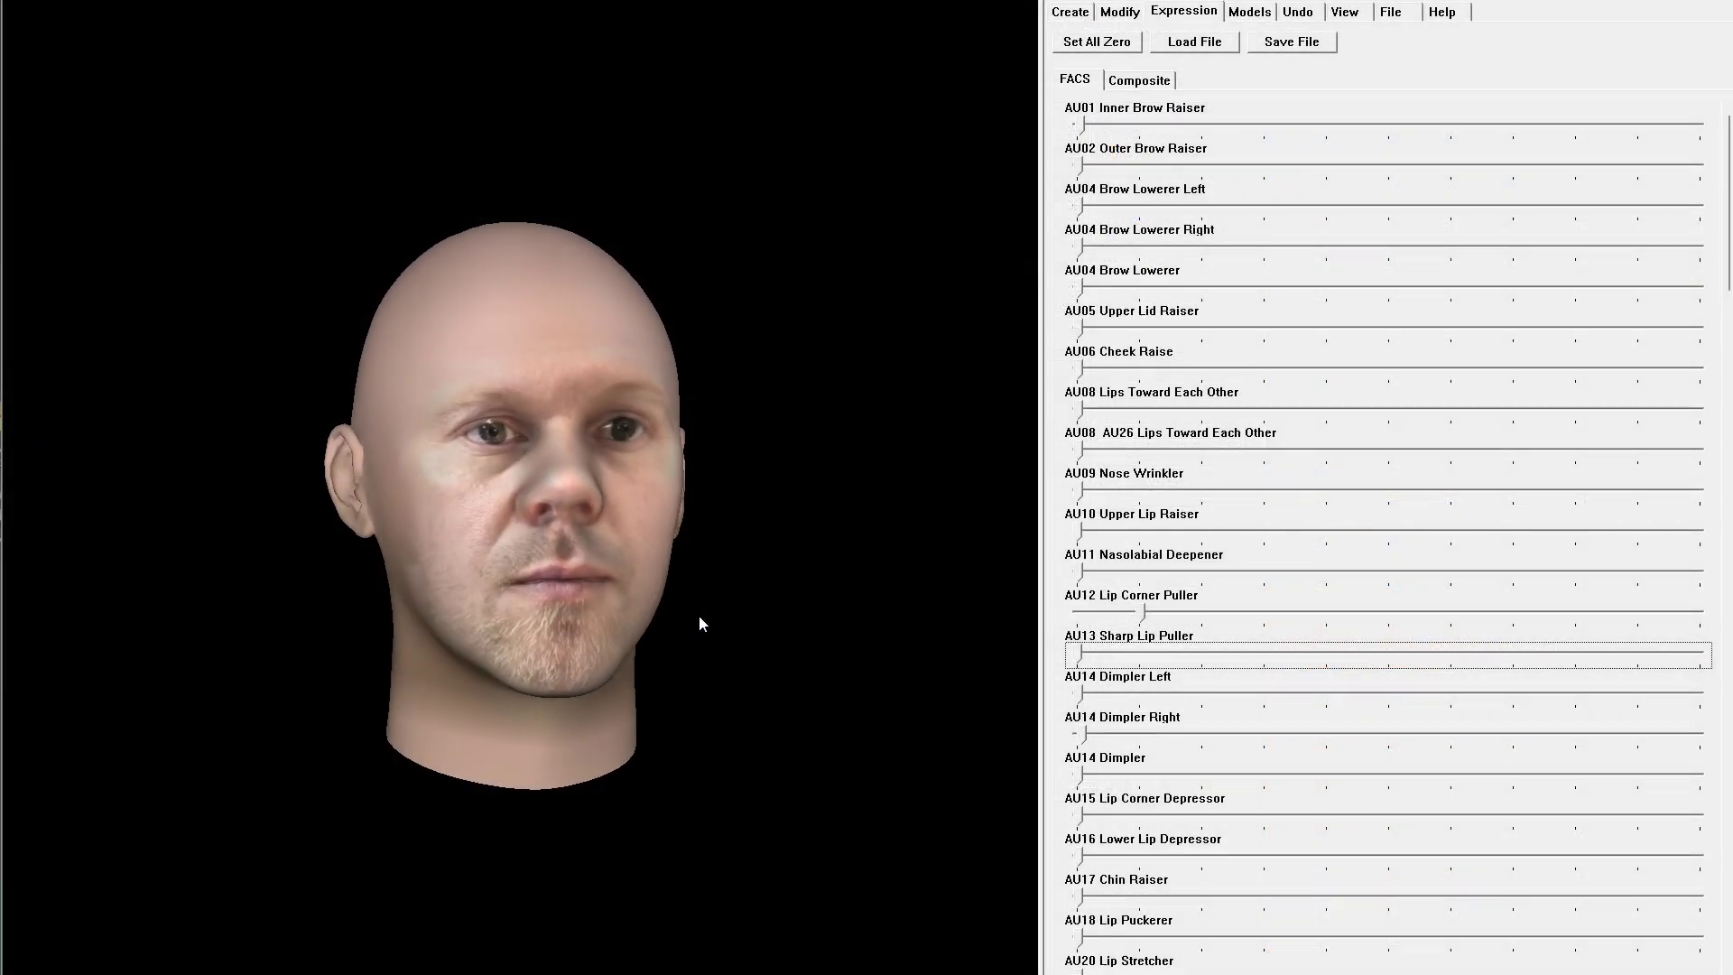
# Step: Push the AU13 Sharp Lip Puller slider far to the right so the head smiles
pyautogui.moveTo(1080, 656); pyautogui.dragTo(1462, 651)
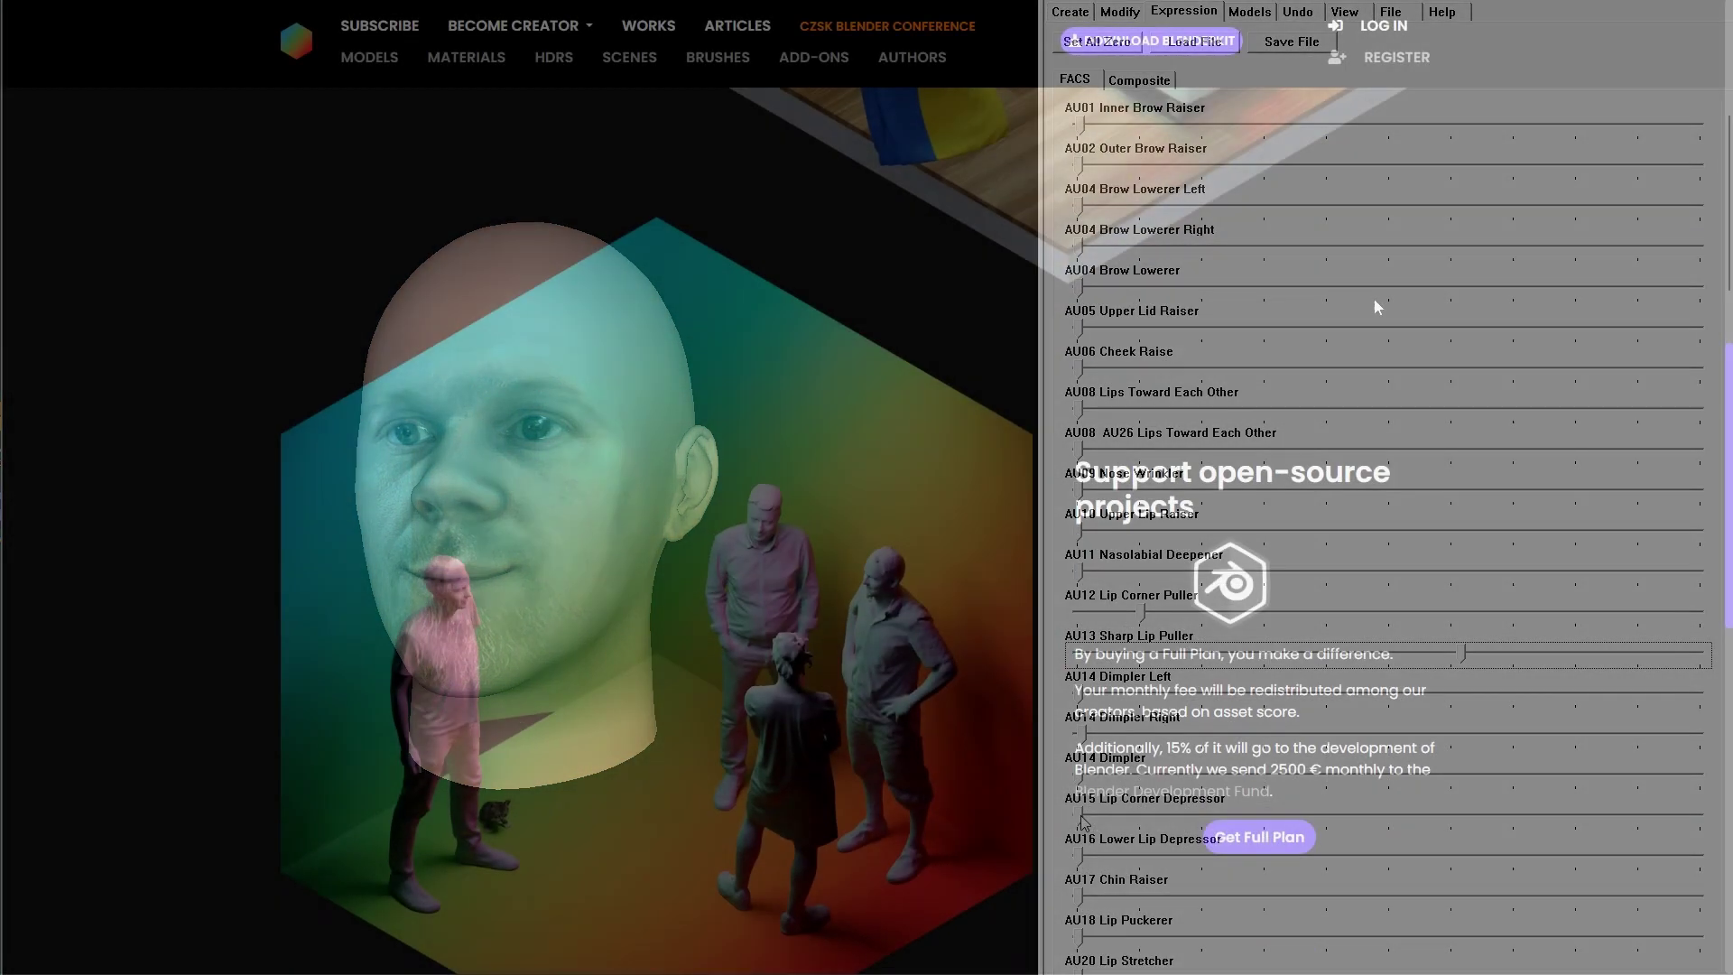
# Step: Go to BlenderKit's 'I Want Free Assets' page and scroll through the Explore Models gallery
pyautogui.scroll(-10, 1381, 307)
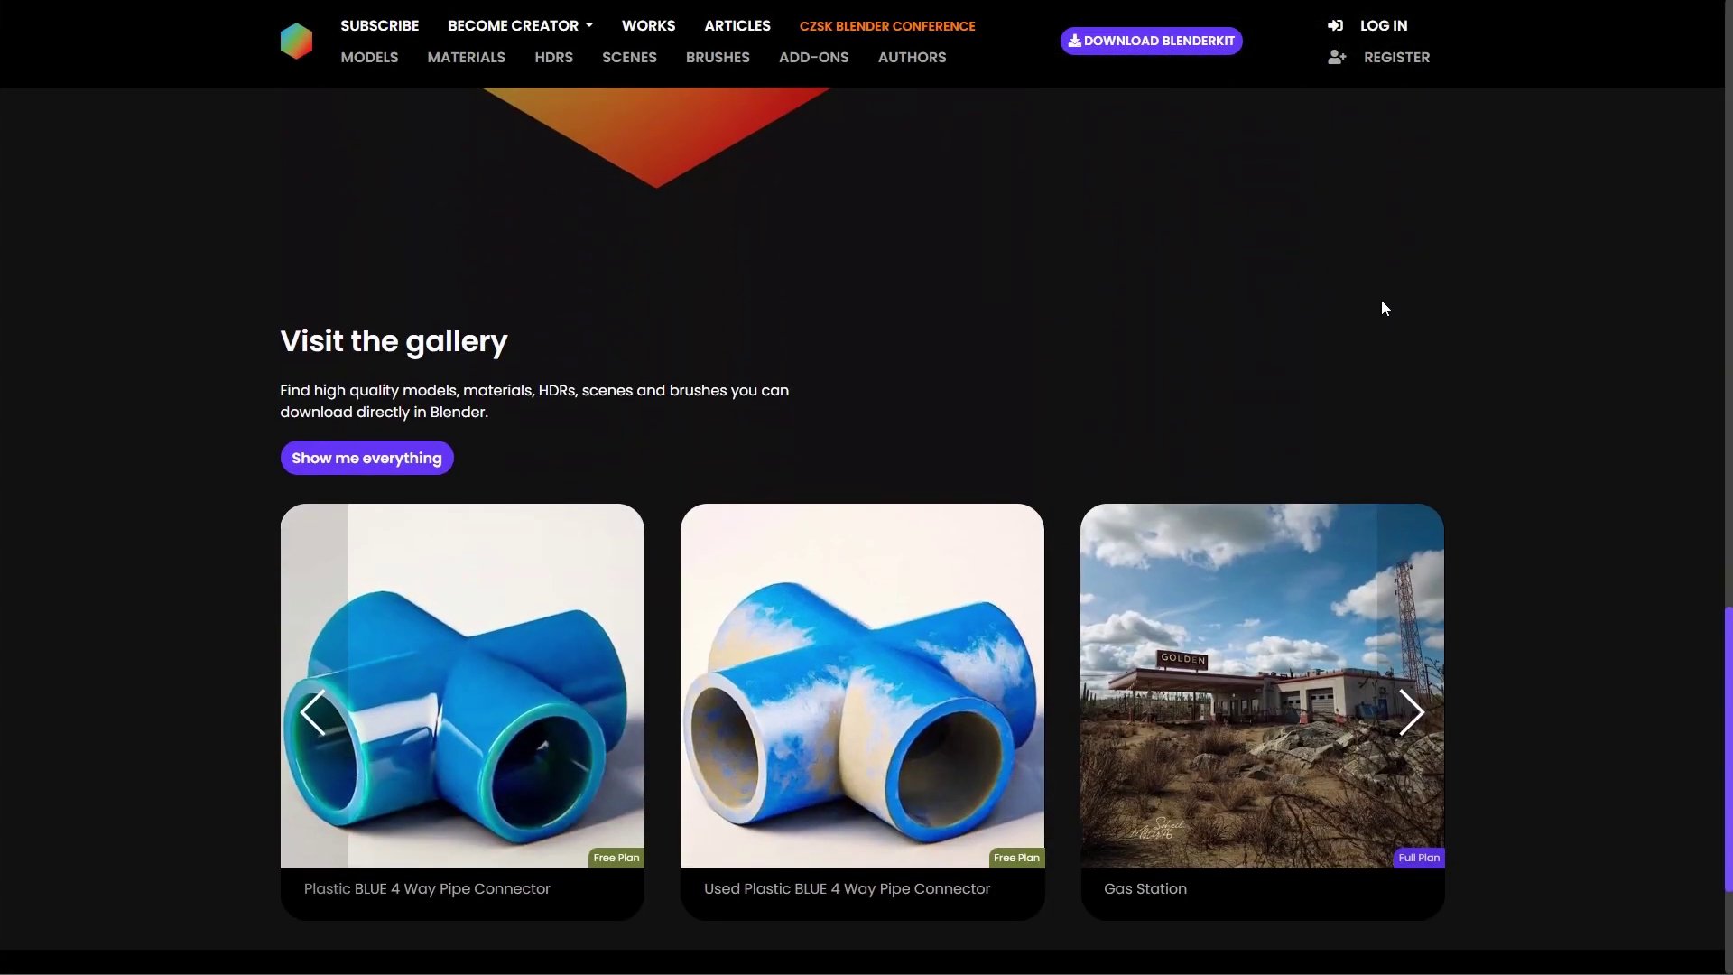
pyautogui.scroll(-3, 1384, 307)
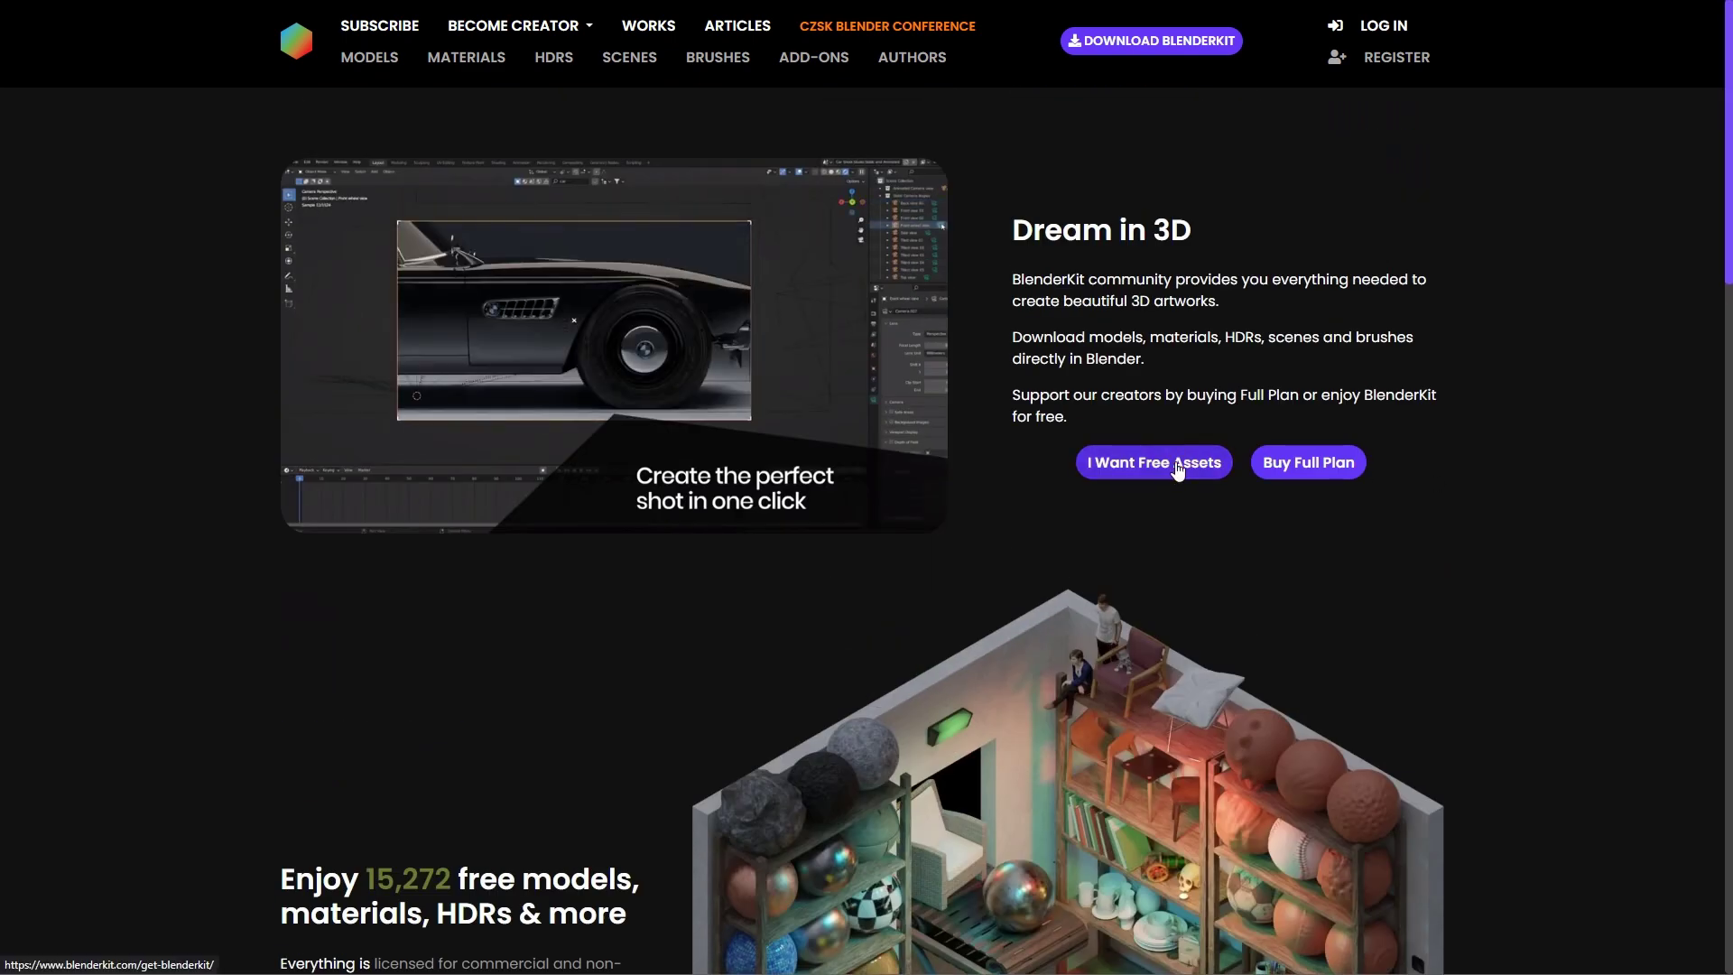
pyautogui.click(1178, 466)
pyautogui.scroll(-3, 1453, 433)
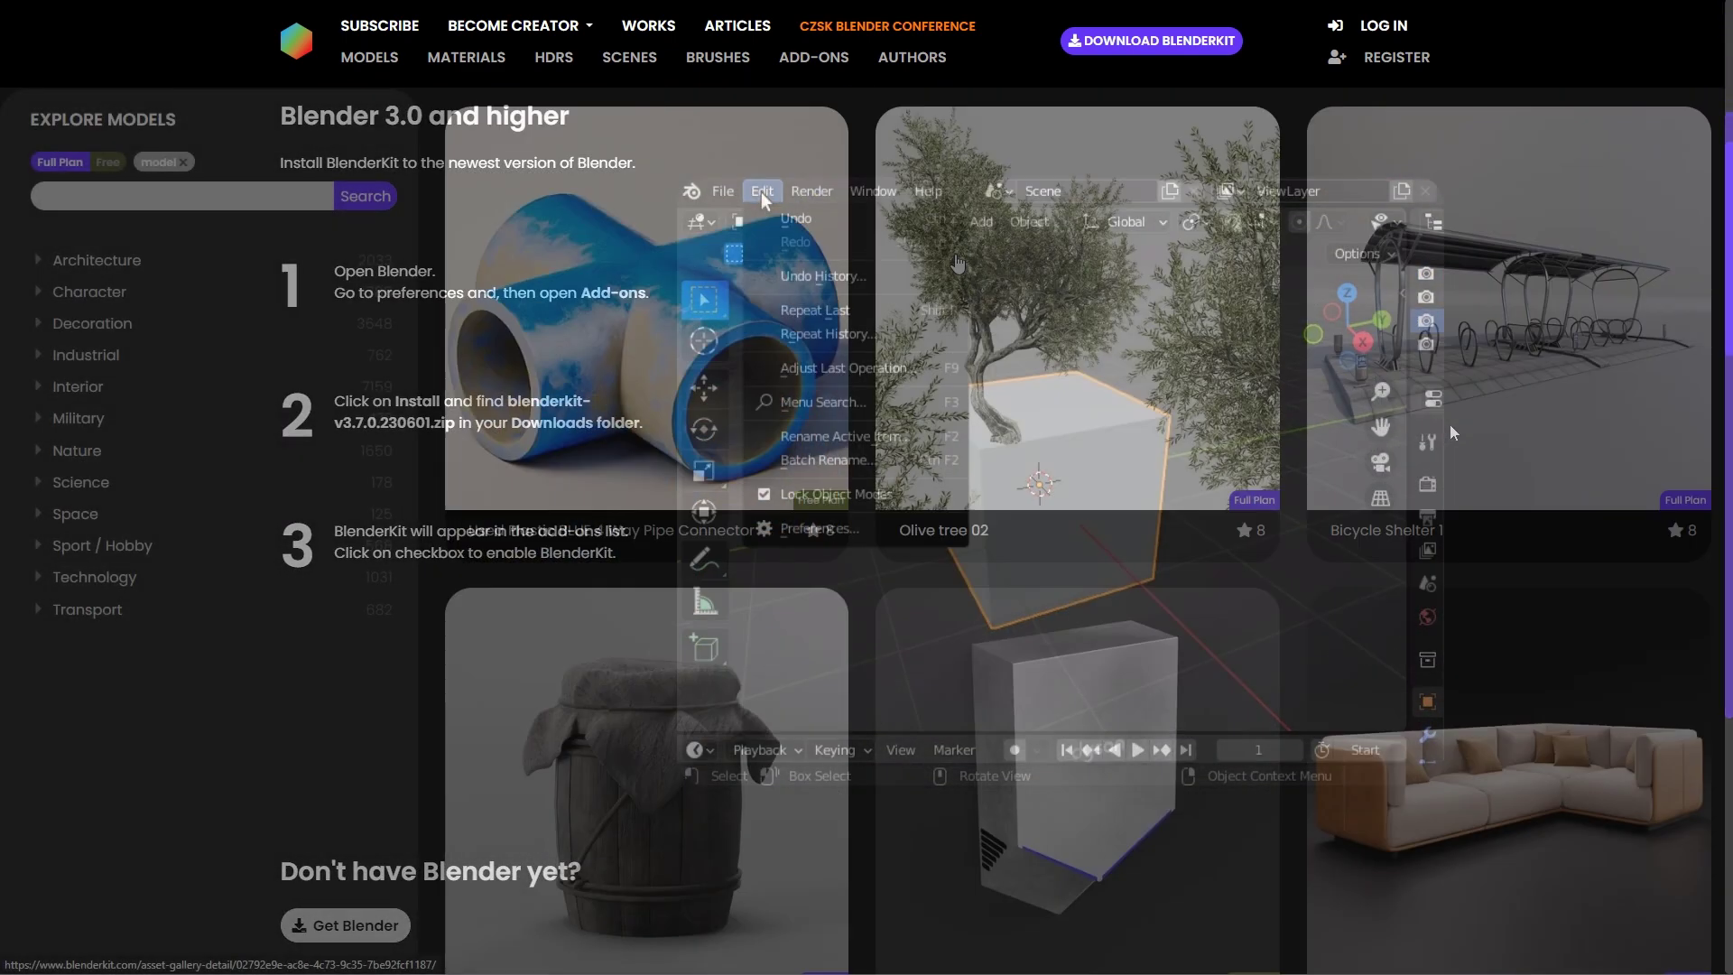
pyautogui.scroll(-8, 957, 260)
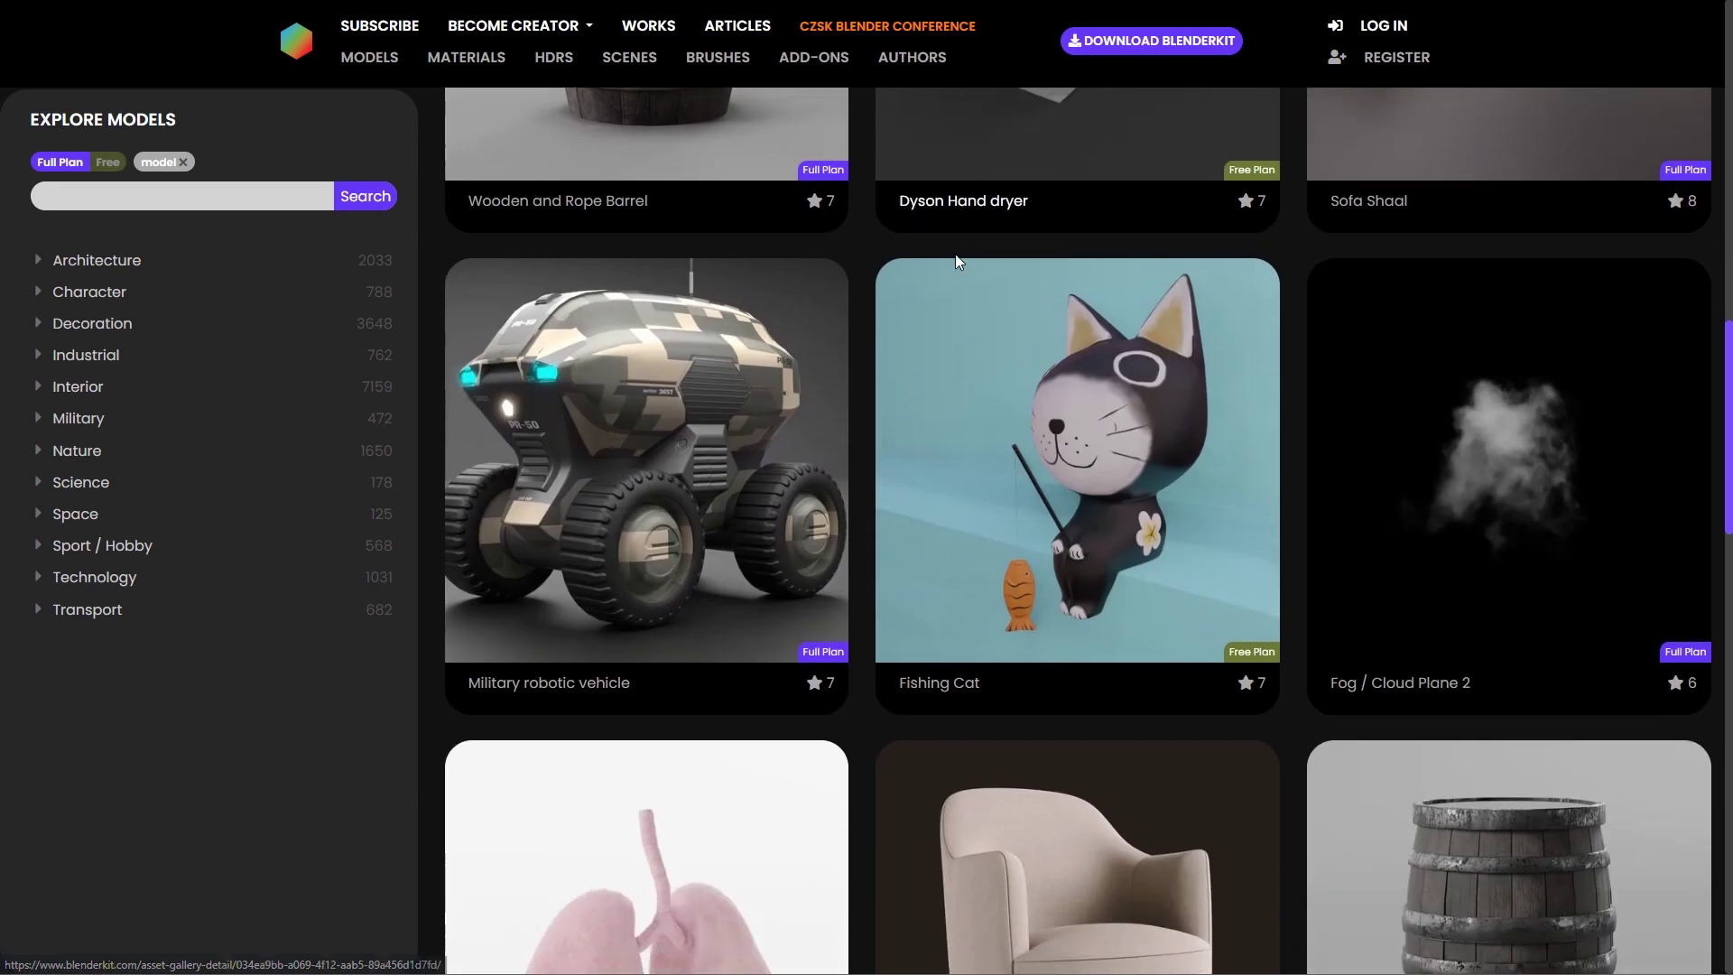
pyautogui.scroll(-15, 957, 262)
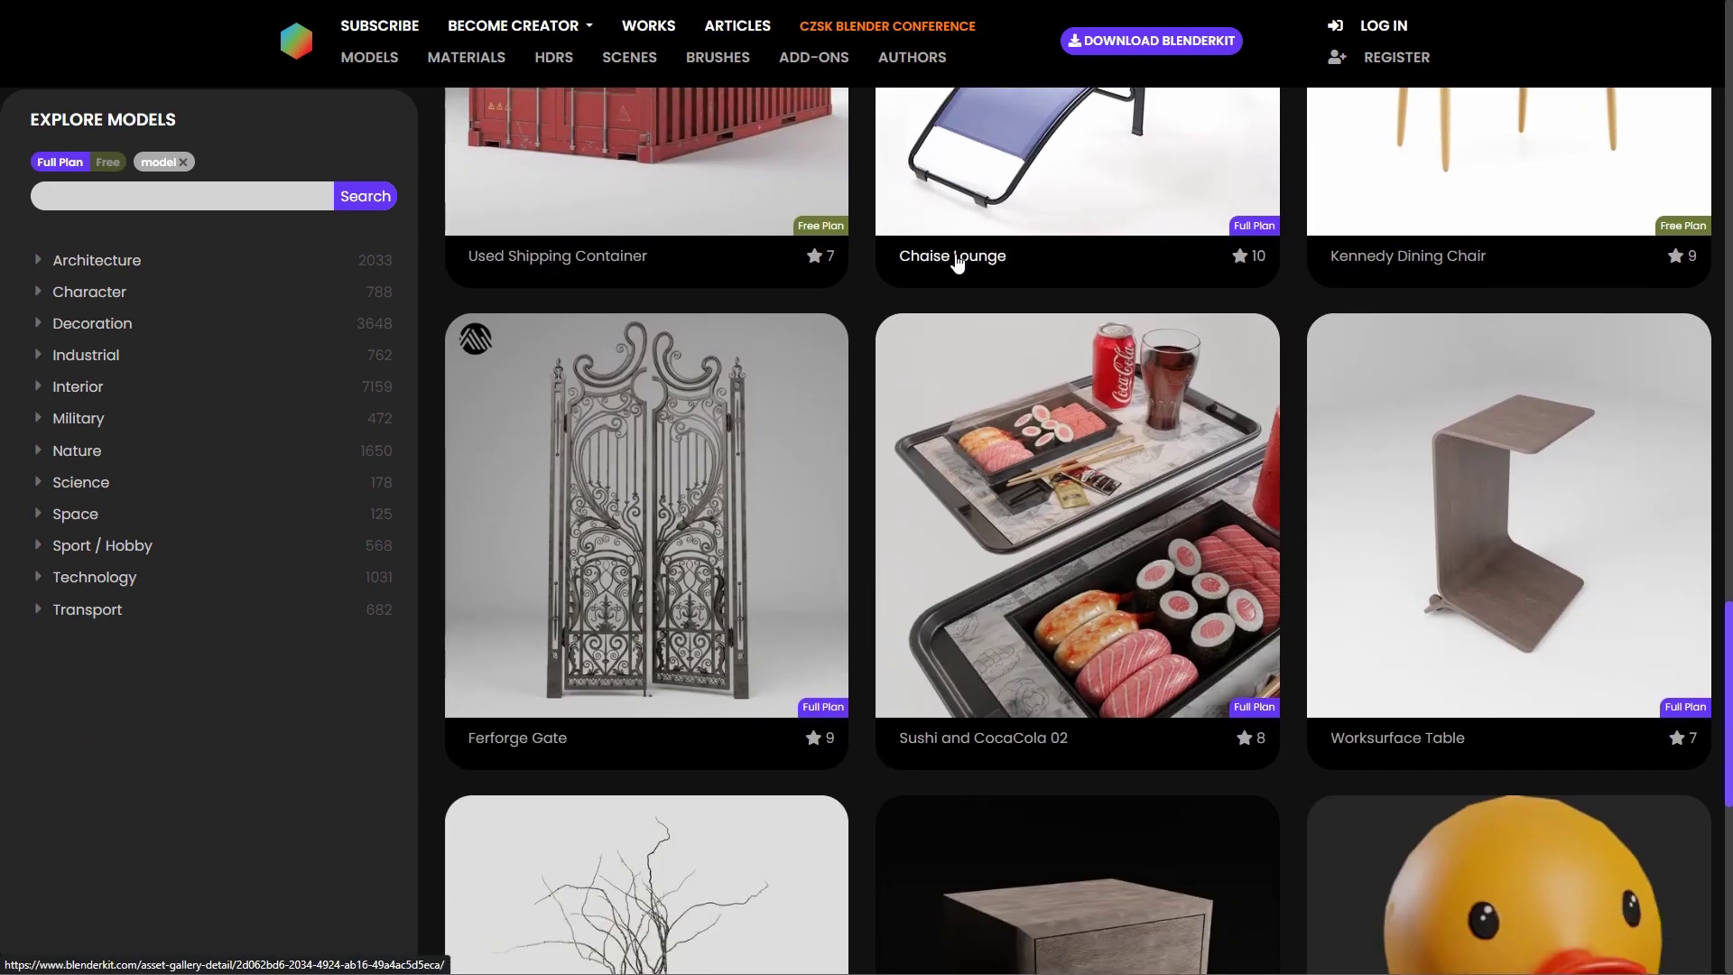
pyautogui.scroll(-6, 957, 262)
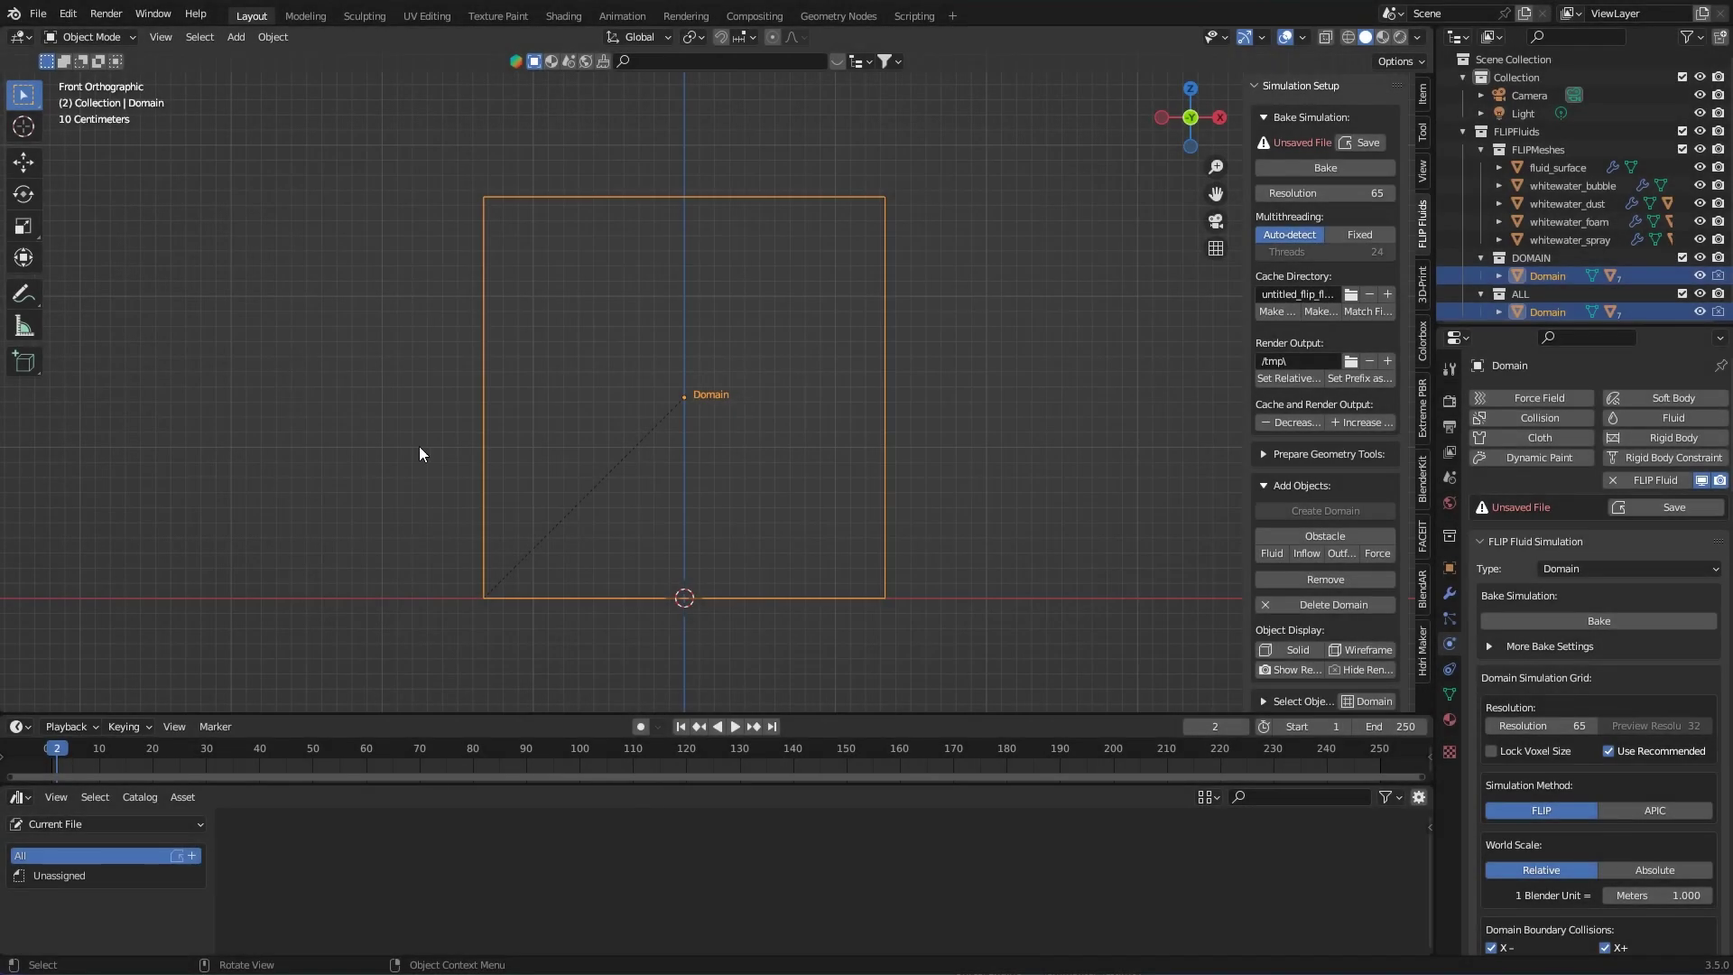
# Step: Add a UV sphere as a FLIP Fluids fluid object, centred in the domain
pyautogui.hotkey('shift', 'a')
pyautogui.moveTo(443, 409)
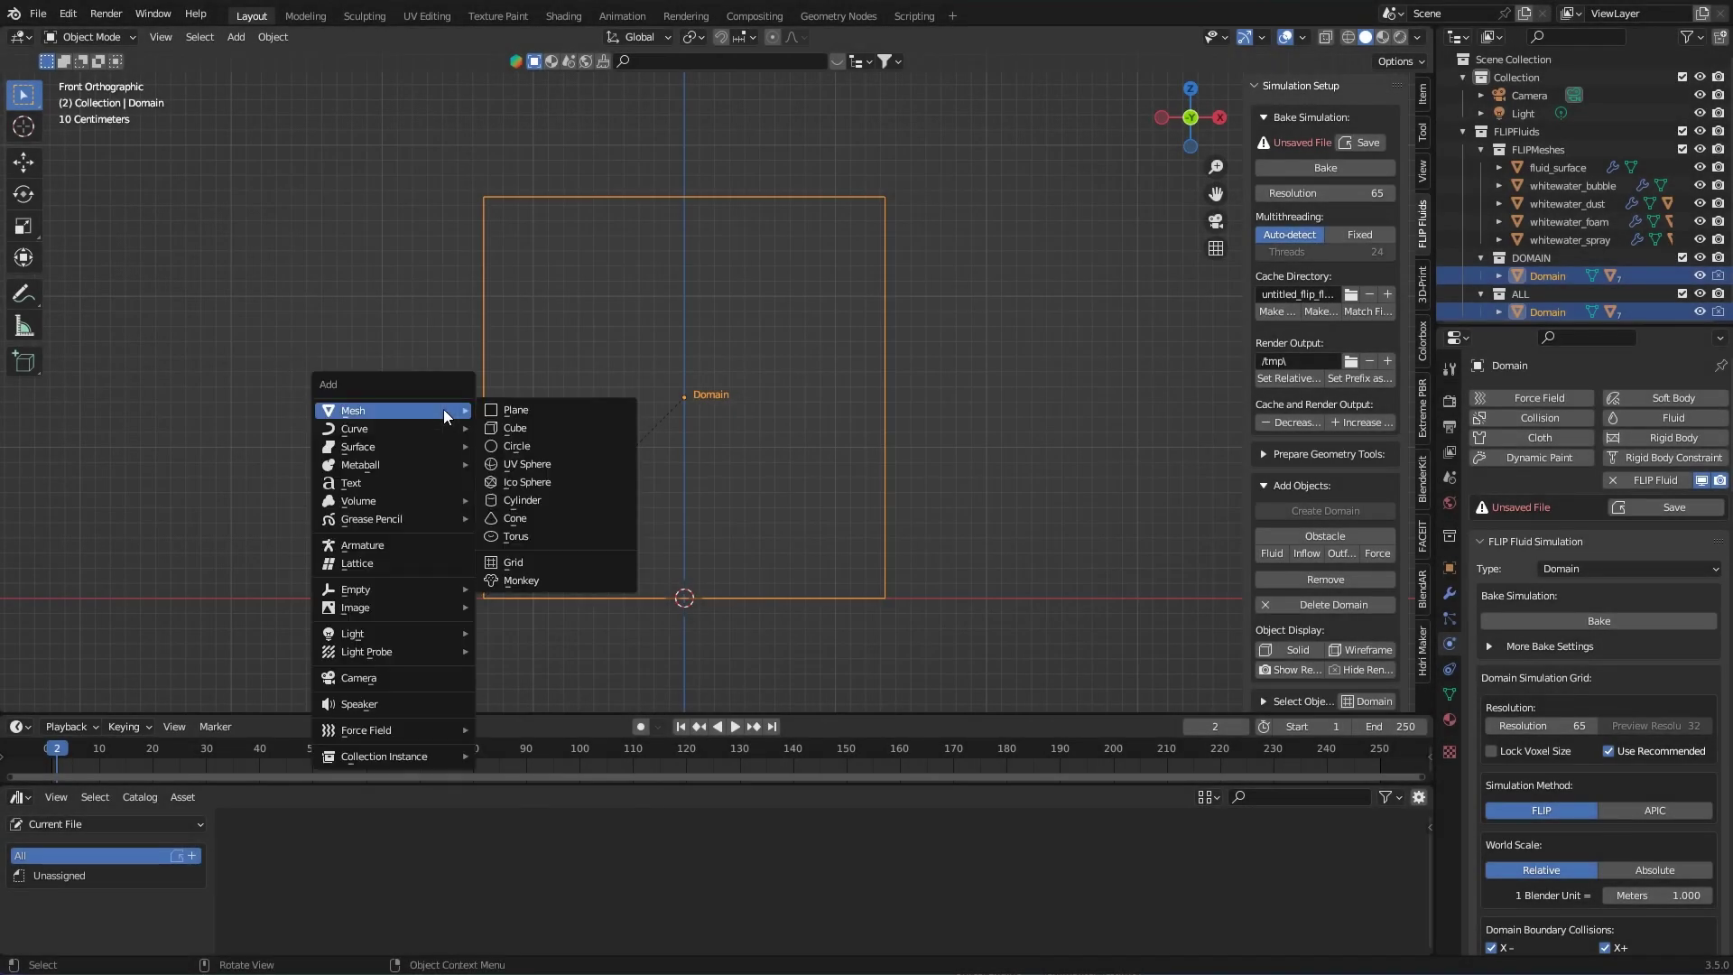
pyautogui.click(543, 468)
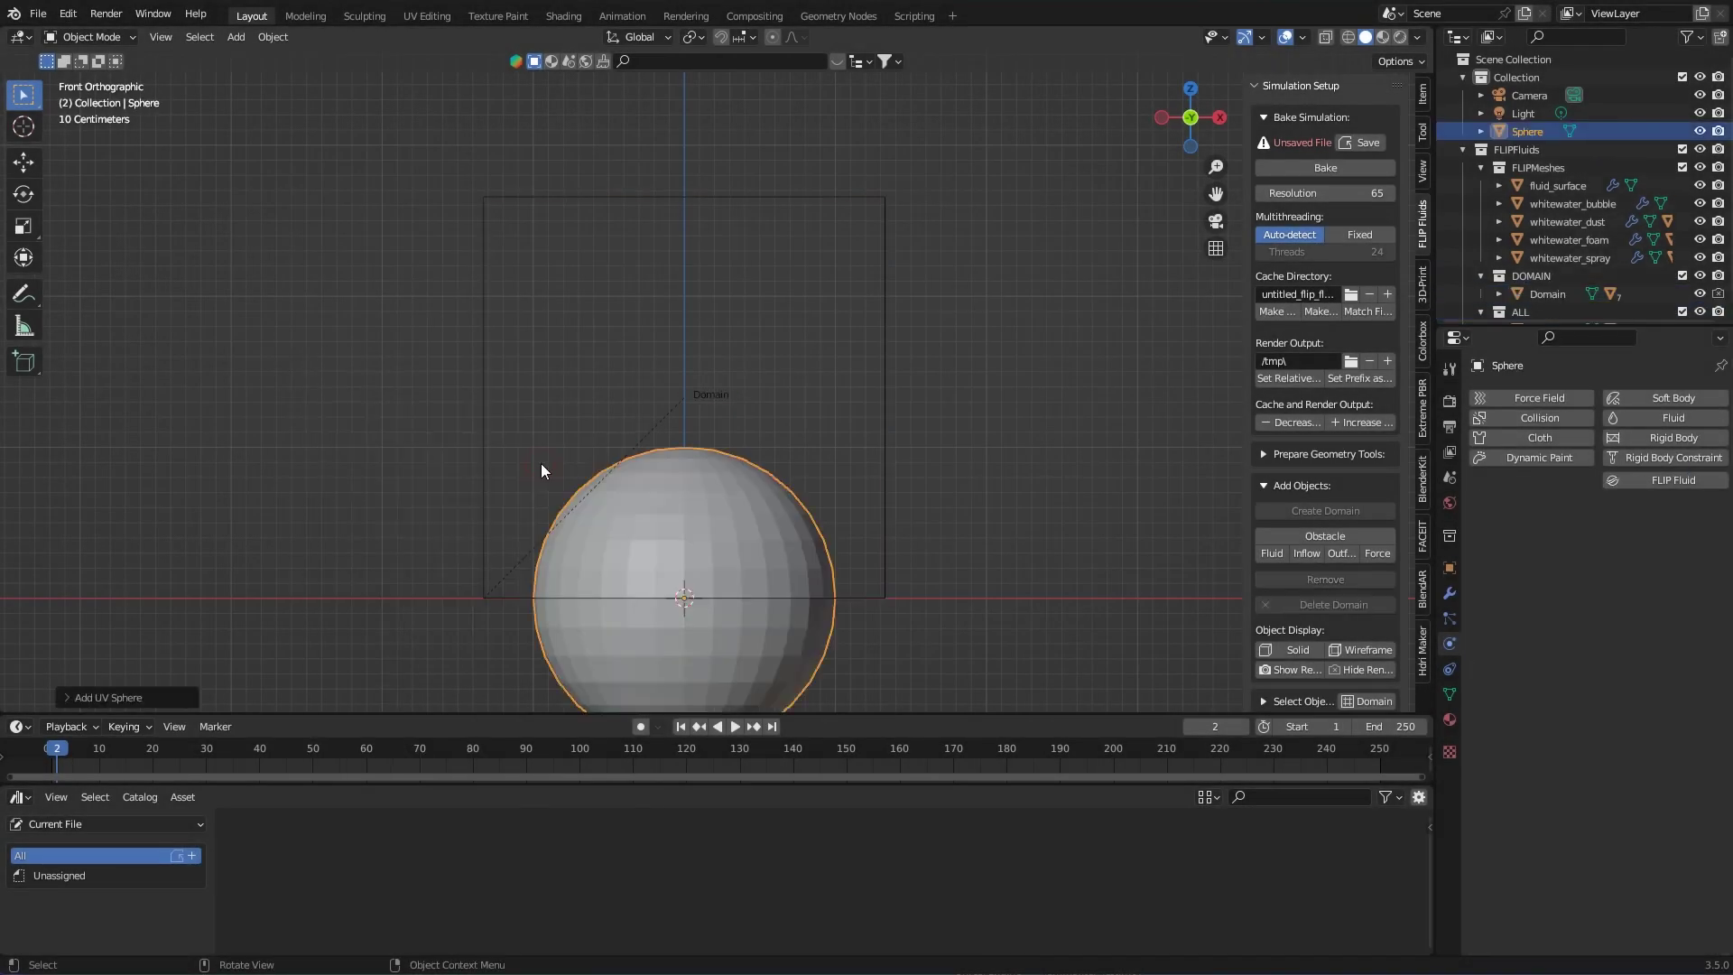
pyautogui.scroll(-8, 1359, 540)
pyautogui.scroll(5, 1359, 540)
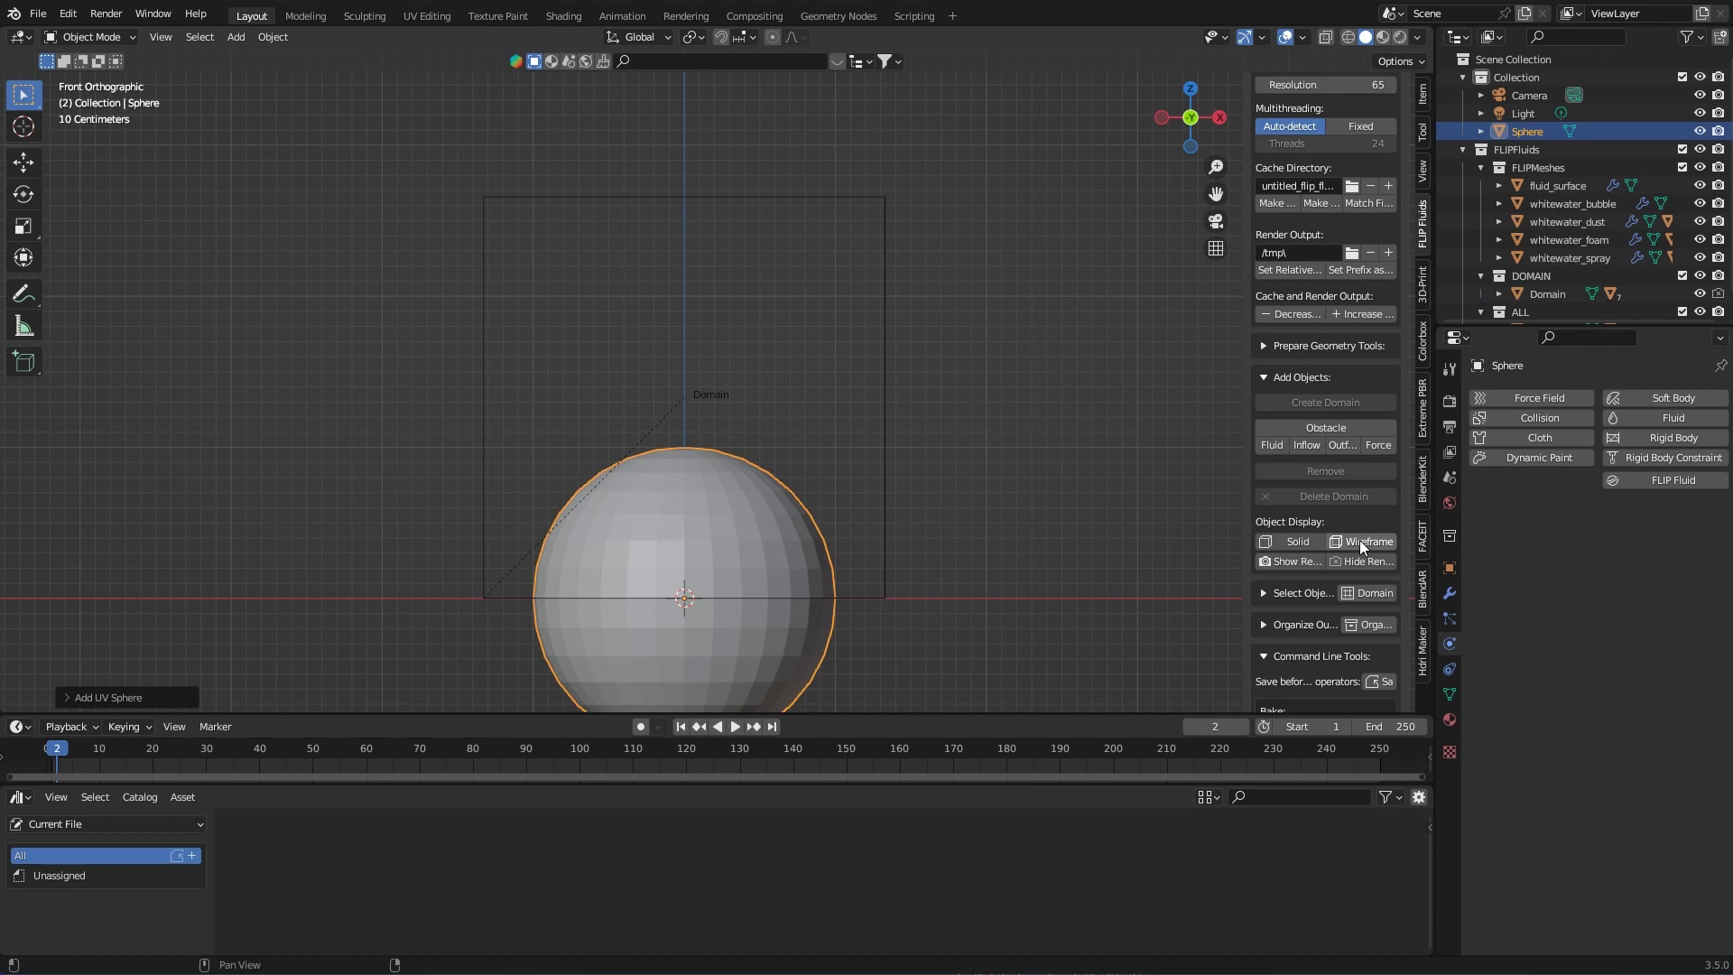
pyautogui.click(1275, 444)
pyautogui.scroll(-4, 1074, 471)
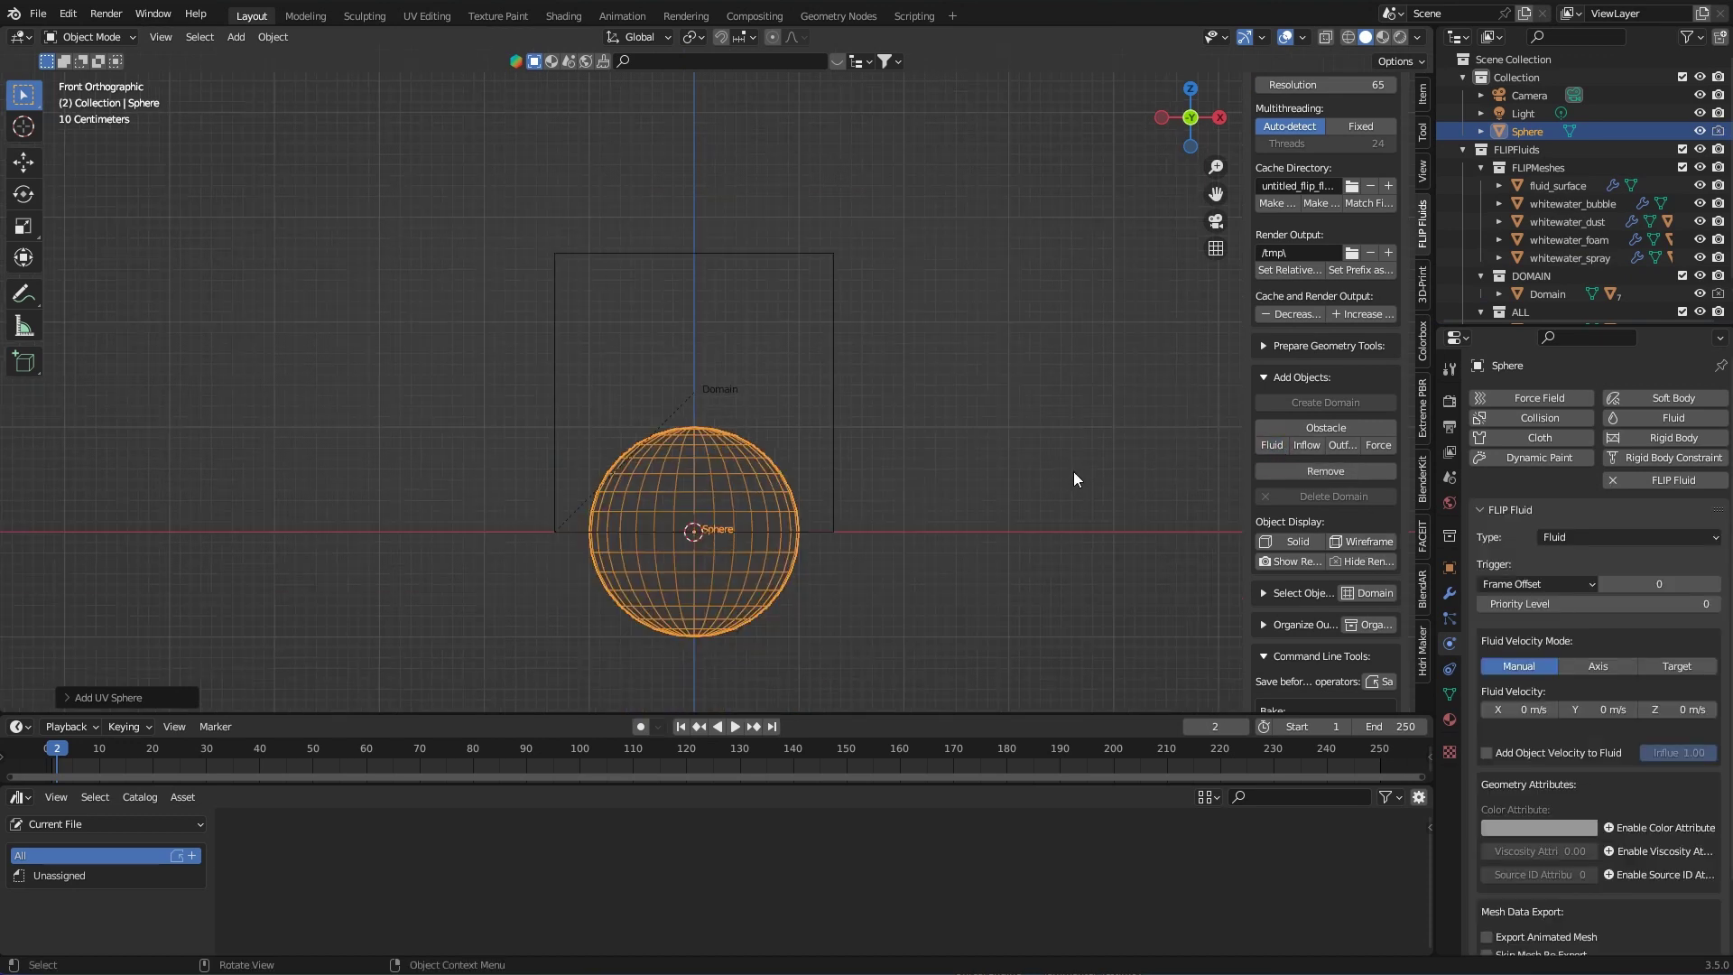
pyautogui.press('g')
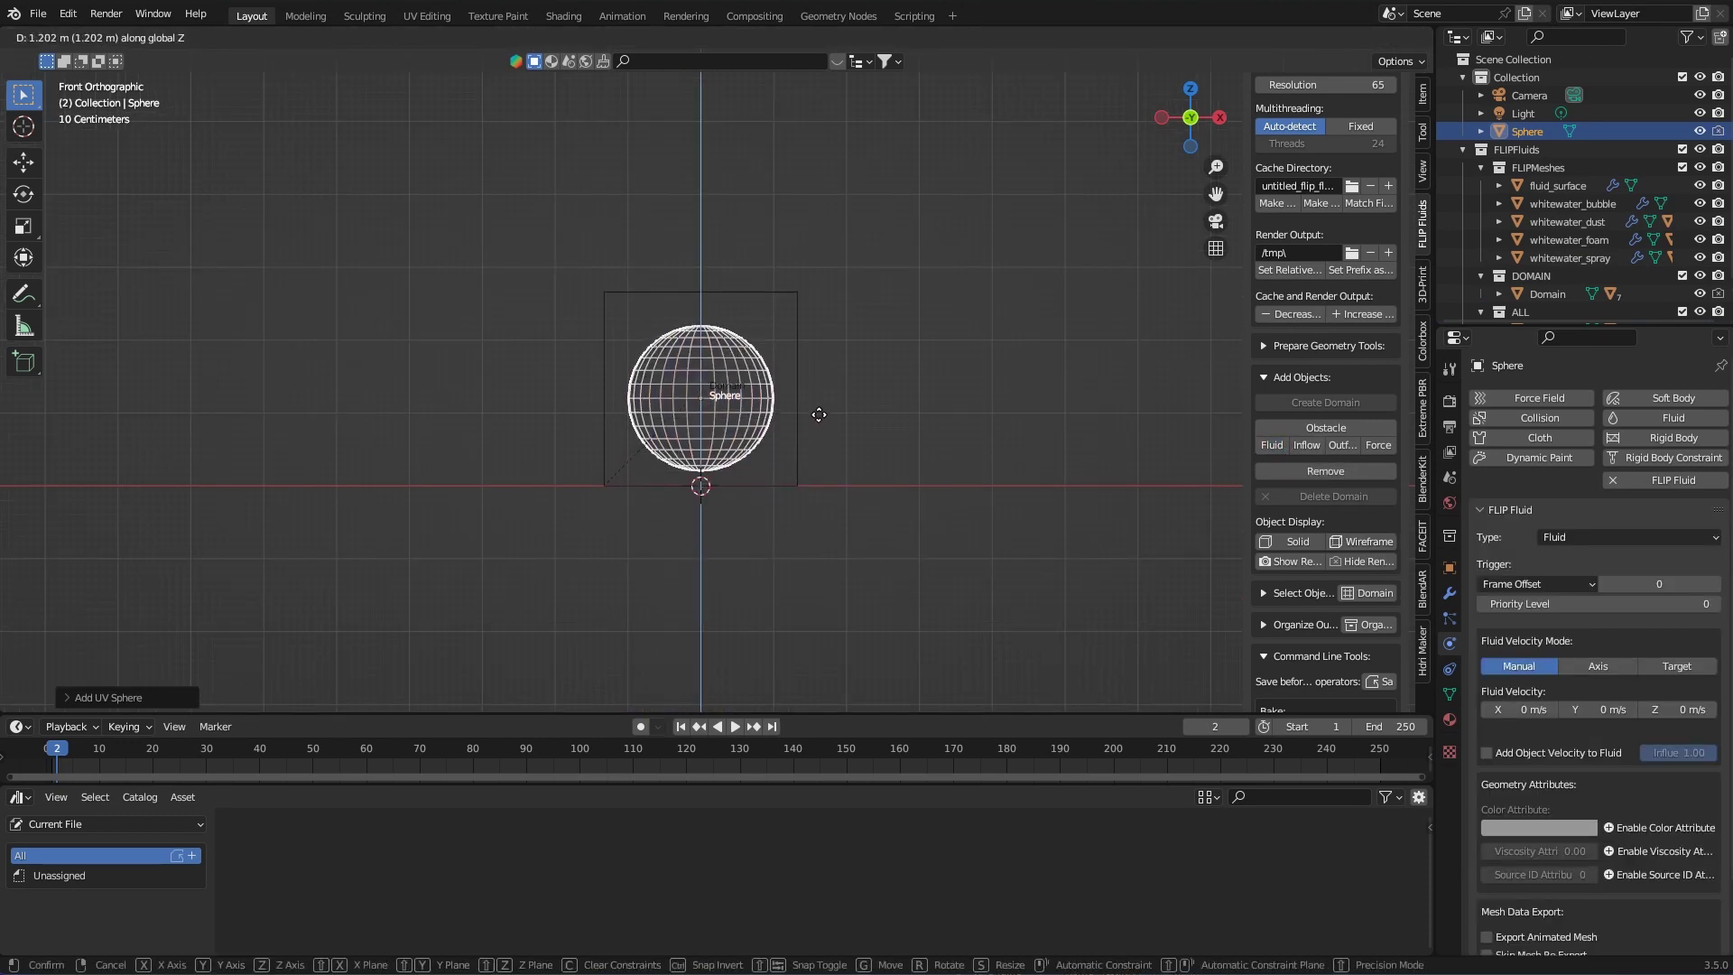
pyautogui.click(820, 413)
# Step: Duplicate the sphere in place, make the copy a force field, and rename it Sphere.force
pyautogui.click(819, 413)
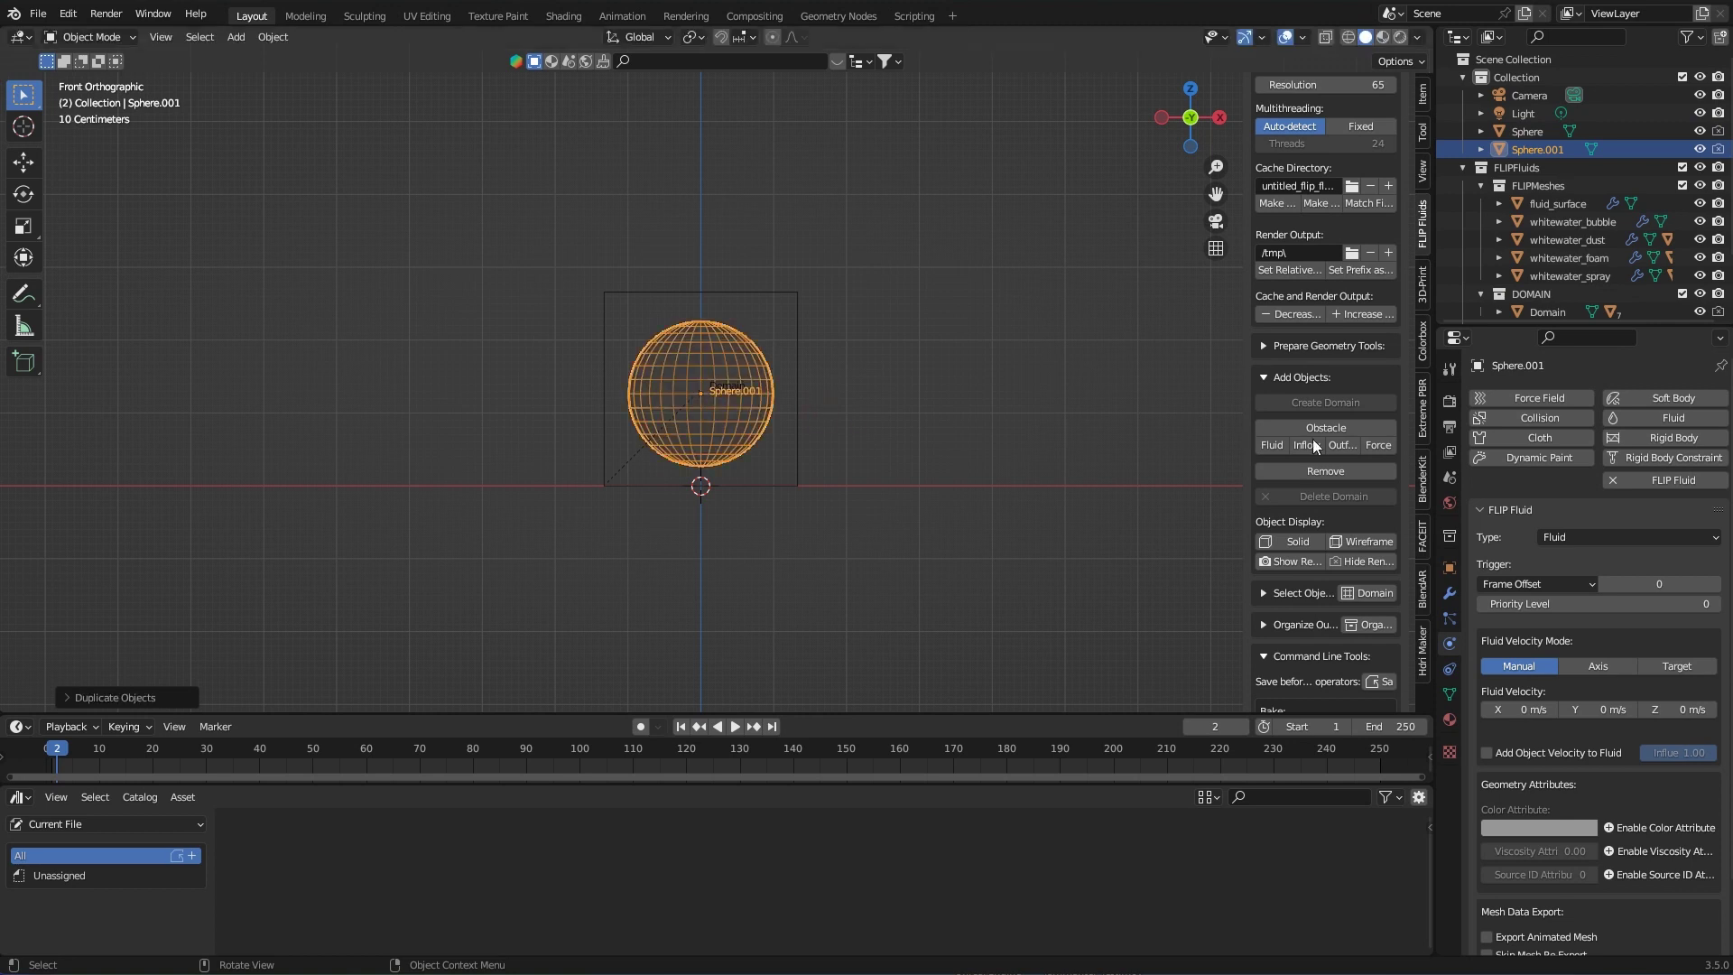
pyautogui.click(1376, 445)
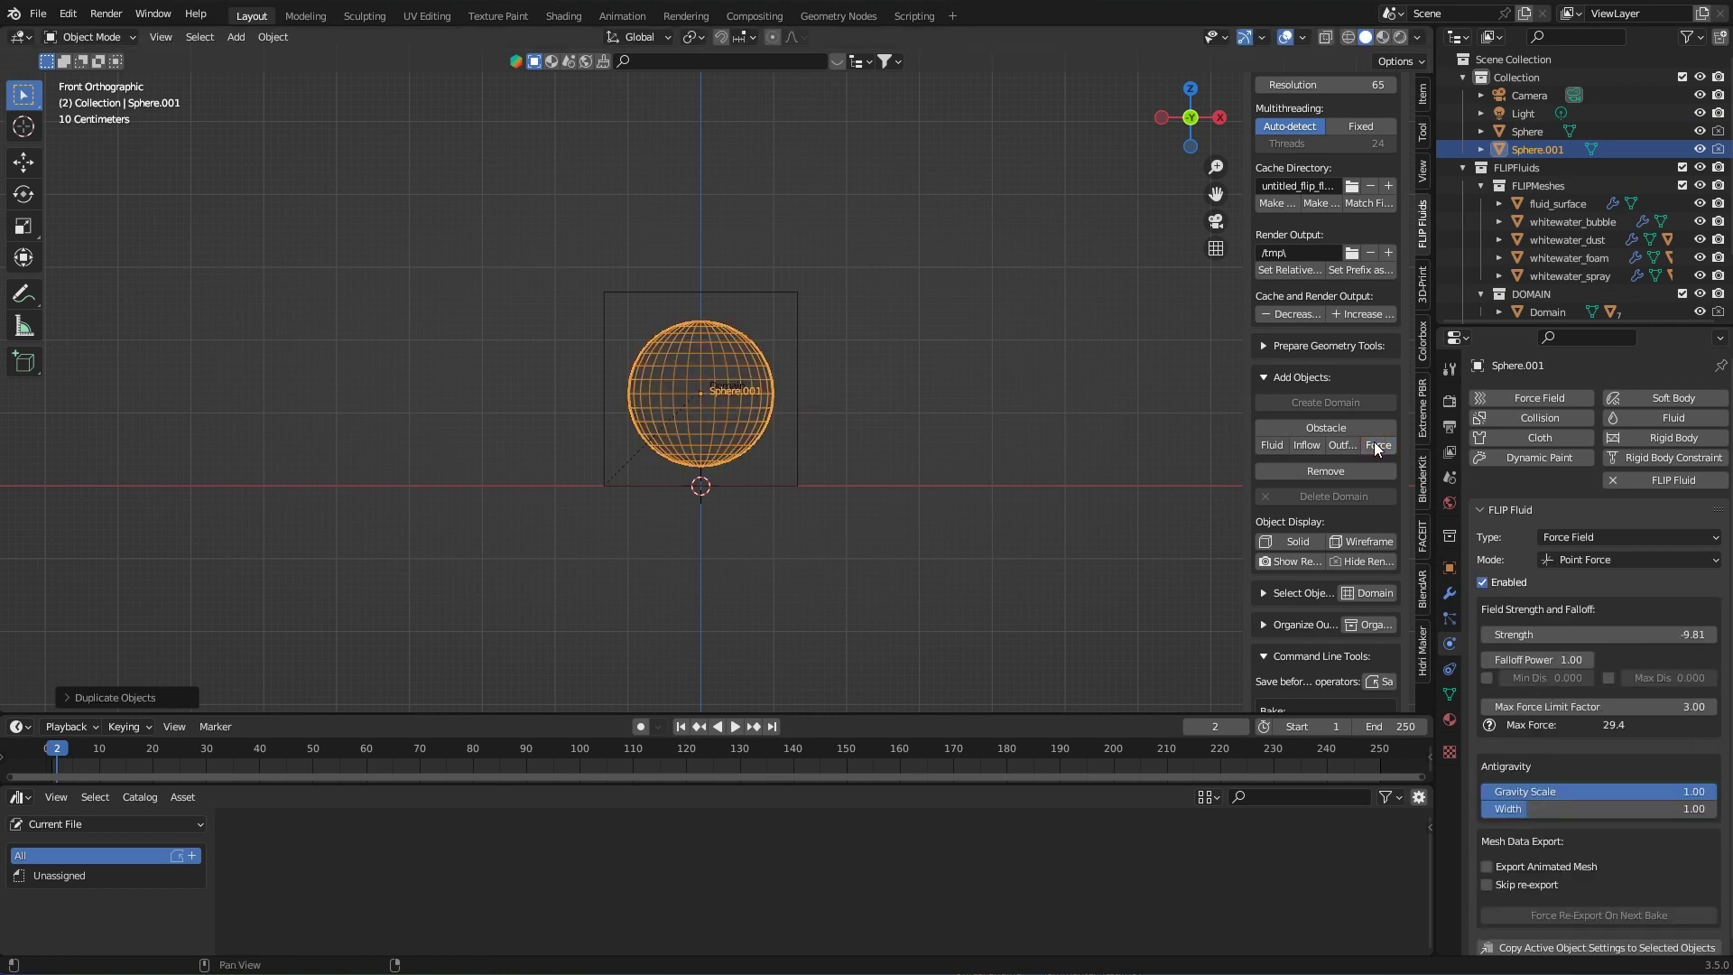
pyautogui.doubleClick(1562, 150)
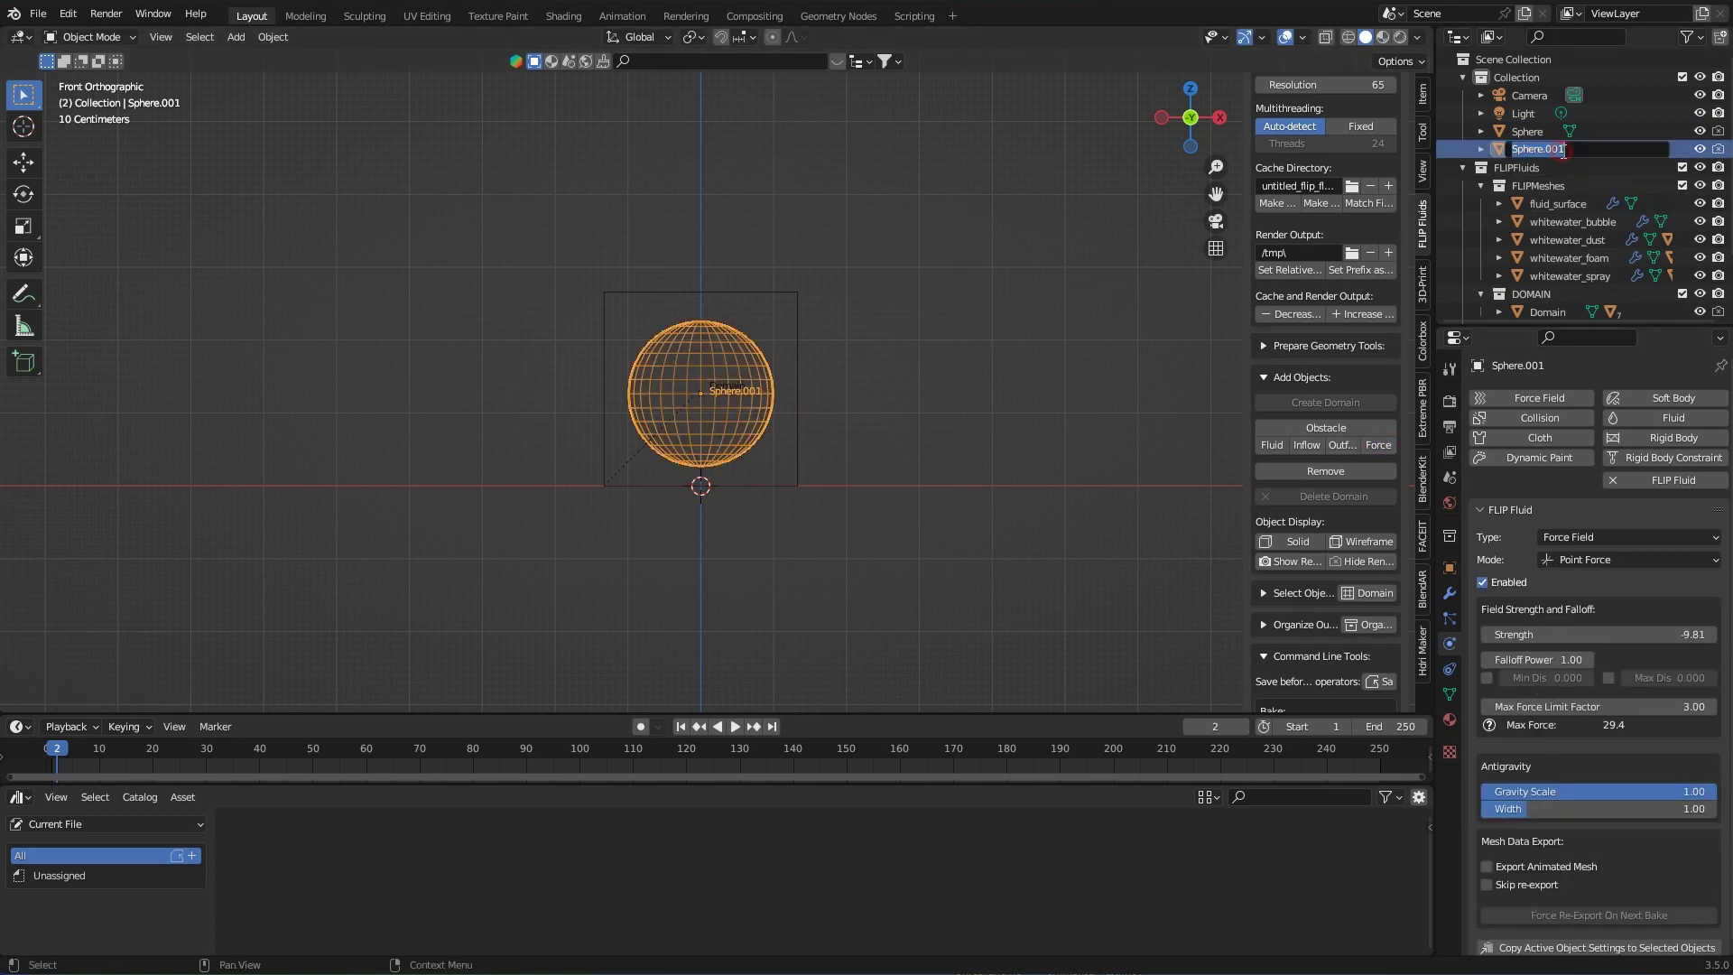
pyautogui.click(1581, 152)
pyautogui.press('Return')
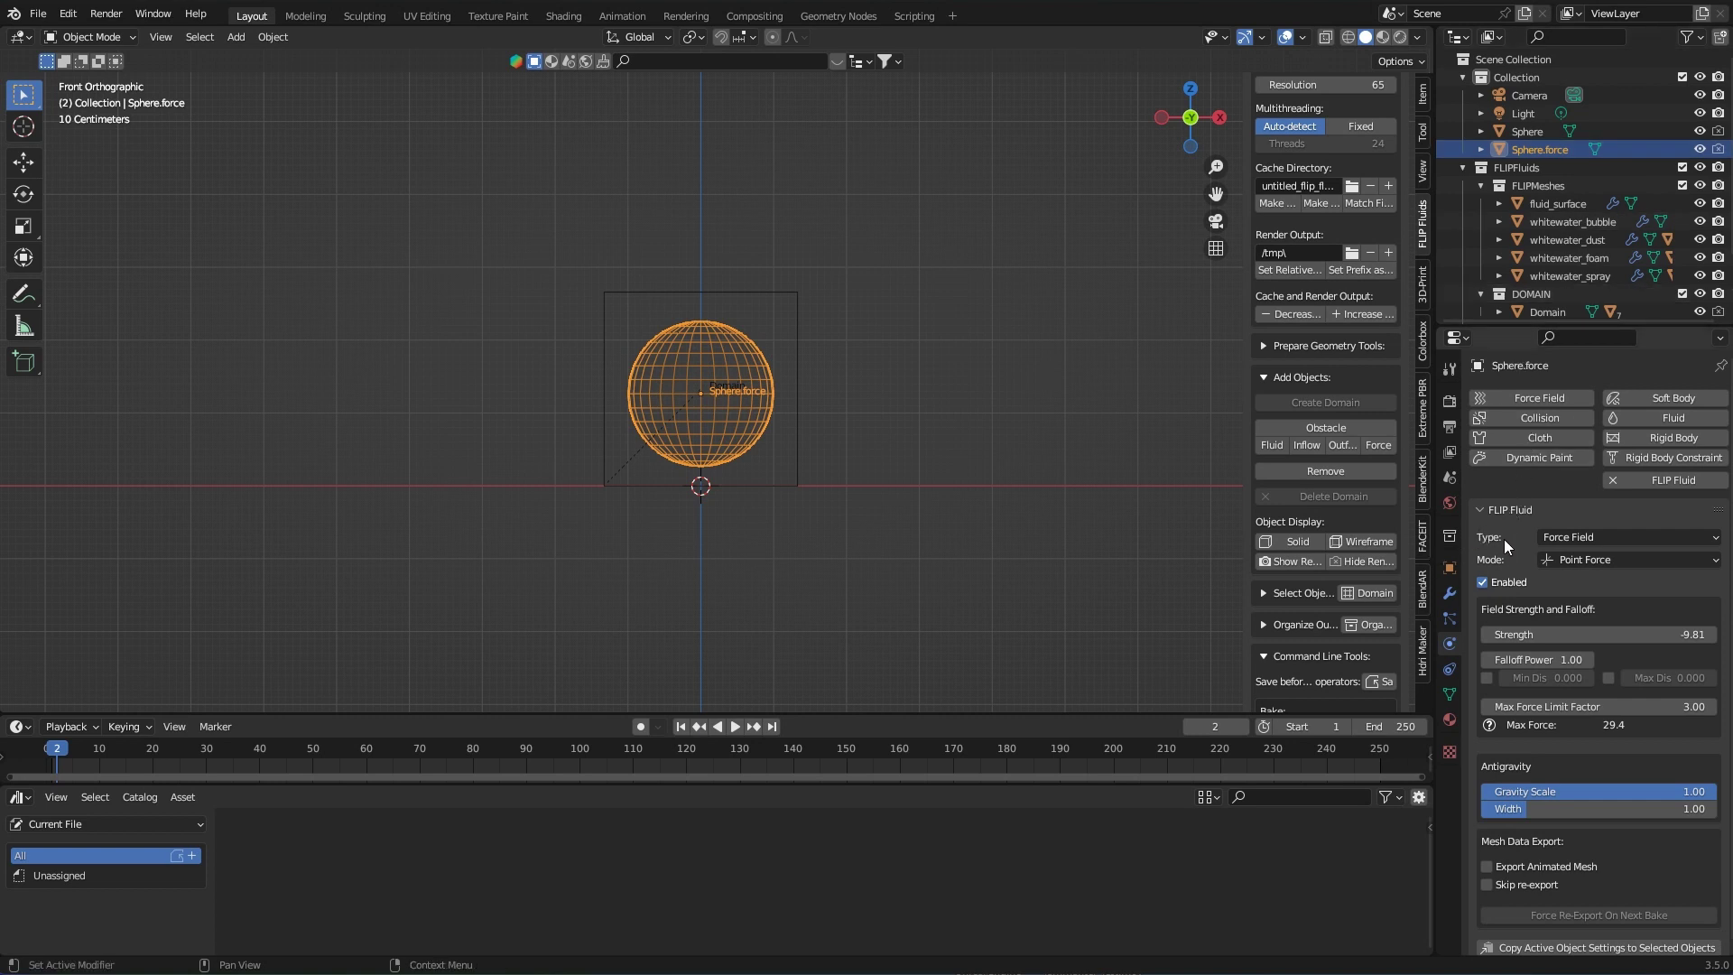
# Step: Switch Sphere.force's force field mode to Volume Force
pyautogui.click(1576, 559)
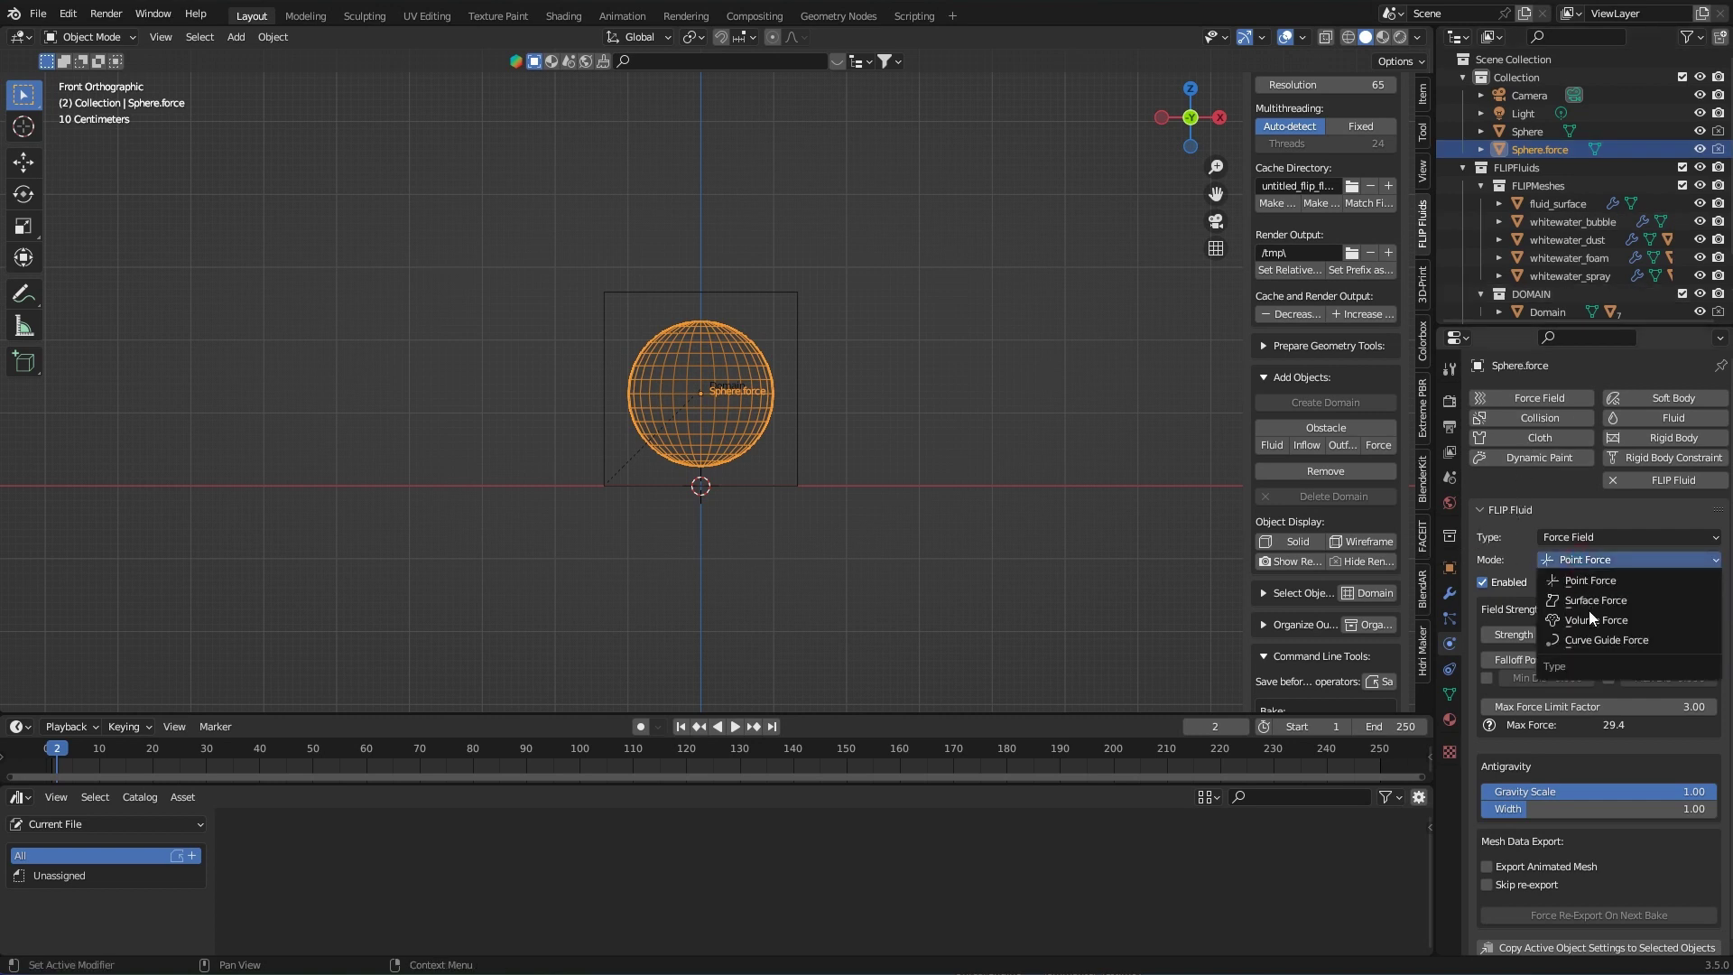
pyautogui.click(1643, 619)
pyautogui.press('s')
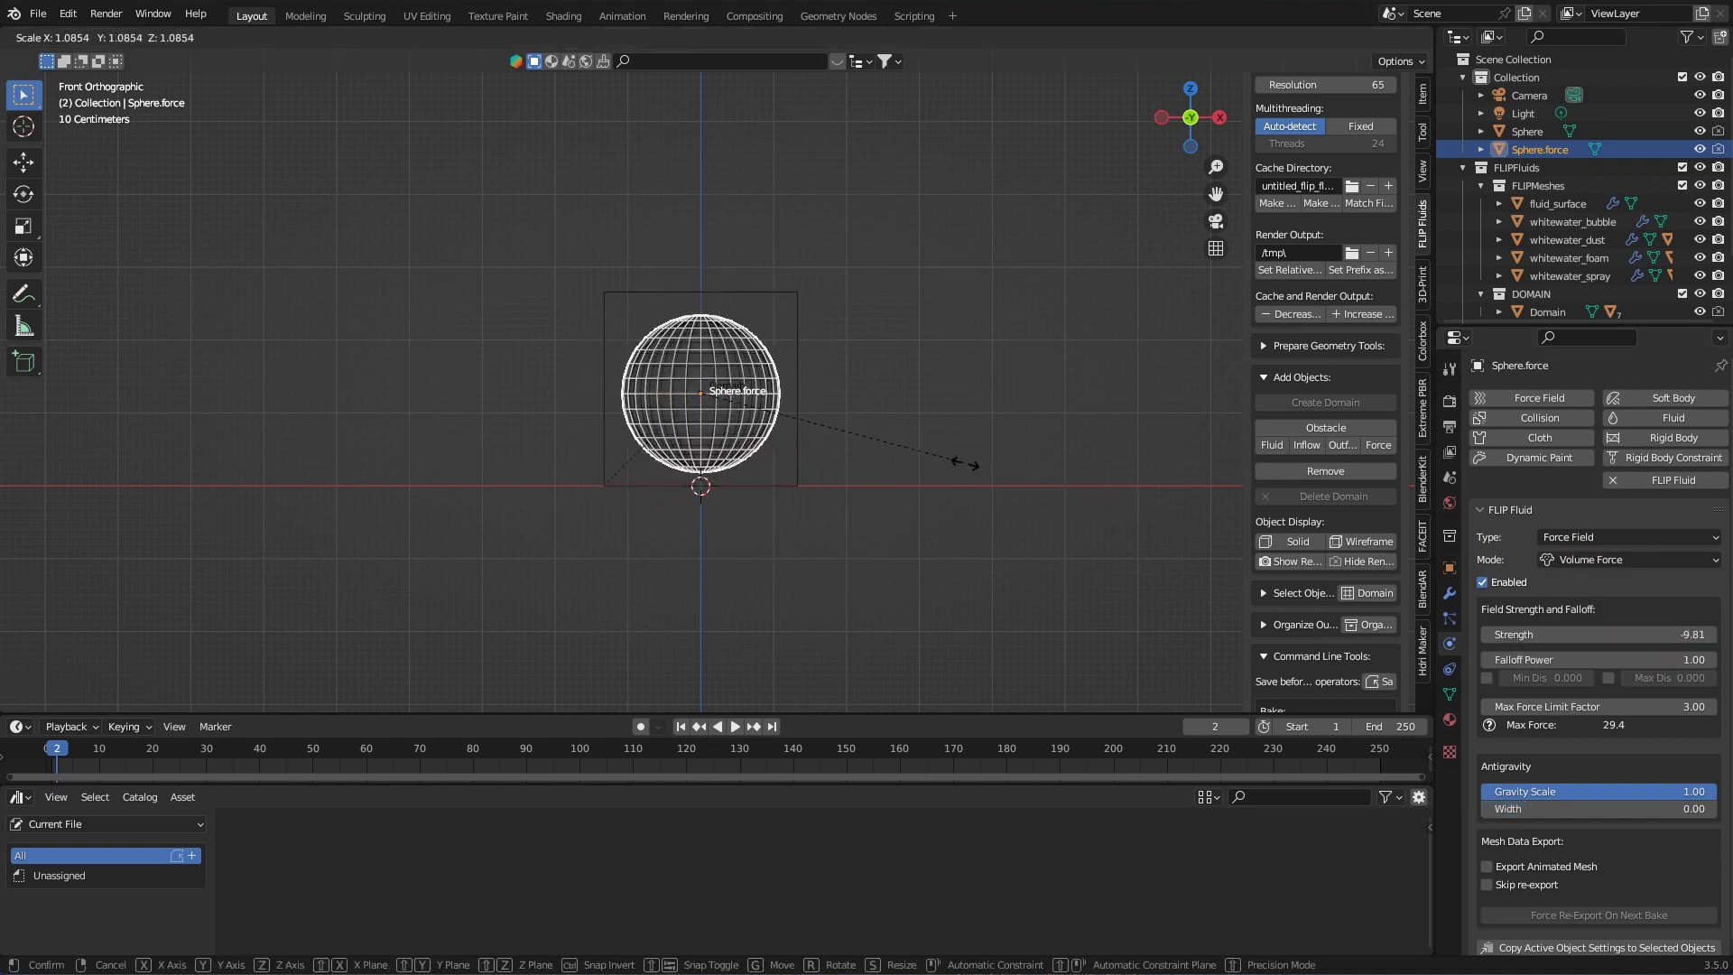
pyautogui.rightClick(1008, 505)
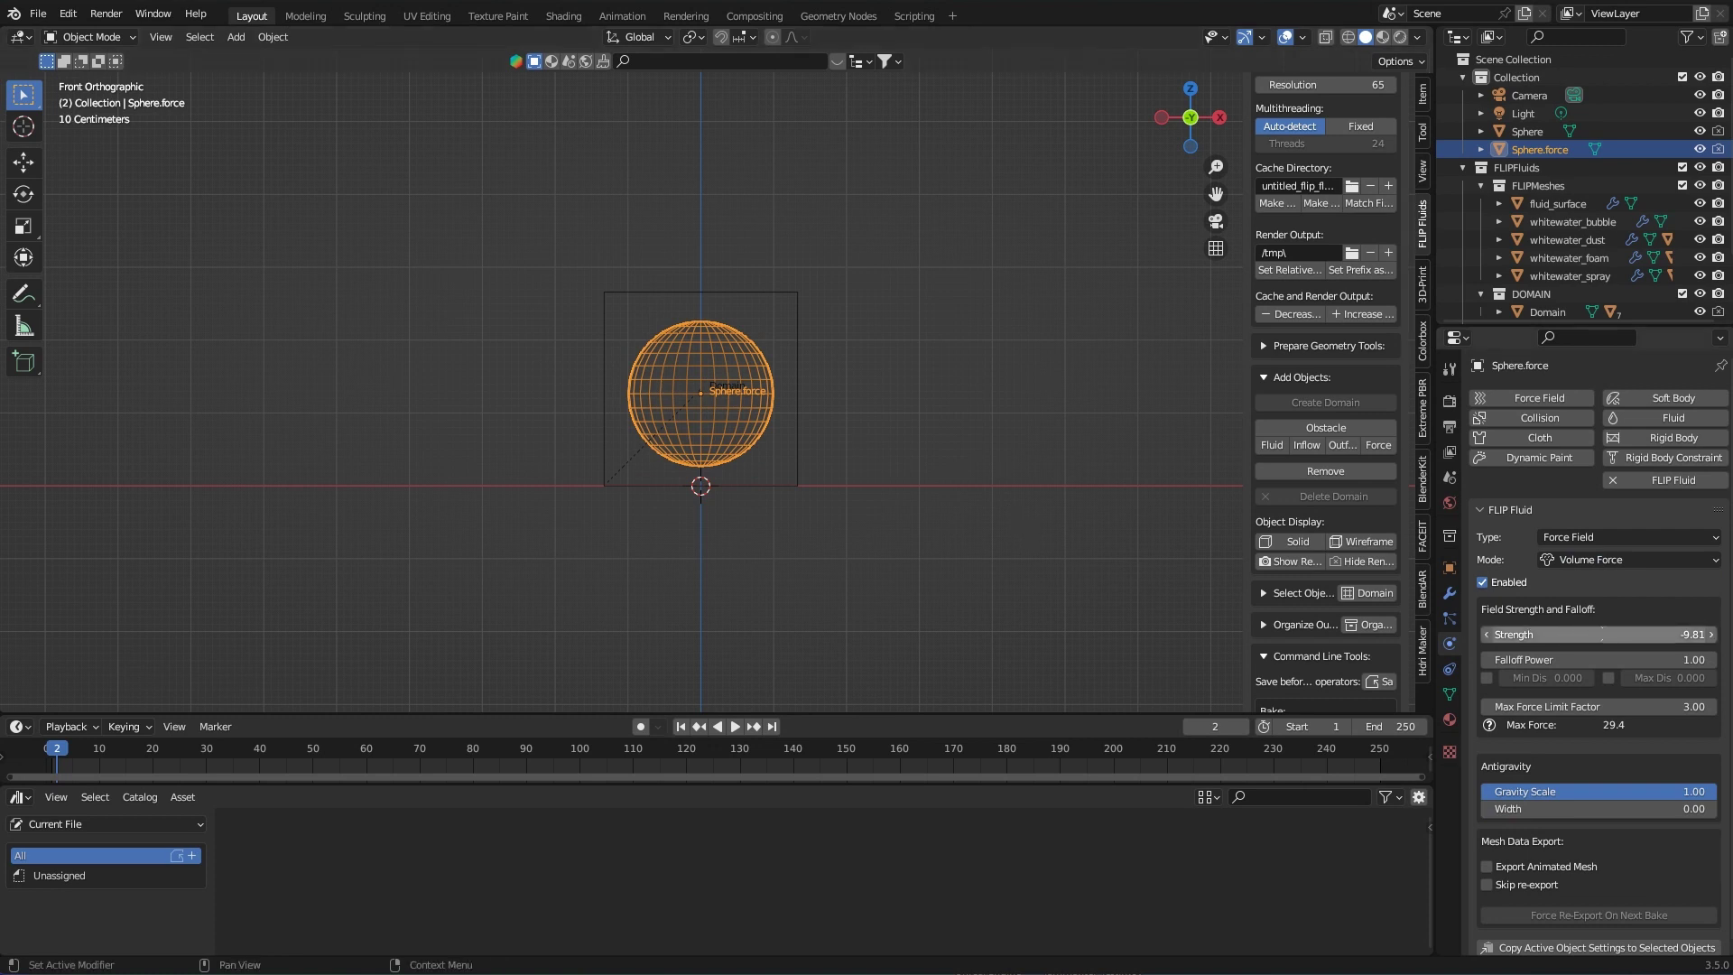
# Step: Set the force strength to -5 and enable the maximum distance limit
pyautogui.click(1602, 635)
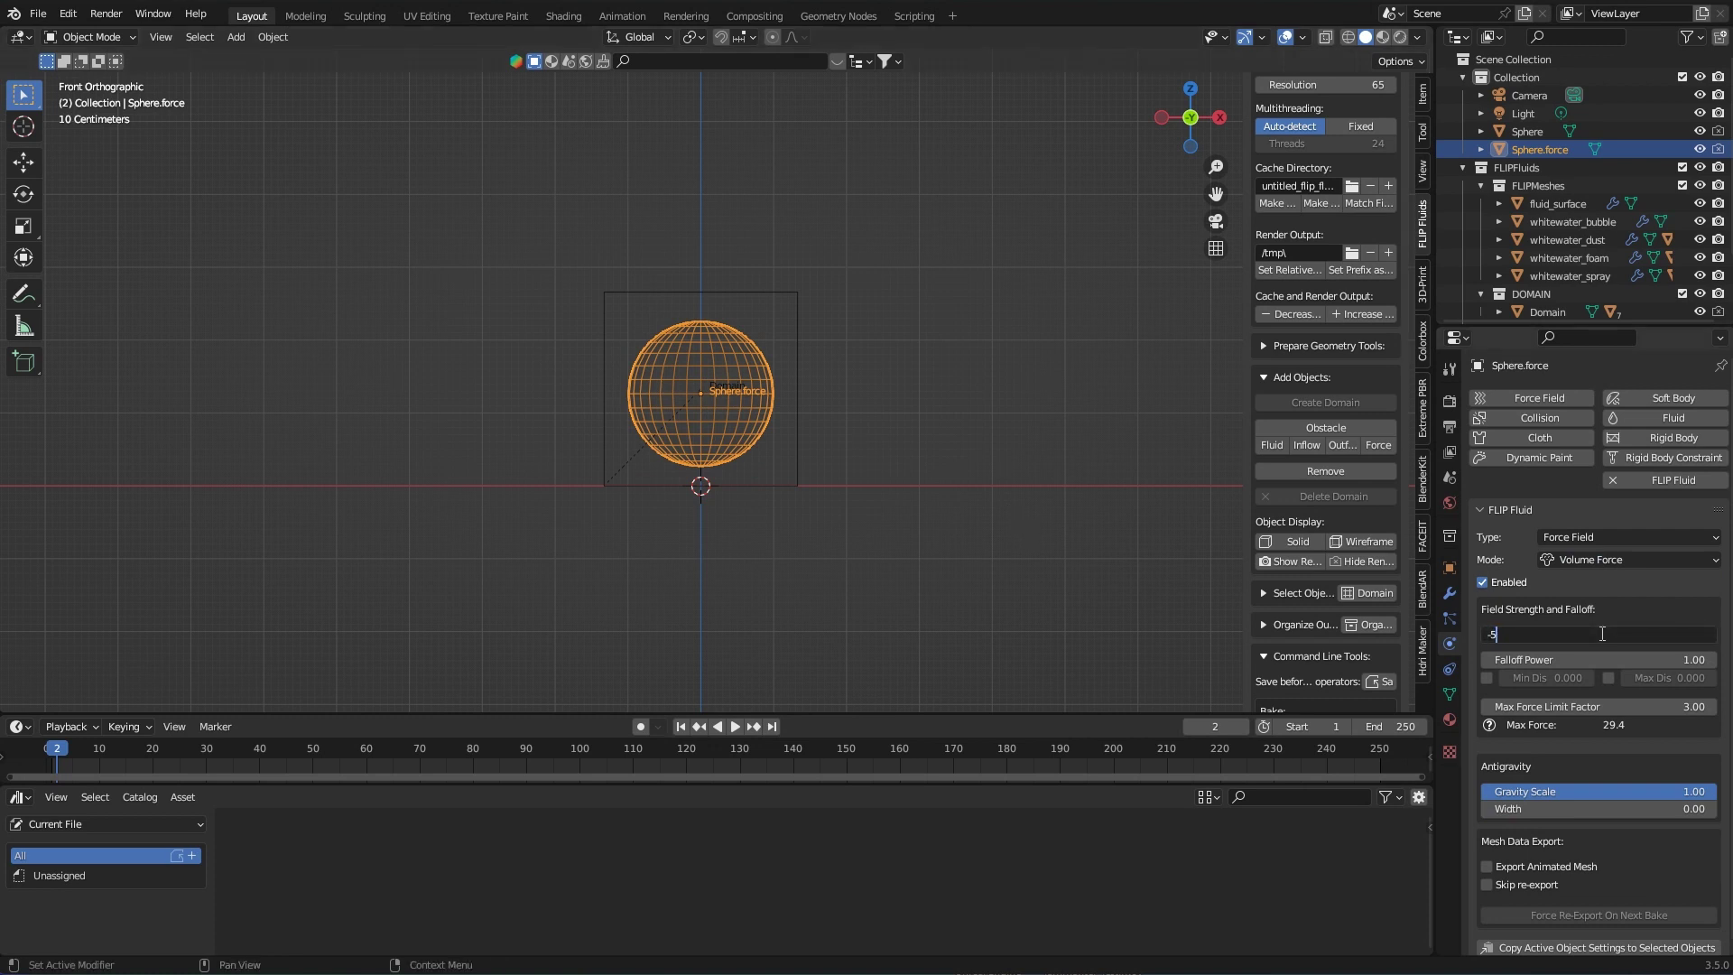
pyautogui.press('Return')
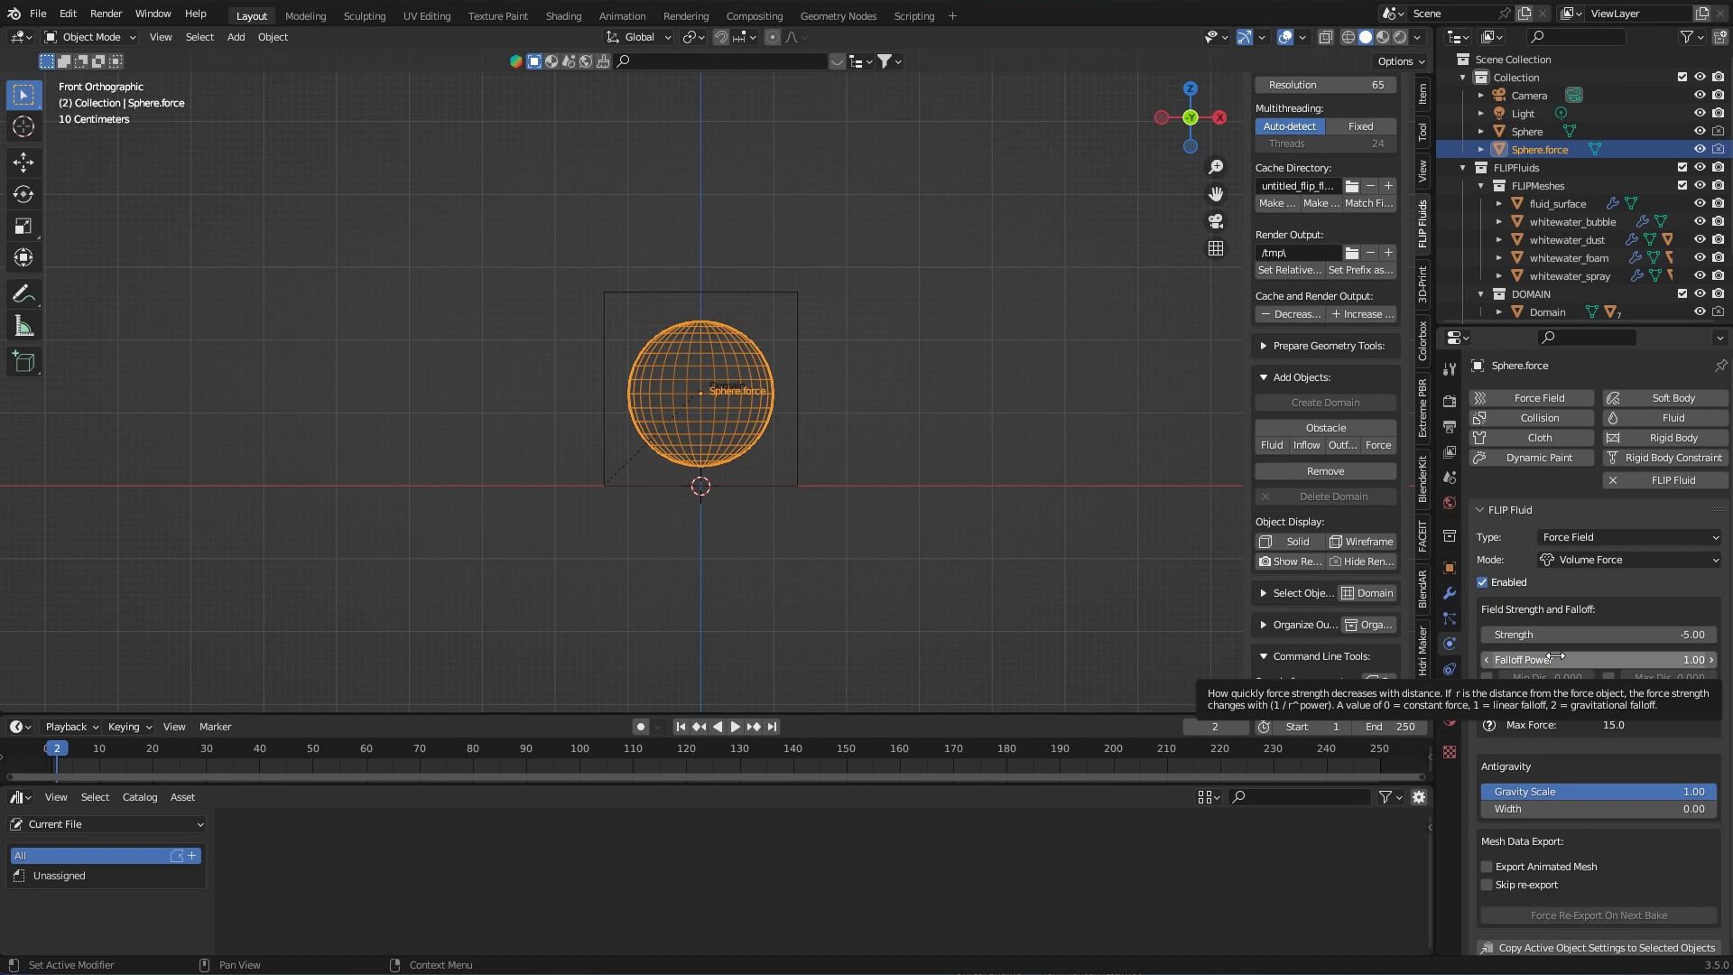
pyautogui.scroll(-1, 1548, 673)
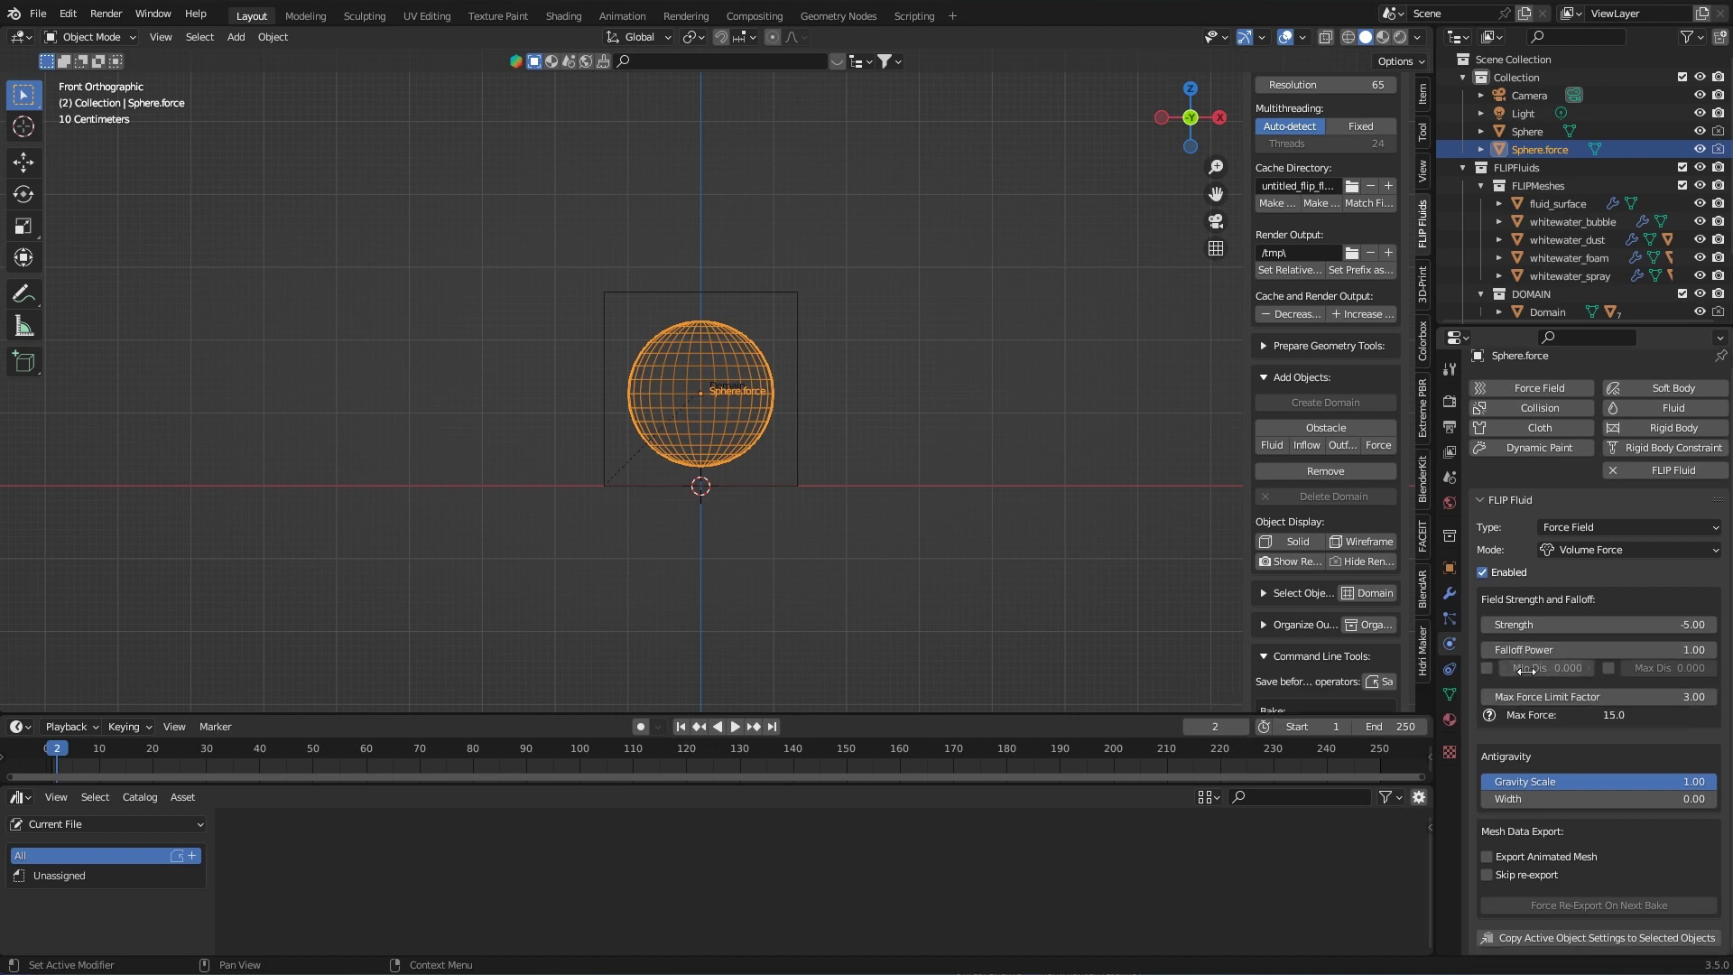
pyautogui.click(1606, 669)
pyautogui.click(1679, 668)
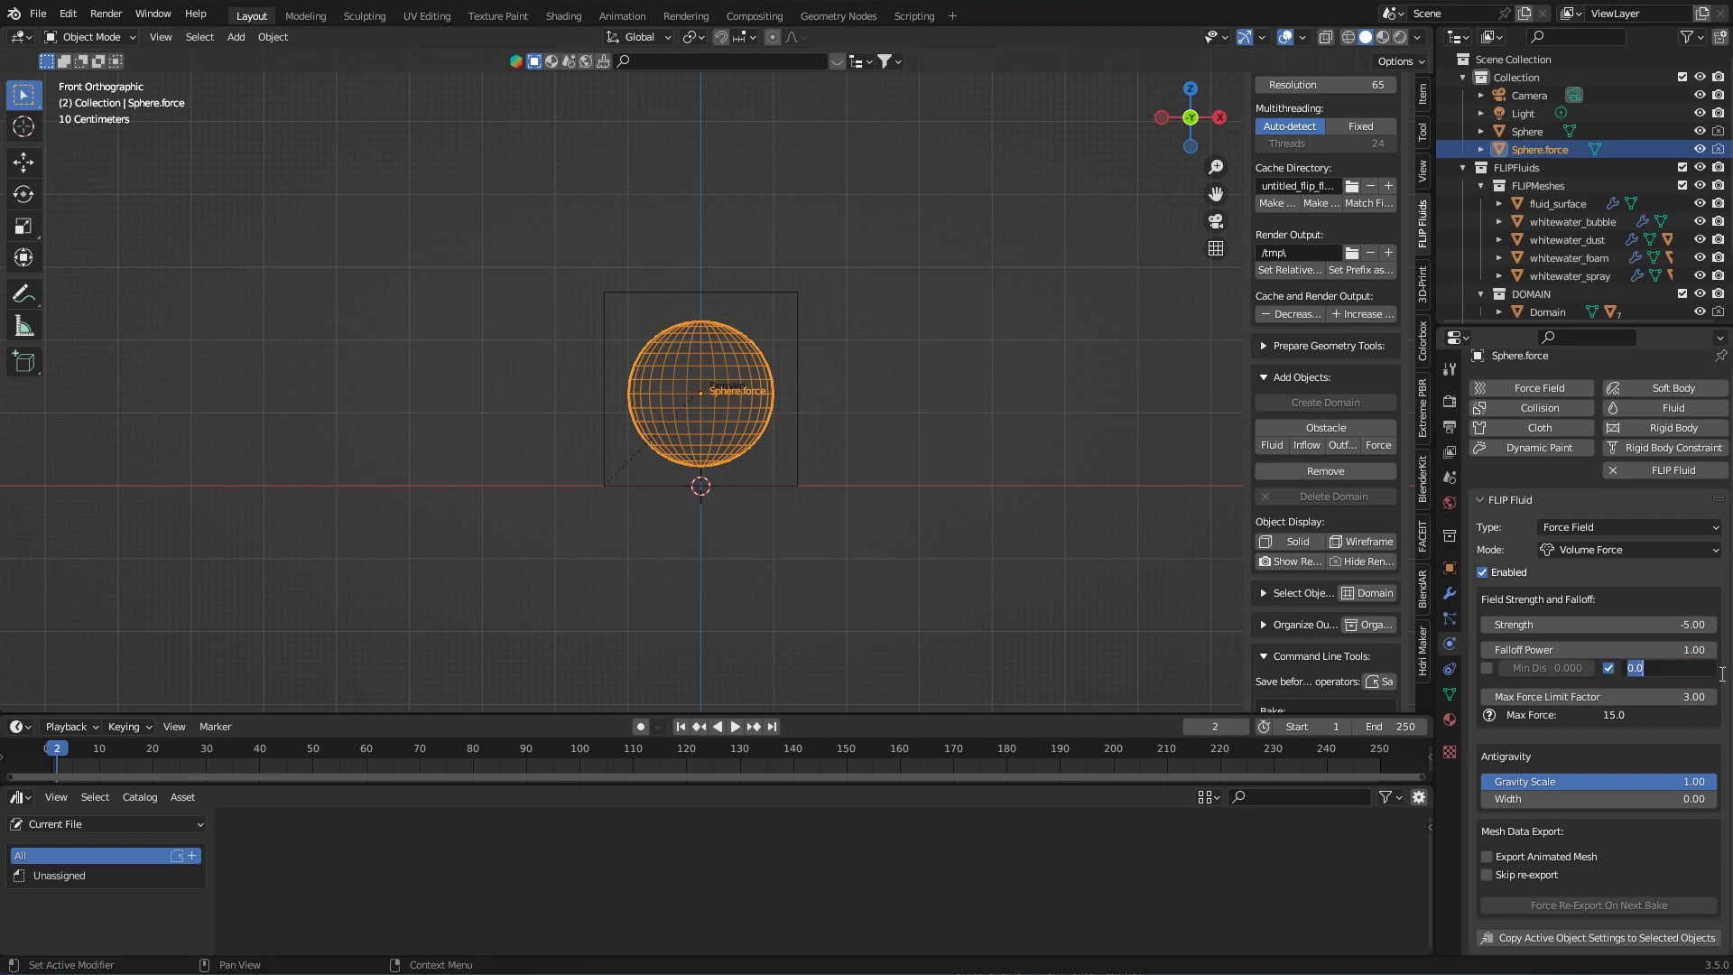
# Step: Set maximum distance to 0.750 and antigravity gravity scale to 0
pyautogui.press('Return')
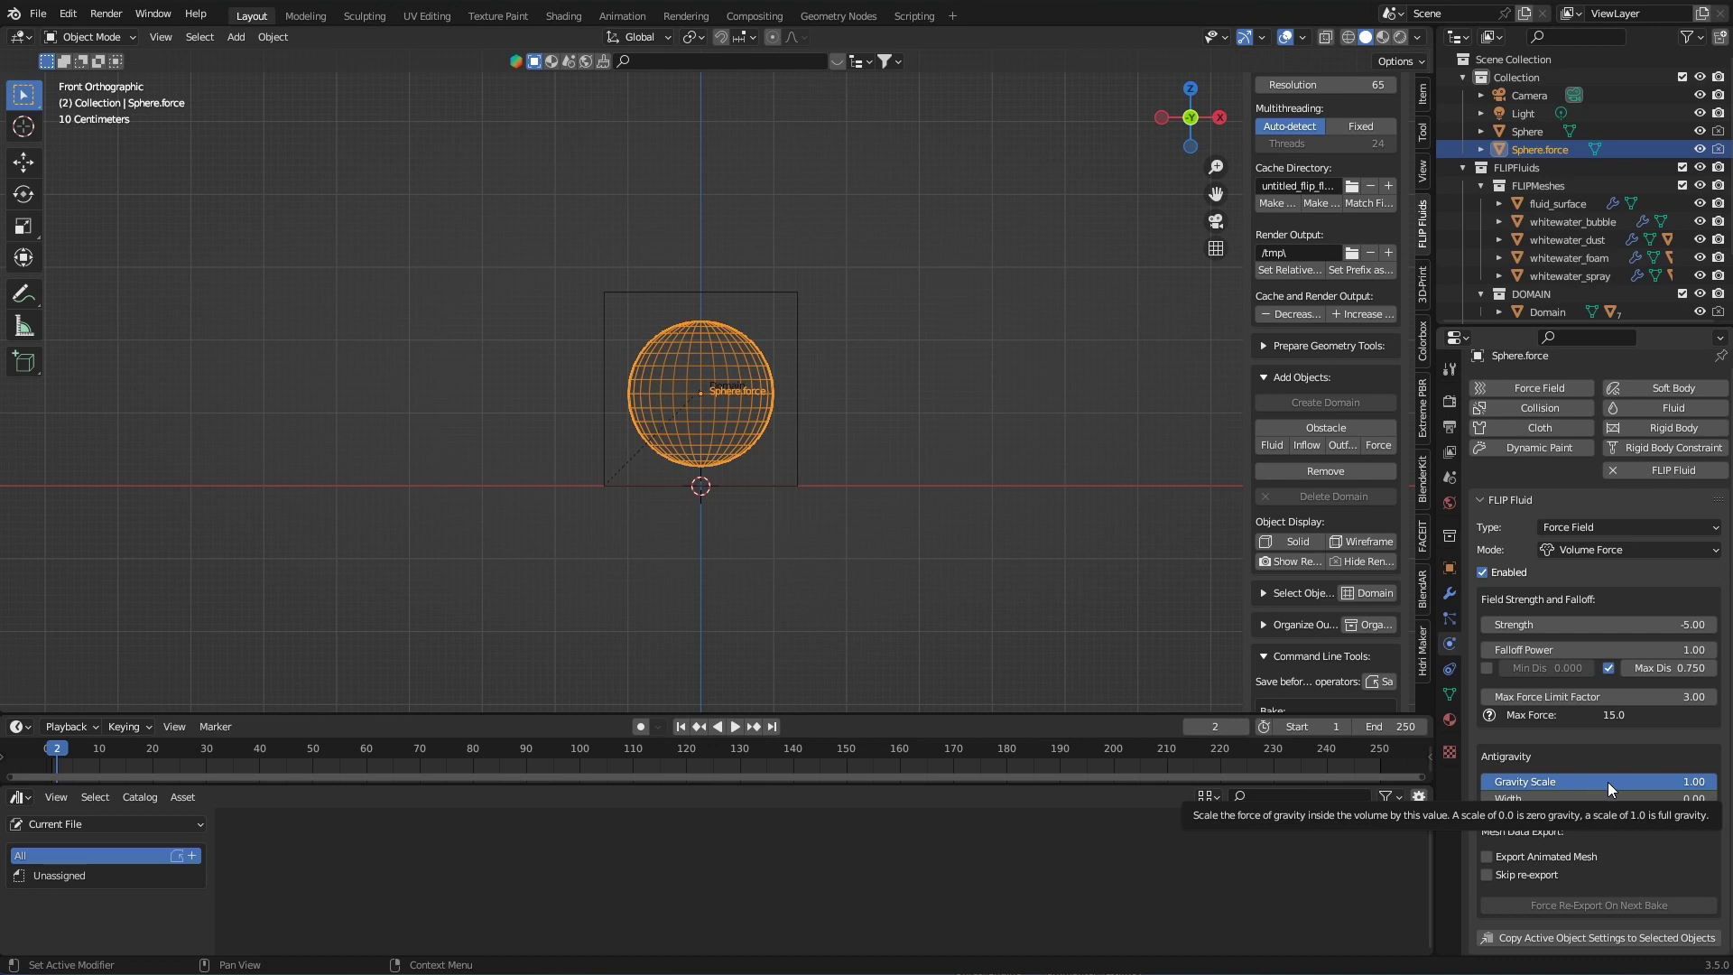
pyautogui.press('s')
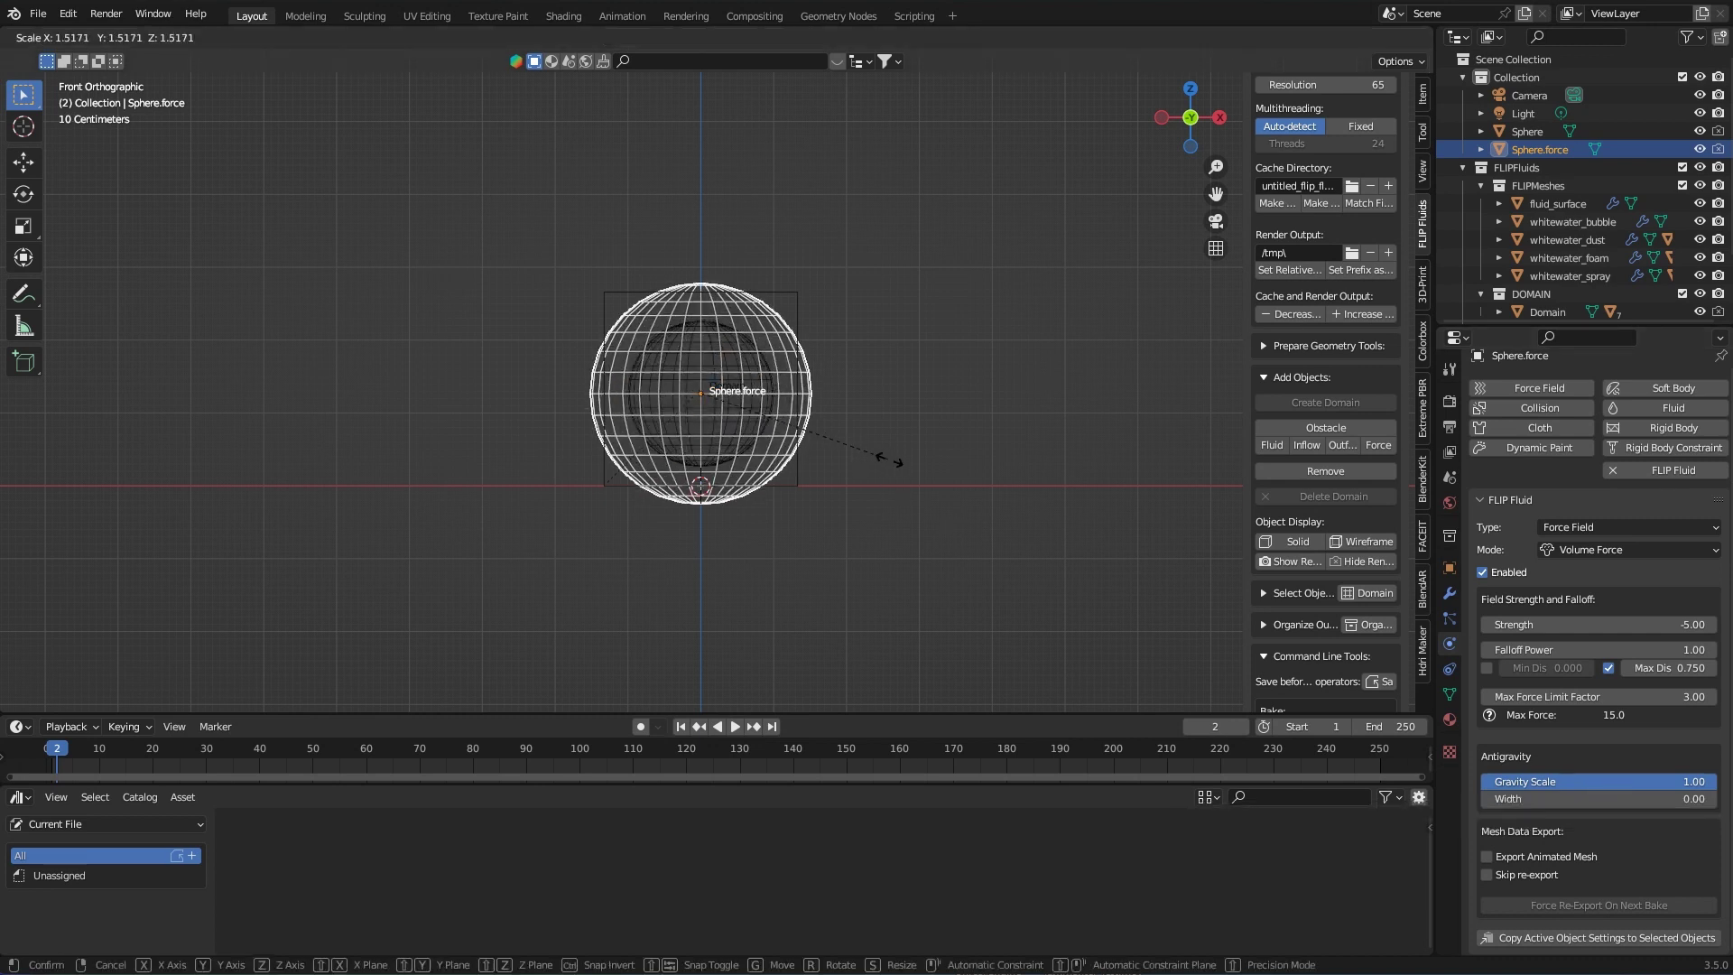
pyautogui.click(794, 419)
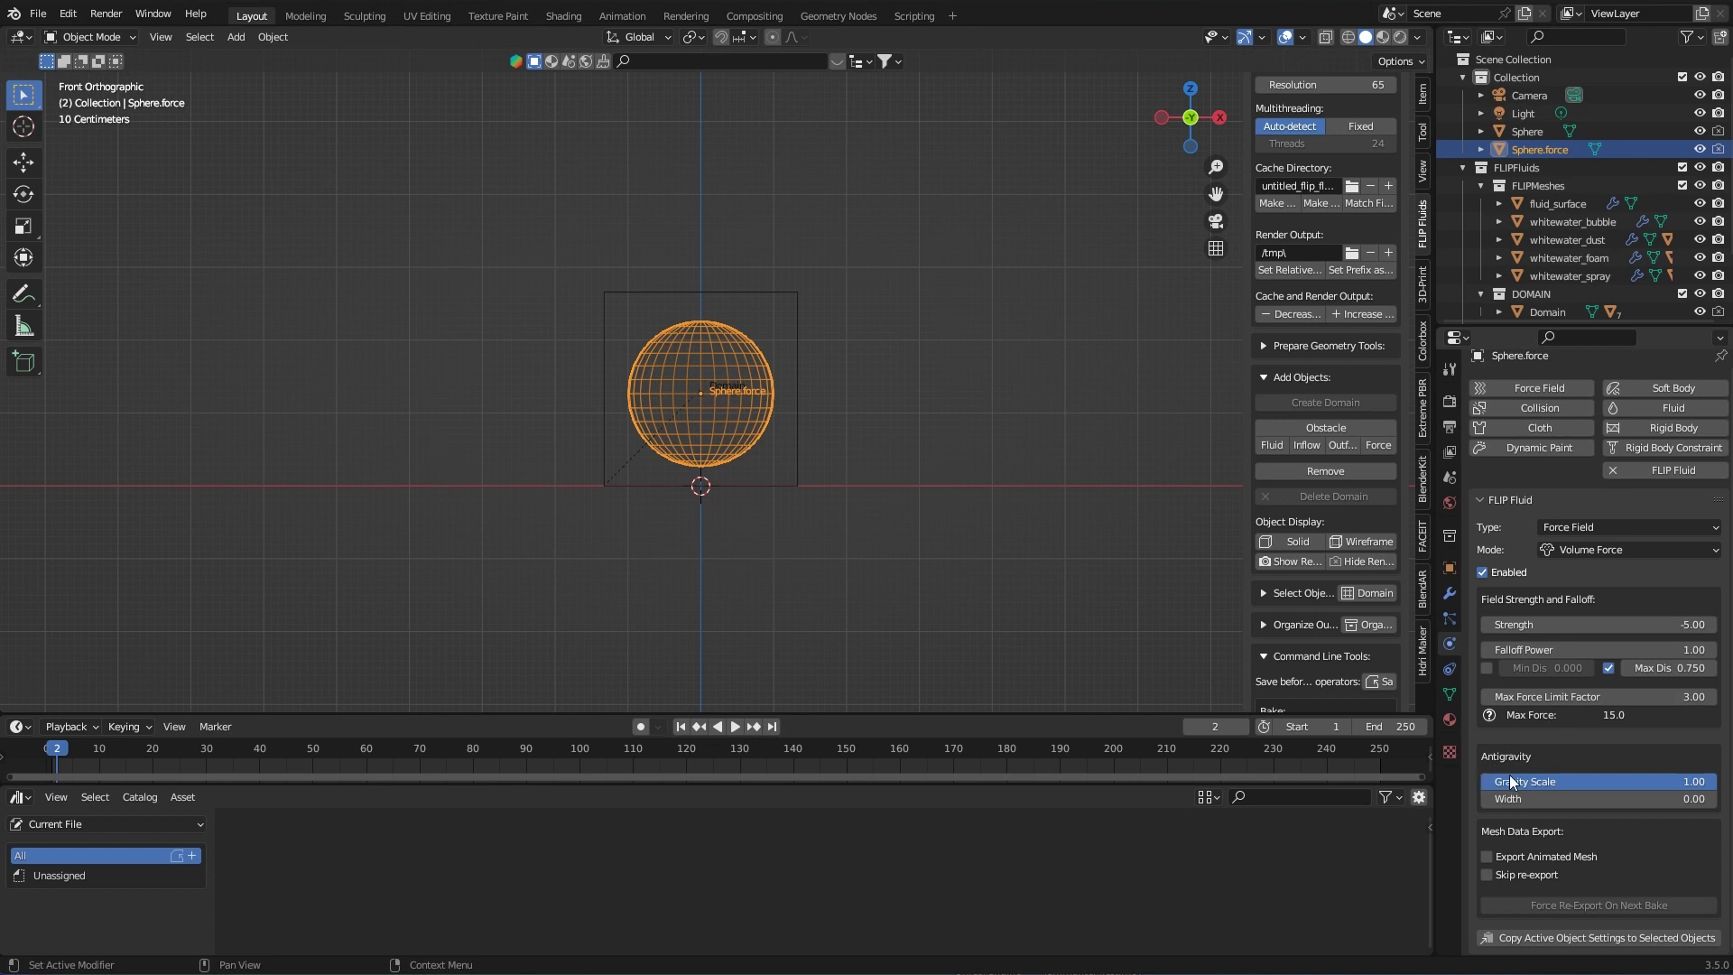
pyautogui.click(1608, 782)
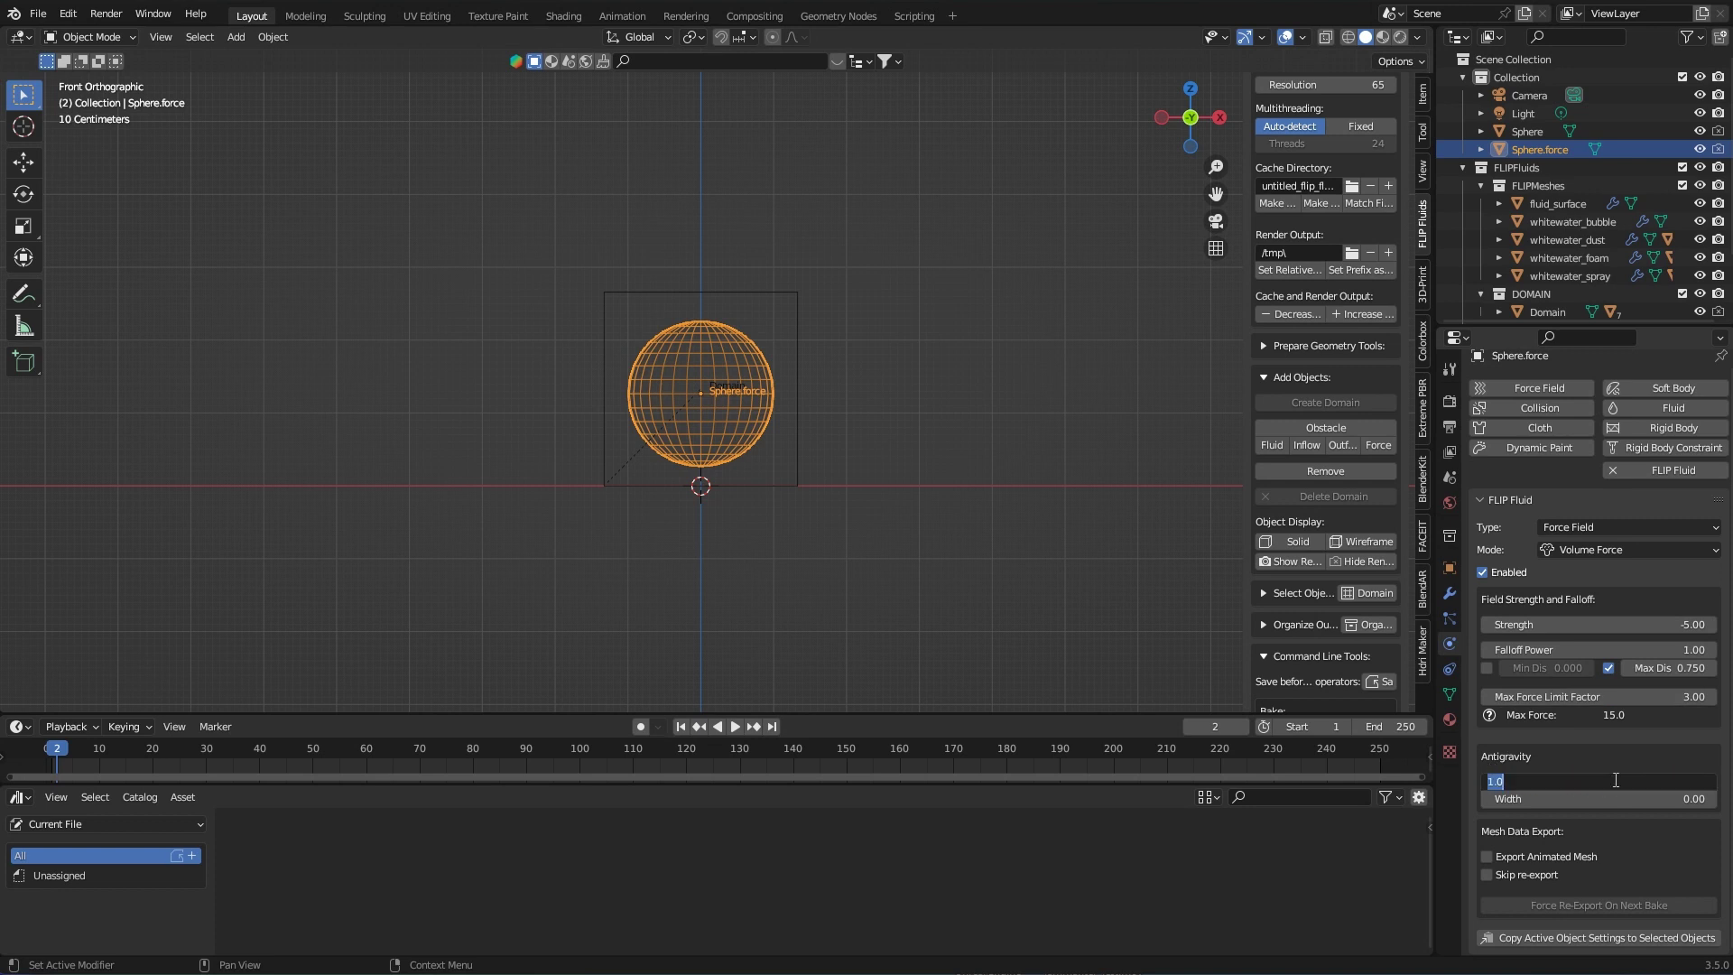
pyautogui.write('0')
pyautogui.press('Return')
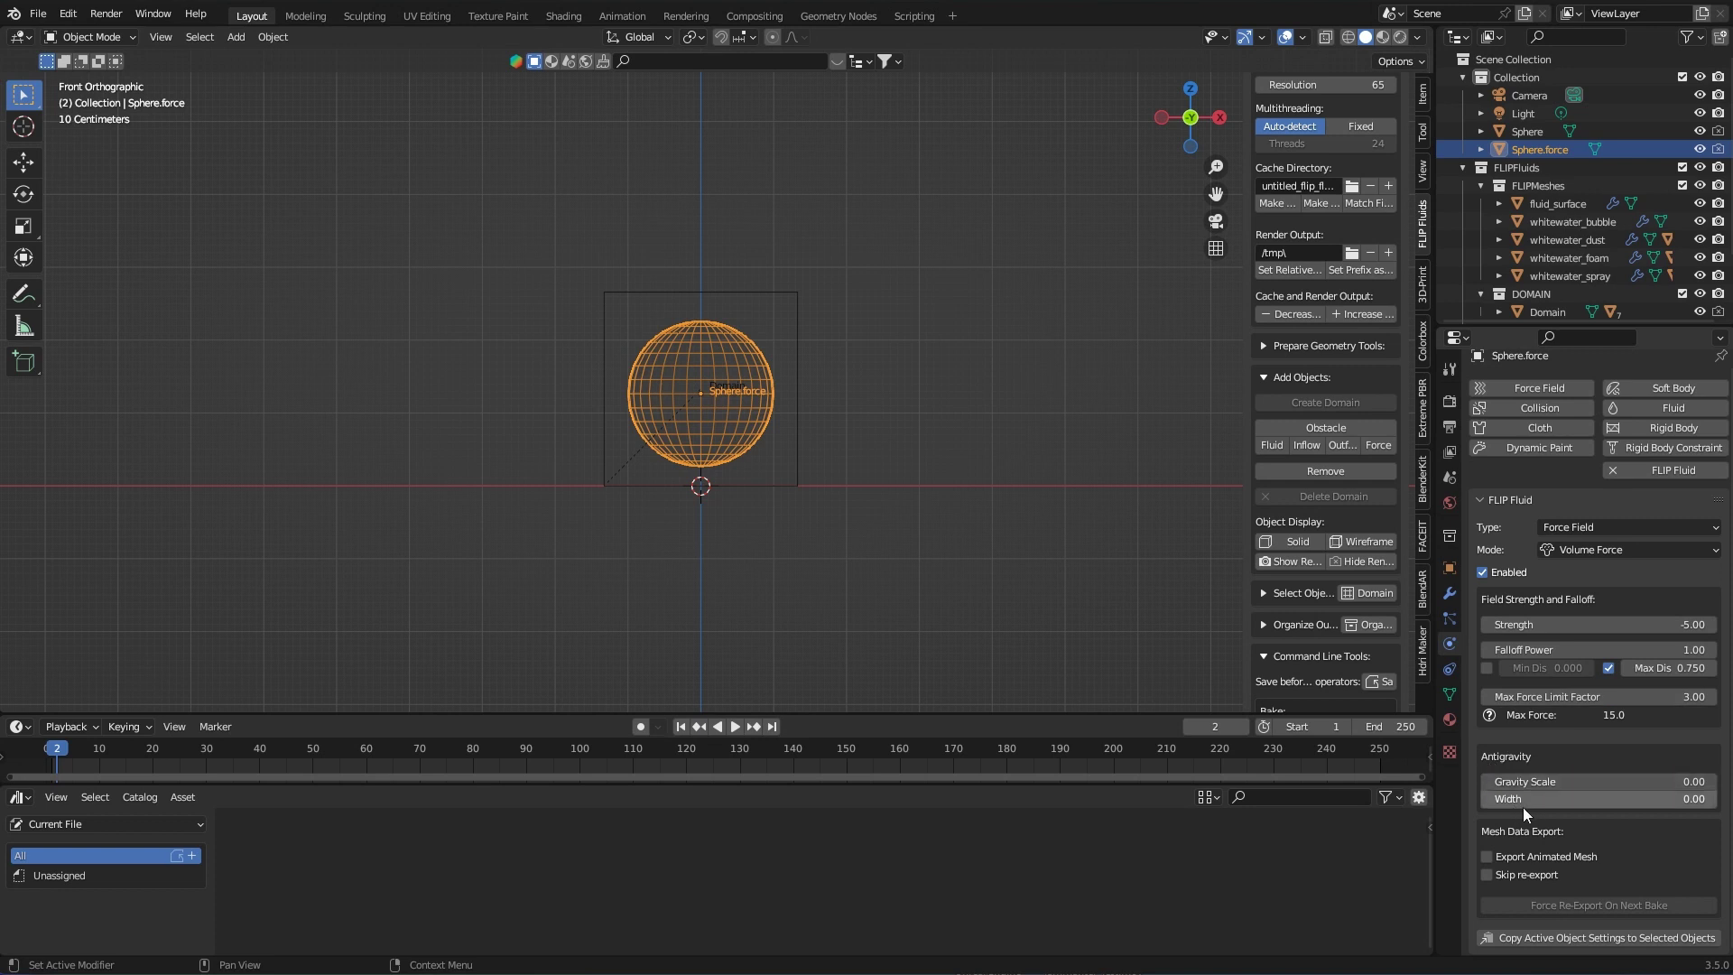
# Step: Set the antigravity width to 2
pyautogui.press('s')
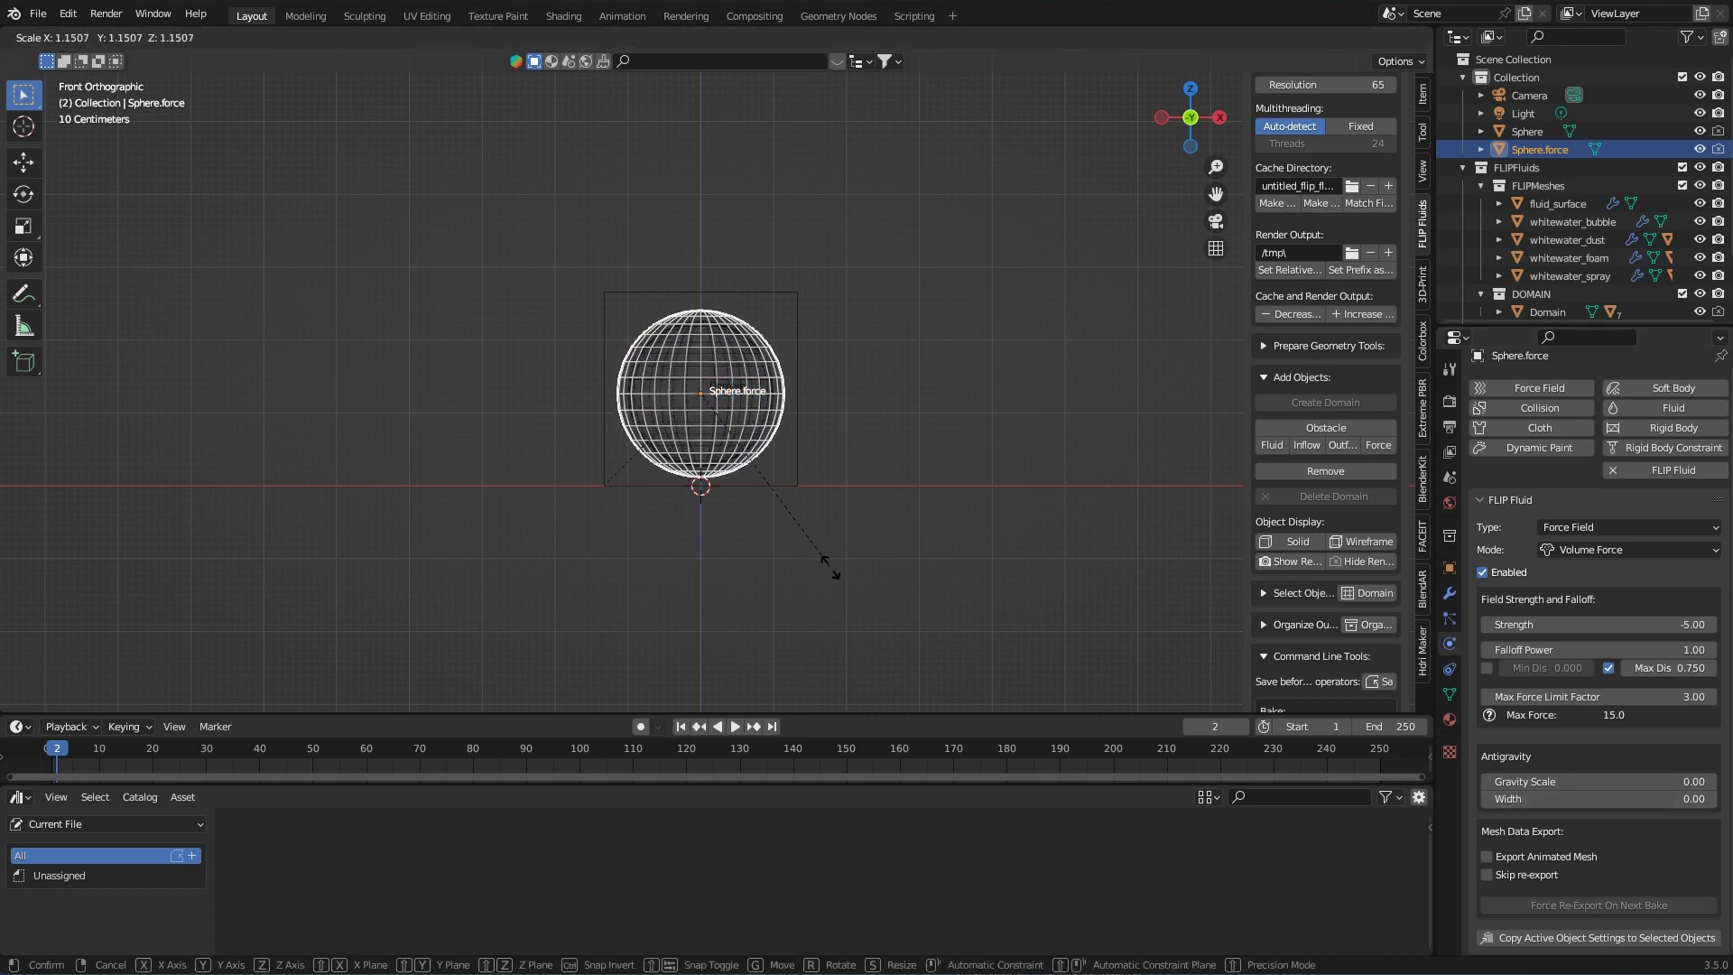
pyautogui.rightClick(843, 583)
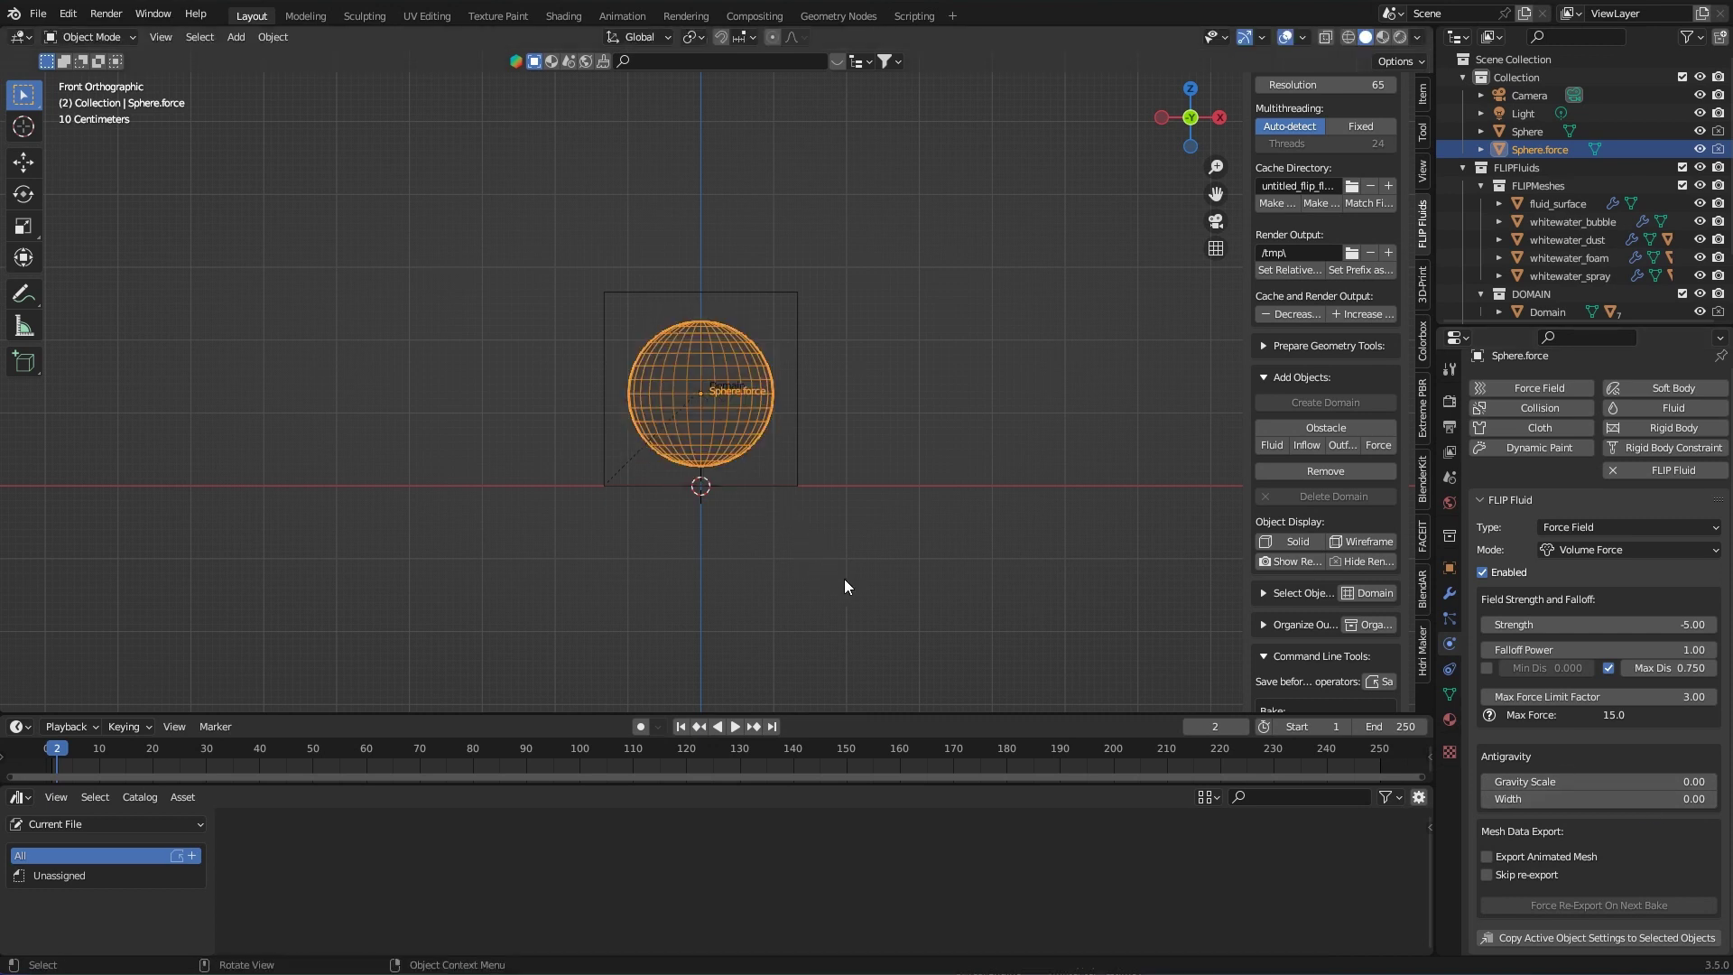
pyautogui.click(1566, 800)
pyautogui.write('2')
pyautogui.press('Return')
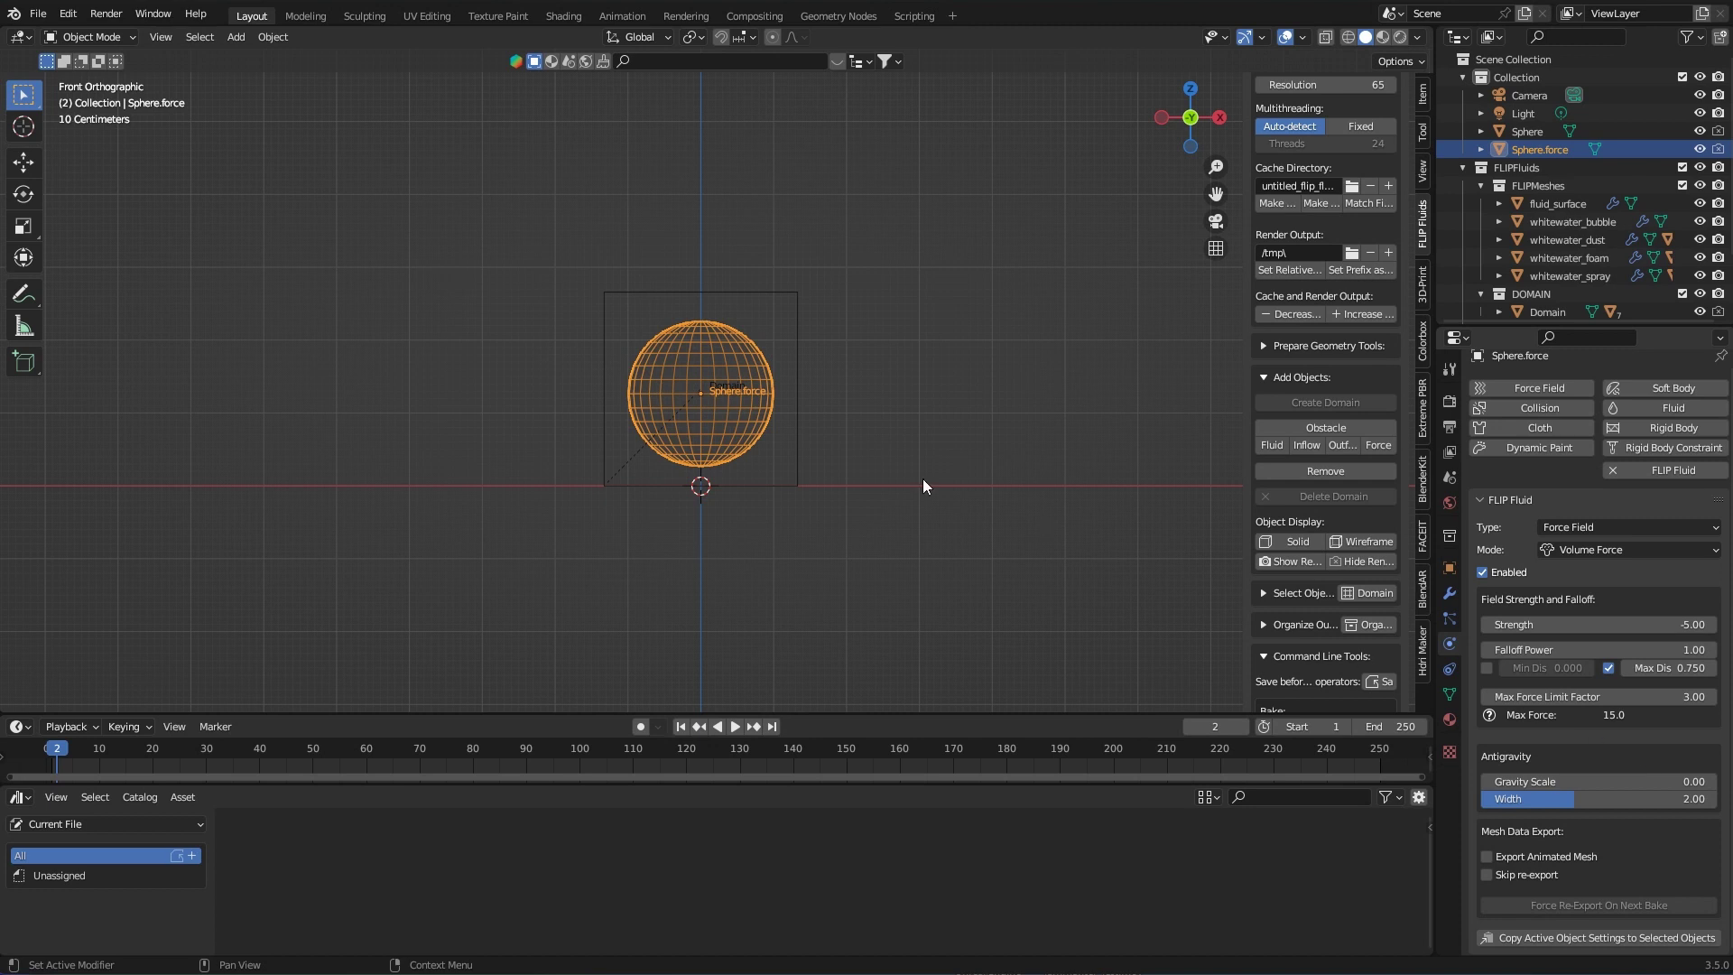
pyautogui.scroll(5, 701, 435)
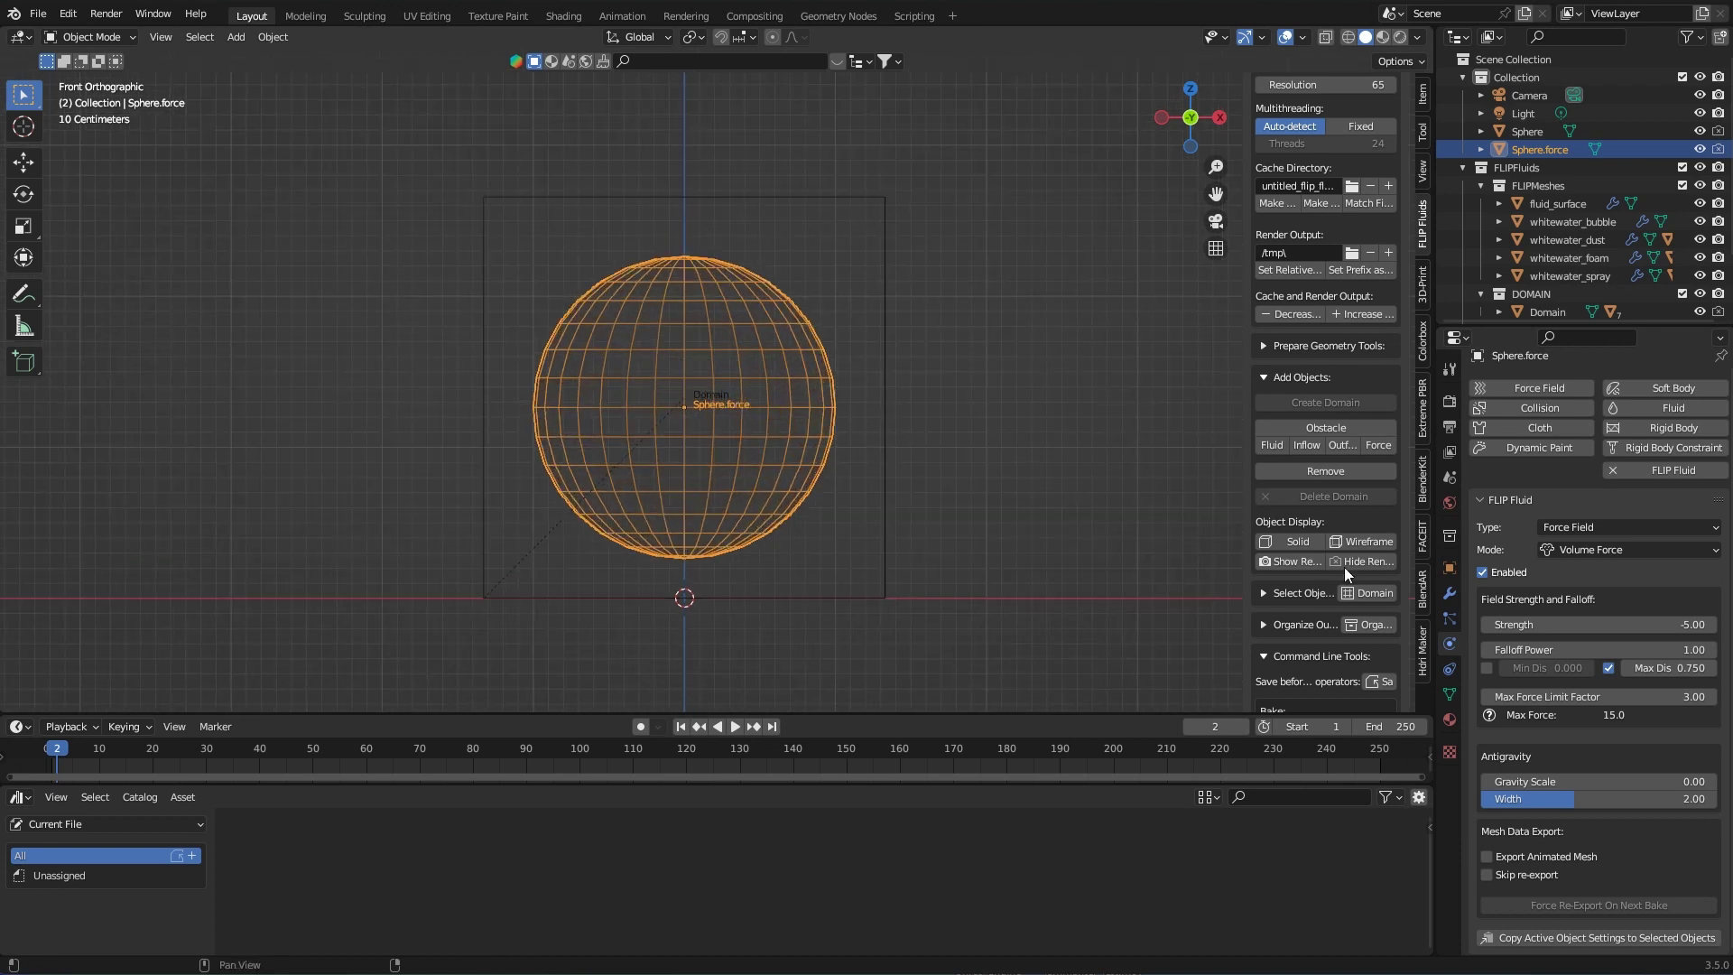
# Step: Organize the outliner to put Sphere in a FLUID collection, then place a BlenderKit chair and car wheel
pyautogui.click(1365, 625)
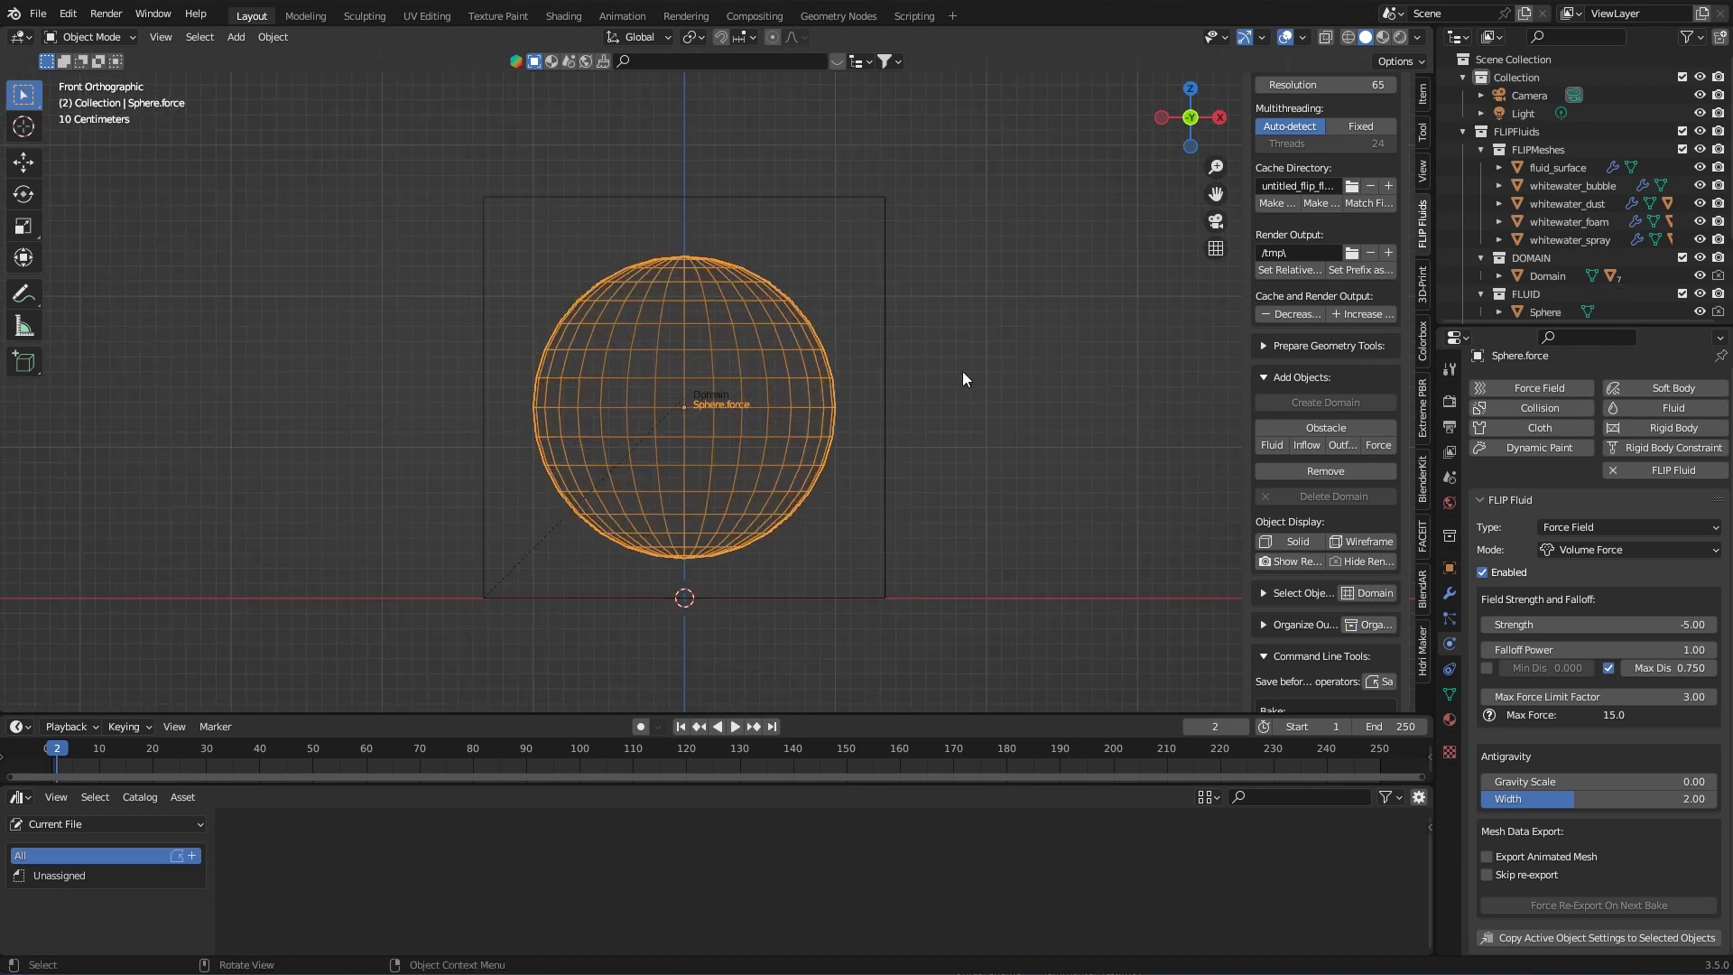
pyautogui.scroll(-1, 963, 377)
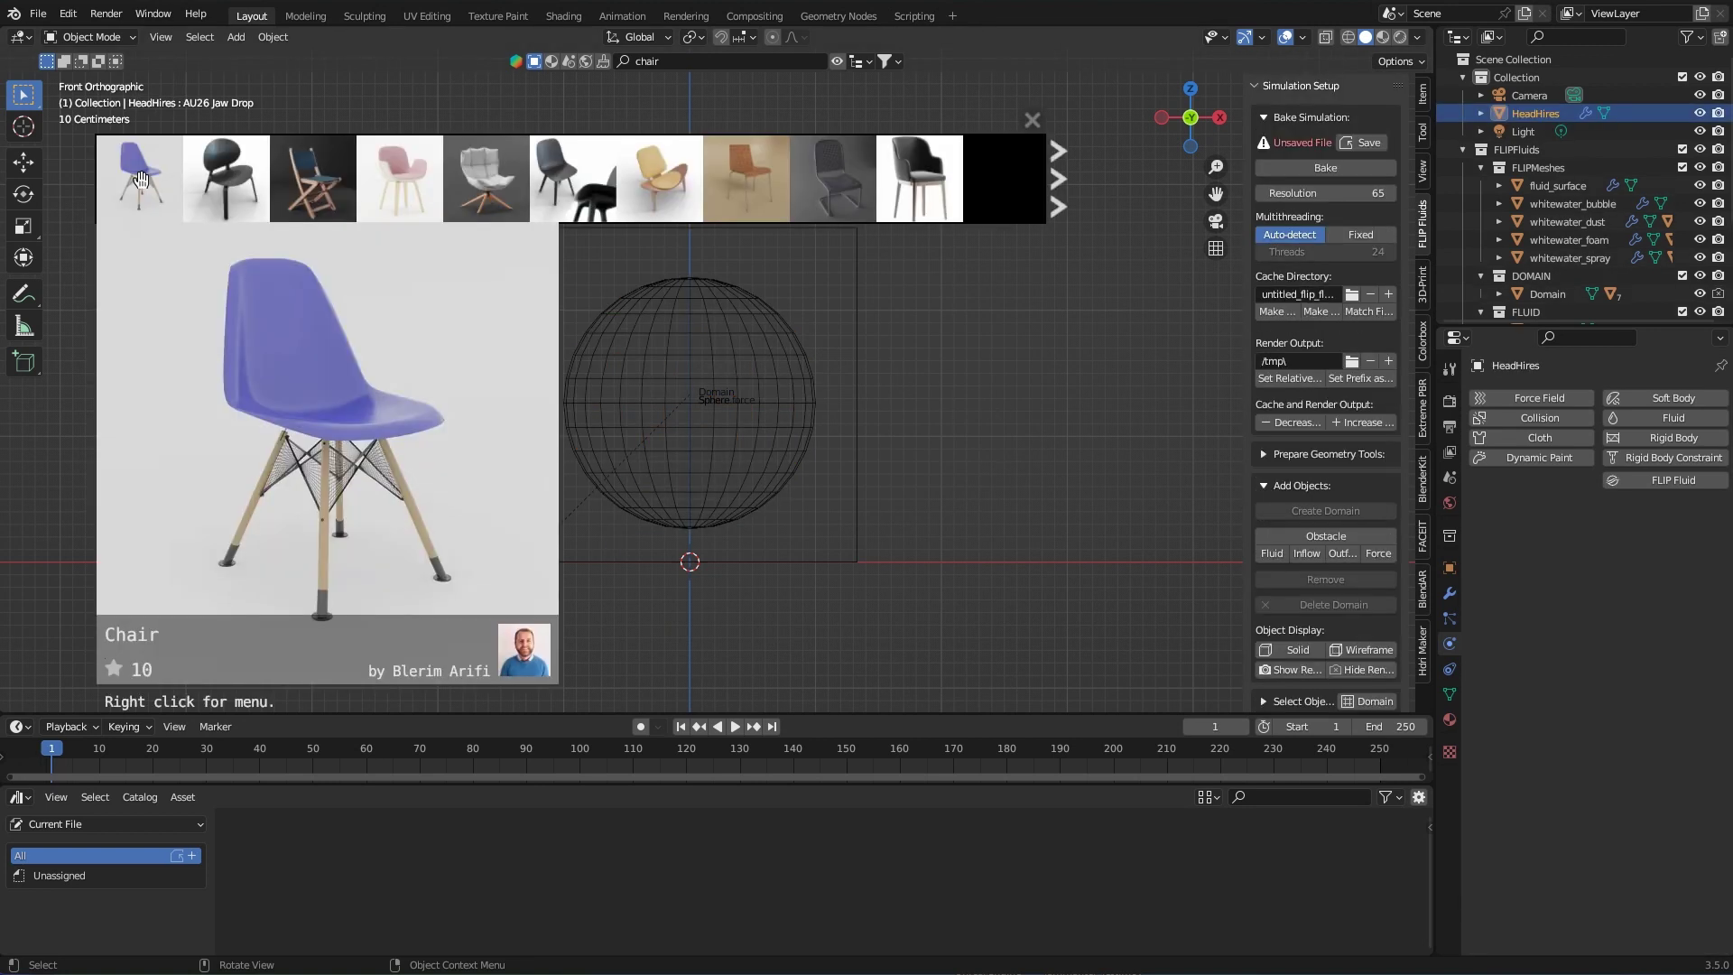
pyautogui.moveTo(135, 176); pyautogui.dragTo(1029, 487)
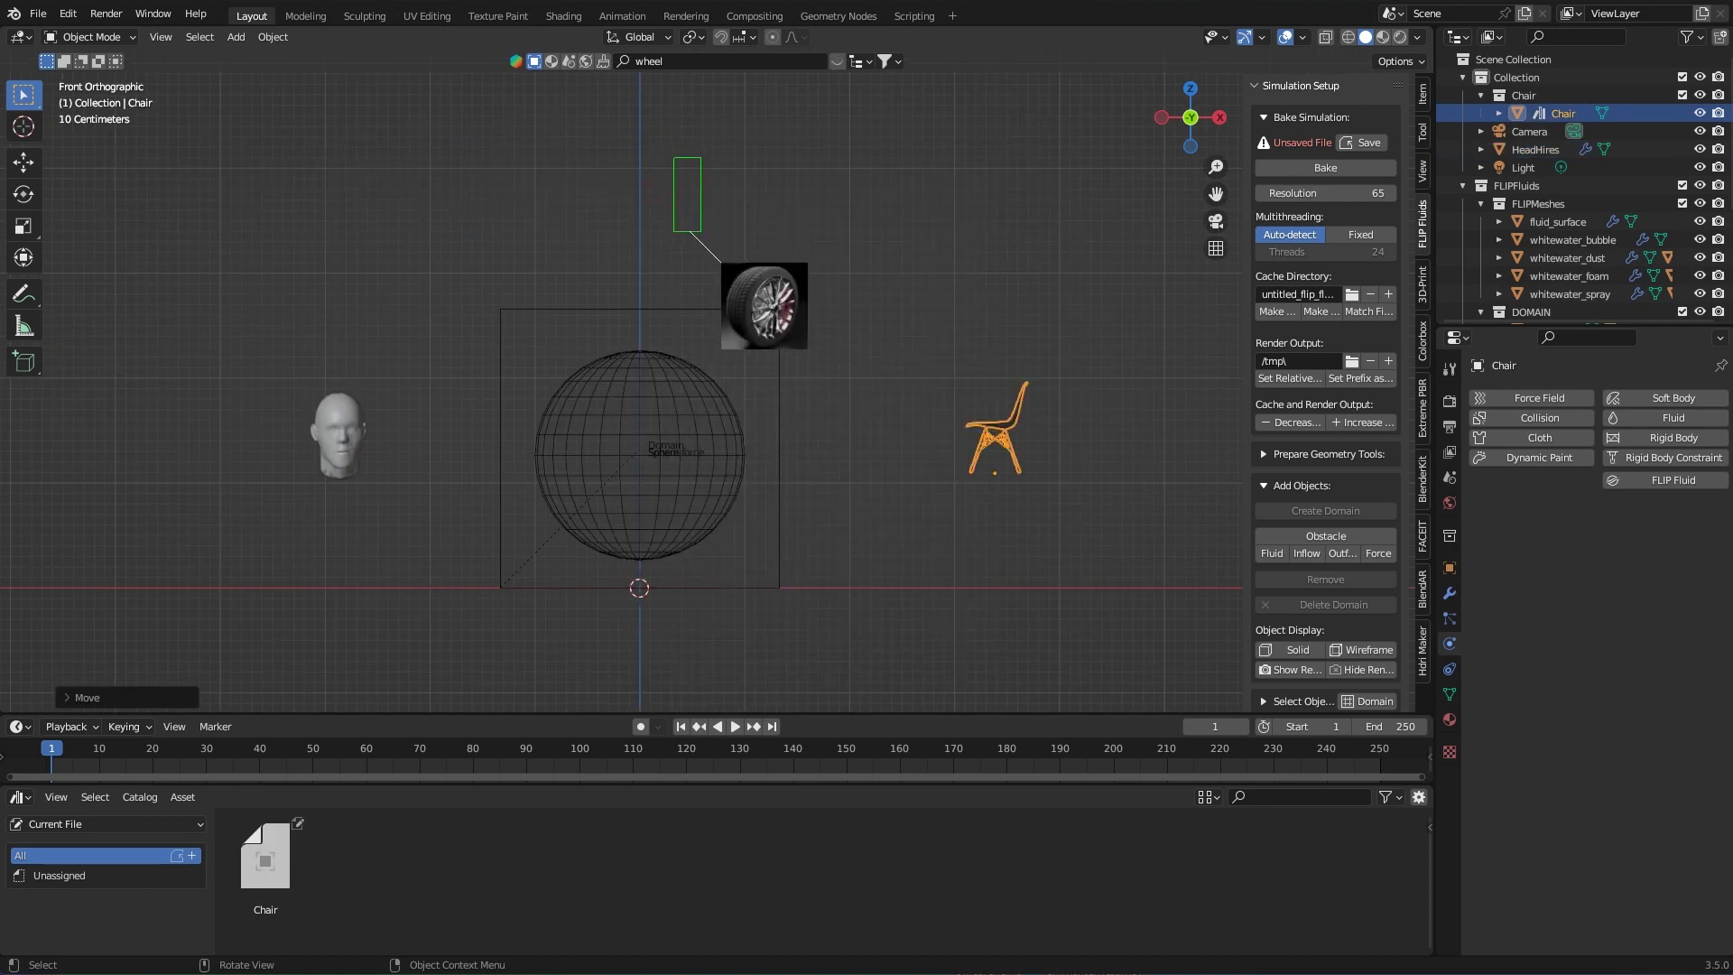
pyautogui.moveTo(723, 263); pyautogui.dragTo(784, 273)
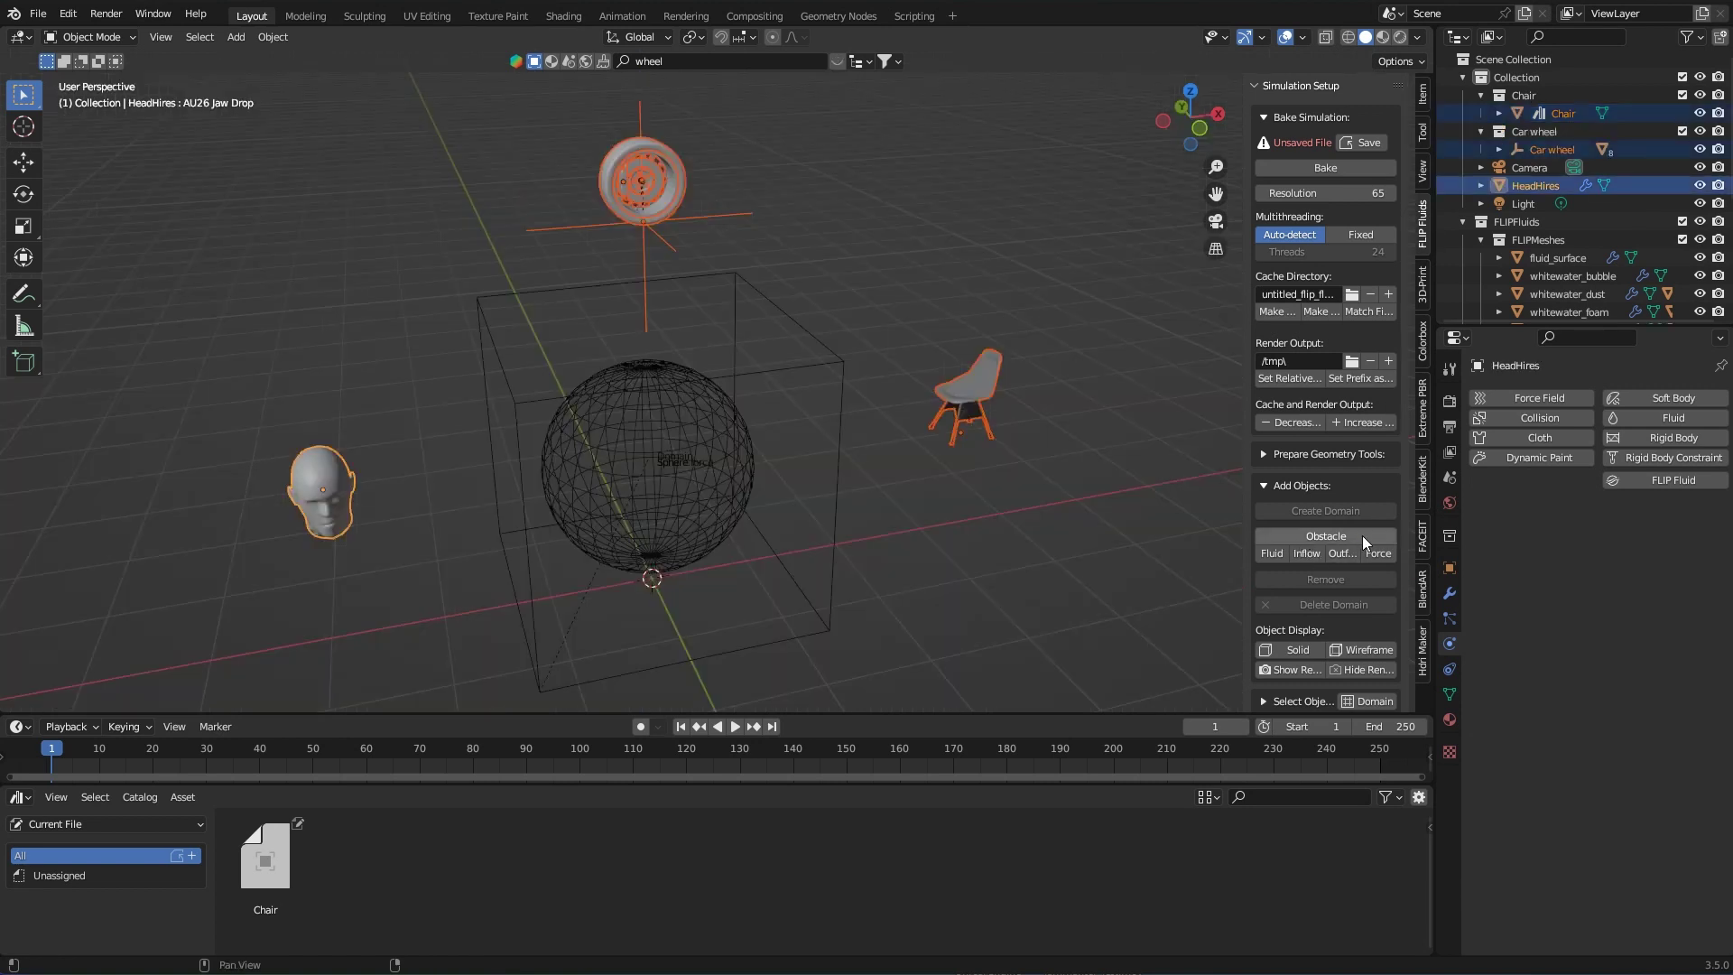
# Step: Make HeadHires a FLIP Fluids obstacle, then view it from the front and an angled perspective
pyautogui.click(1362, 535)
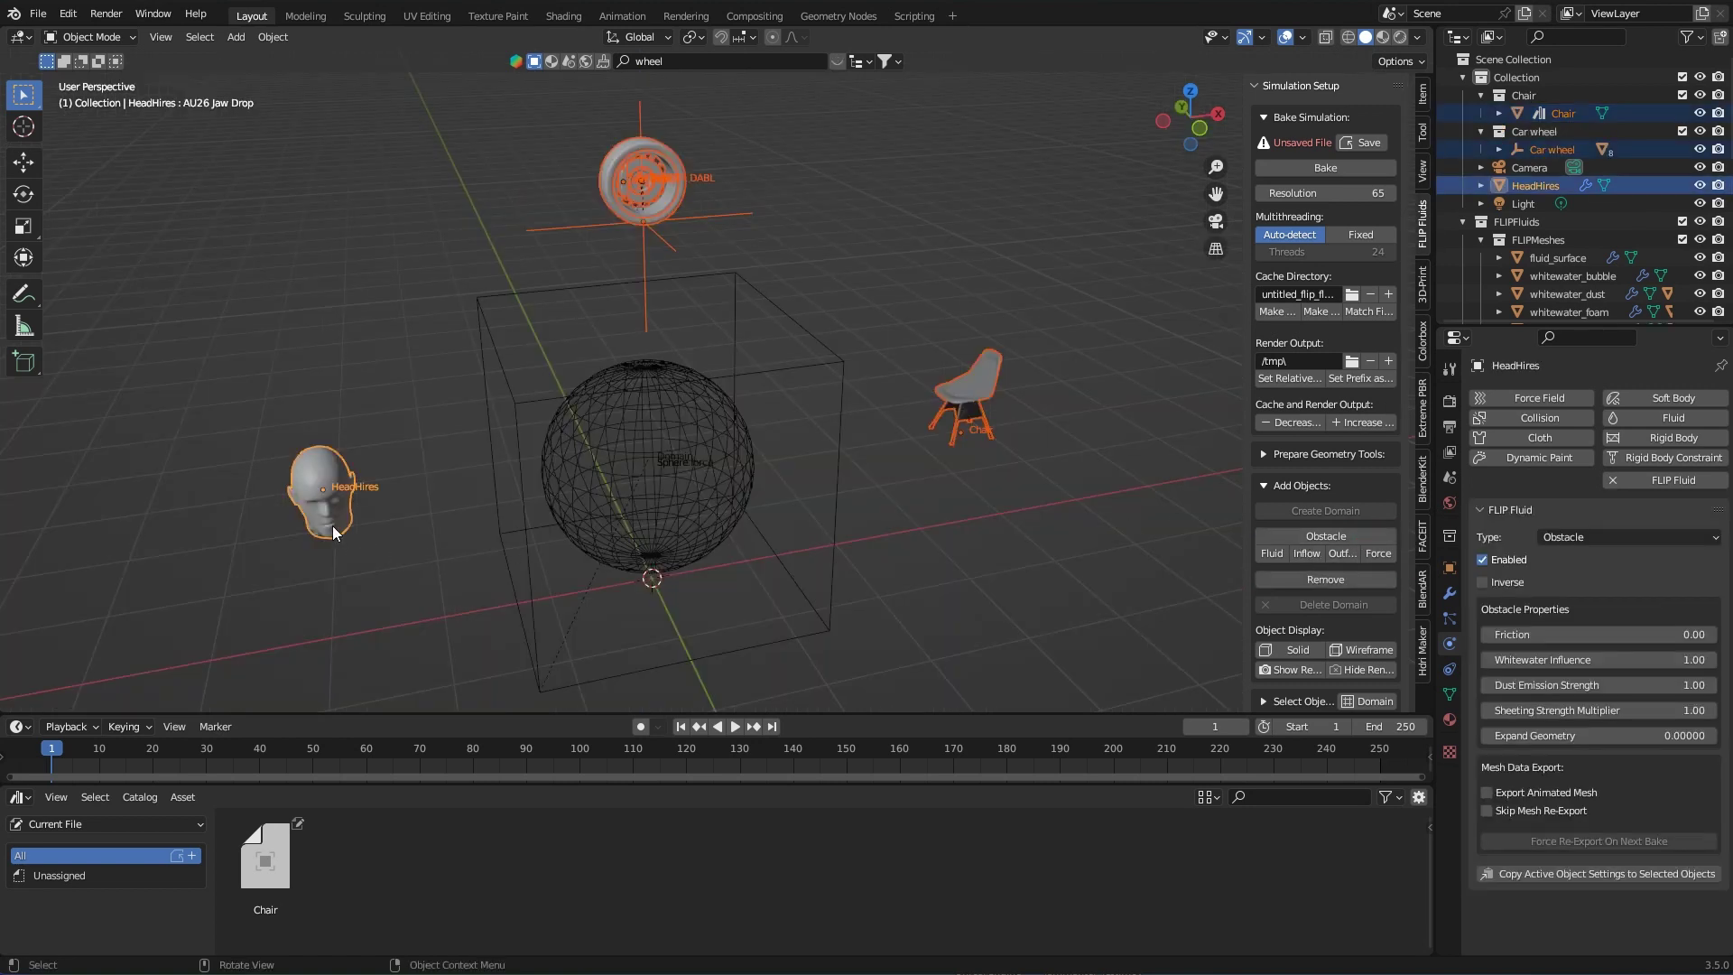
pyautogui.press('KP_1')
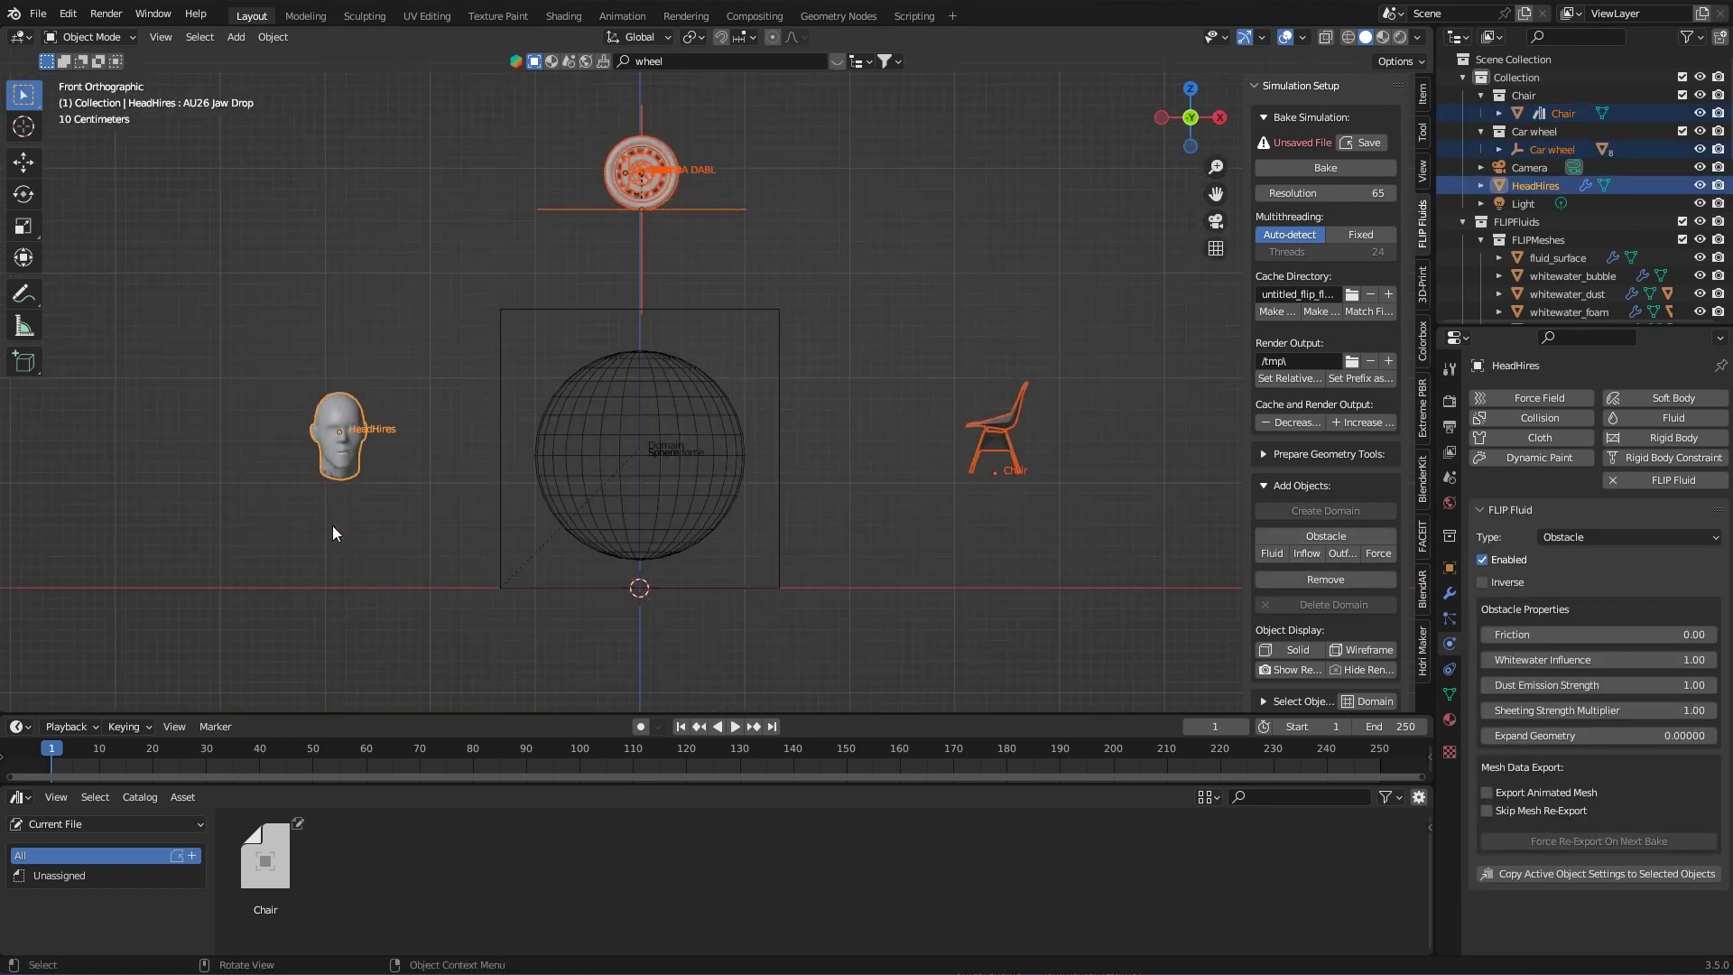
pyautogui.click(347, 433)
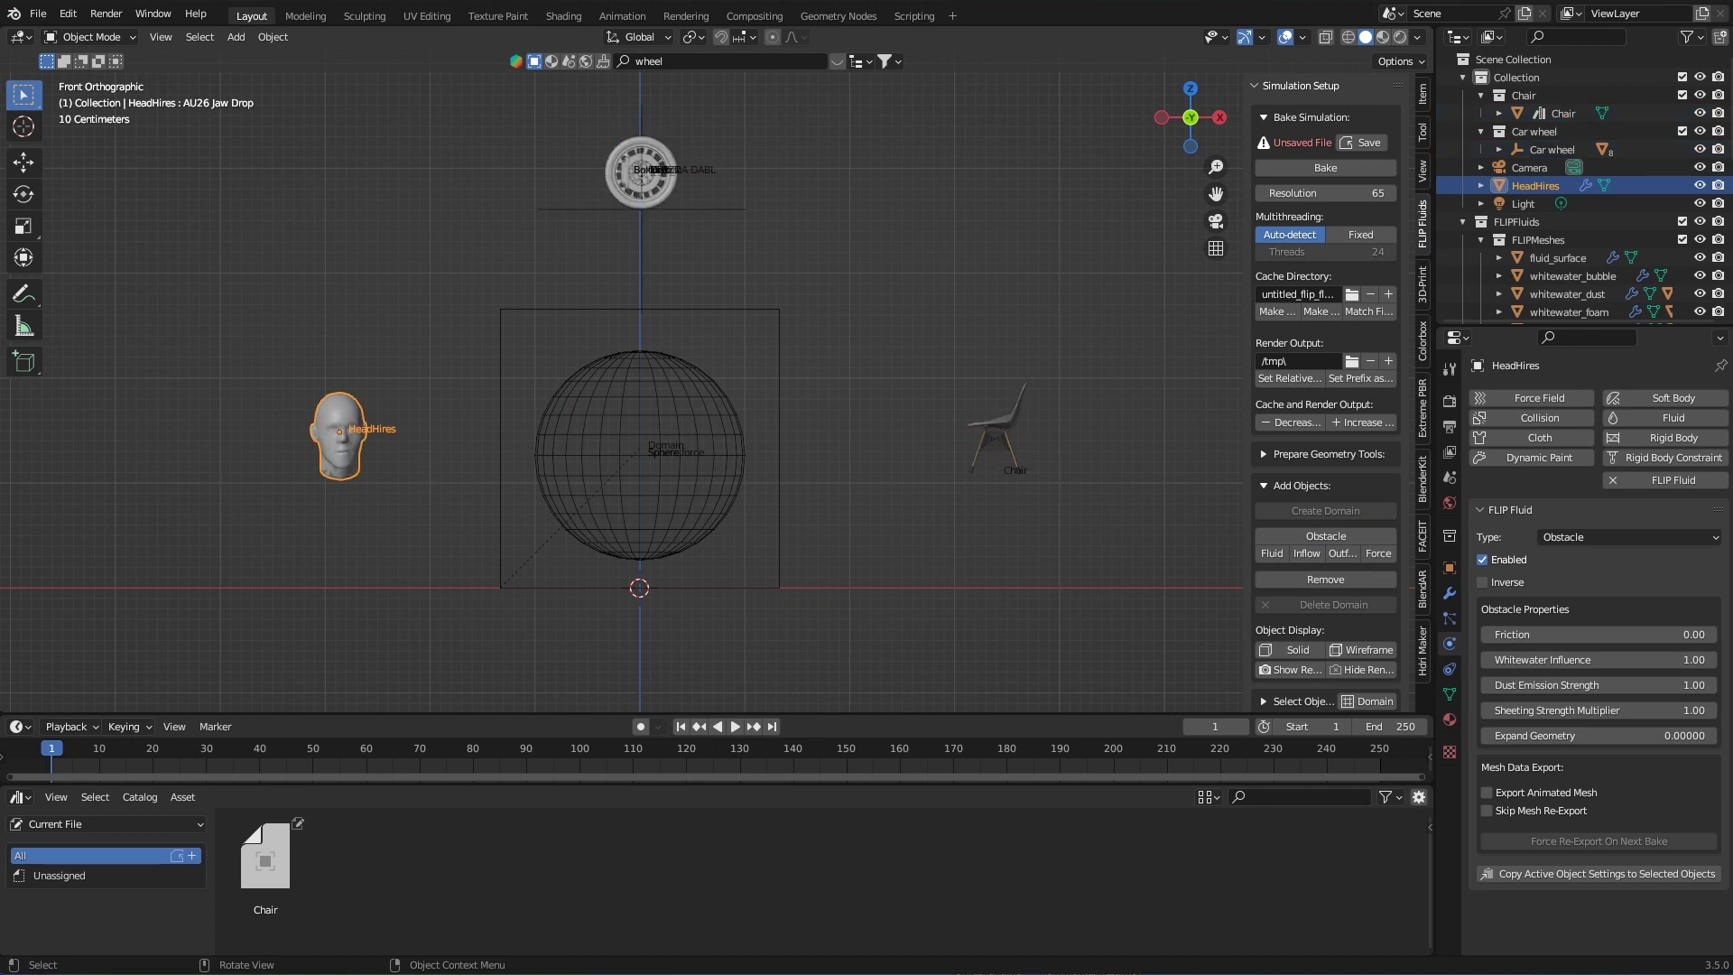
pyautogui.press('g')
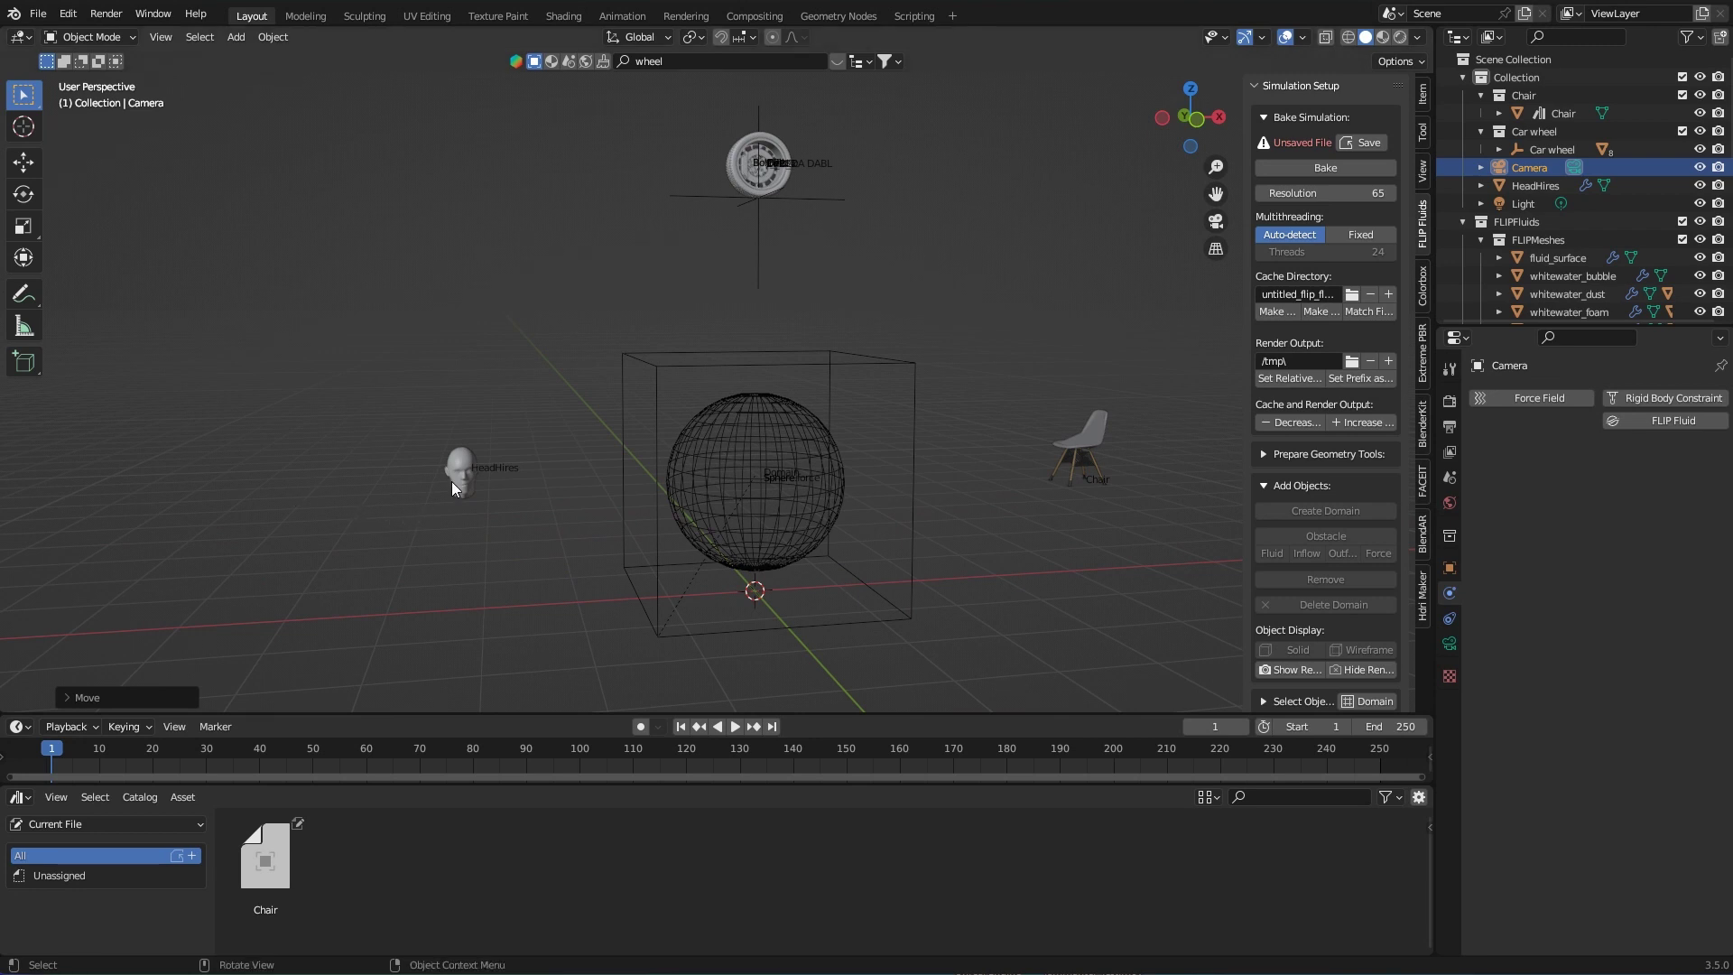
pyautogui.click(463, 478)
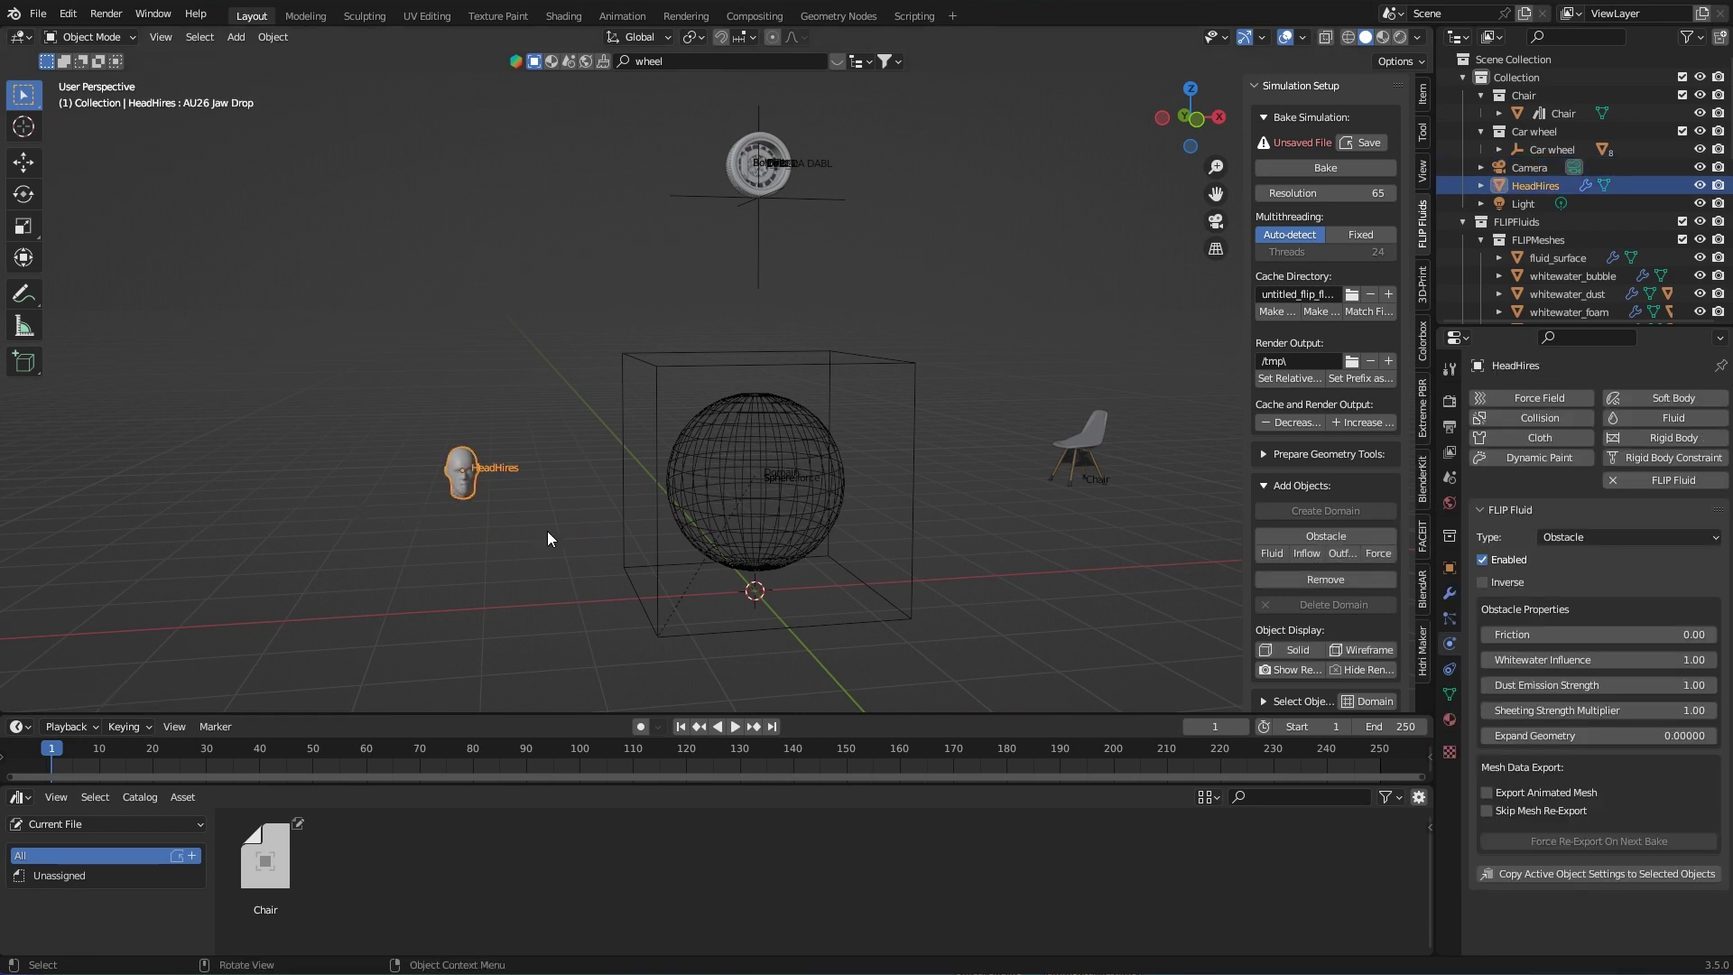
pyautogui.moveTo(556, 550)
pyautogui.mouseDown(button='middle')
pyautogui.moveTo(484, 535)
pyautogui.moveTo(551, 540)
pyautogui.mouseUp(button='middle')
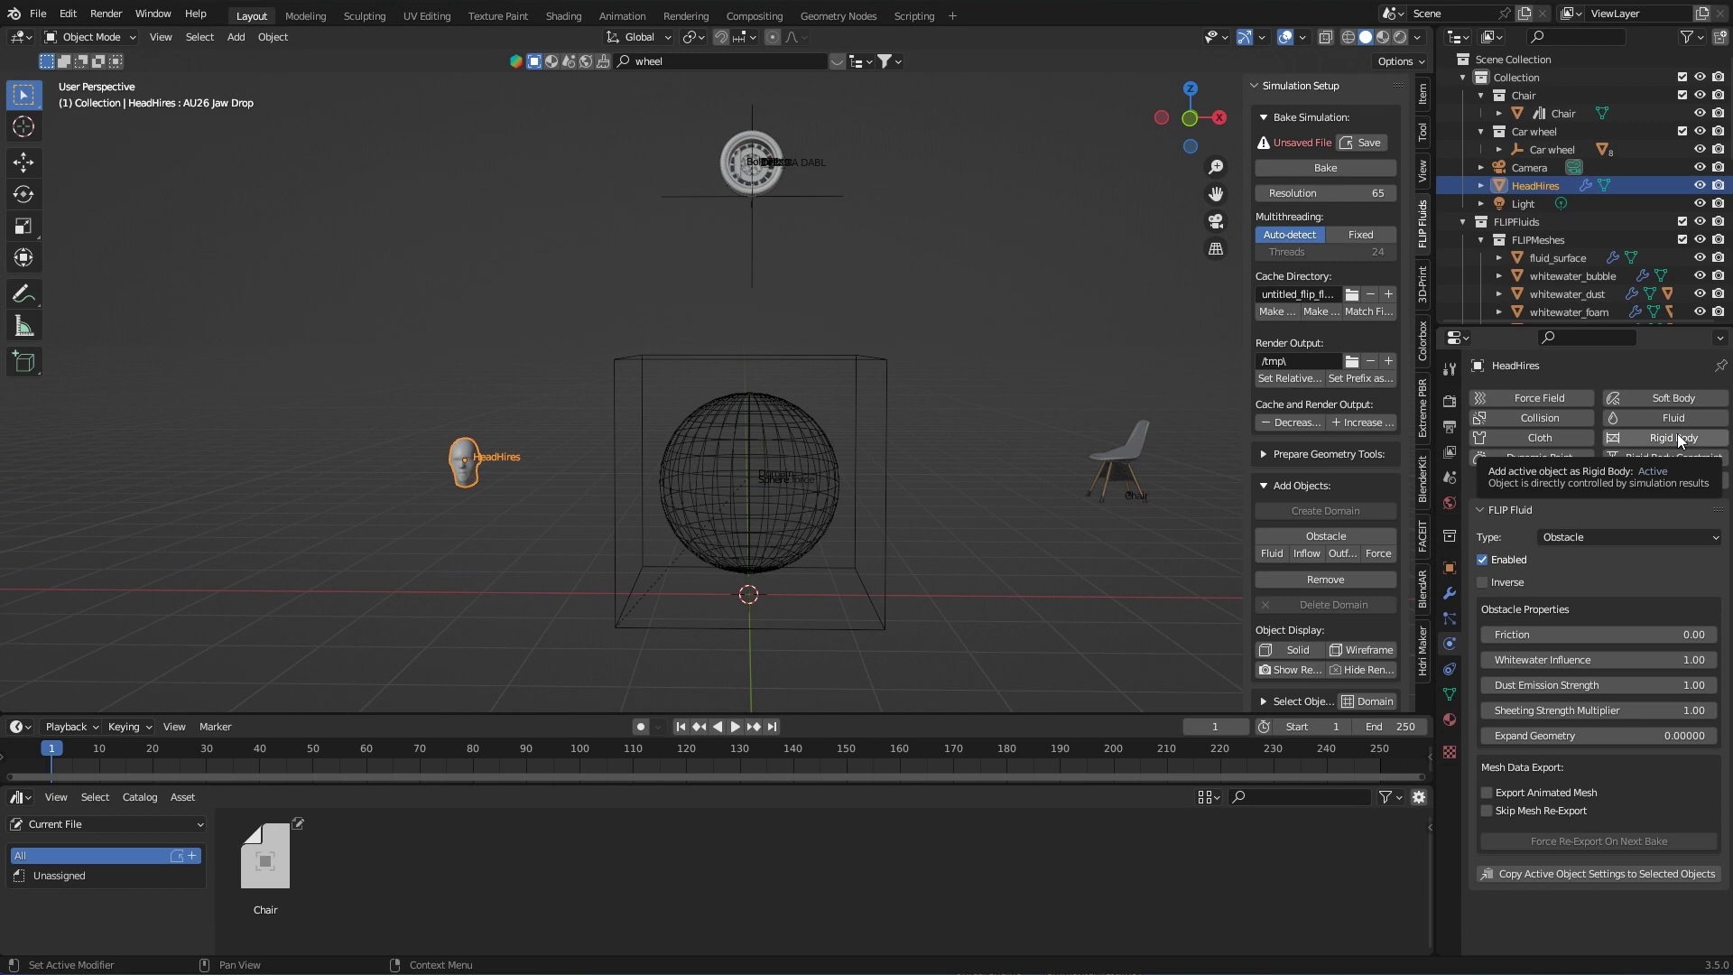
pyautogui.scroll(-1, 755, 544)
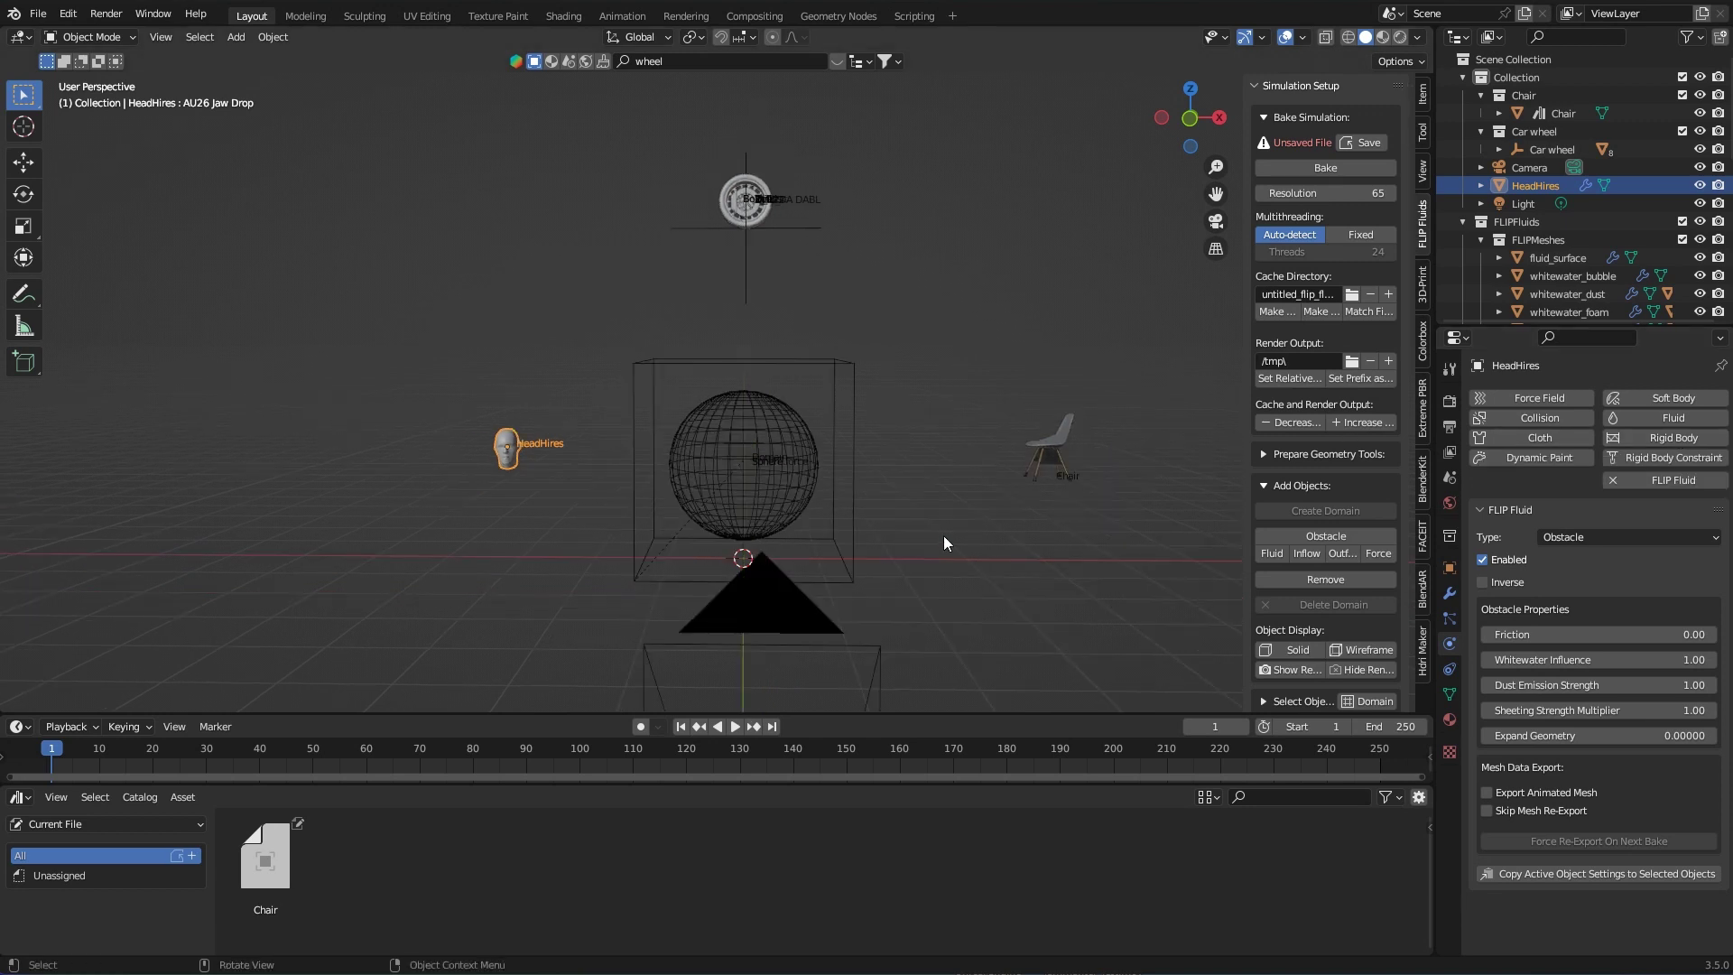
pyautogui.moveTo(944, 543); pyautogui.dragTo(907, 520, button='middle')
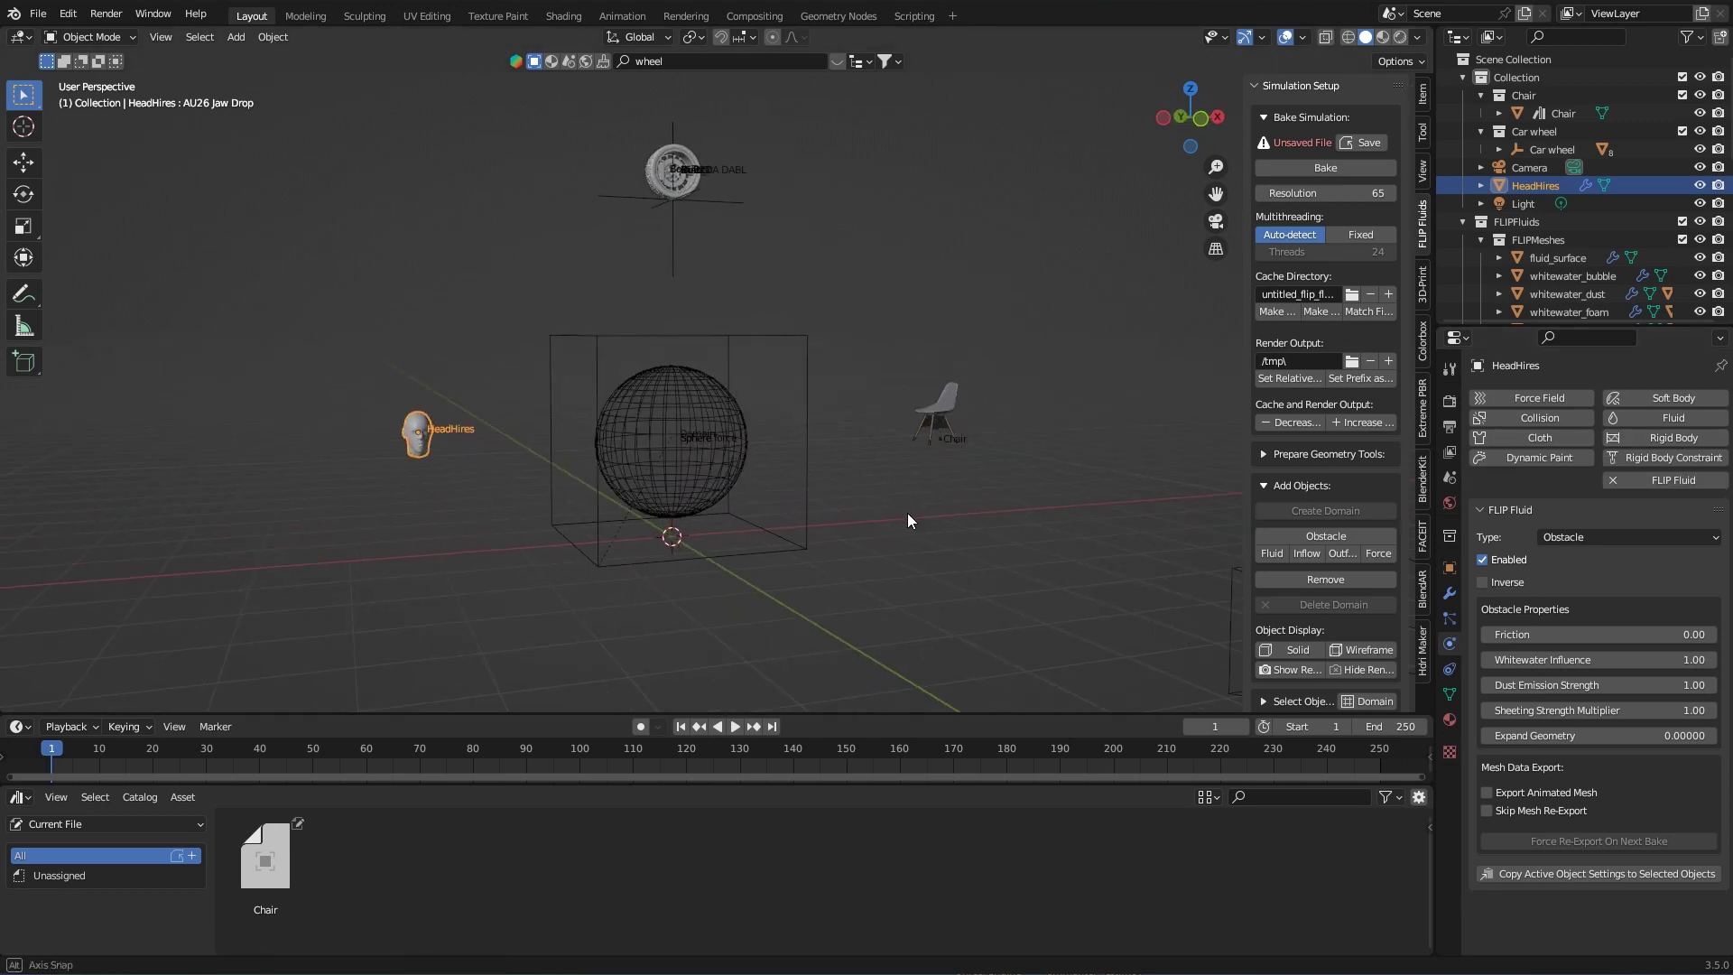
# Step: Expand the Scene tab's Gravity panel, showing Z gravity of -9.8 m/s²
pyautogui.click(1450, 478)
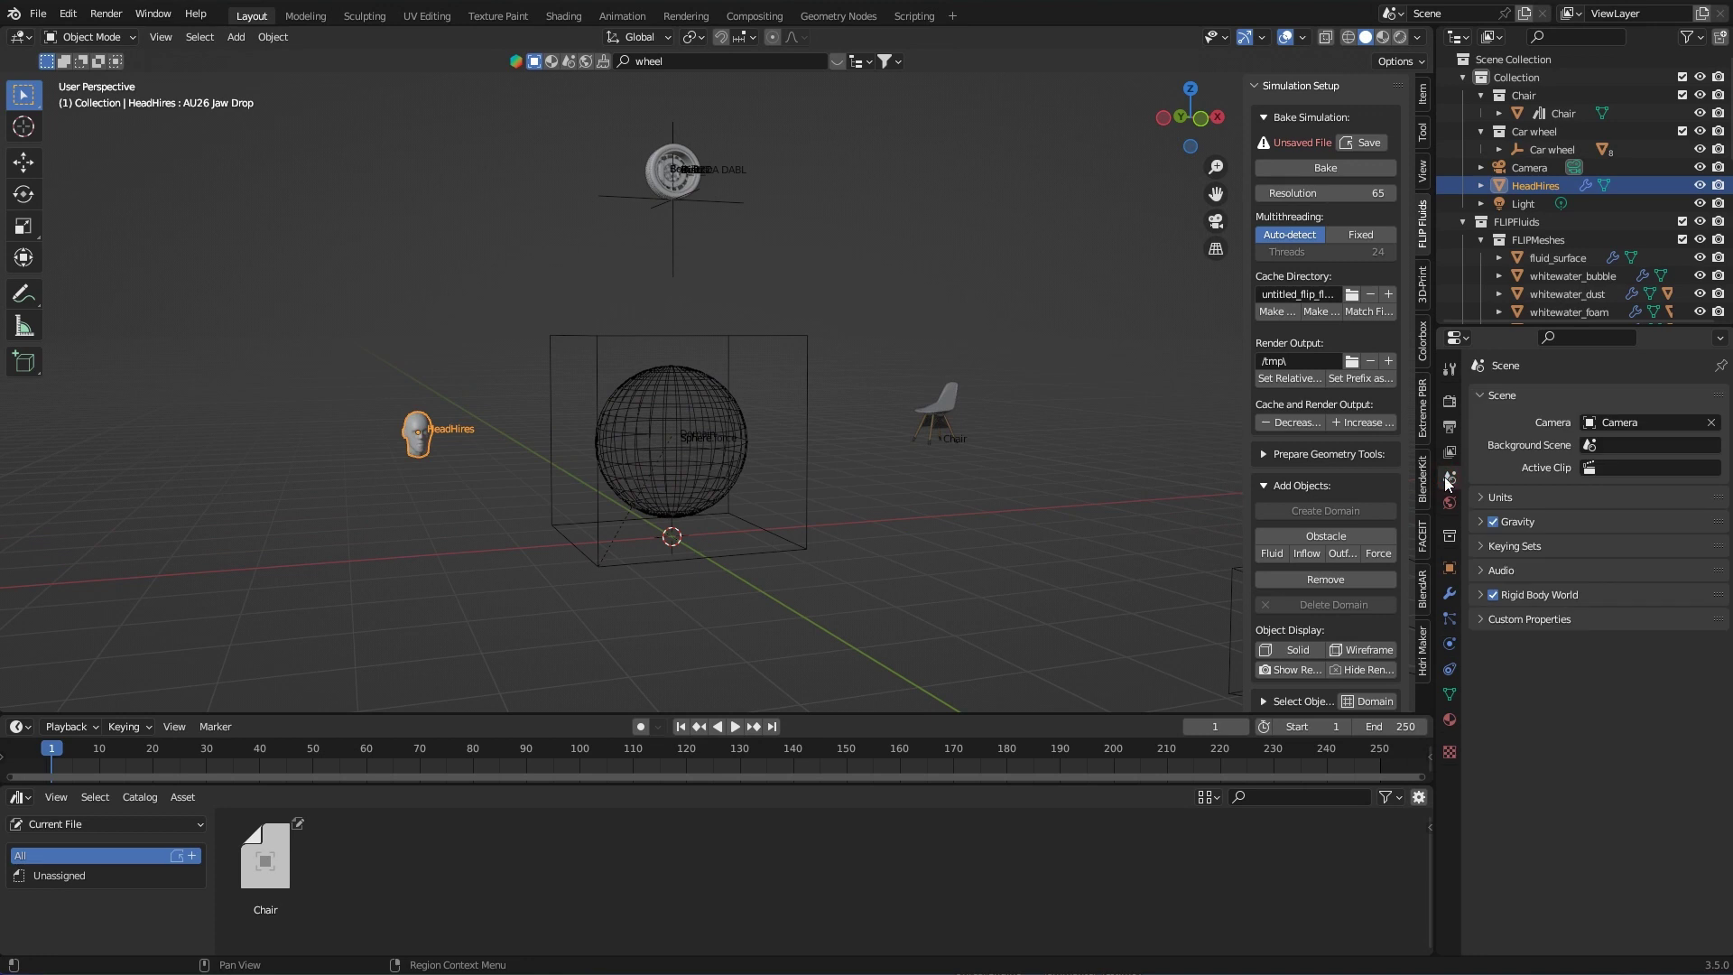
pyautogui.click(1481, 524)
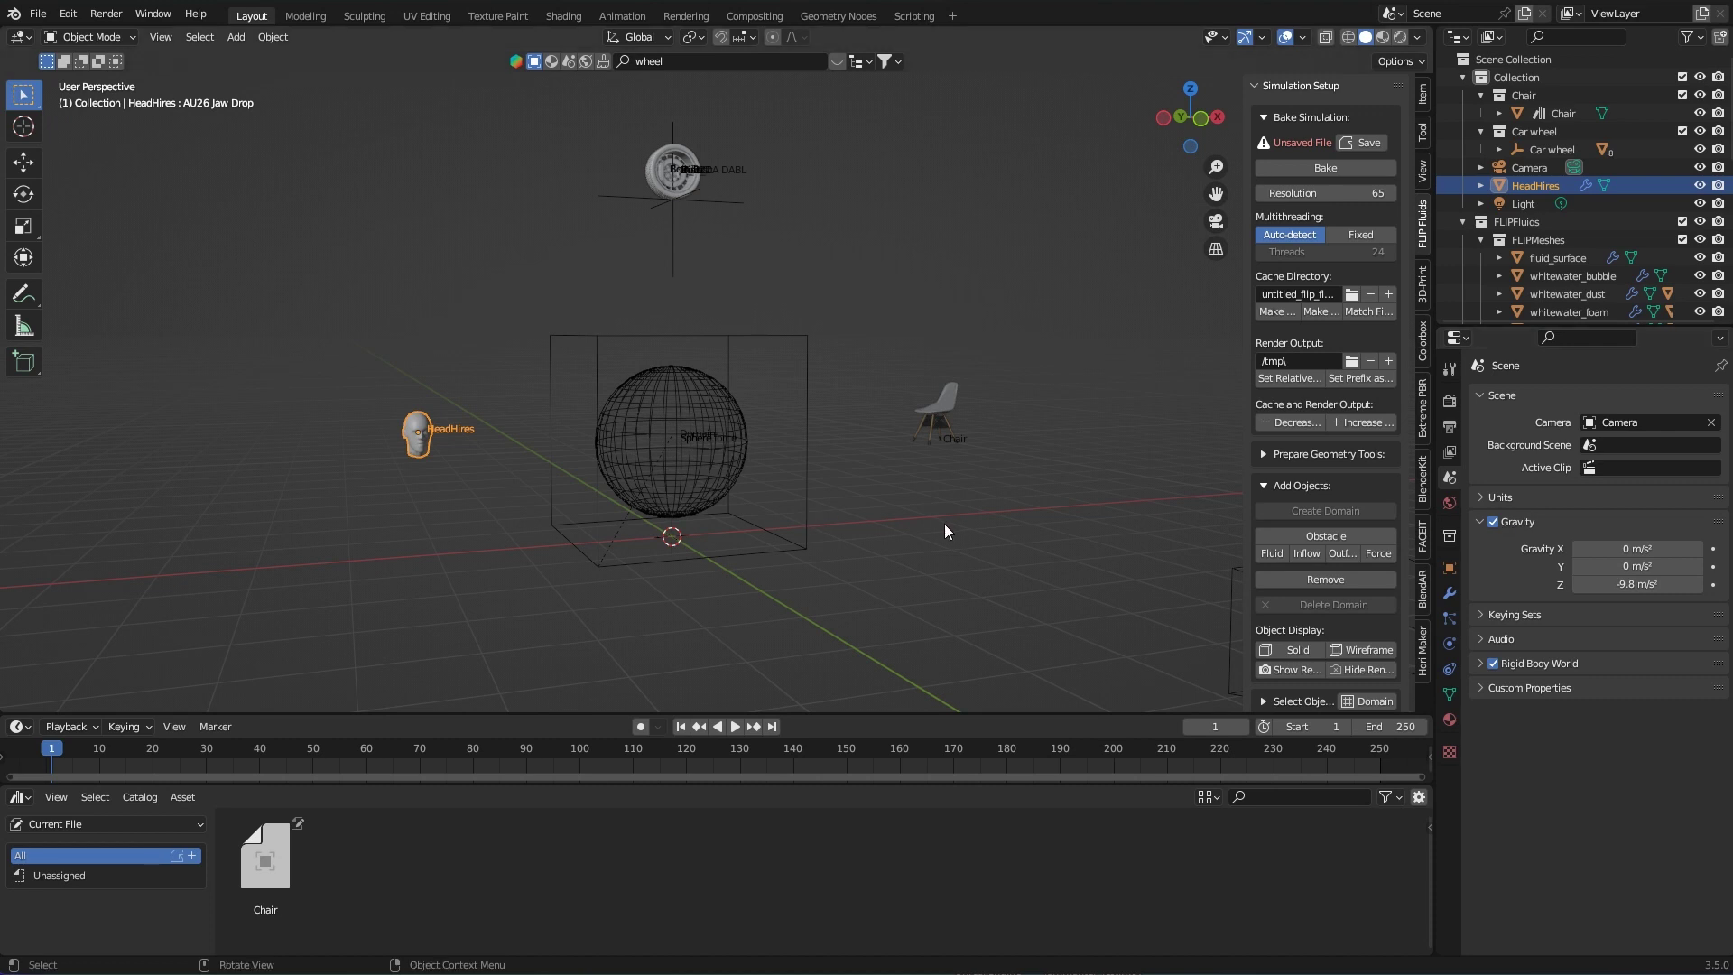
pyautogui.scroll(1, 944, 524)
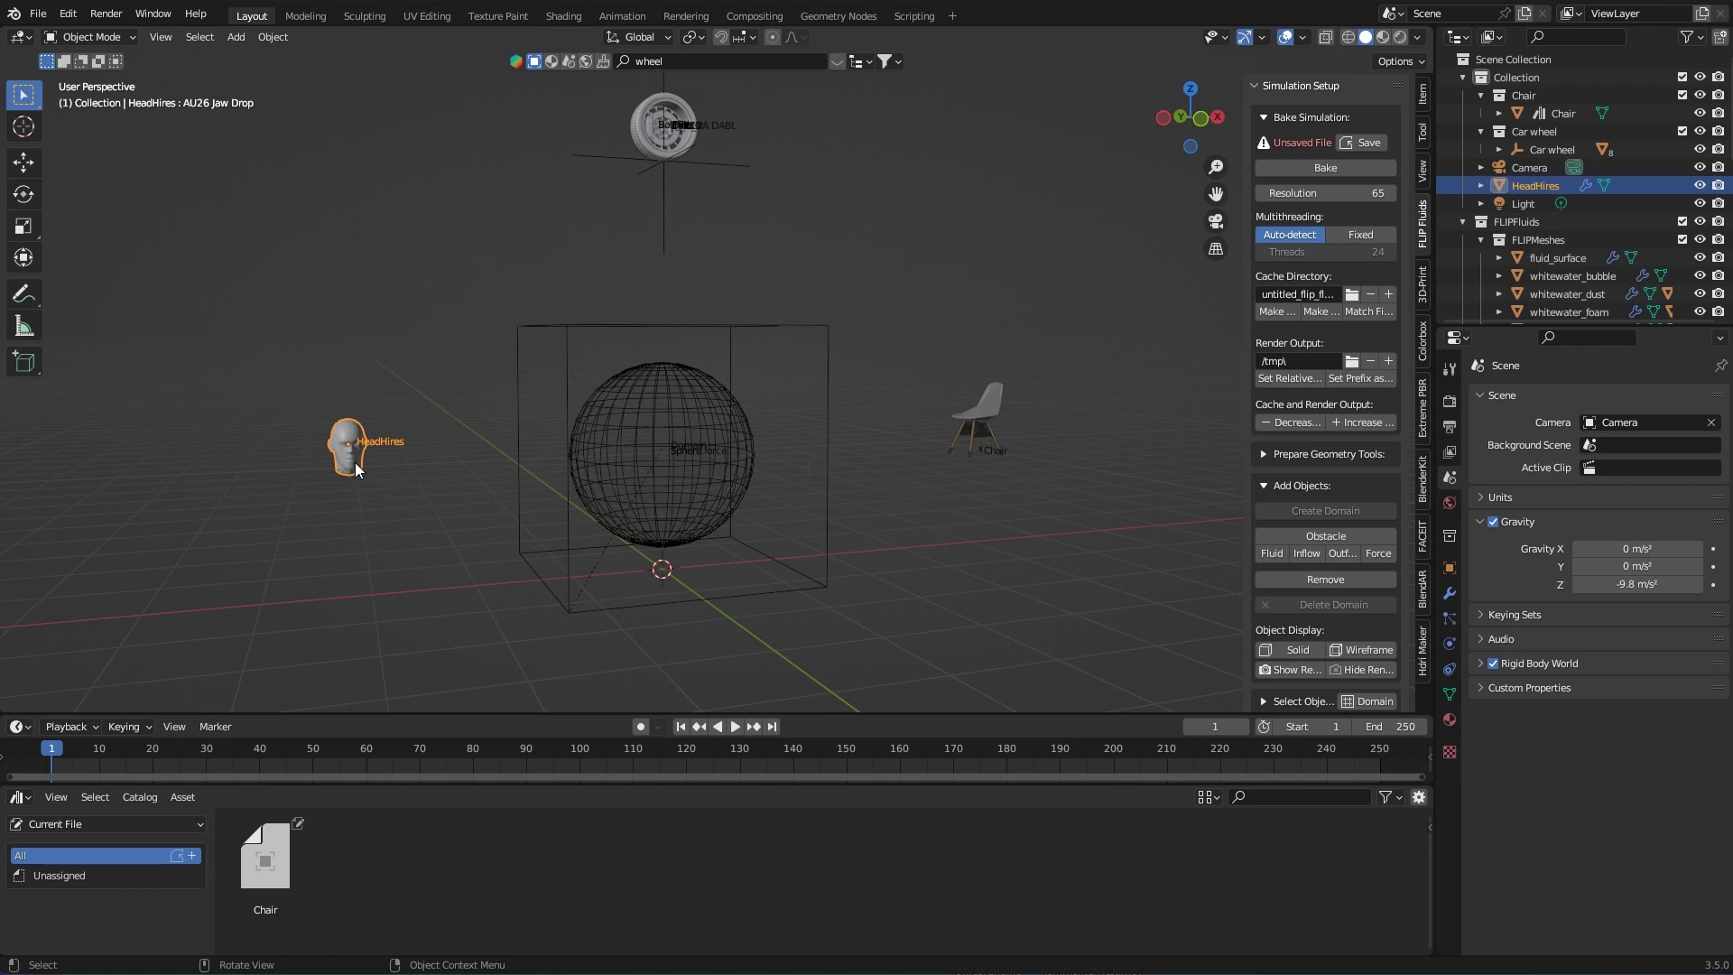
pyautogui.press('g')
pyautogui.press('Escape')
# Step: Start moves on the chair, wheel and sphere, cancelling each so they stay in place
pyautogui.click(982, 417)
pyautogui.press('g')
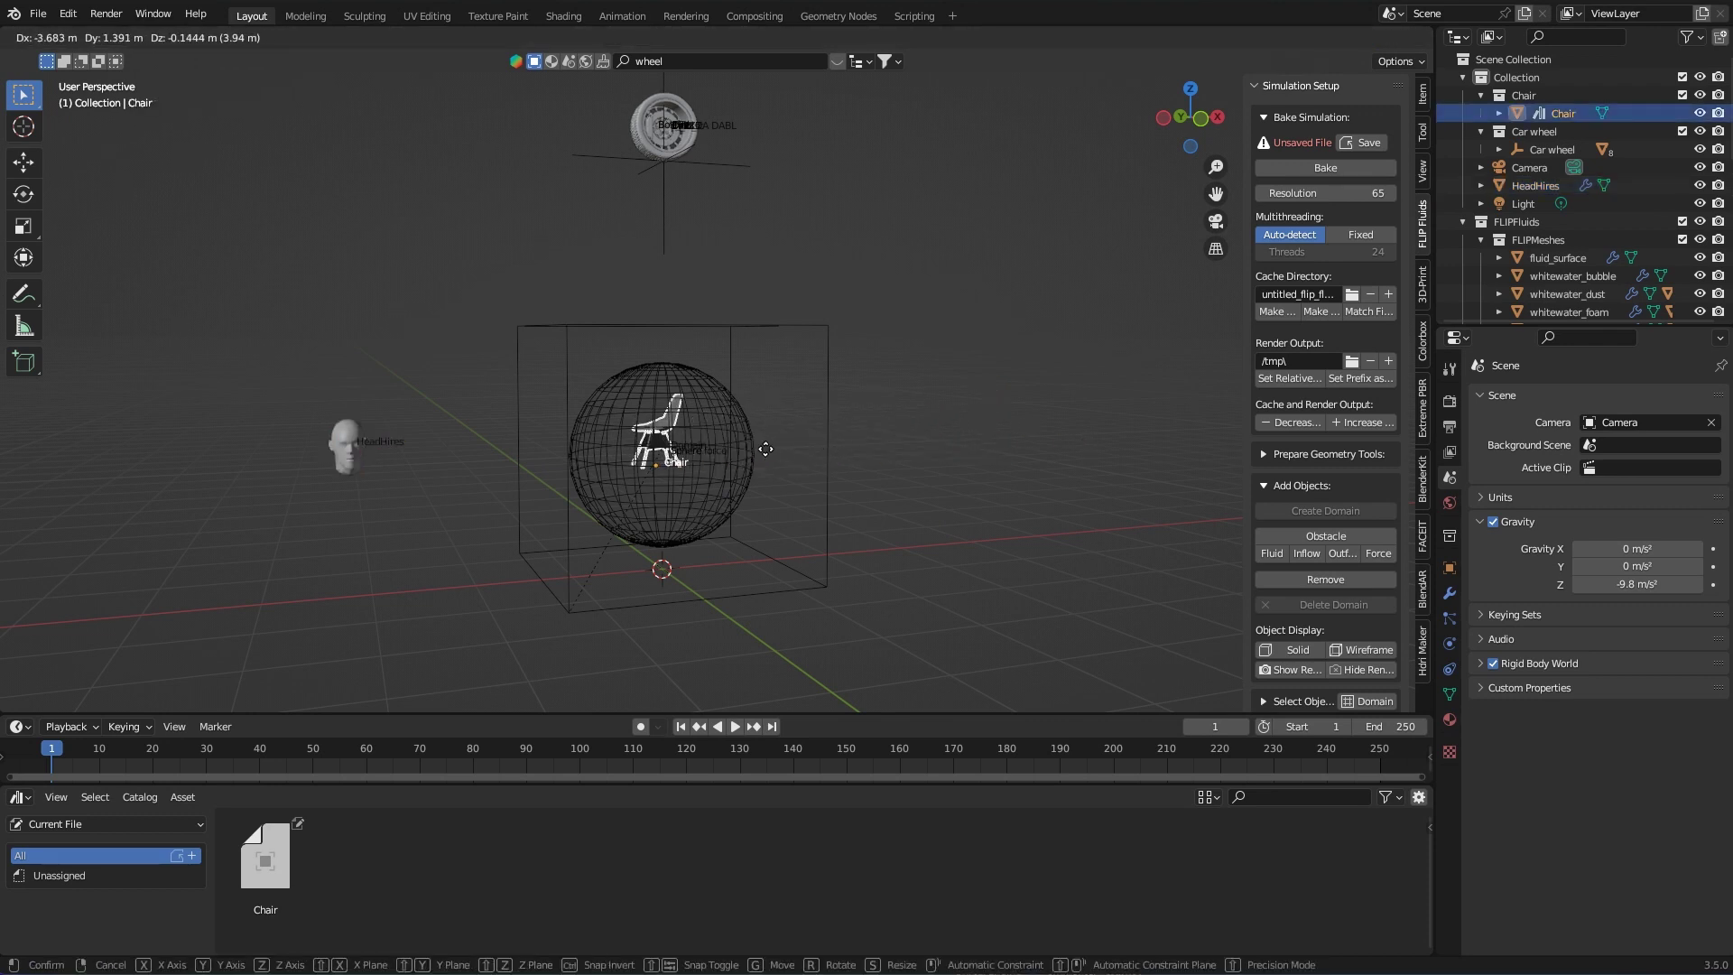
pyautogui.press('Escape')
pyautogui.click(665, 126)
pyautogui.press('g')
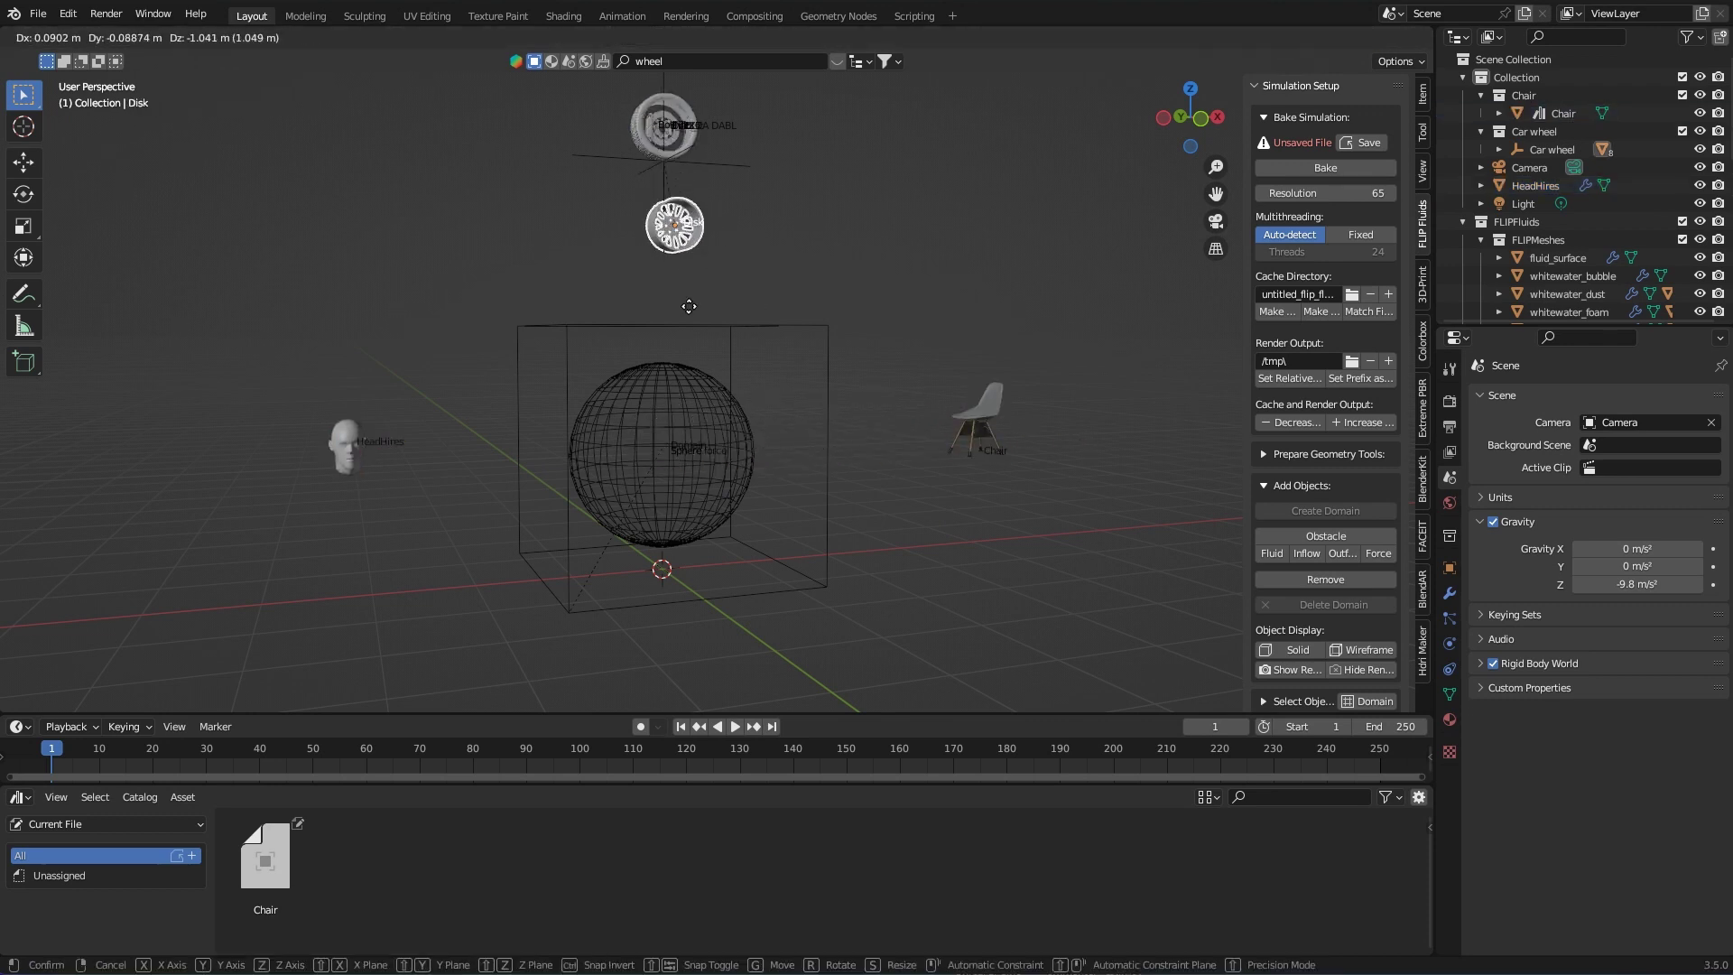
pyautogui.press('Escape')
pyautogui.click(692, 475)
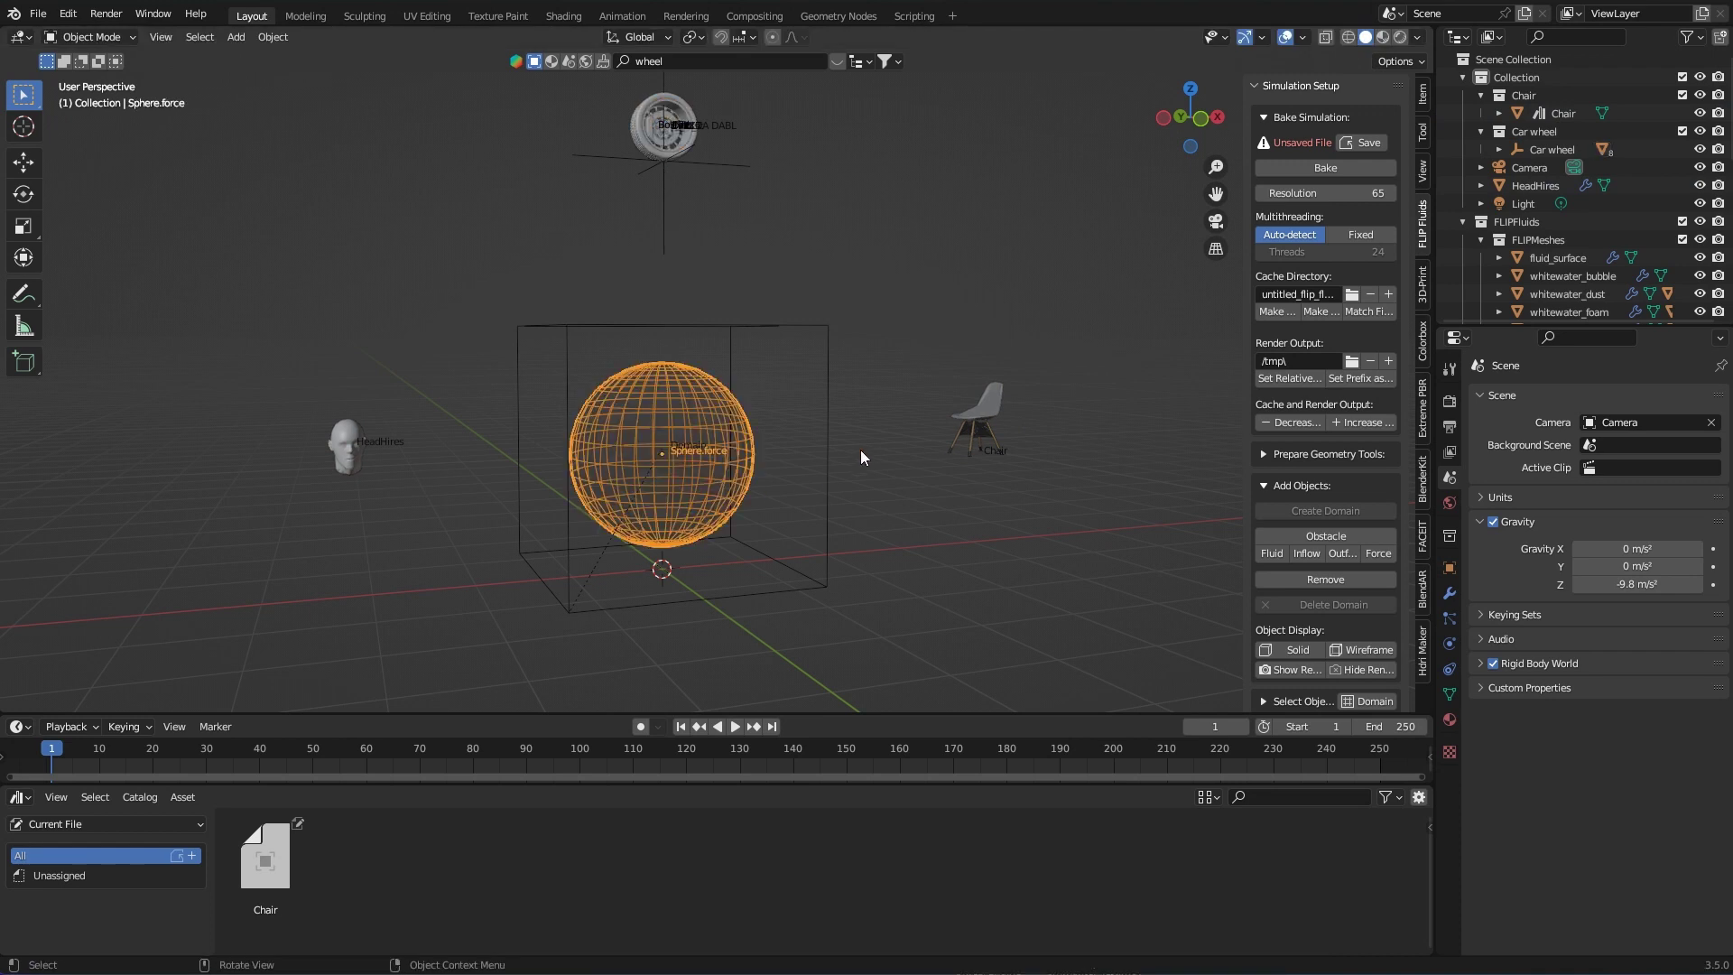
pyautogui.press('g')
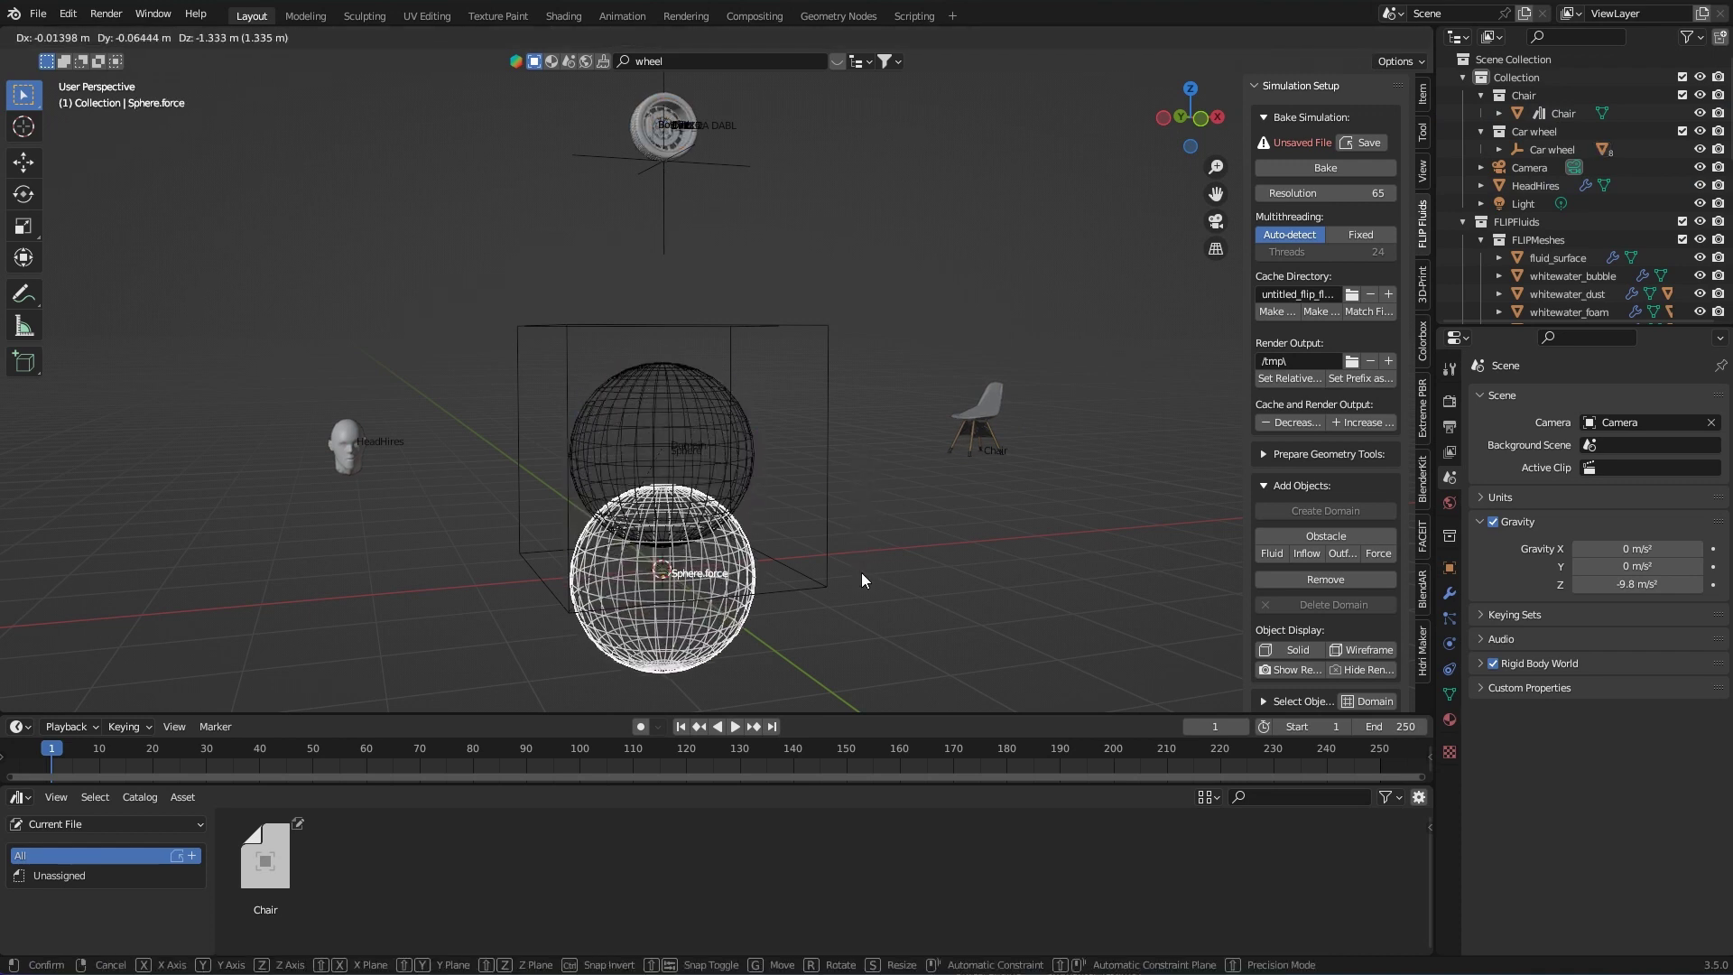
pyautogui.press('Escape')
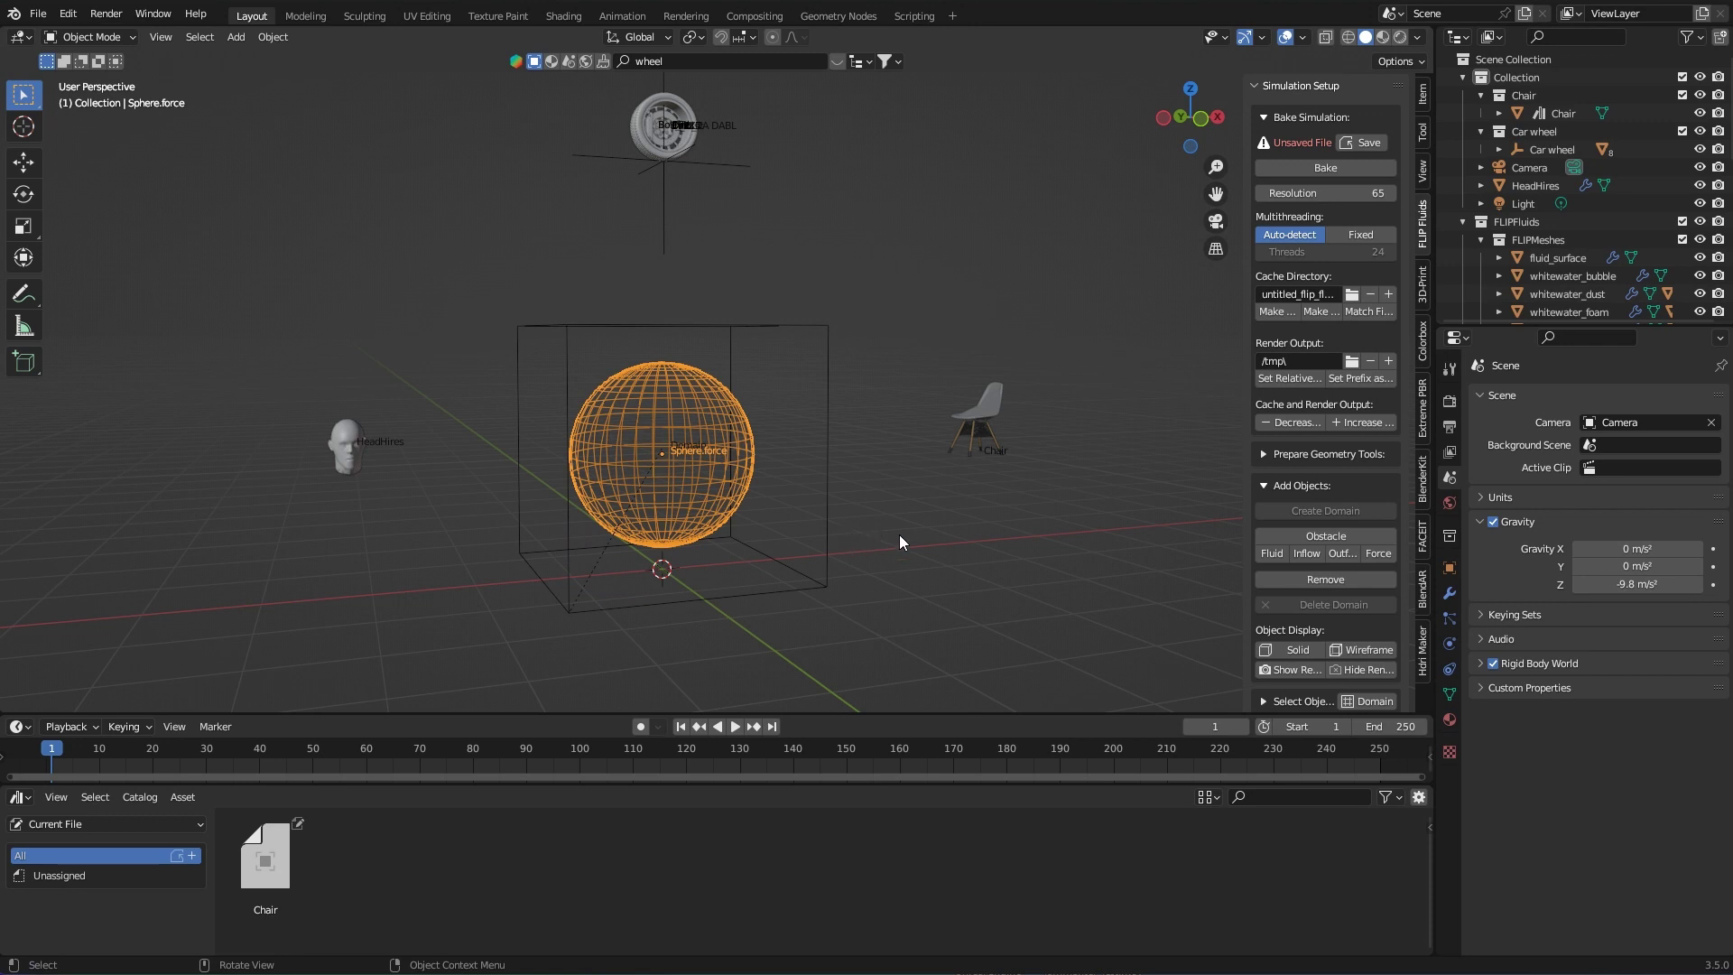
pyautogui.scroll(-2, 1286, 641)
# Step: Select the Domain and switch its FLIP Fluid World gravity to Custom (X 0, Y 0, Z -9.81 m/s²)
pyautogui.click(1351, 628)
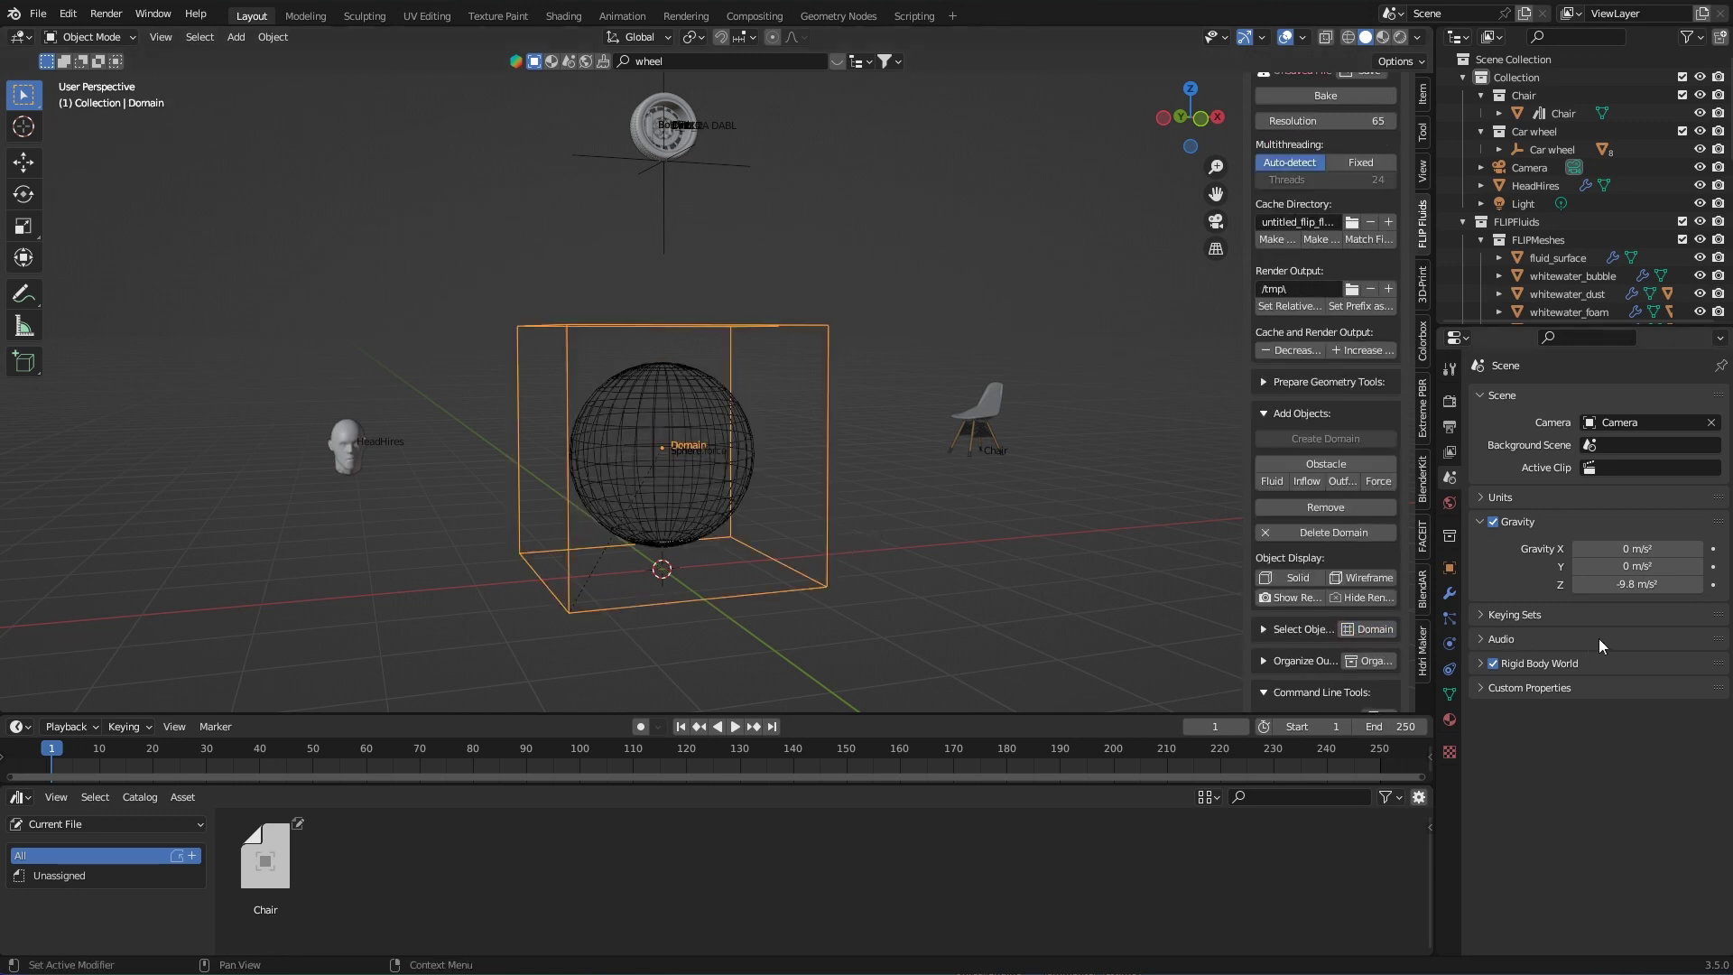
pyautogui.click(1448, 643)
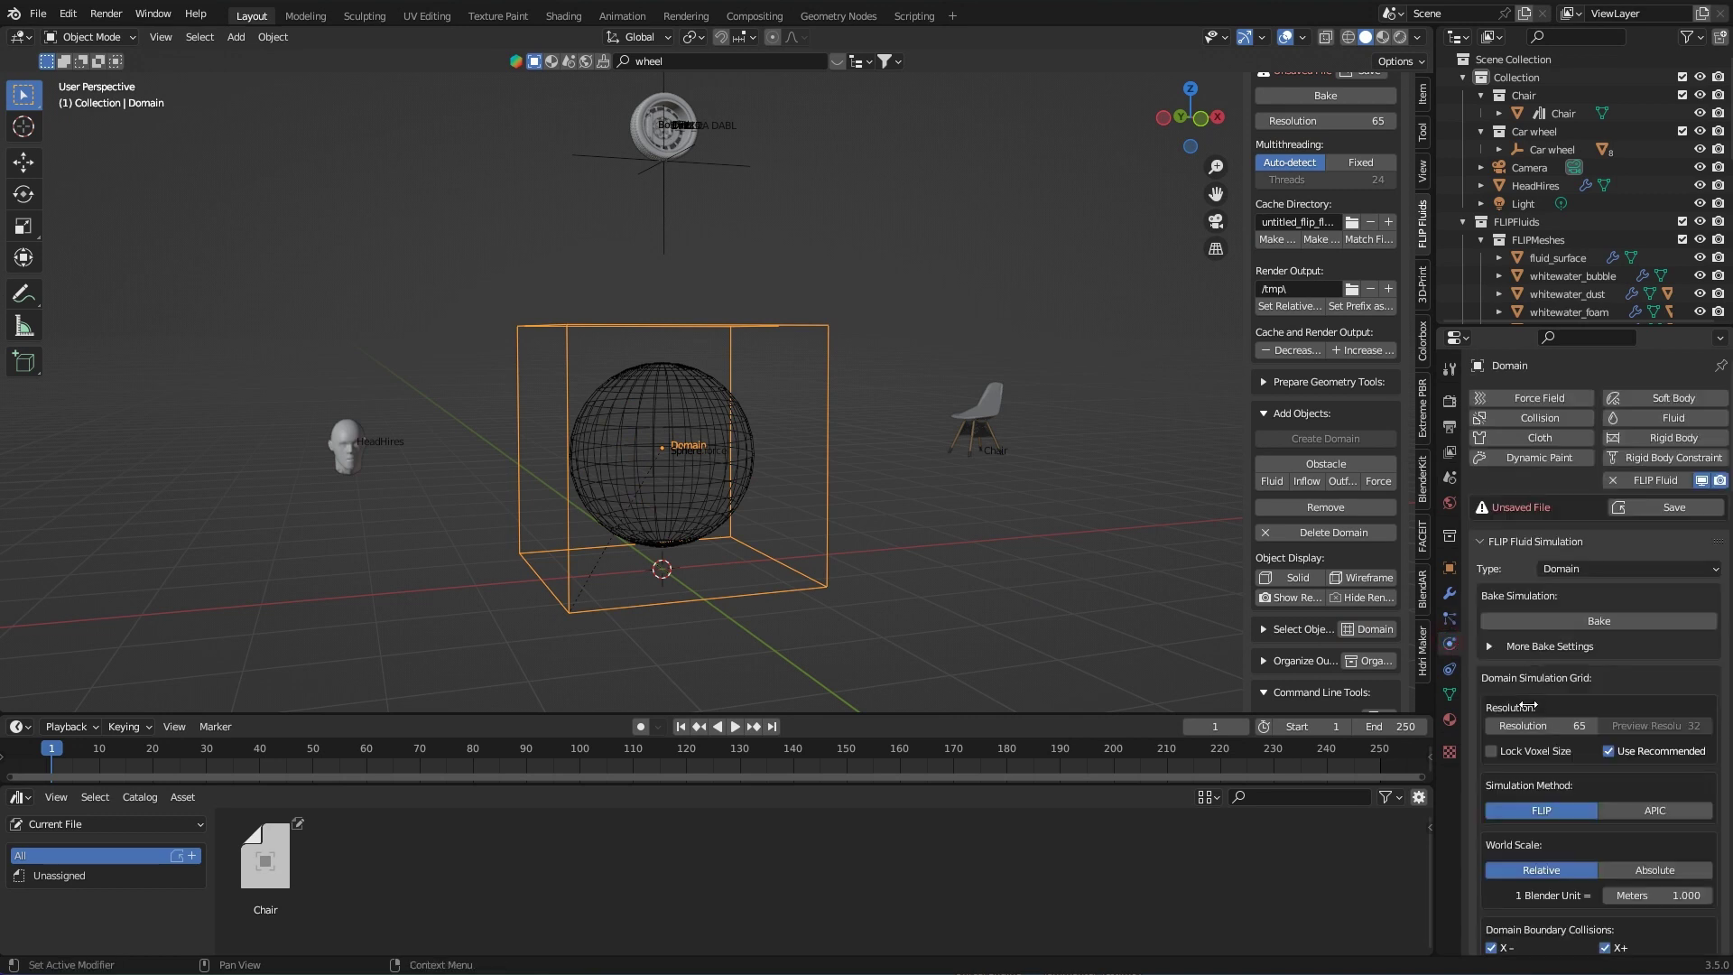
pyautogui.scroll(-10, 1530, 695)
pyautogui.scroll(-10, 1535, 697)
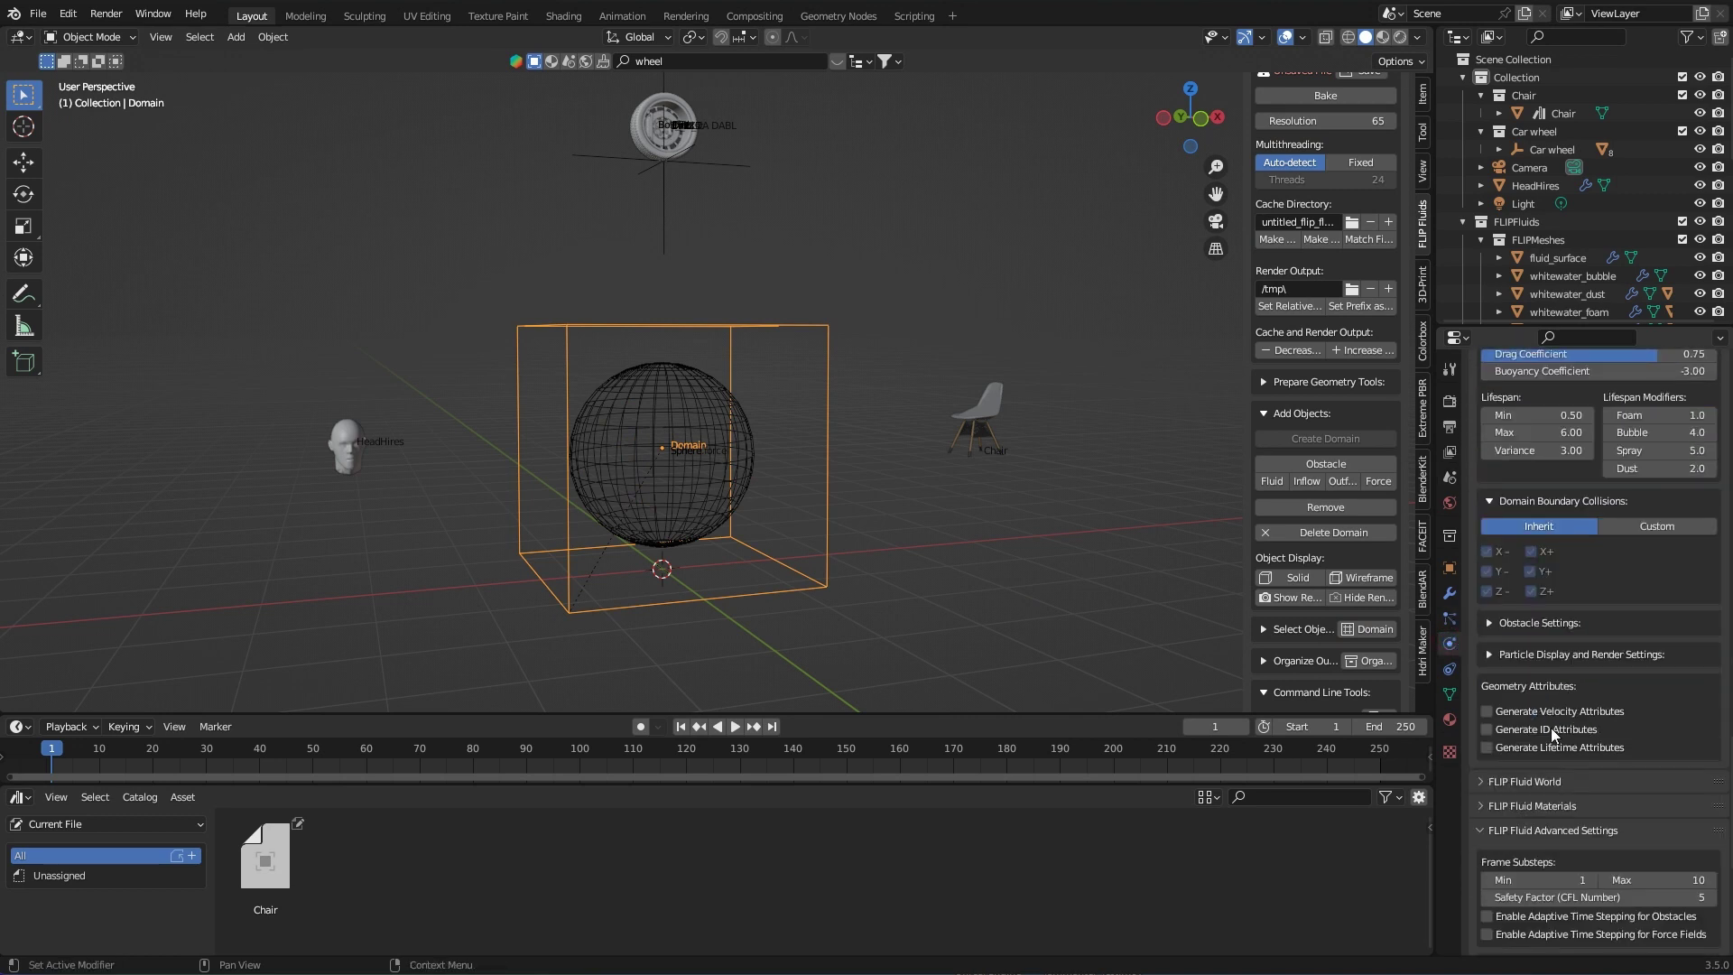
pyautogui.click(1541, 722)
pyautogui.click(1482, 673)
pyautogui.scroll(-5, 1610, 669)
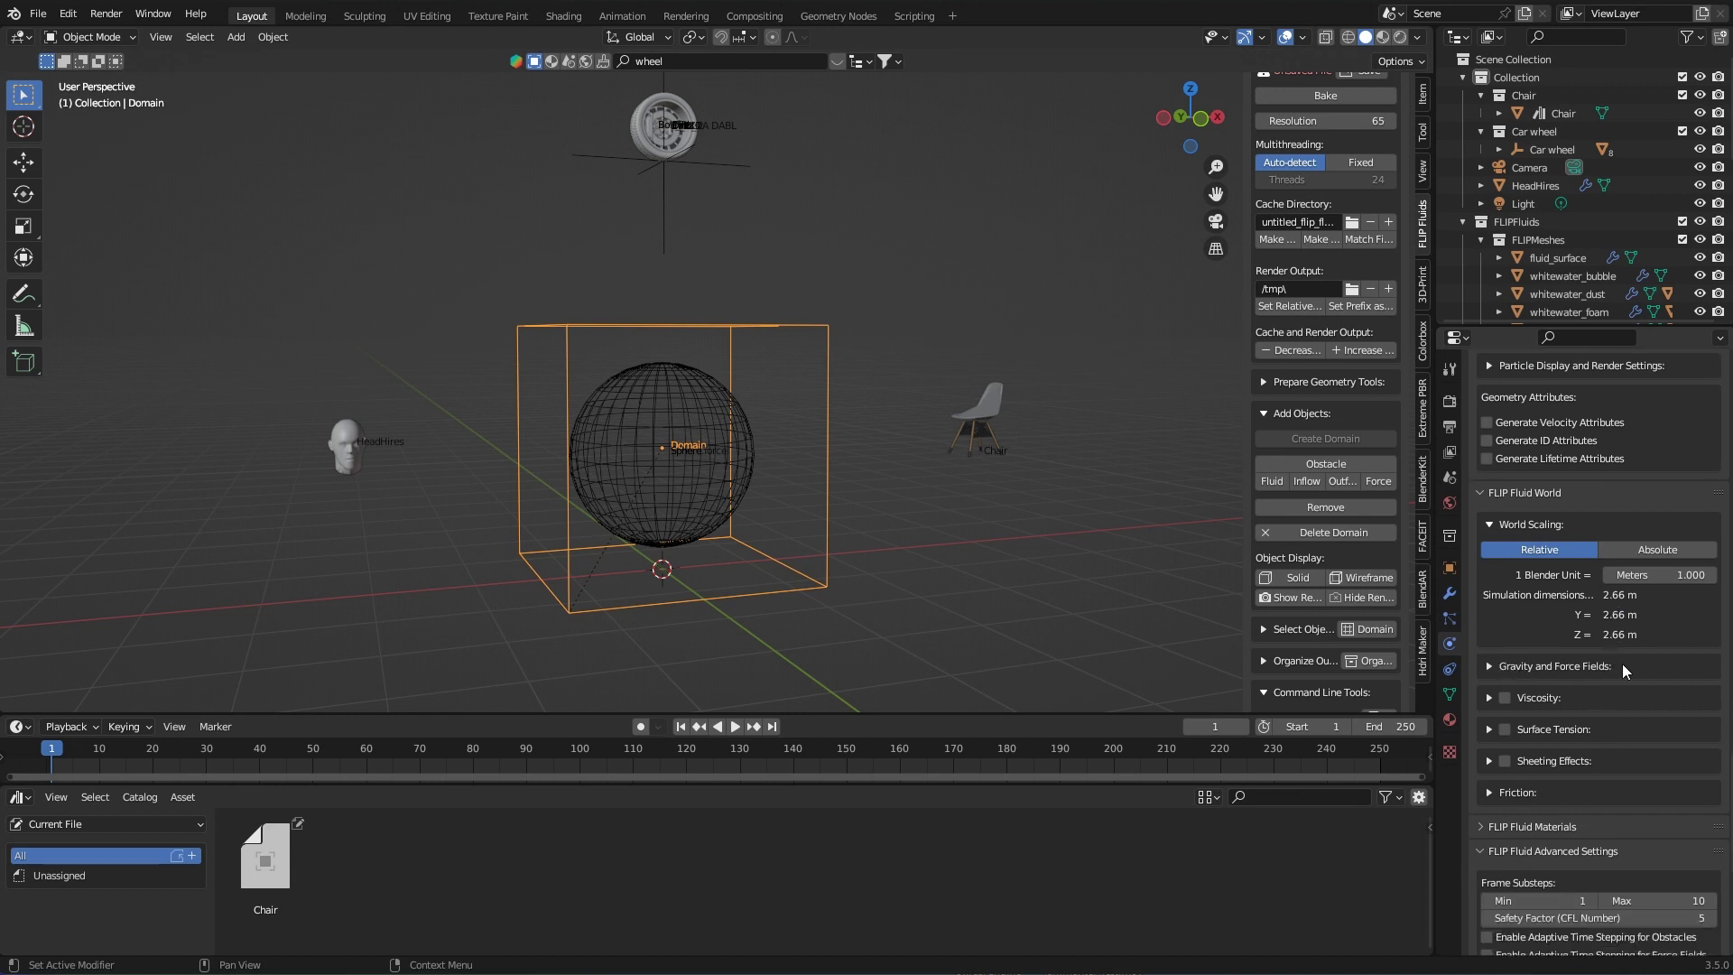
pyautogui.click(1490, 668)
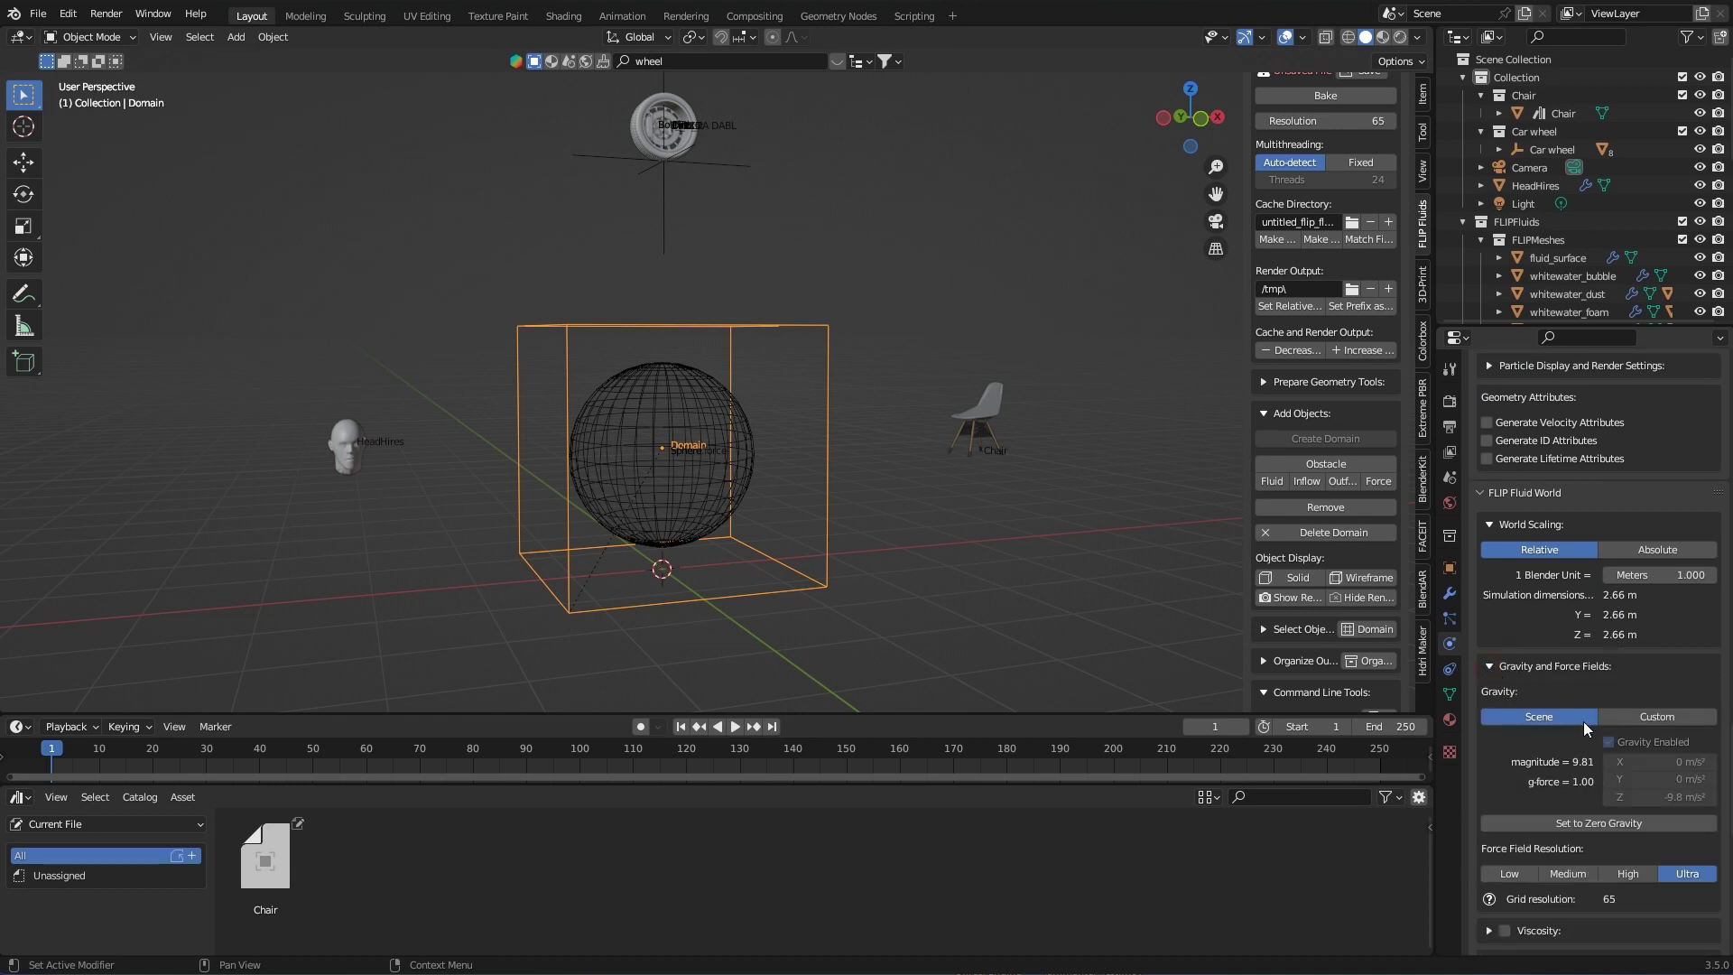
pyautogui.click(1687, 715)
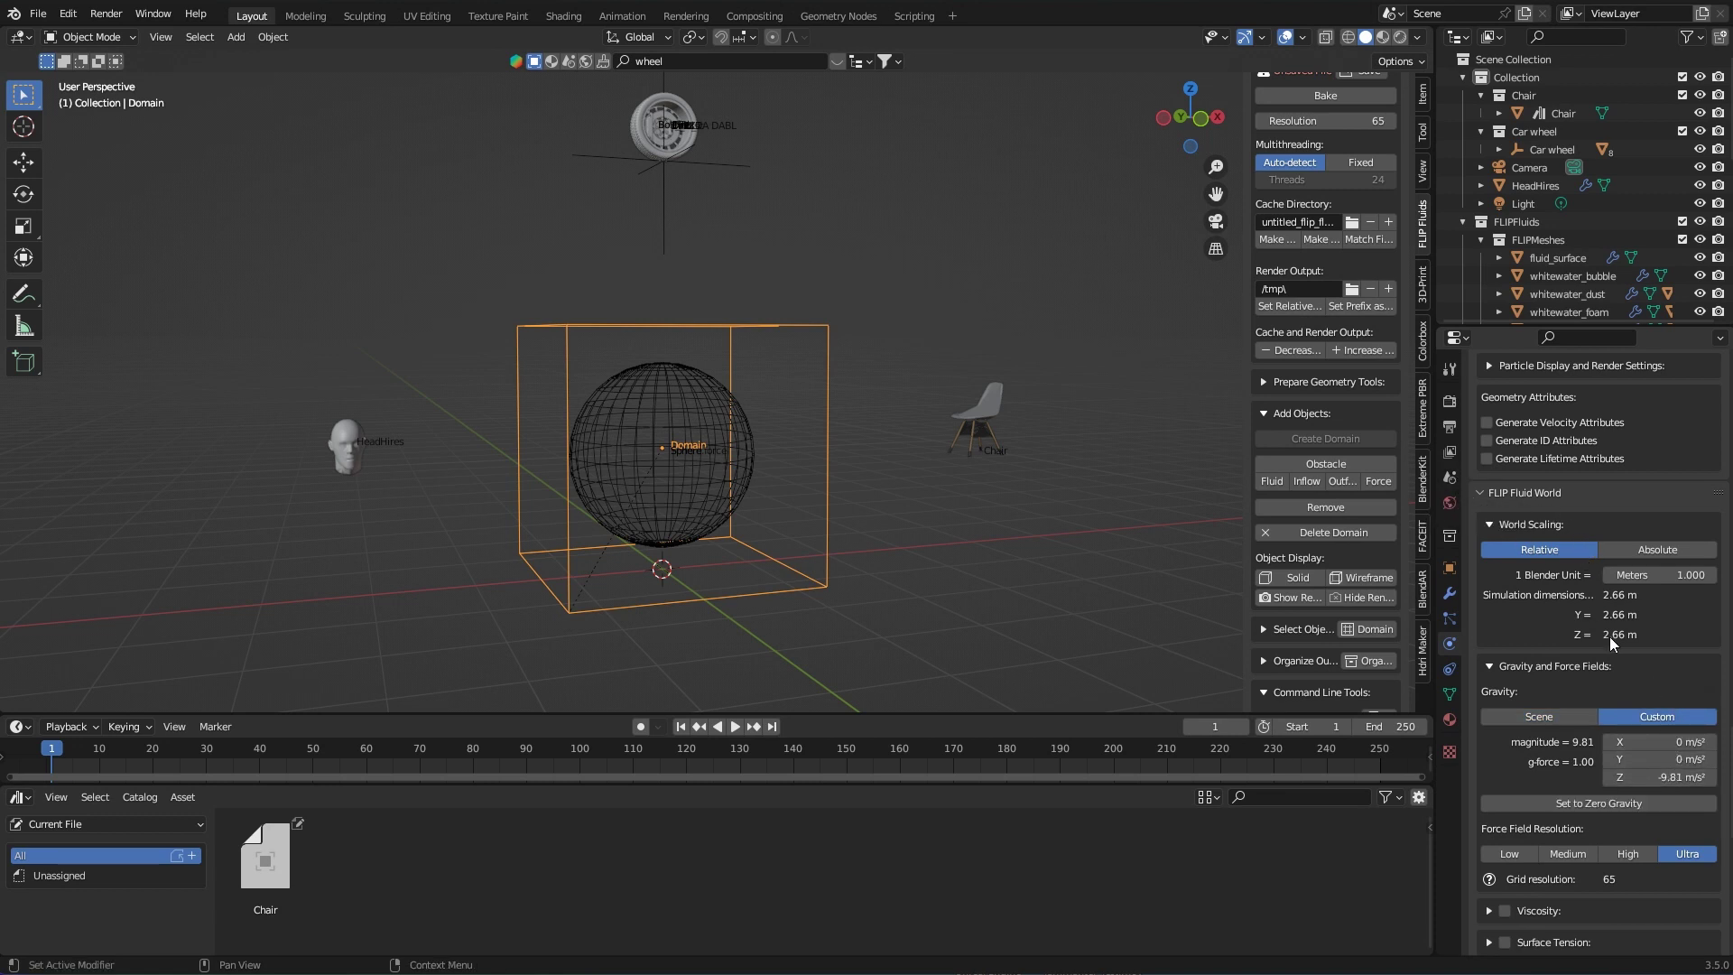
pyautogui.scroll(-2, 1612, 647)
pyautogui.scroll(-1, 1612, 648)
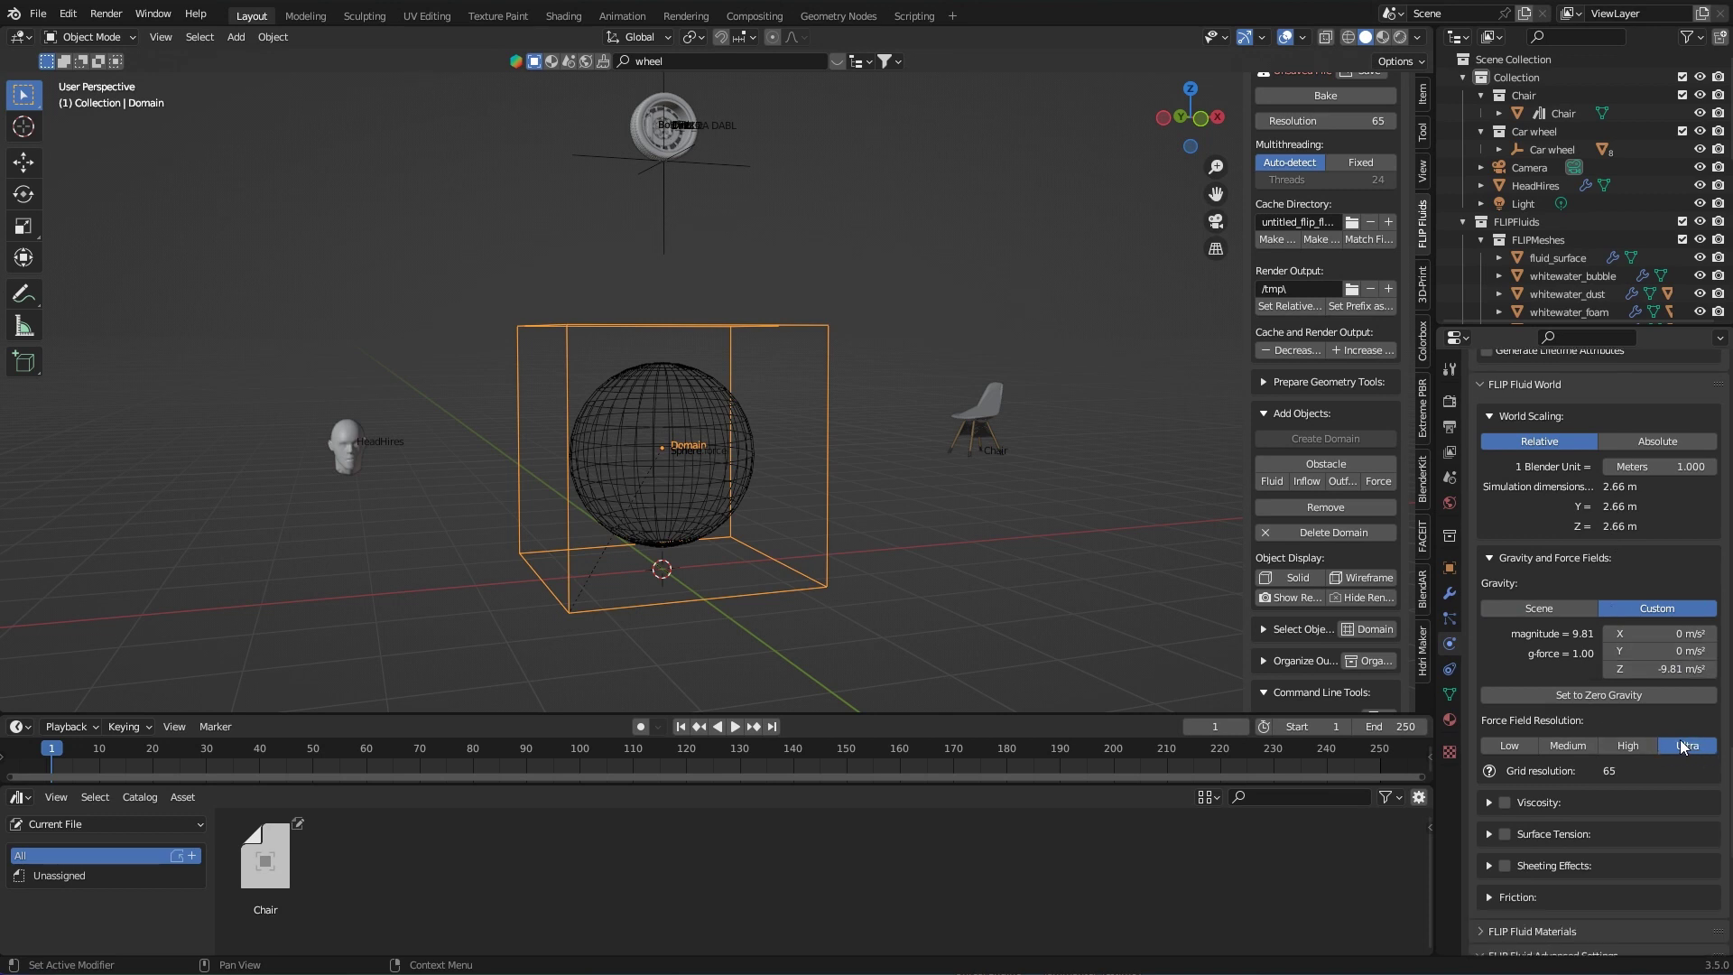
pyautogui.click(1632, 746)
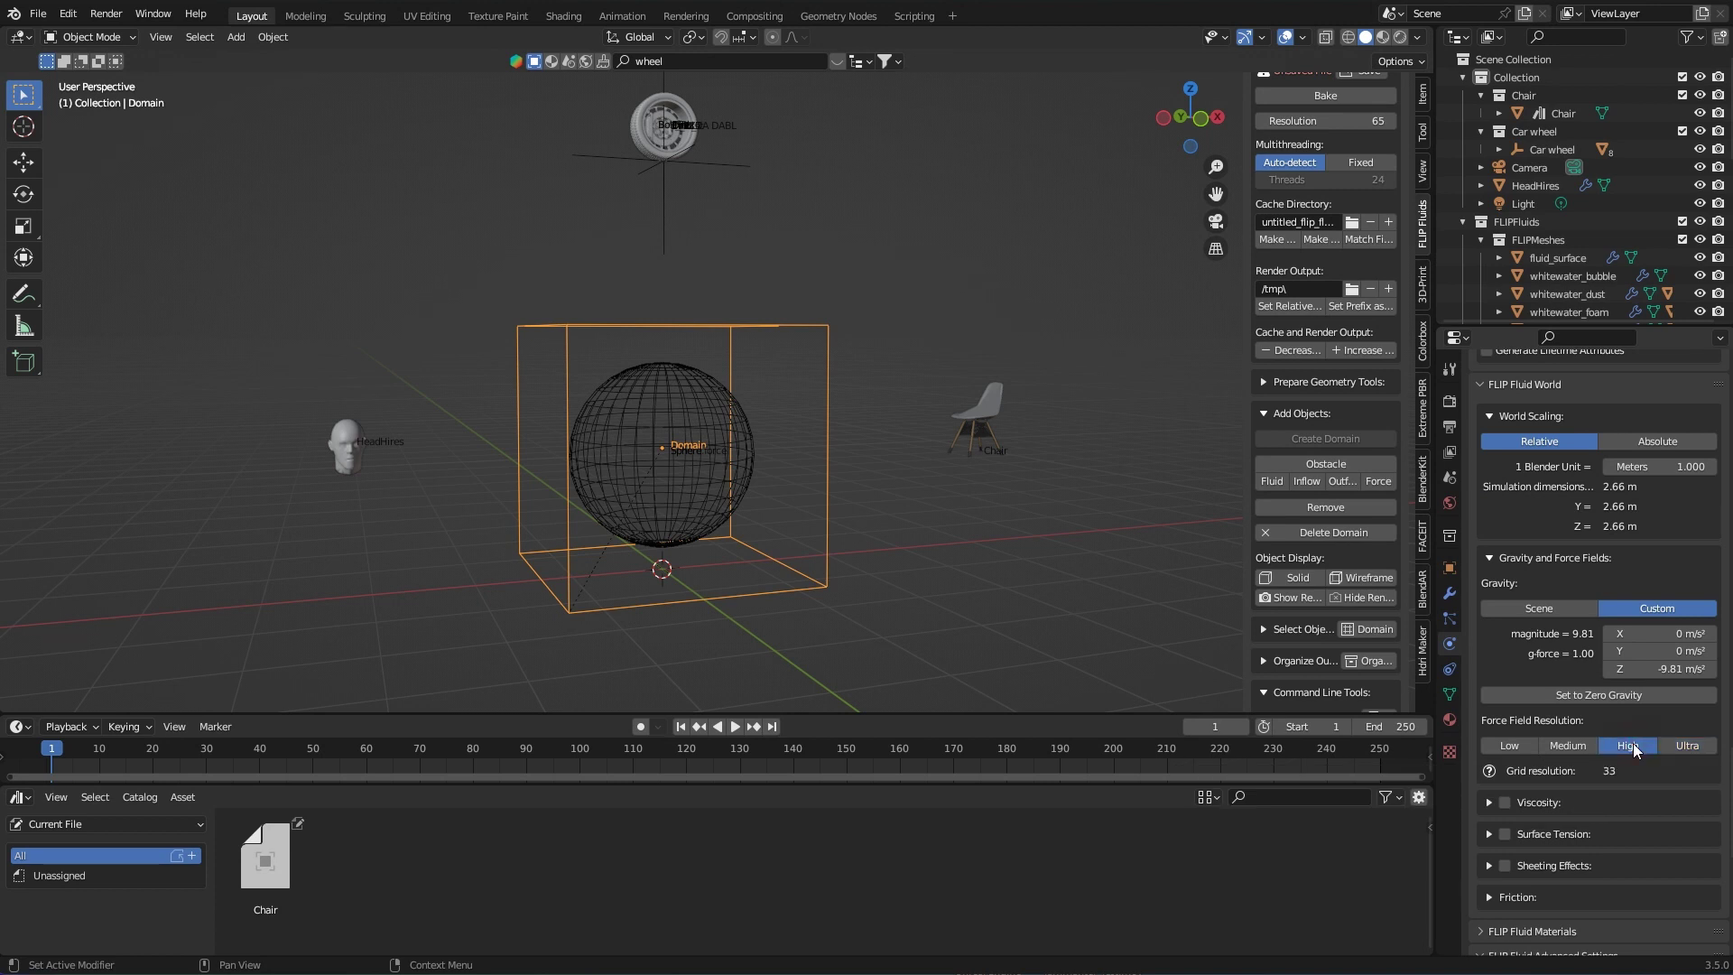
pyautogui.click(1571, 748)
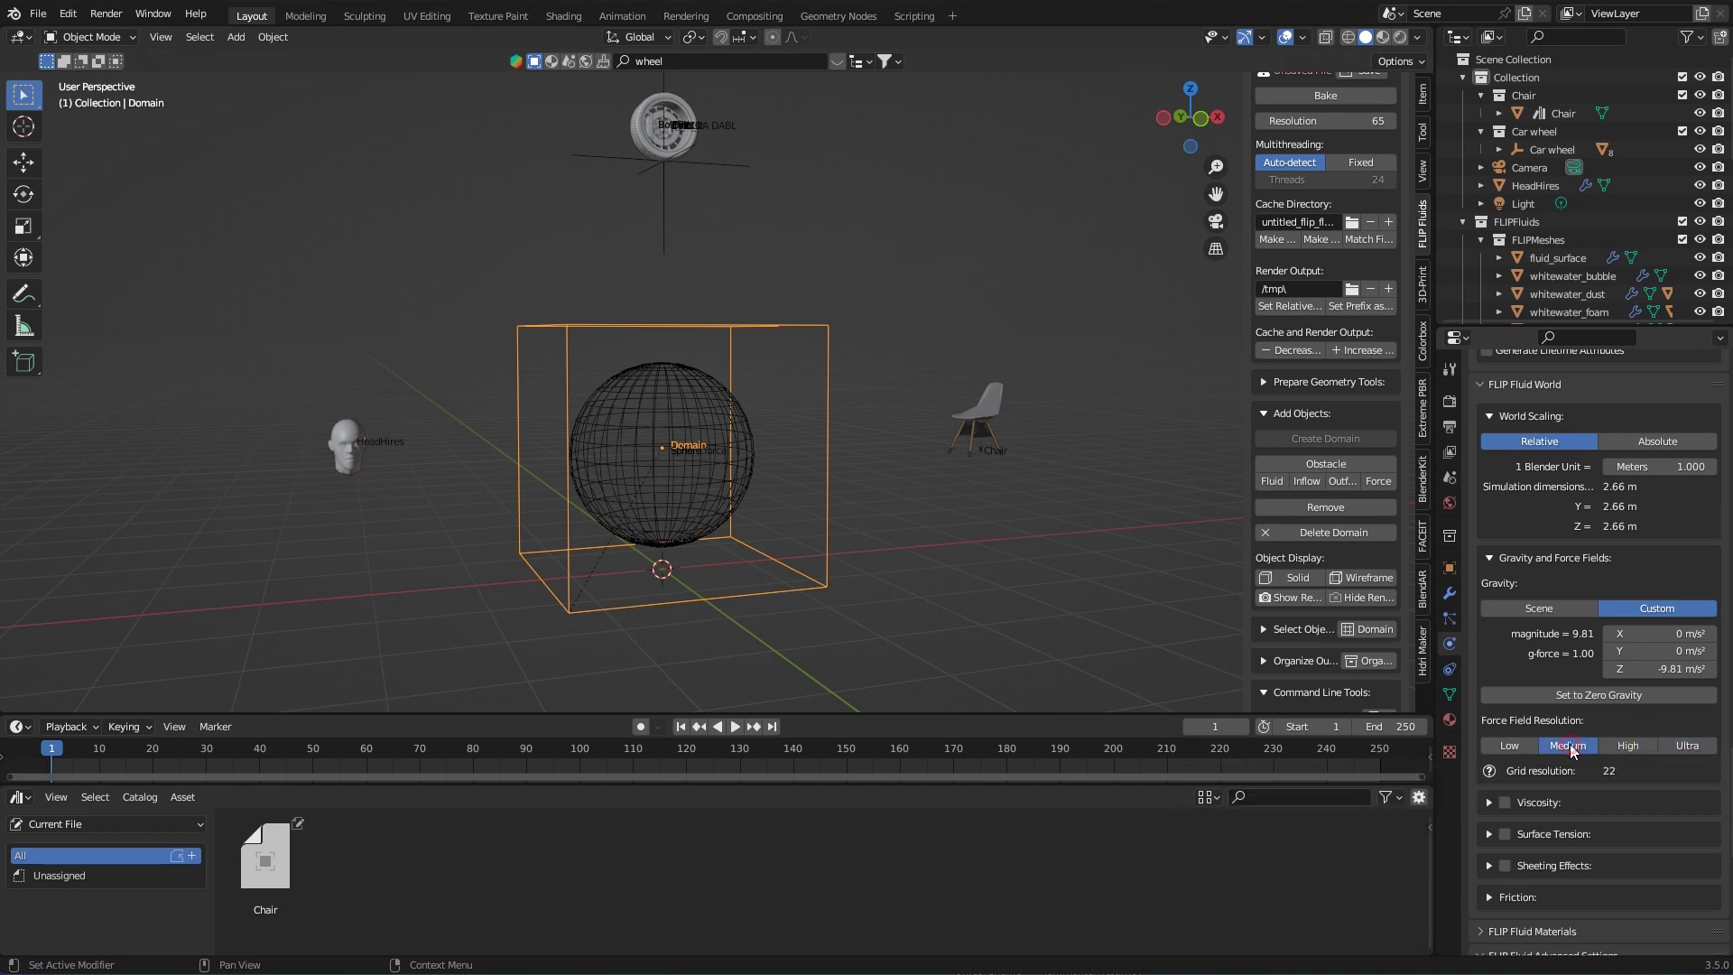
pyautogui.click(1510, 748)
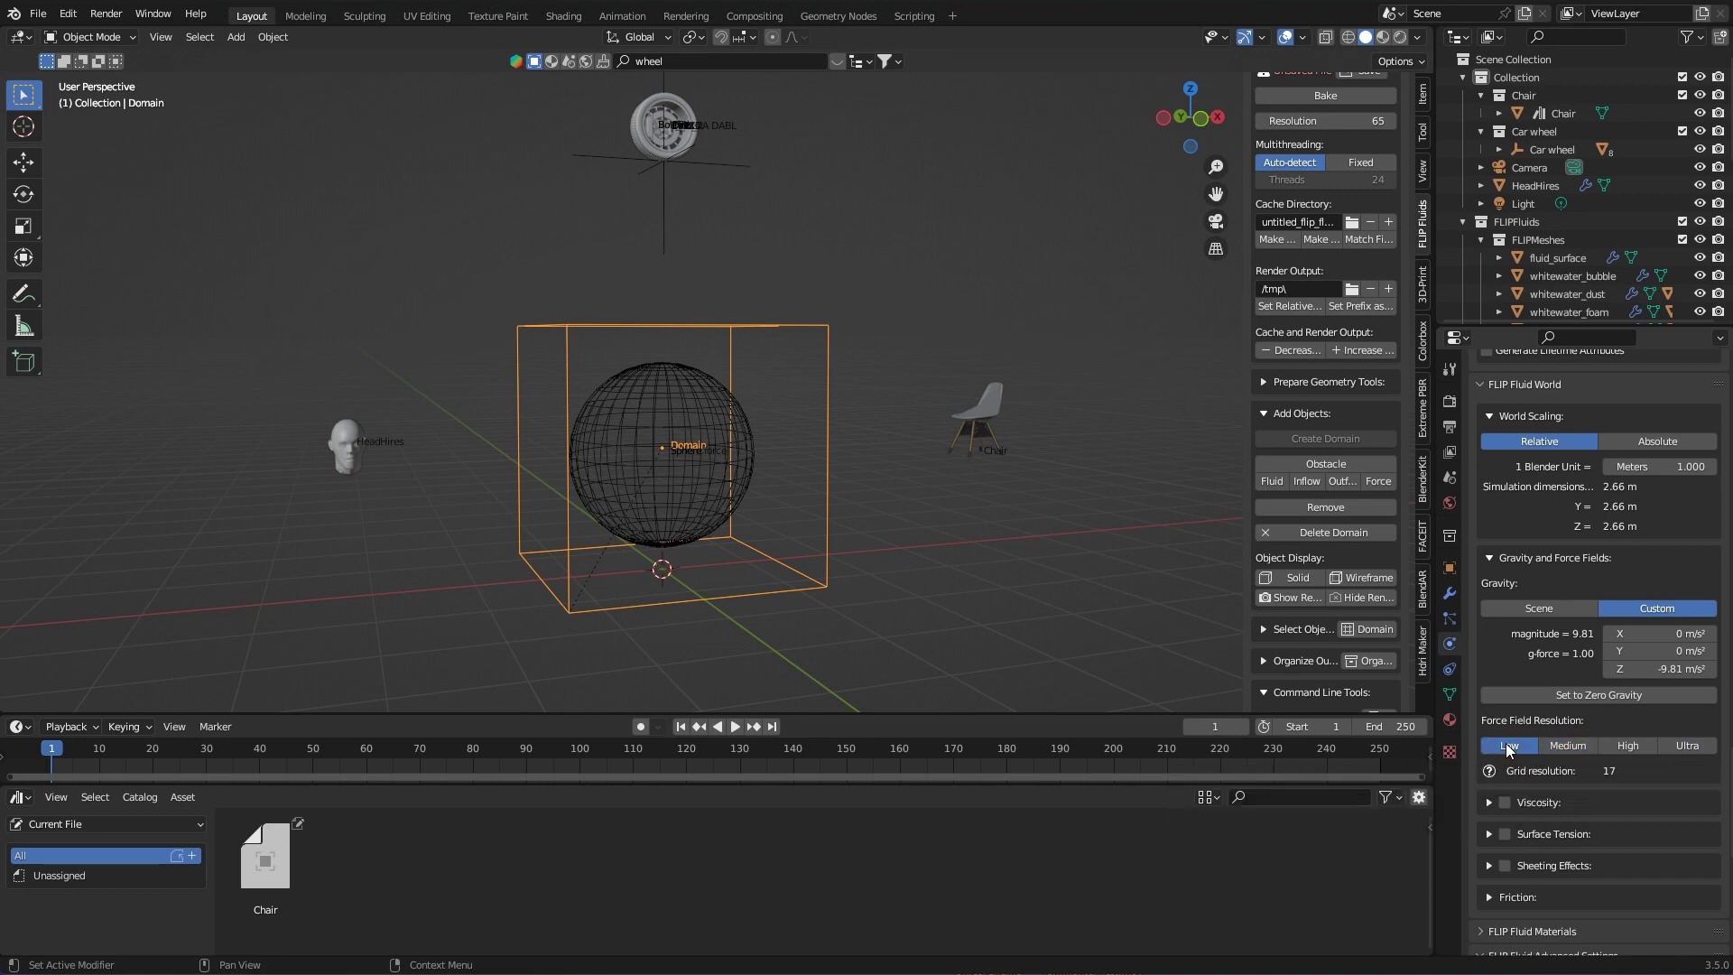
pyautogui.click(1576, 750)
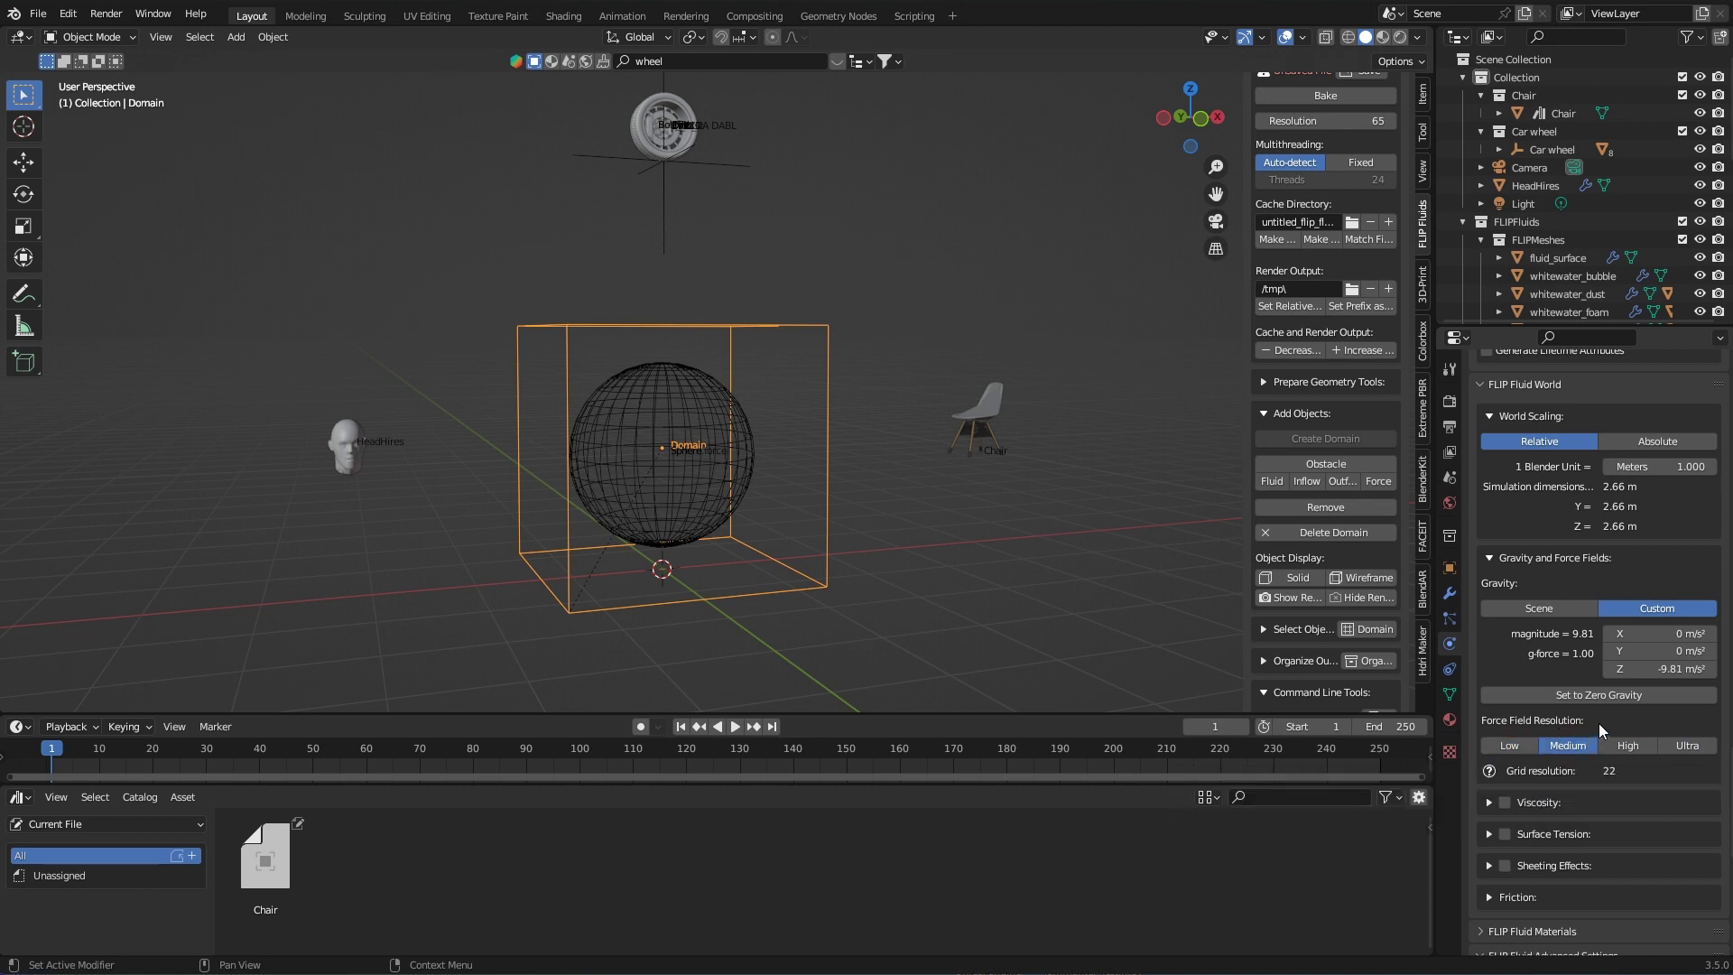
pyautogui.click(1628, 745)
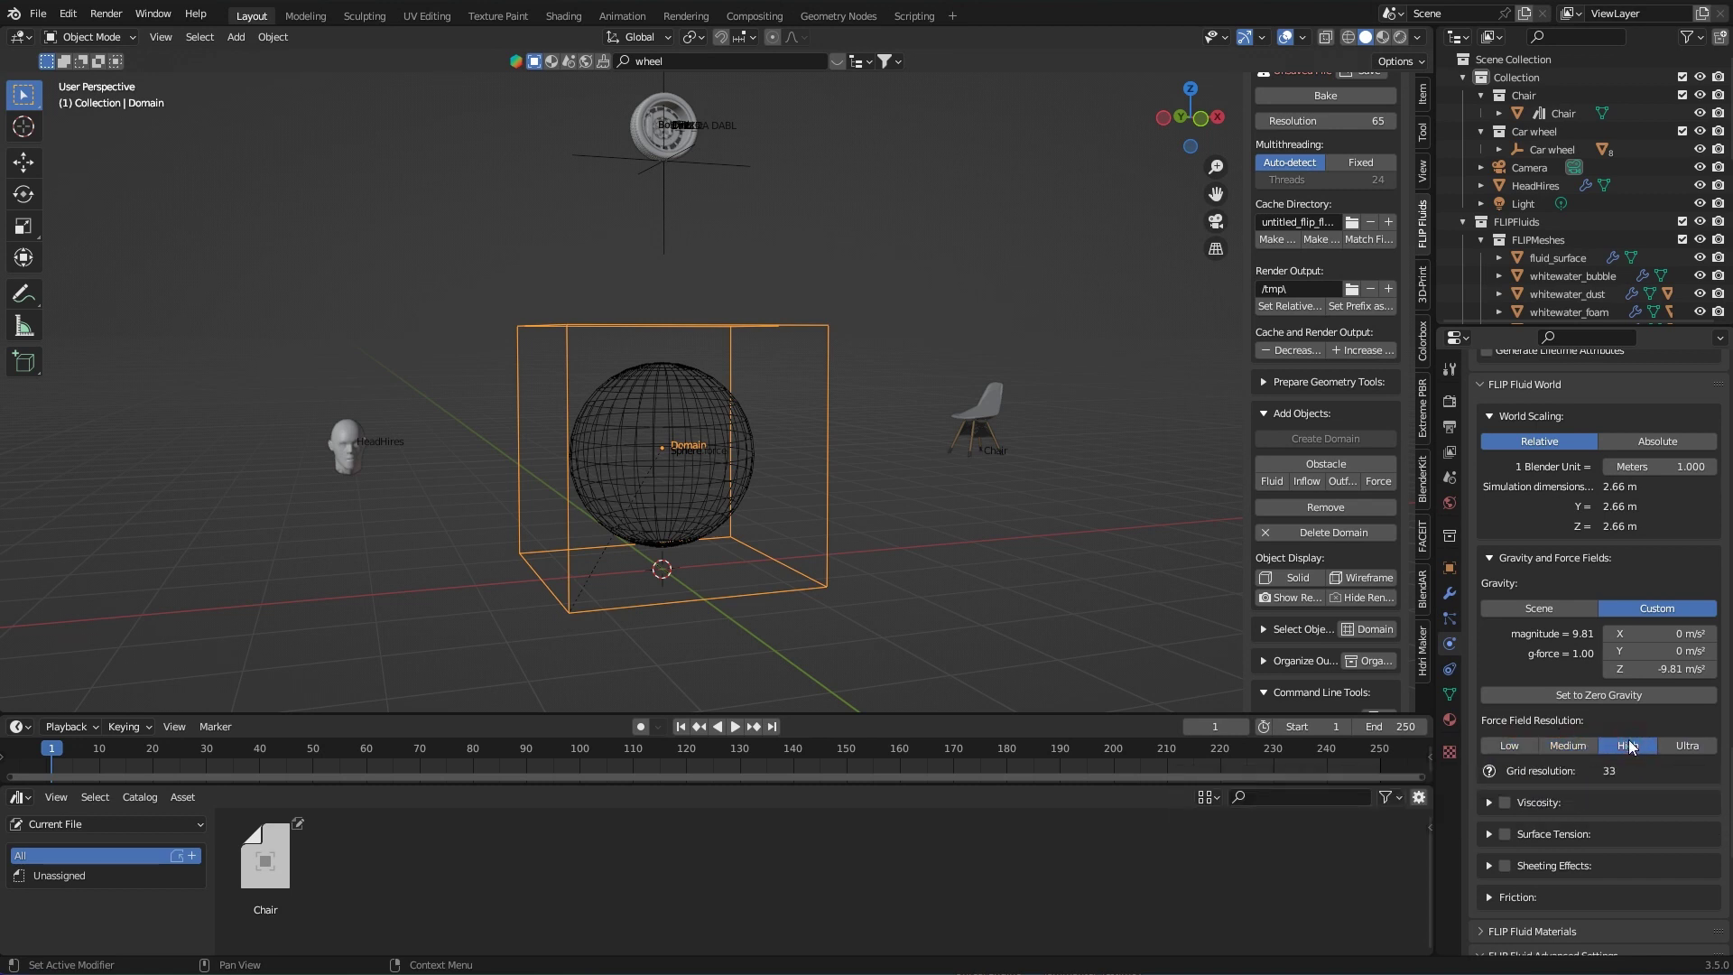
pyautogui.click(1705, 753)
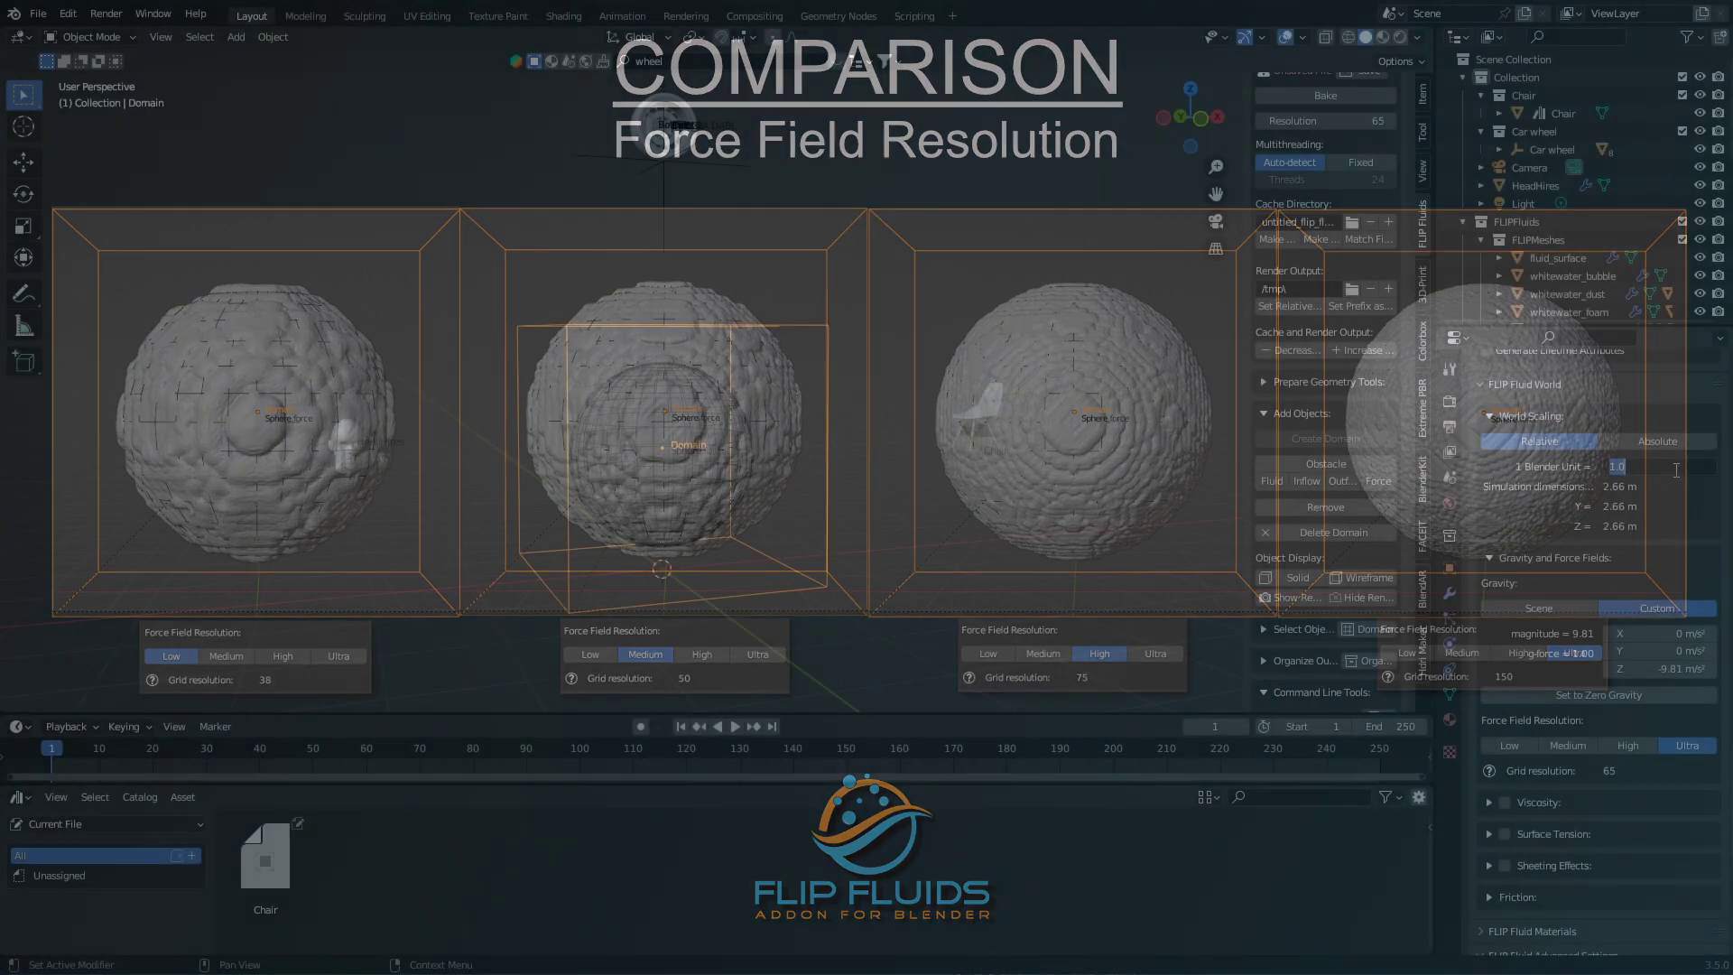
# Step: Set World Scaling to 1 Blender unit = 2 metres, making the simulation 5.31 m each way
pyautogui.press('Return')
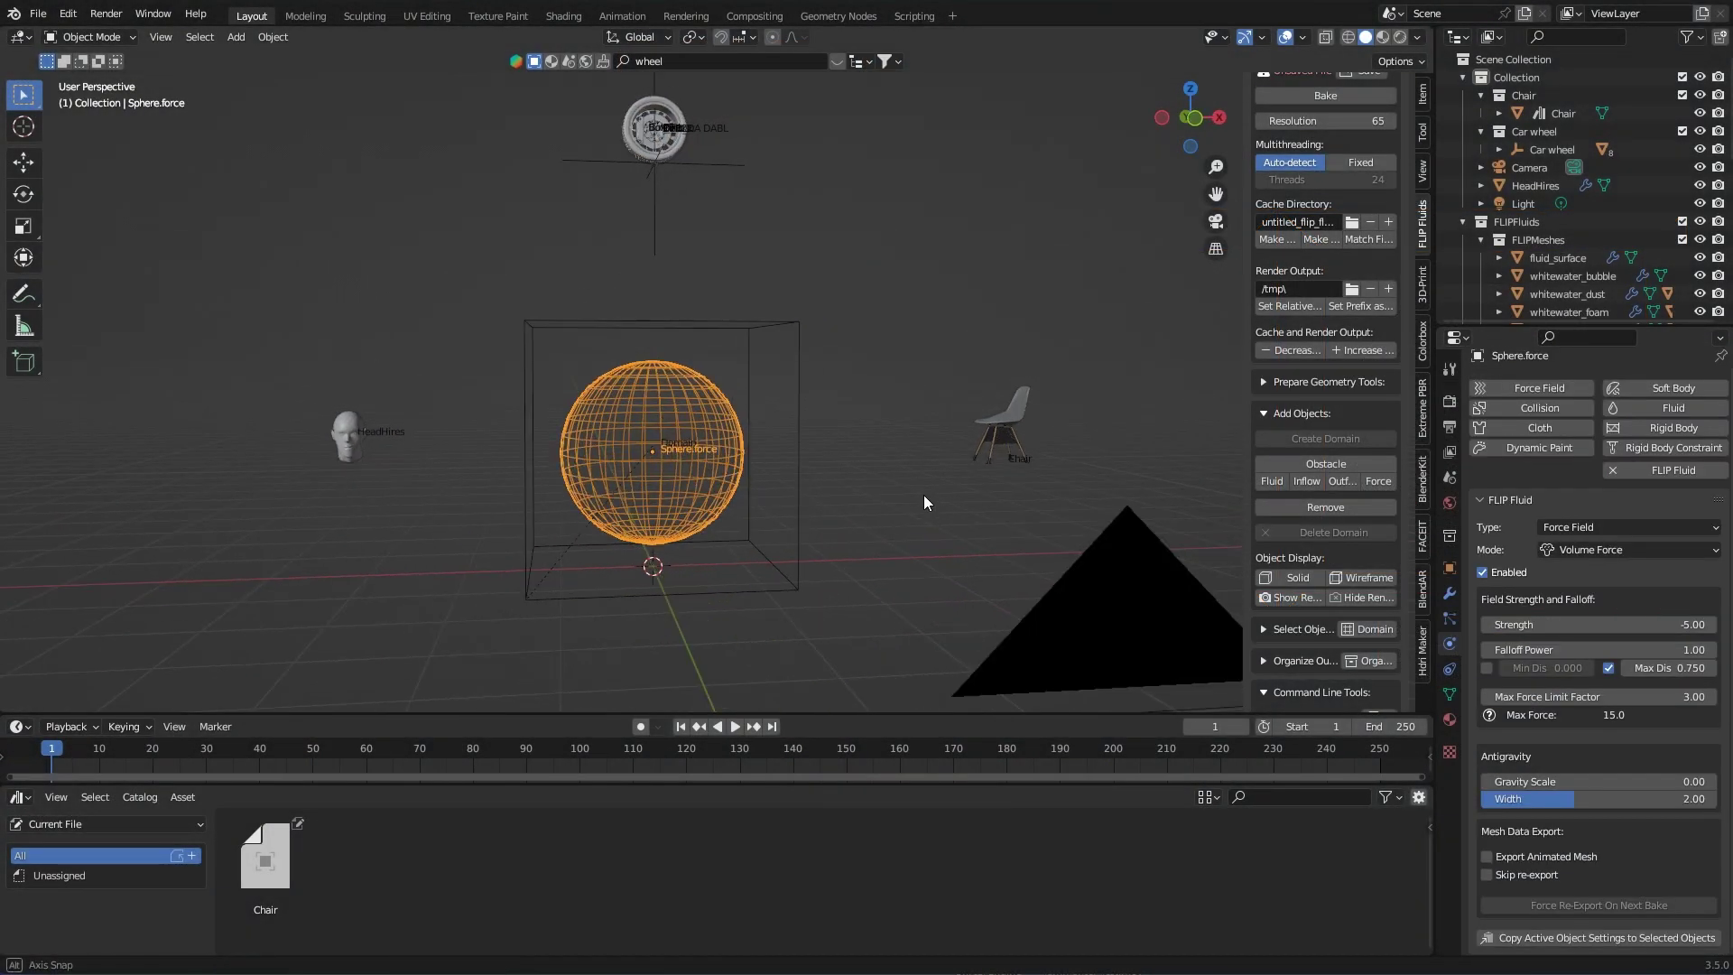
pyautogui.moveTo(923, 495); pyautogui.dragTo(767, 430, button='middle')
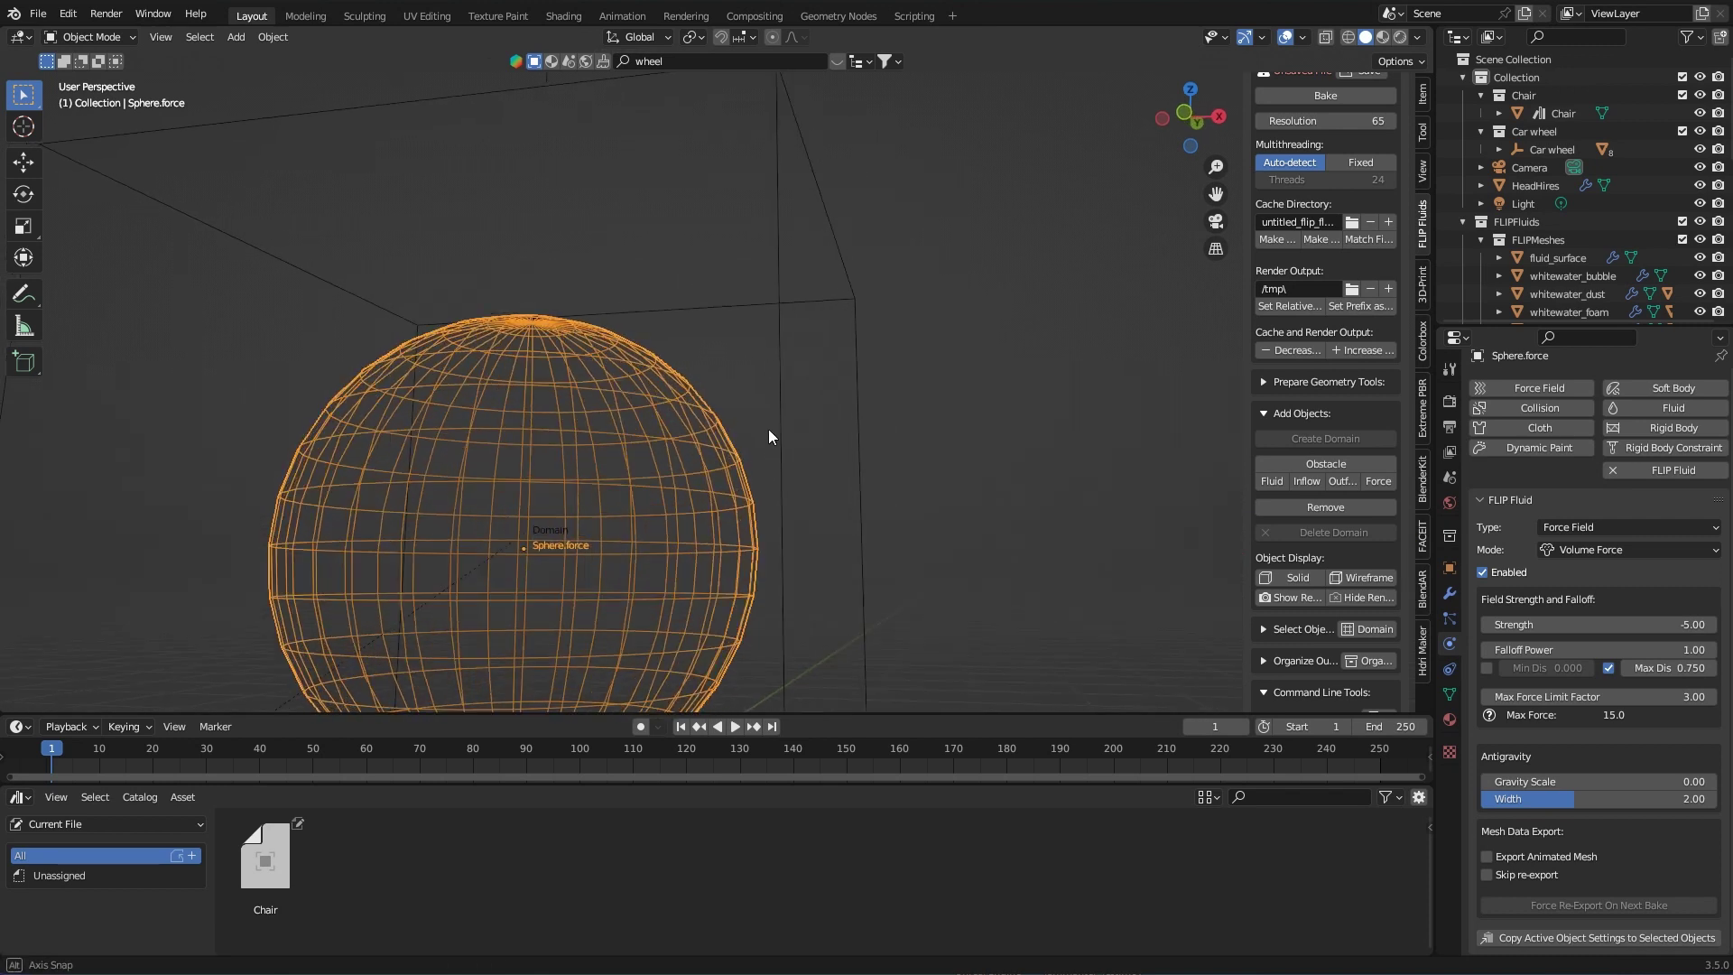
pyautogui.click(778, 321)
pyautogui.scroll(-4, 905, 381)
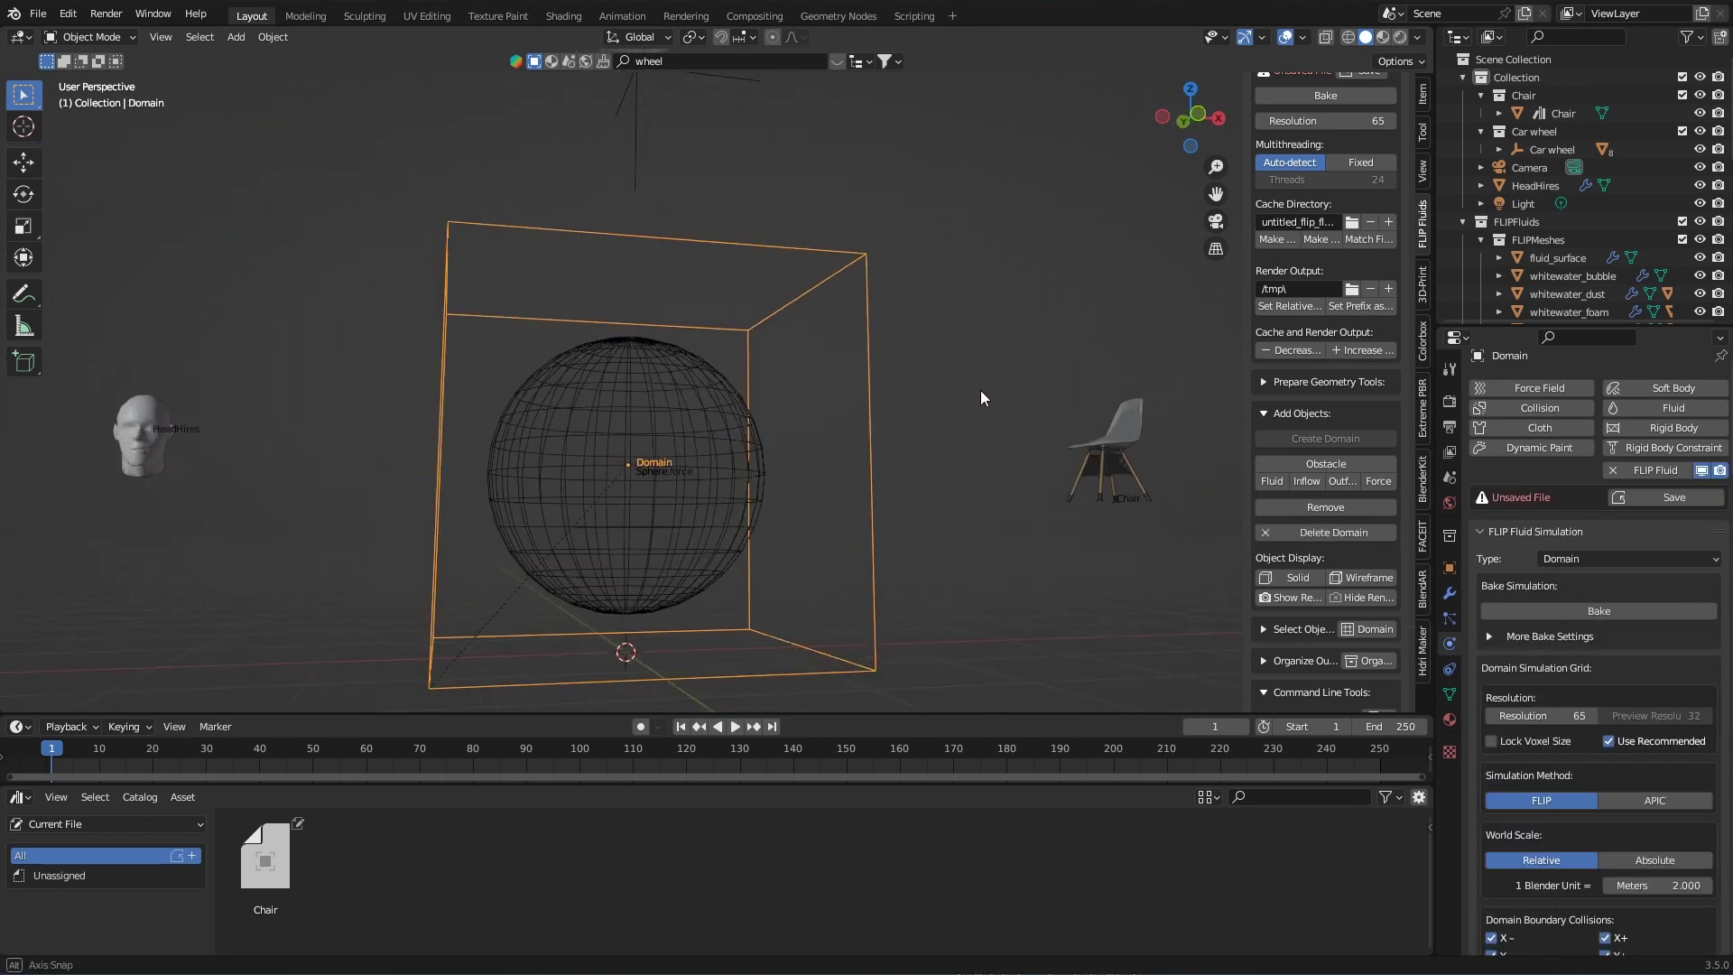
pyautogui.scroll(-8, 990, 395)
pyautogui.scroll(7, 990, 395)
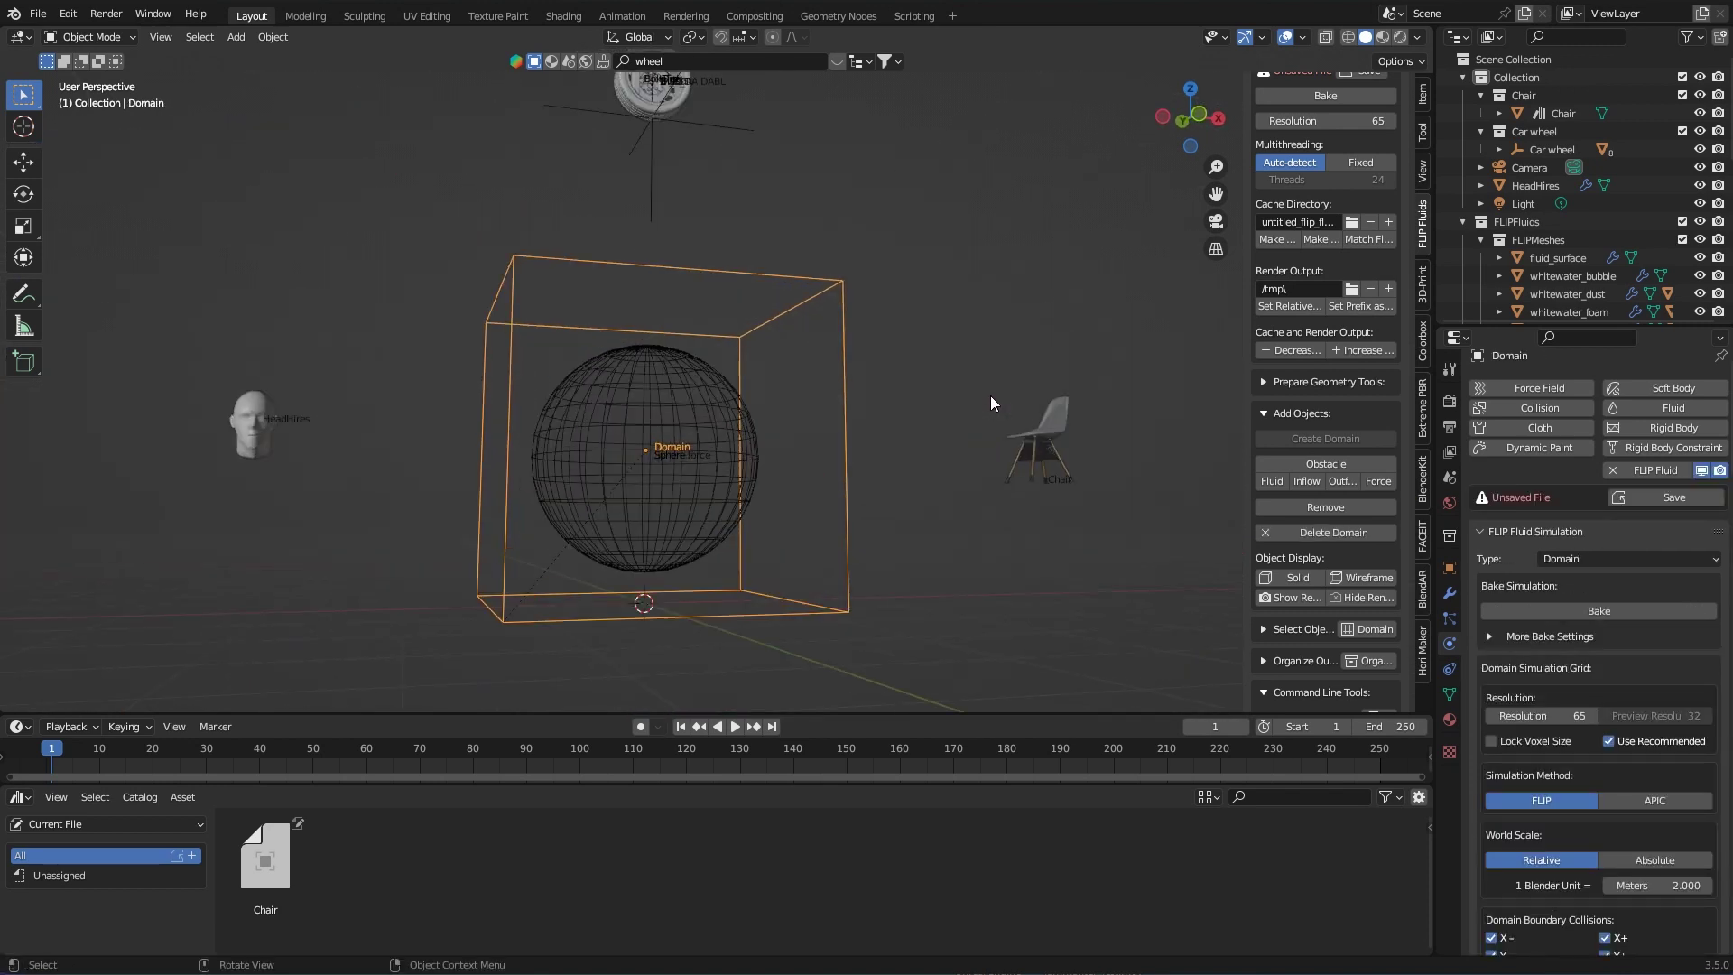
pyautogui.moveTo(989, 395); pyautogui.dragTo(888, 454, button='middle')
pyautogui.click(466, 444)
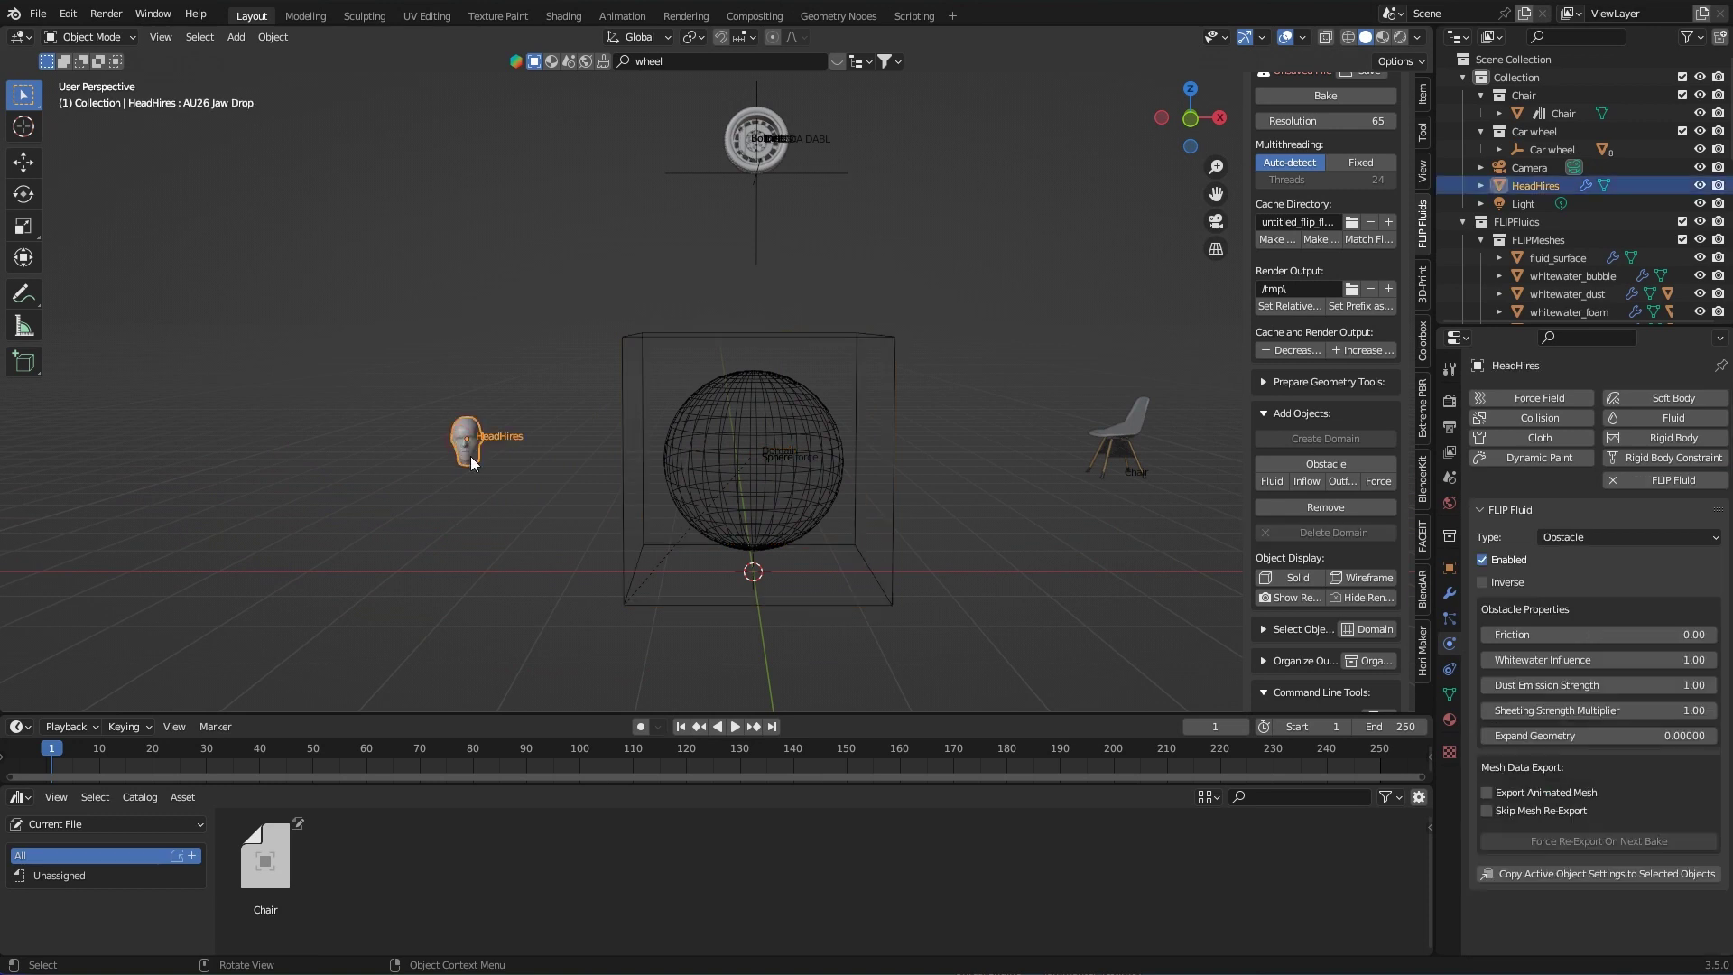
pyautogui.press('KP_1')
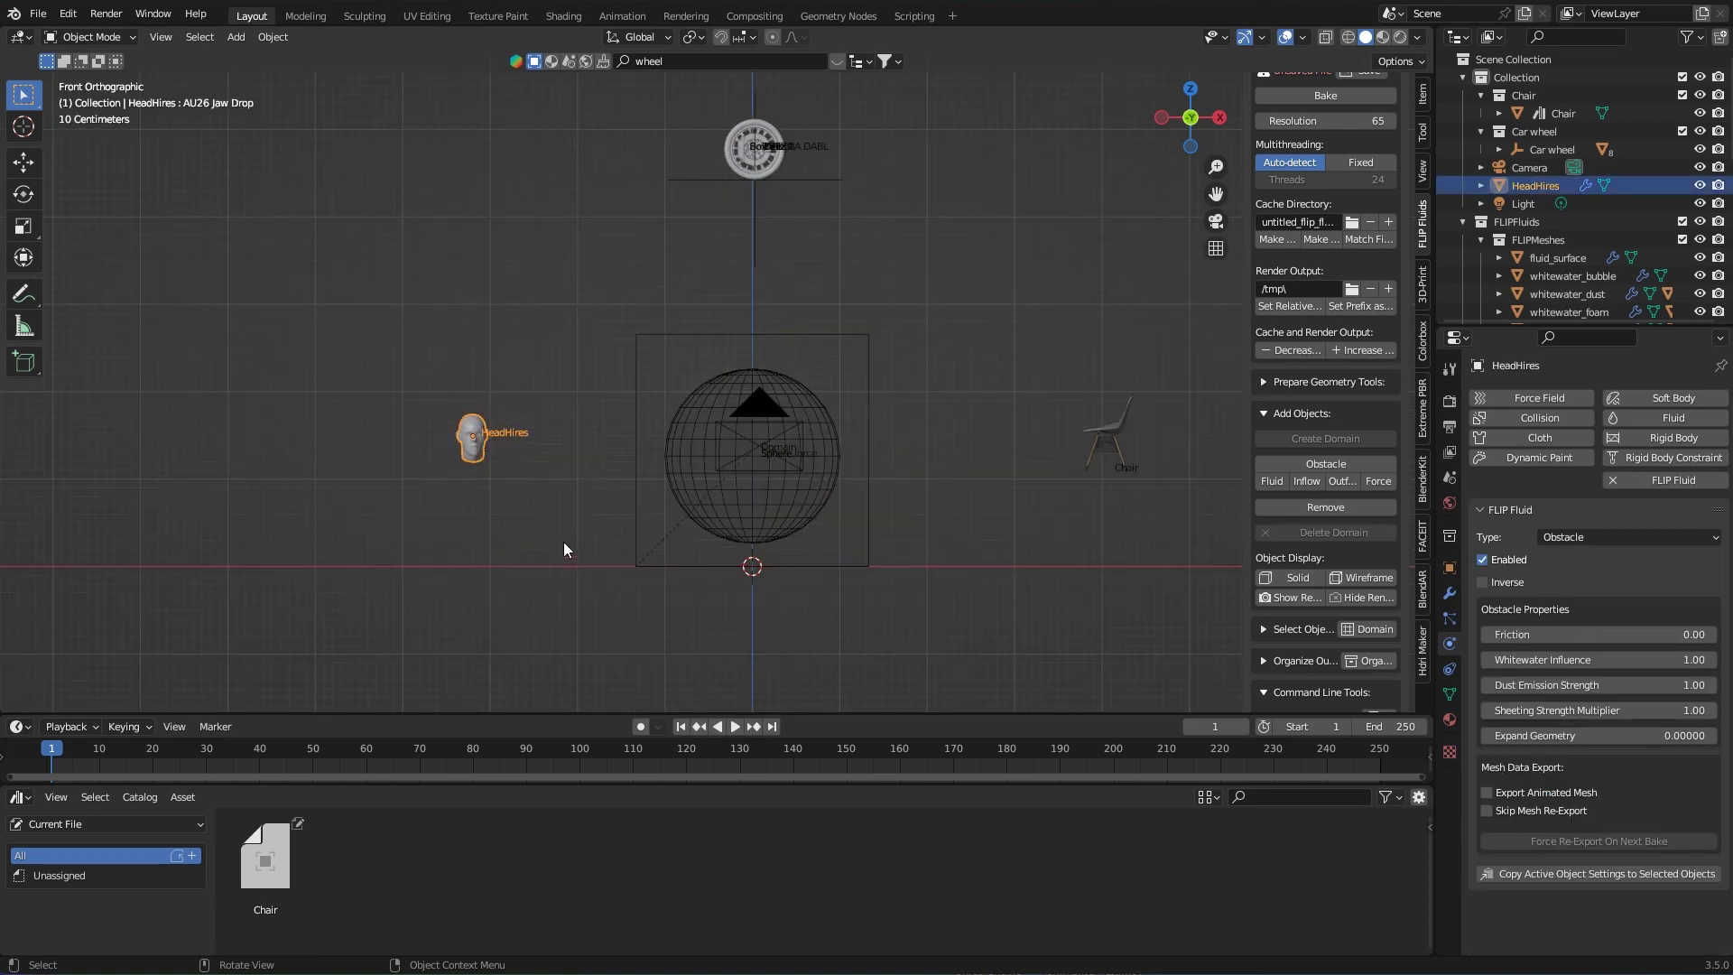
pyautogui.scroll(-1, 487, 510)
pyautogui.press('g')
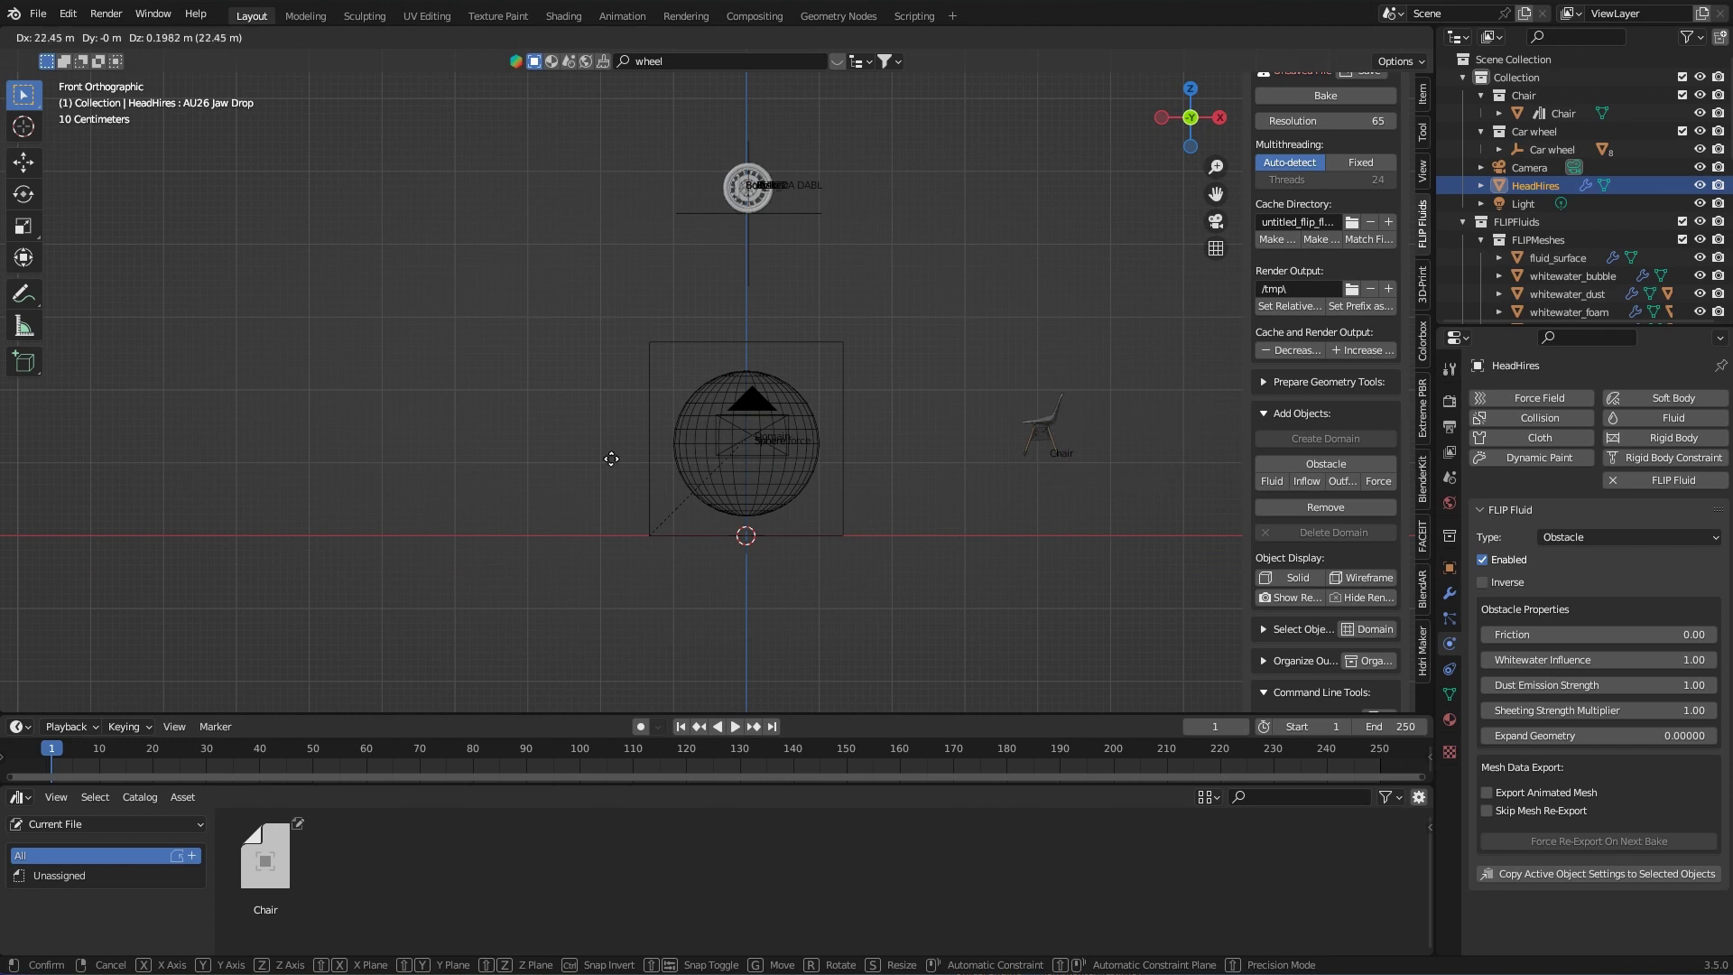
pyautogui.press('Escape')
pyautogui.click(1046, 430)
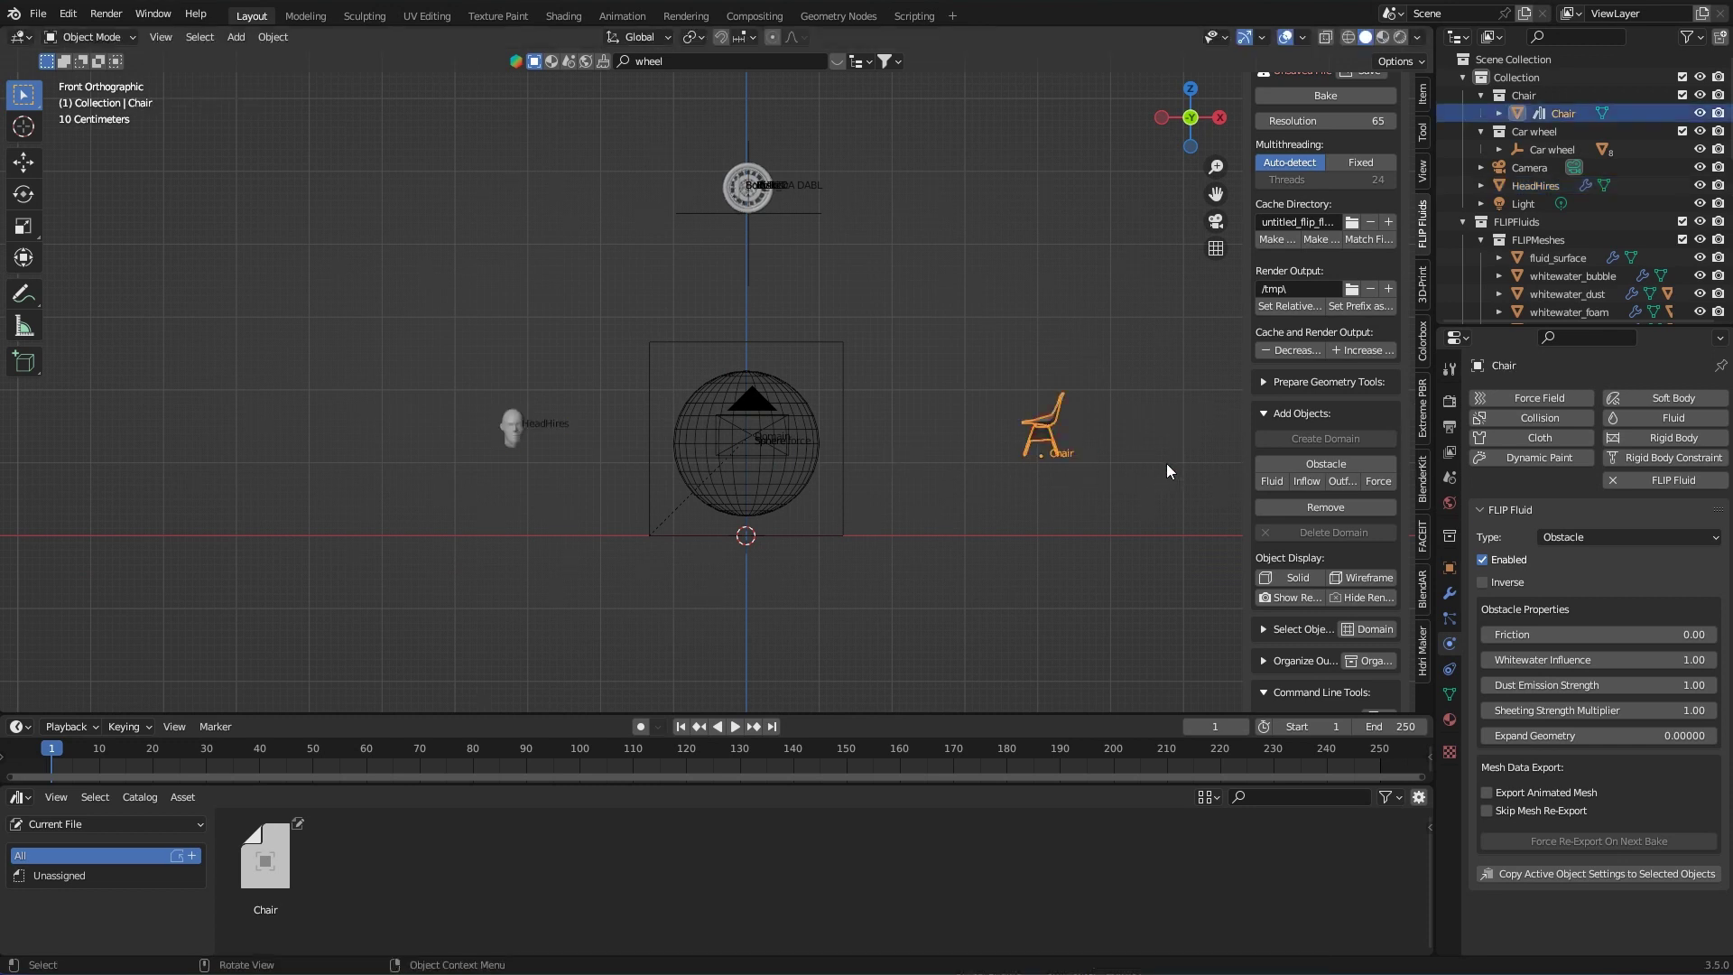
pyautogui.press('g')
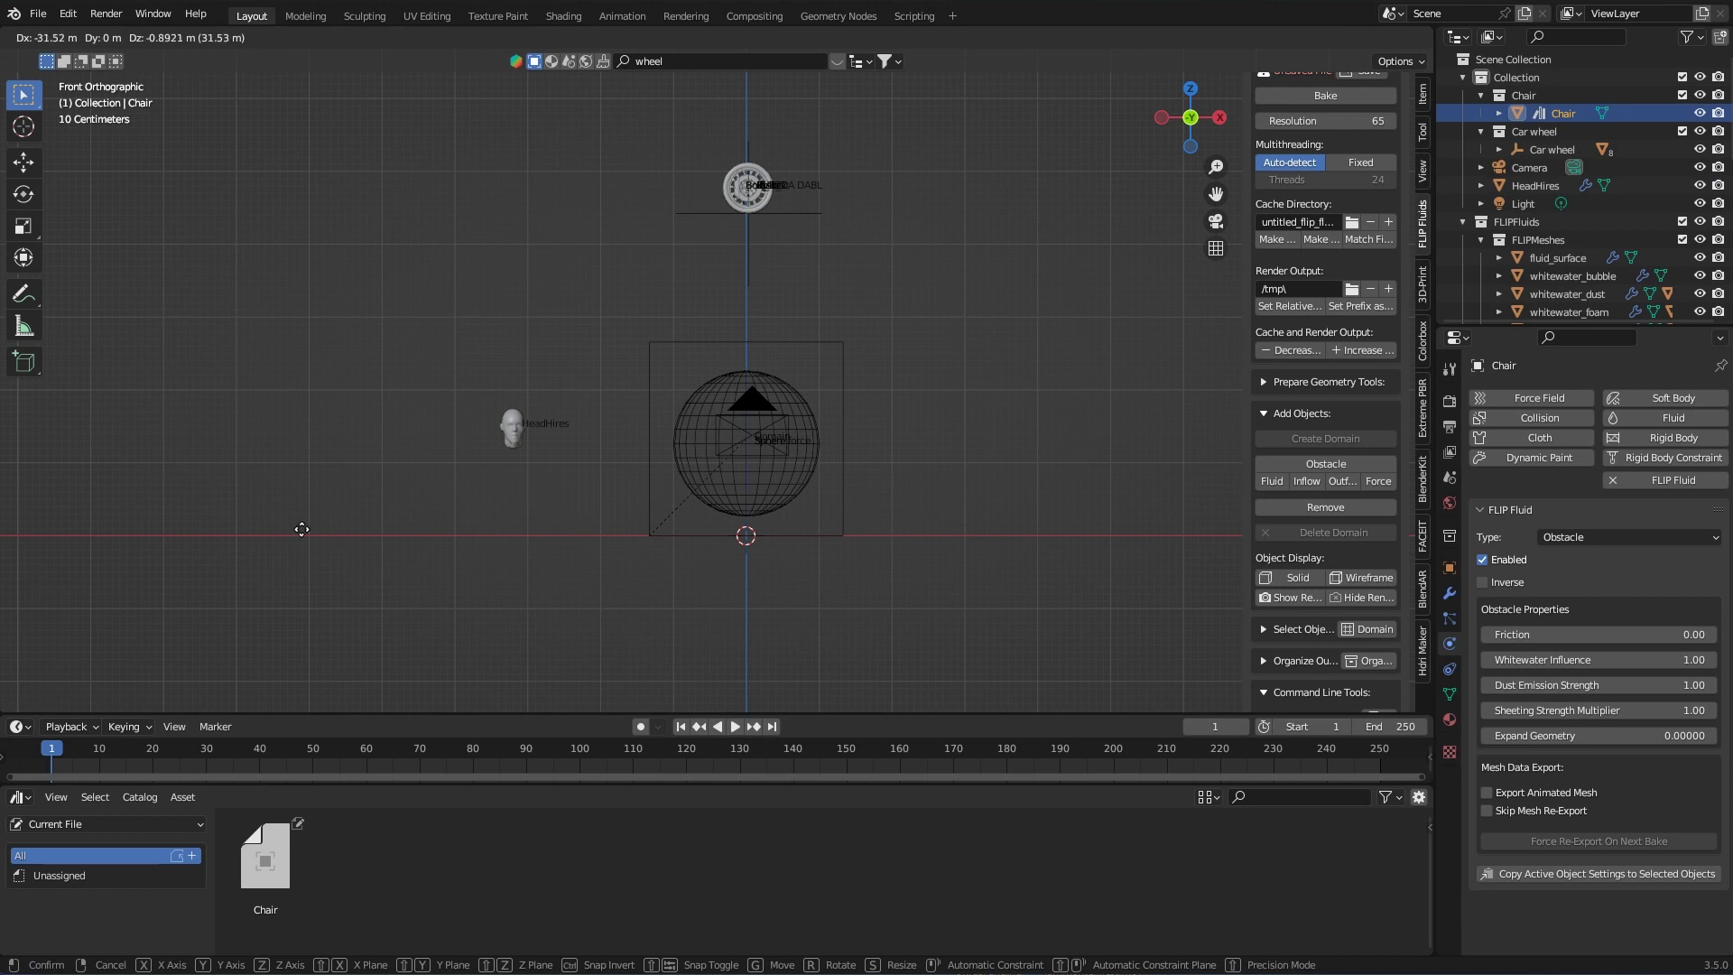
pyautogui.press('Escape')
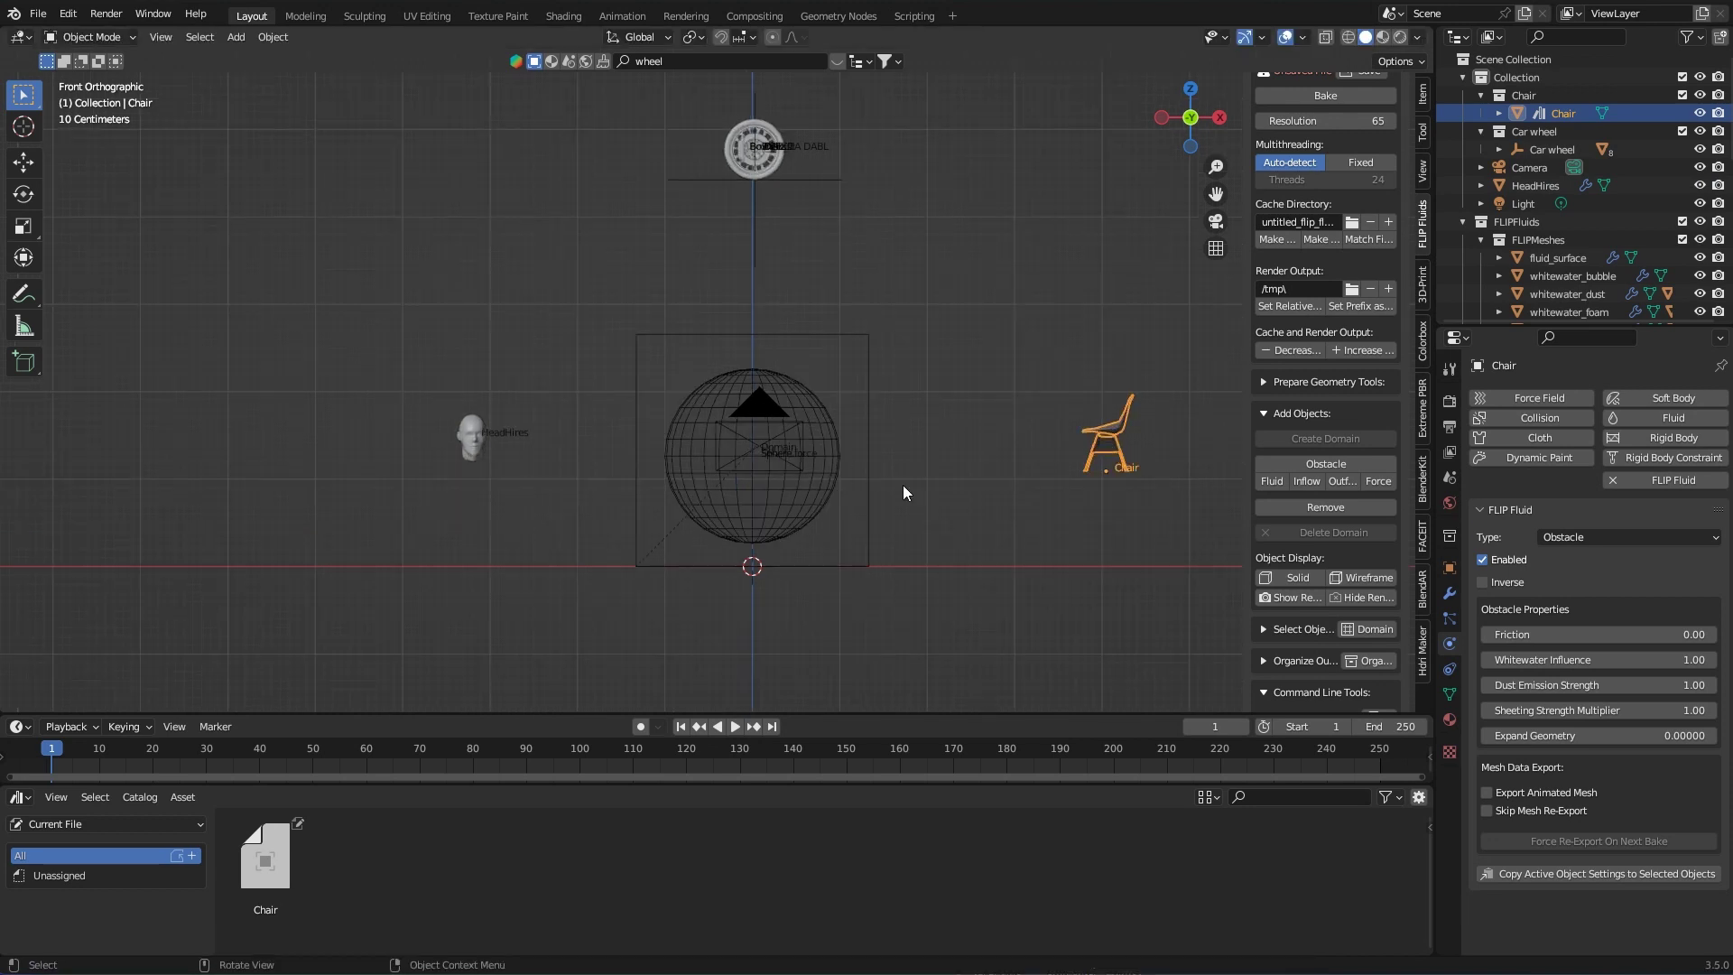
pyautogui.scroll(1, 956, 504)
pyautogui.keyDown('shift'); pyautogui.moveTo(955, 504); pyautogui.dragTo(872, 544, button='middle'); pyautogui.keyUp('shift')
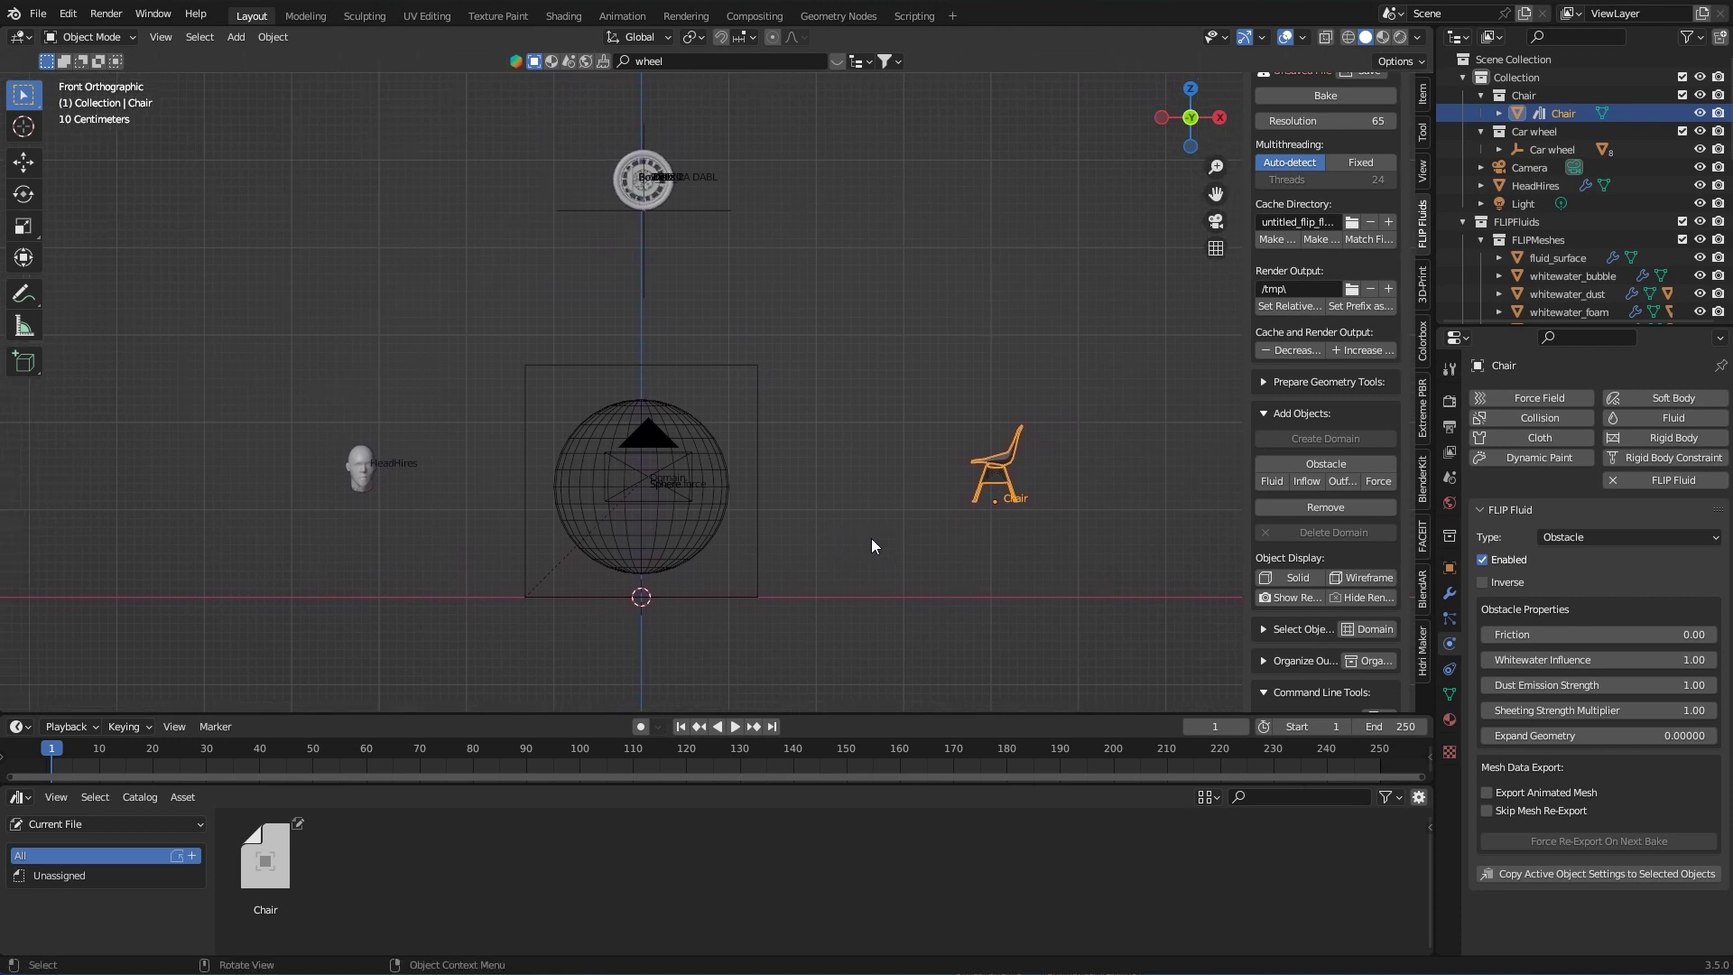
# Step: Keyframe the HeadHires model's location and rotation at frame 1
pyautogui.click(358, 458)
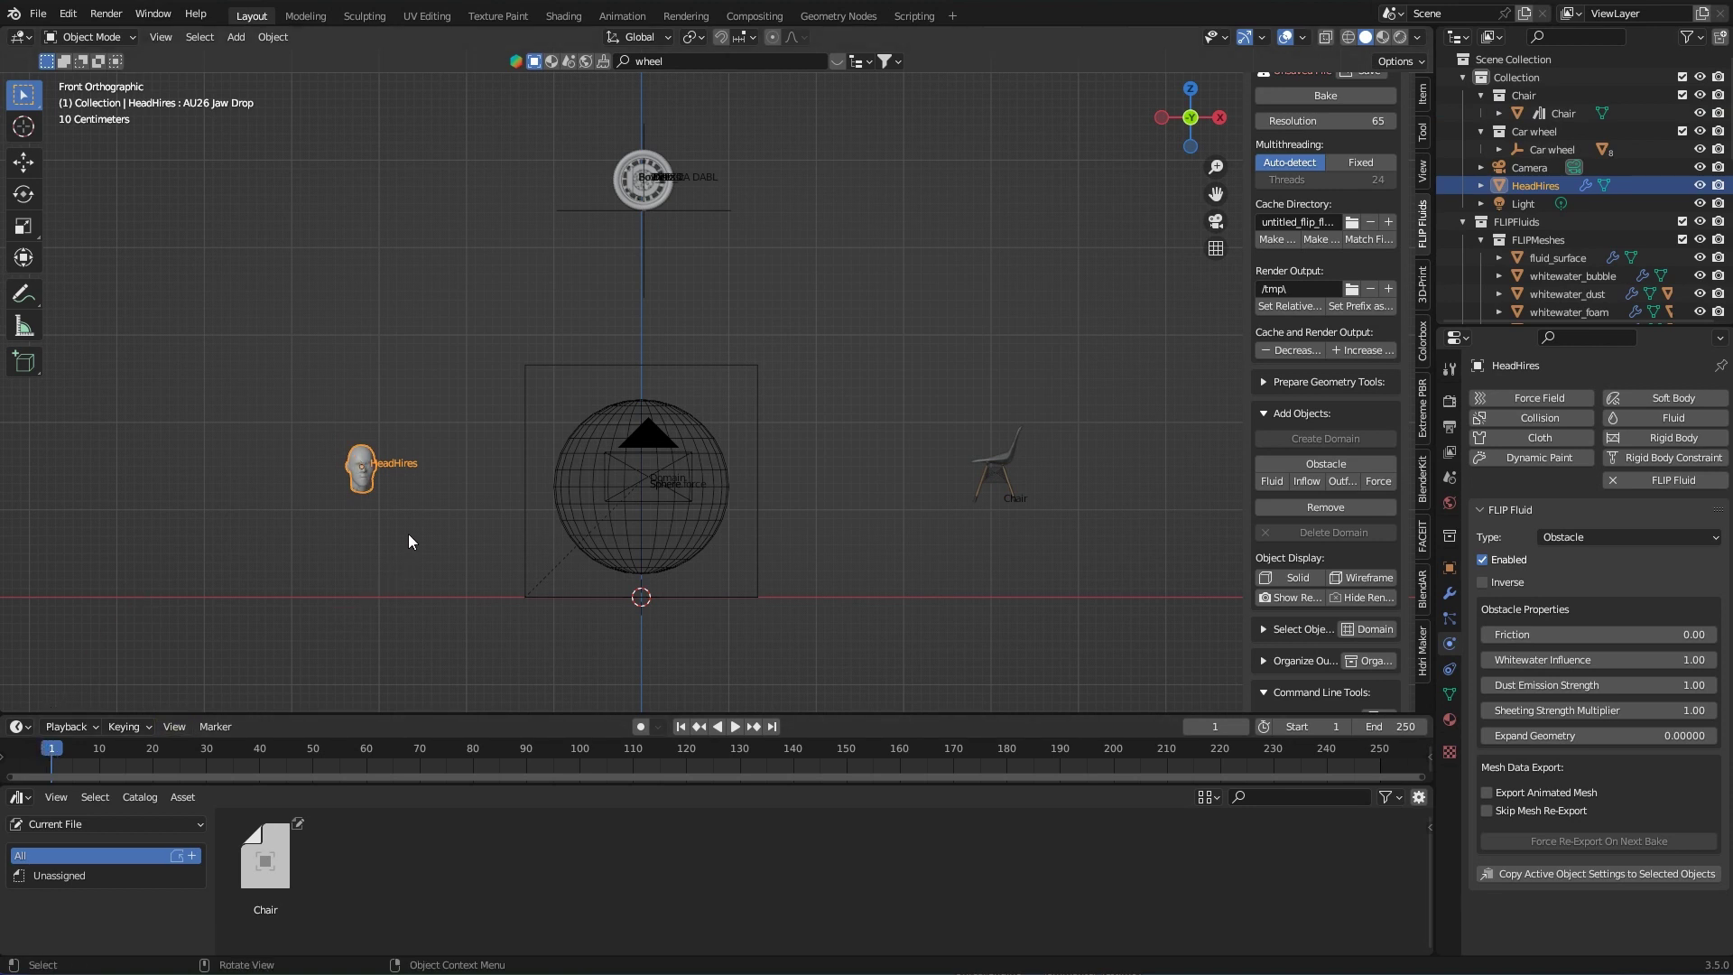
pyautogui.press('i')
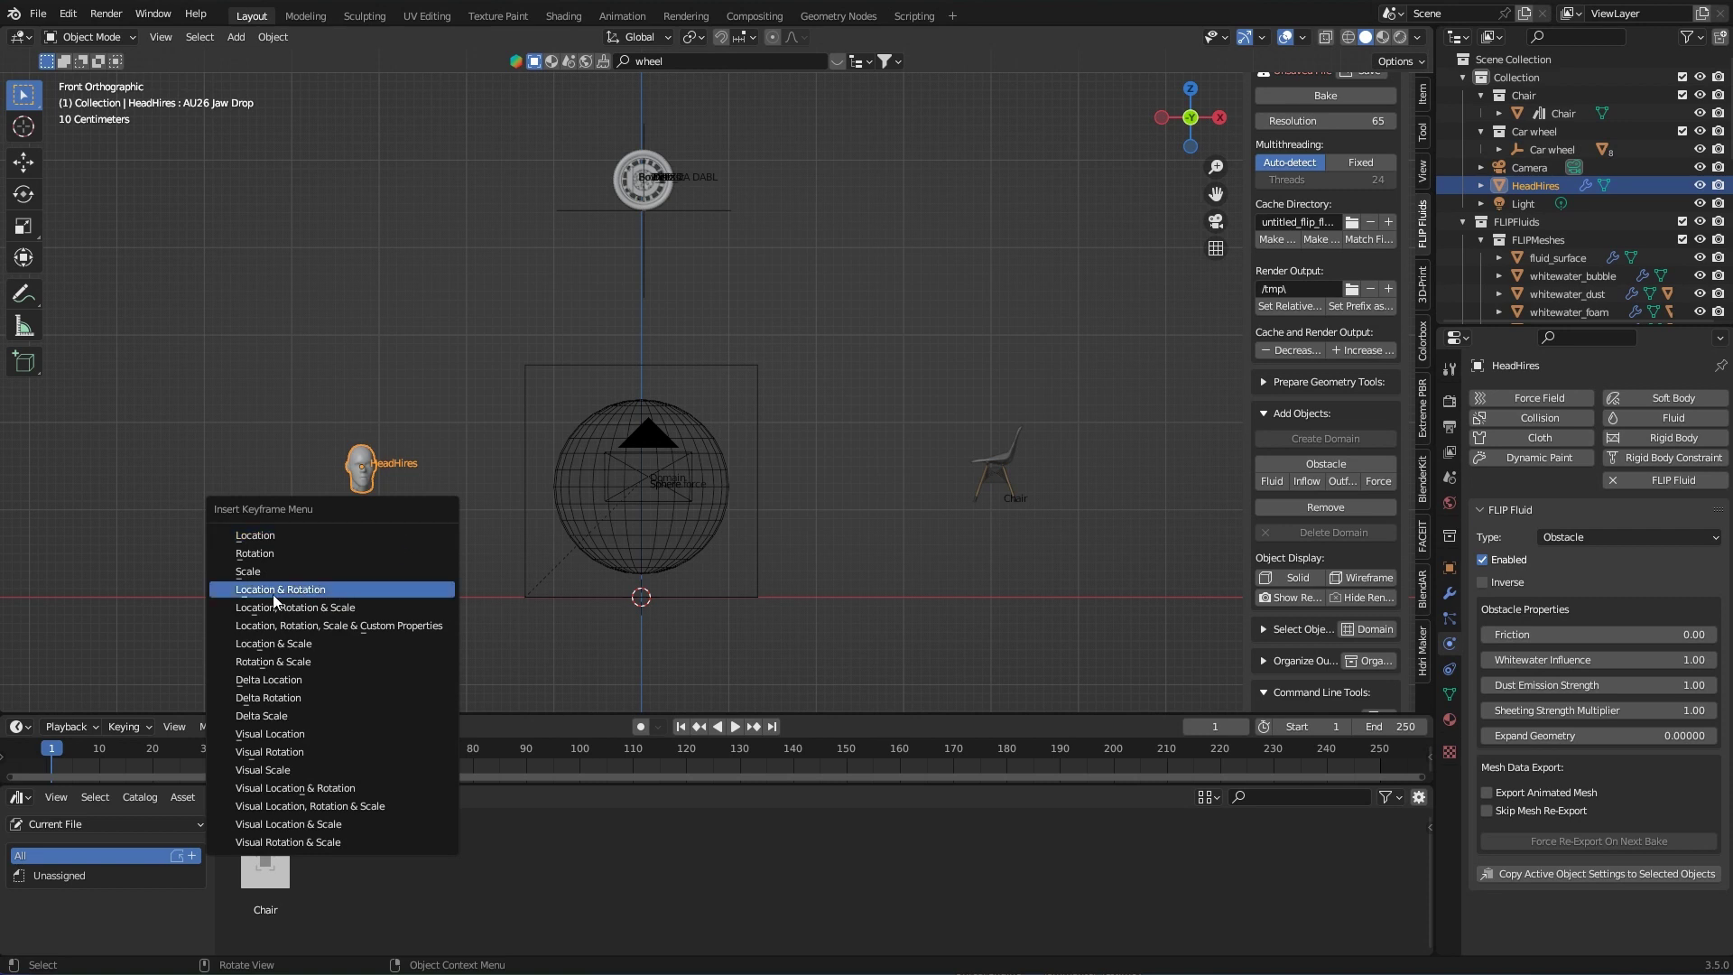
pyautogui.click(347, 597)
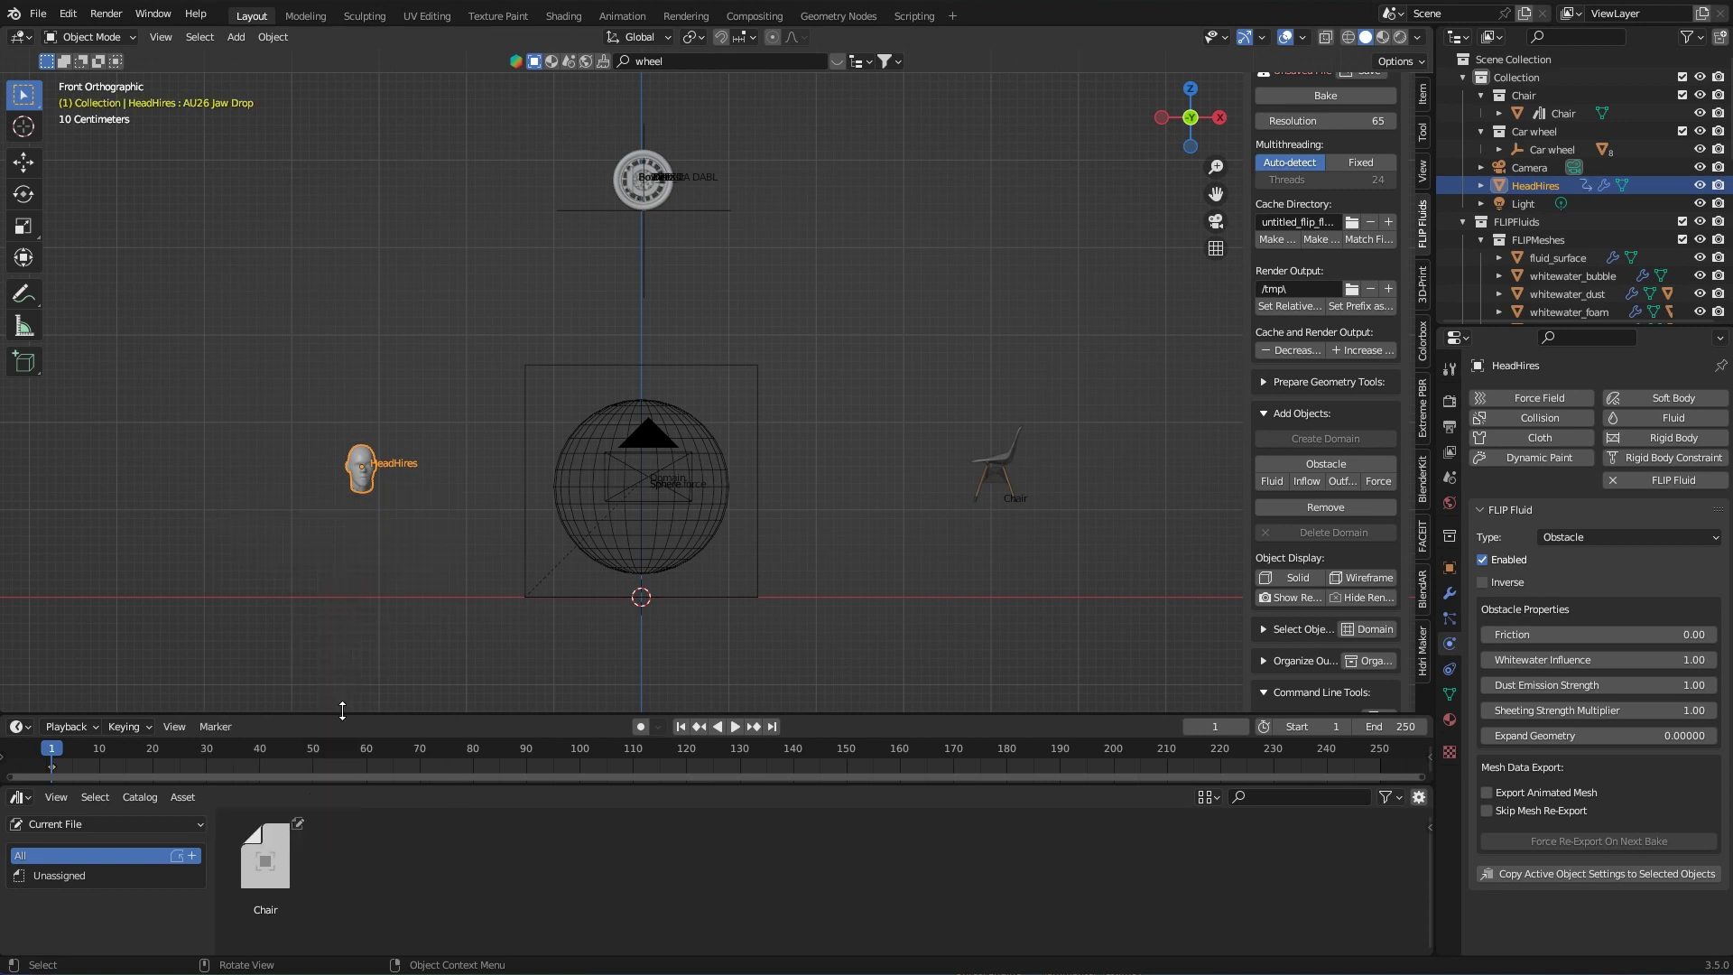
# Step: At frame 15, move and tilt the head beside the sphere, keyframe it, and replay from the start
pyautogui.moveTo(345, 712); pyautogui.dragTo(348, 645)
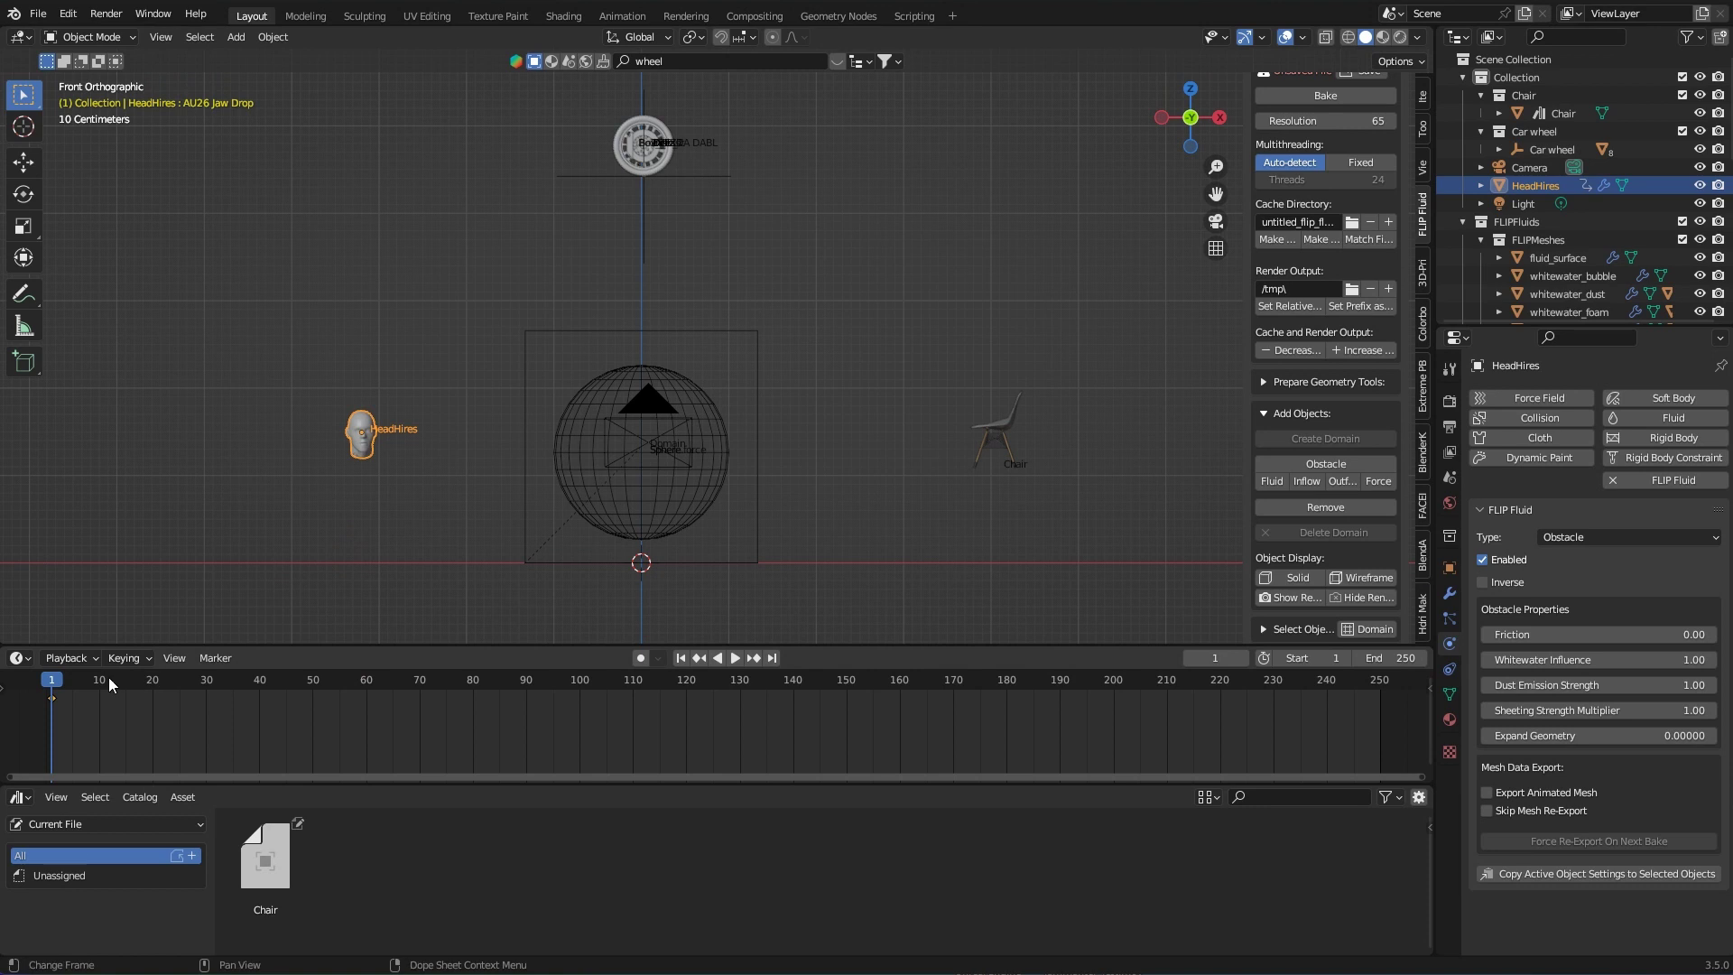
pyautogui.moveTo(68, 684); pyautogui.dragTo(126, 686)
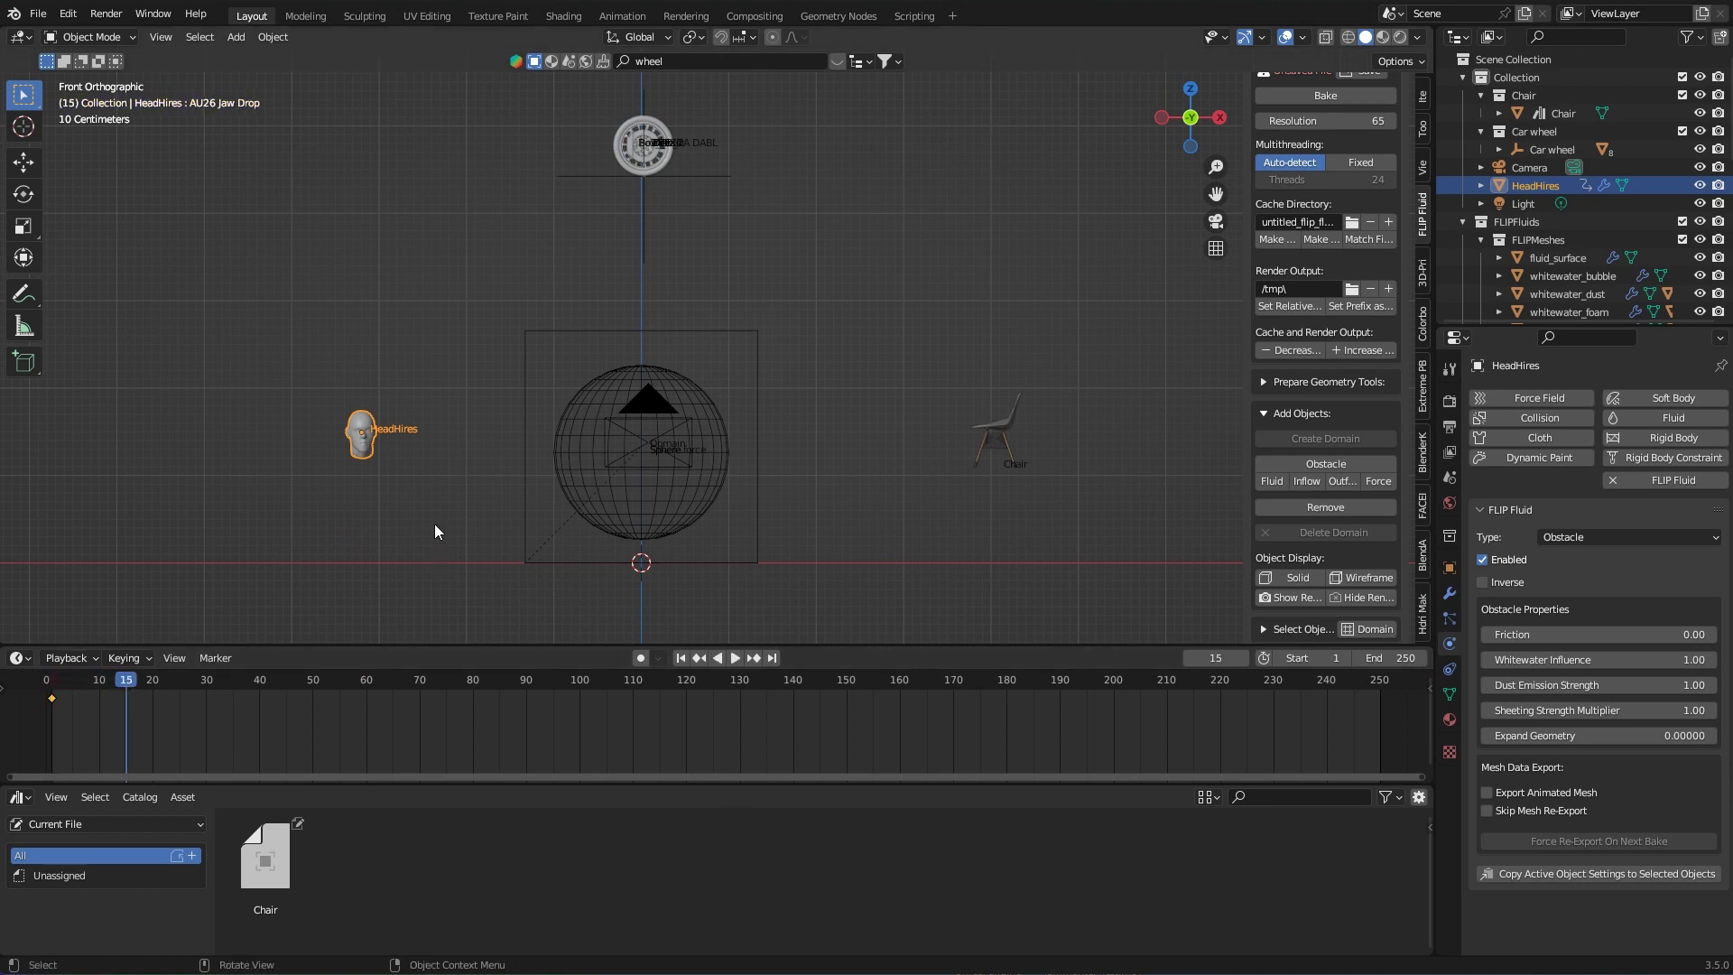
pyautogui.press('g')
pyautogui.click(636, 546)
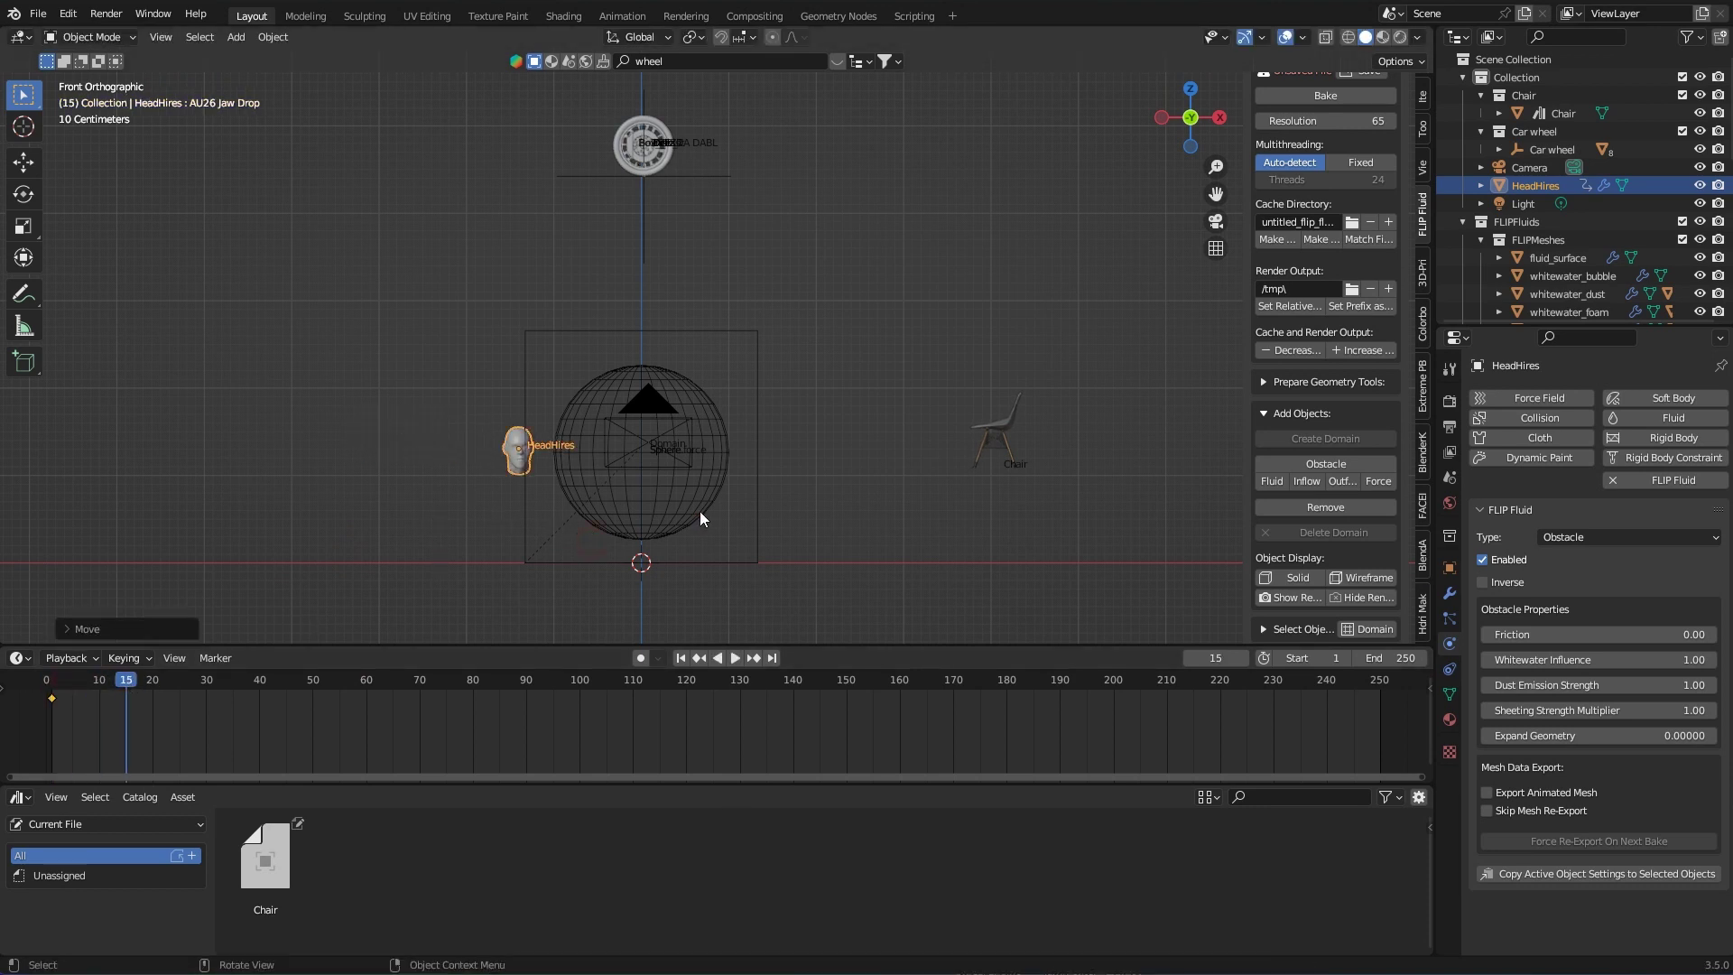
pyautogui.press('r')
pyautogui.click(347, 615)
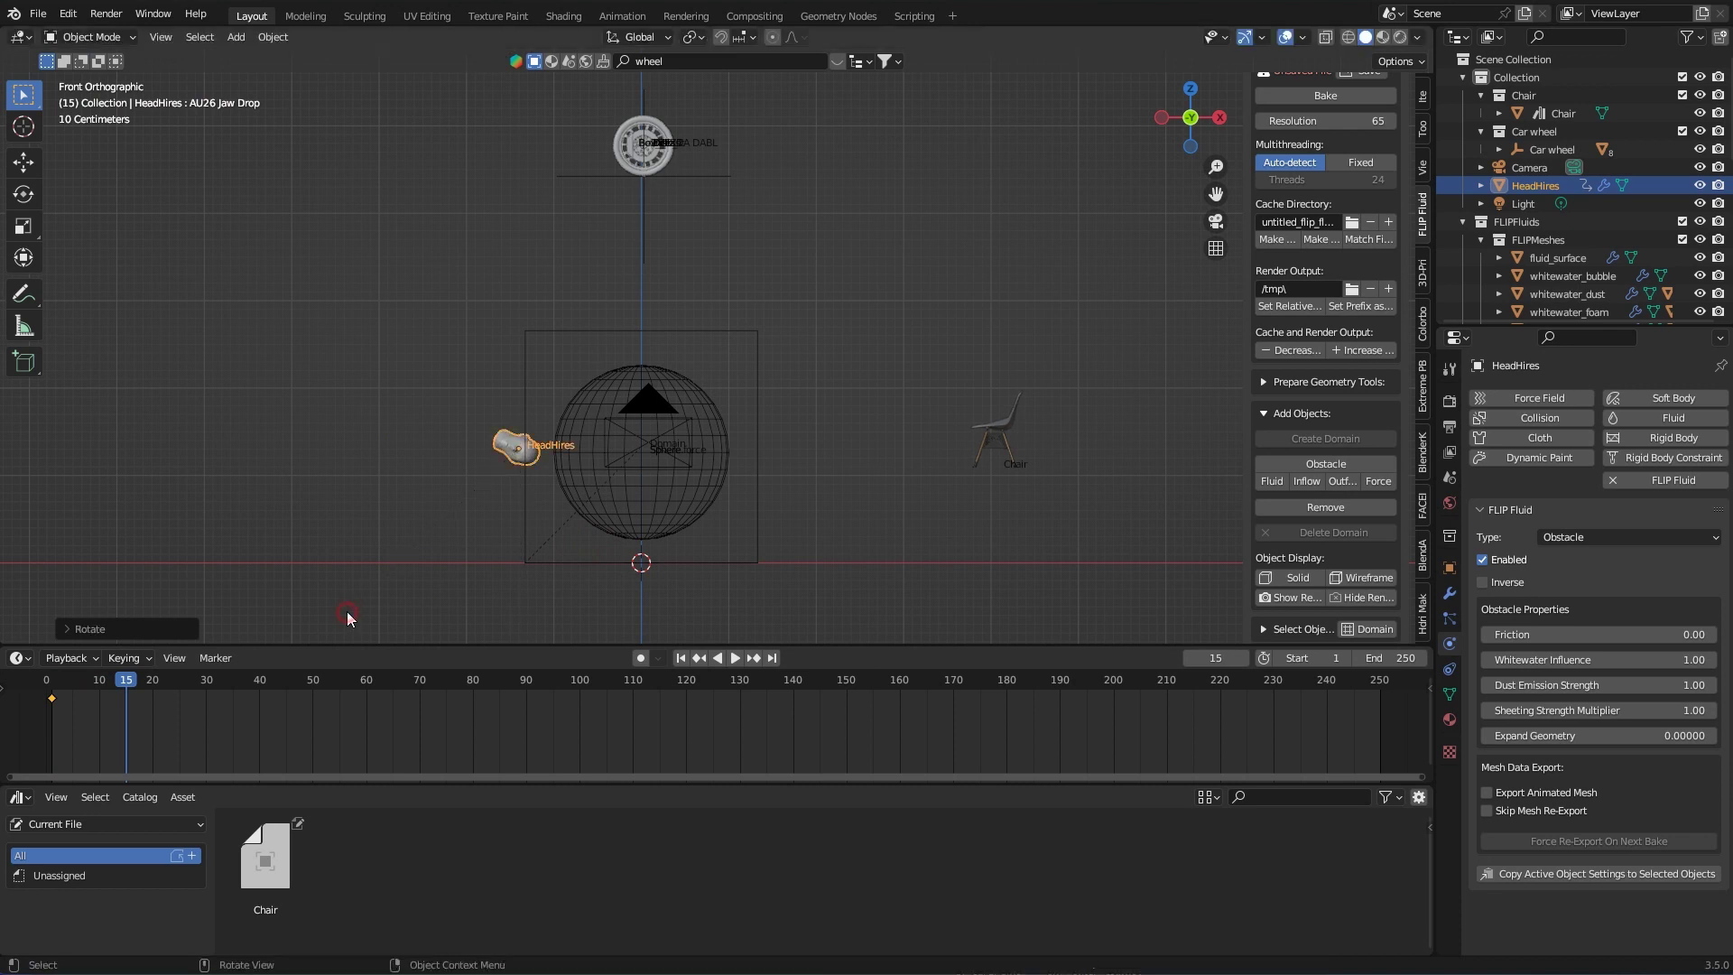
pyautogui.press('i')
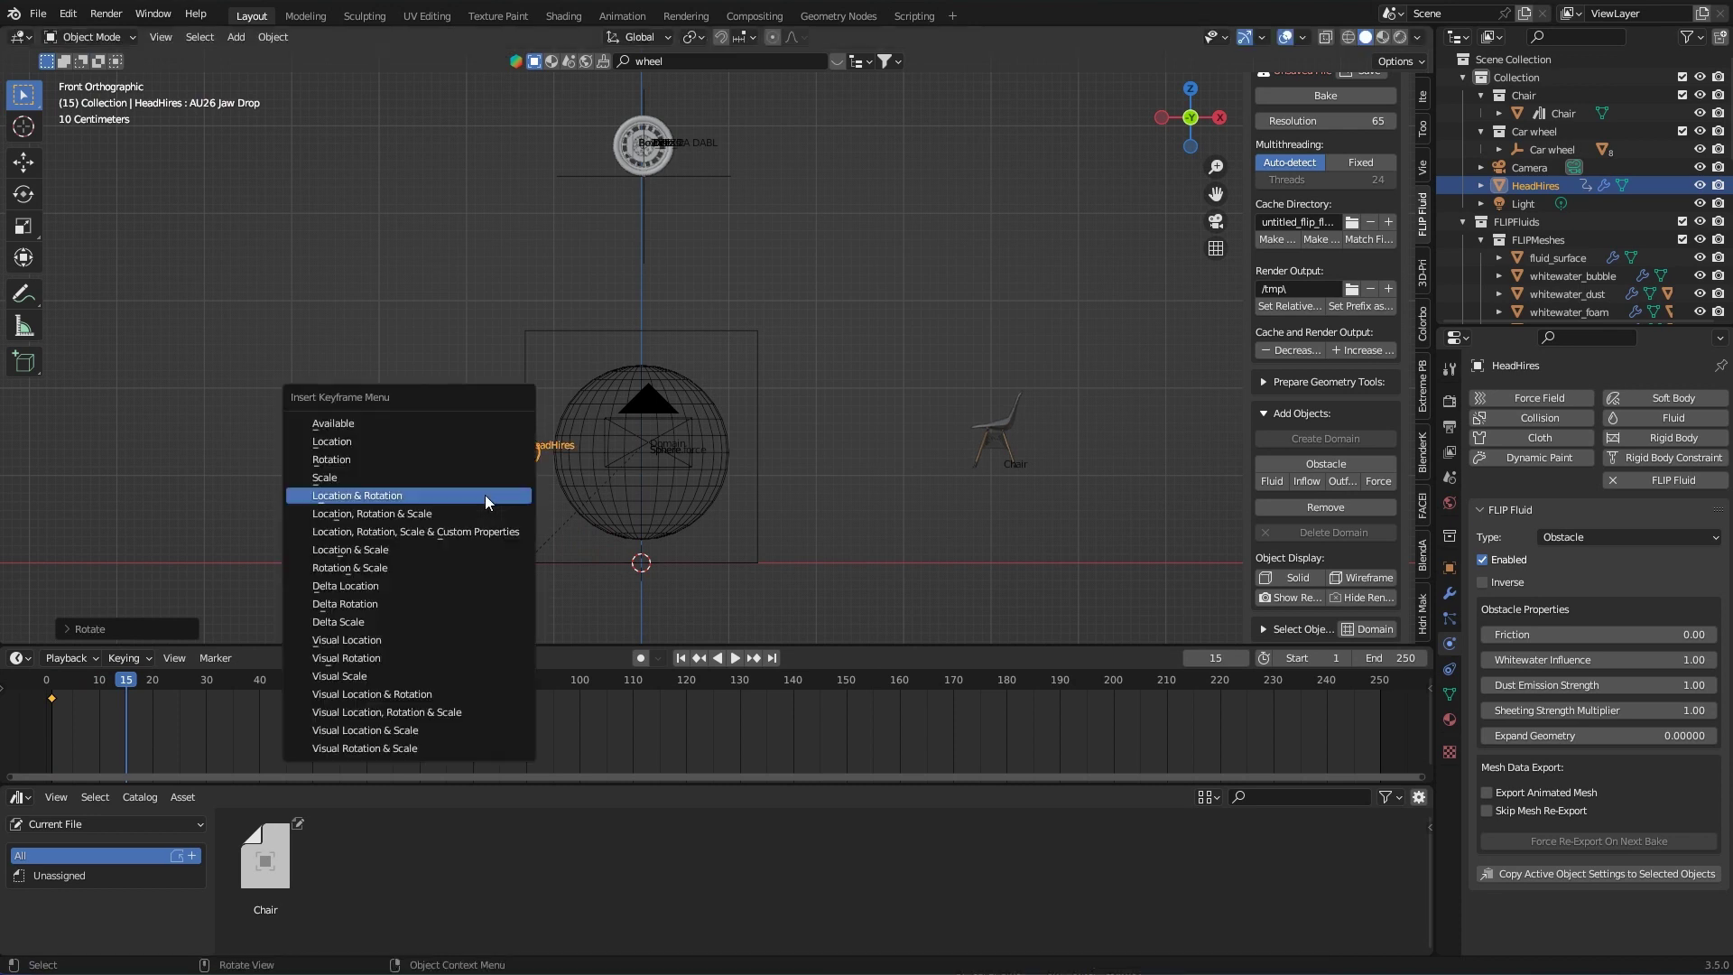
pyautogui.click(408, 498)
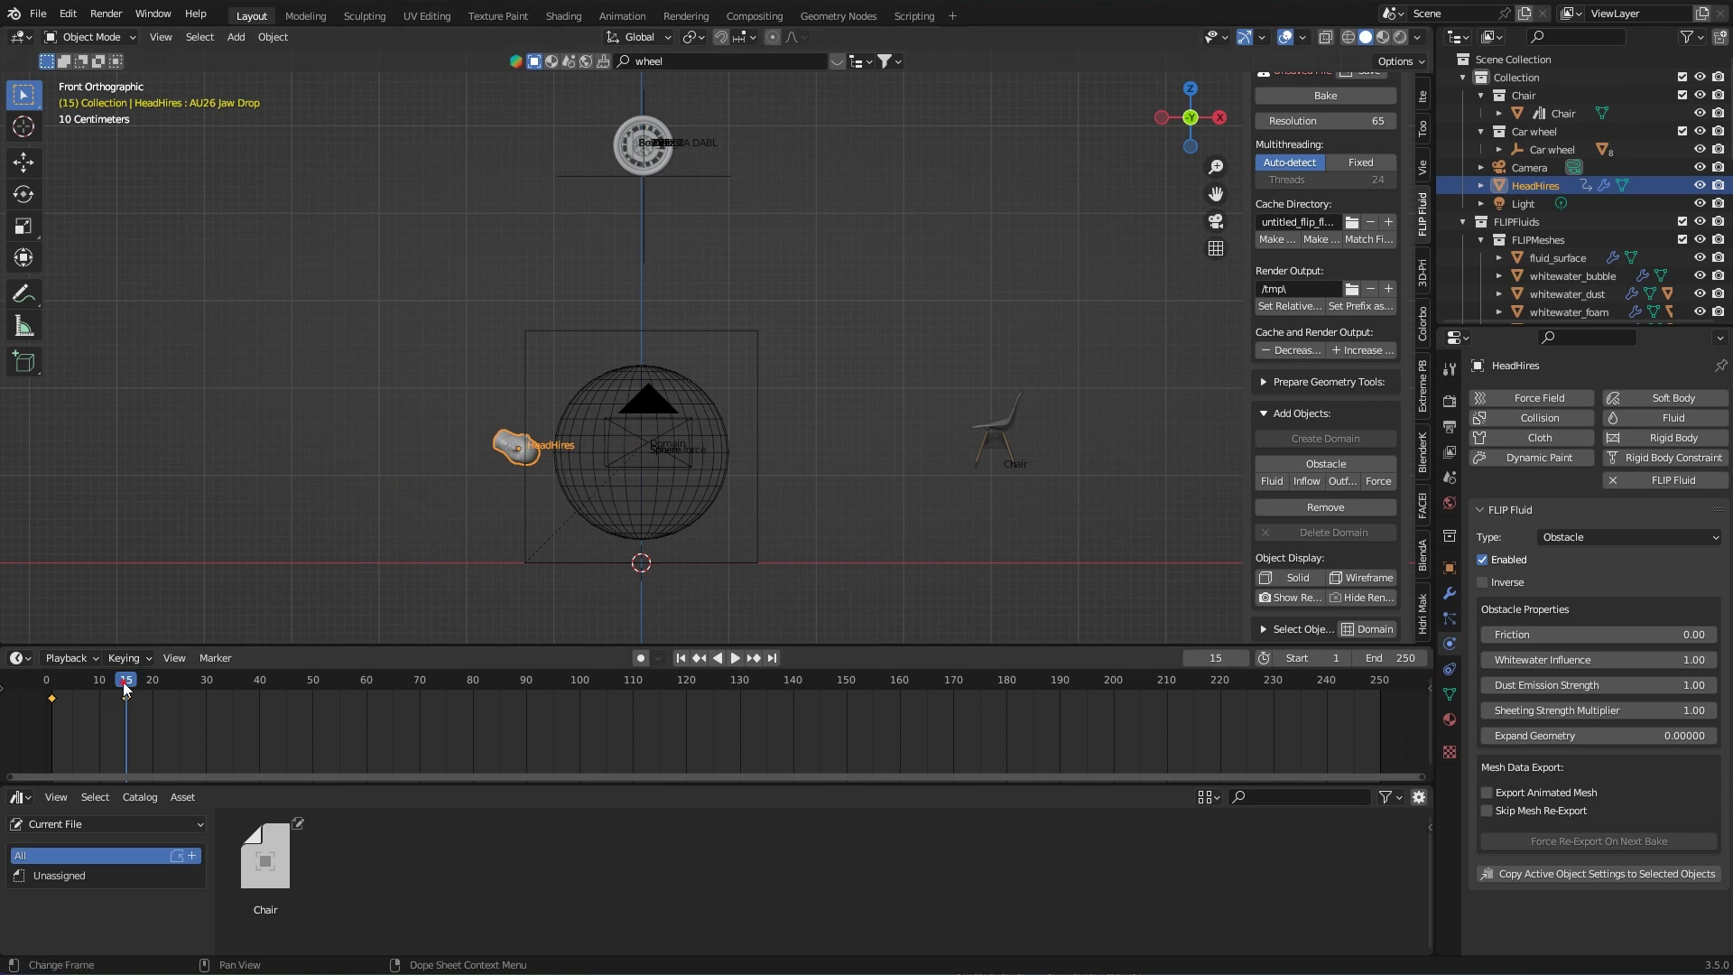
pyautogui.hotkey('shift', 'Left')
pyautogui.press('space')
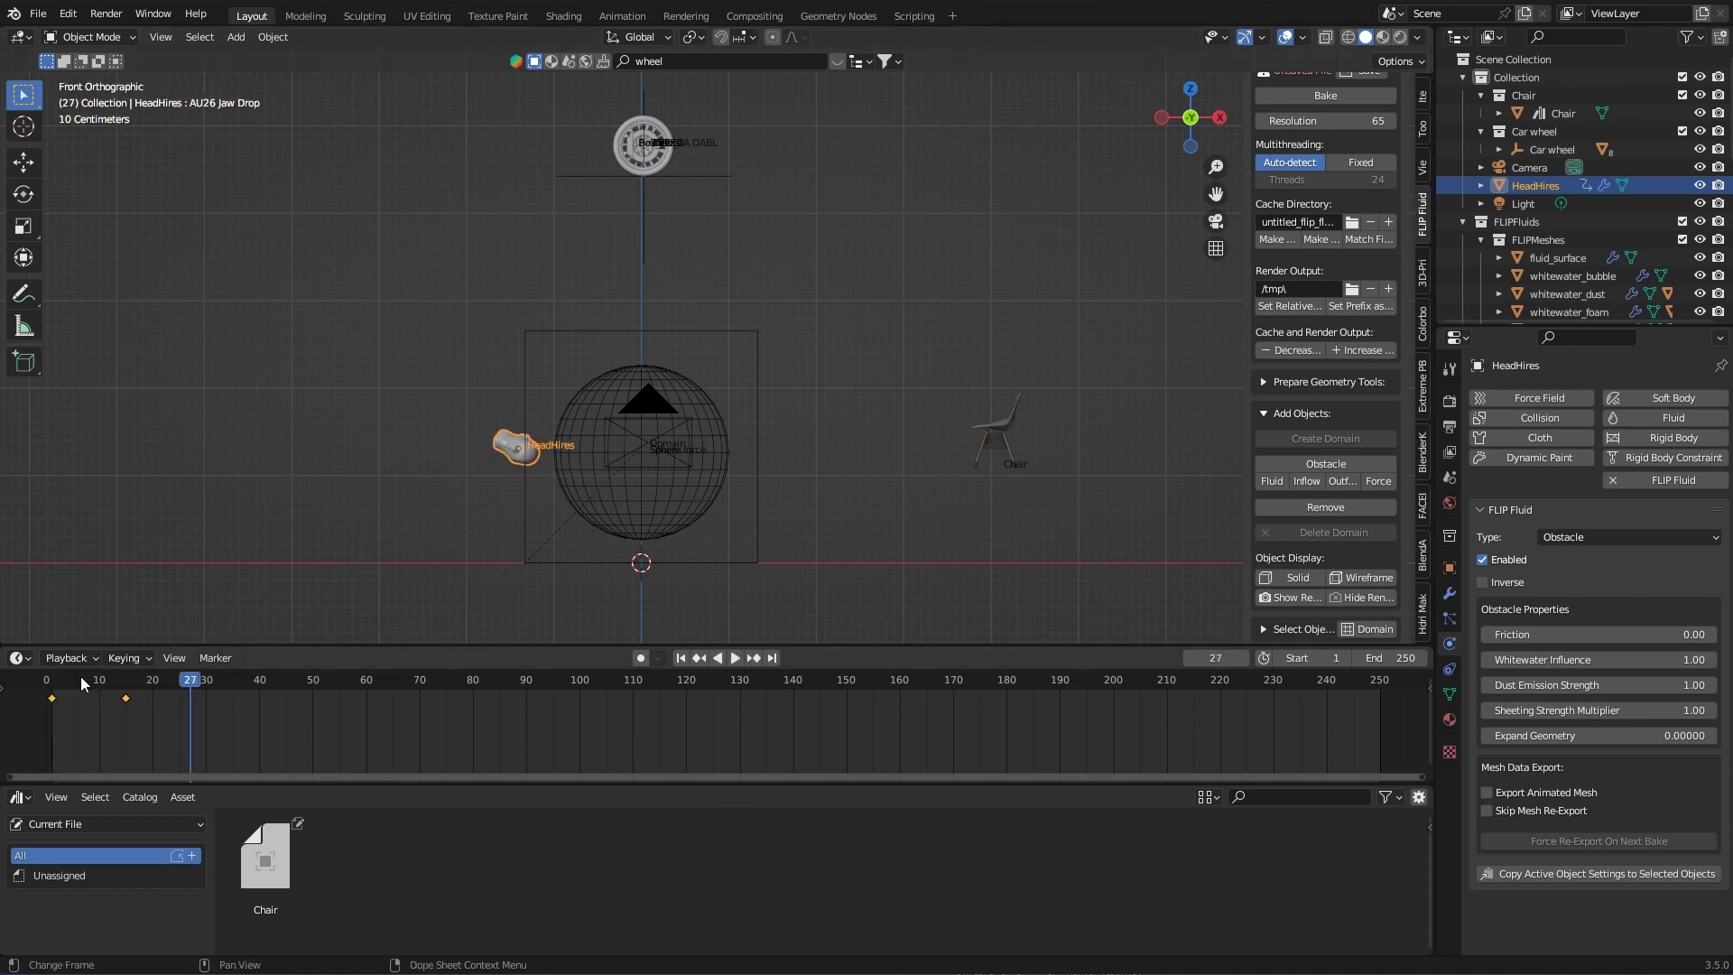
# Step: In the Graph Editor, select all the head's keyframes and set their interpolation to Linear
pyautogui.hotkey('shift', 'Left')
pyautogui.moveTo(192, 683); pyautogui.dragTo(57, 703)
pyautogui.click(18, 658)
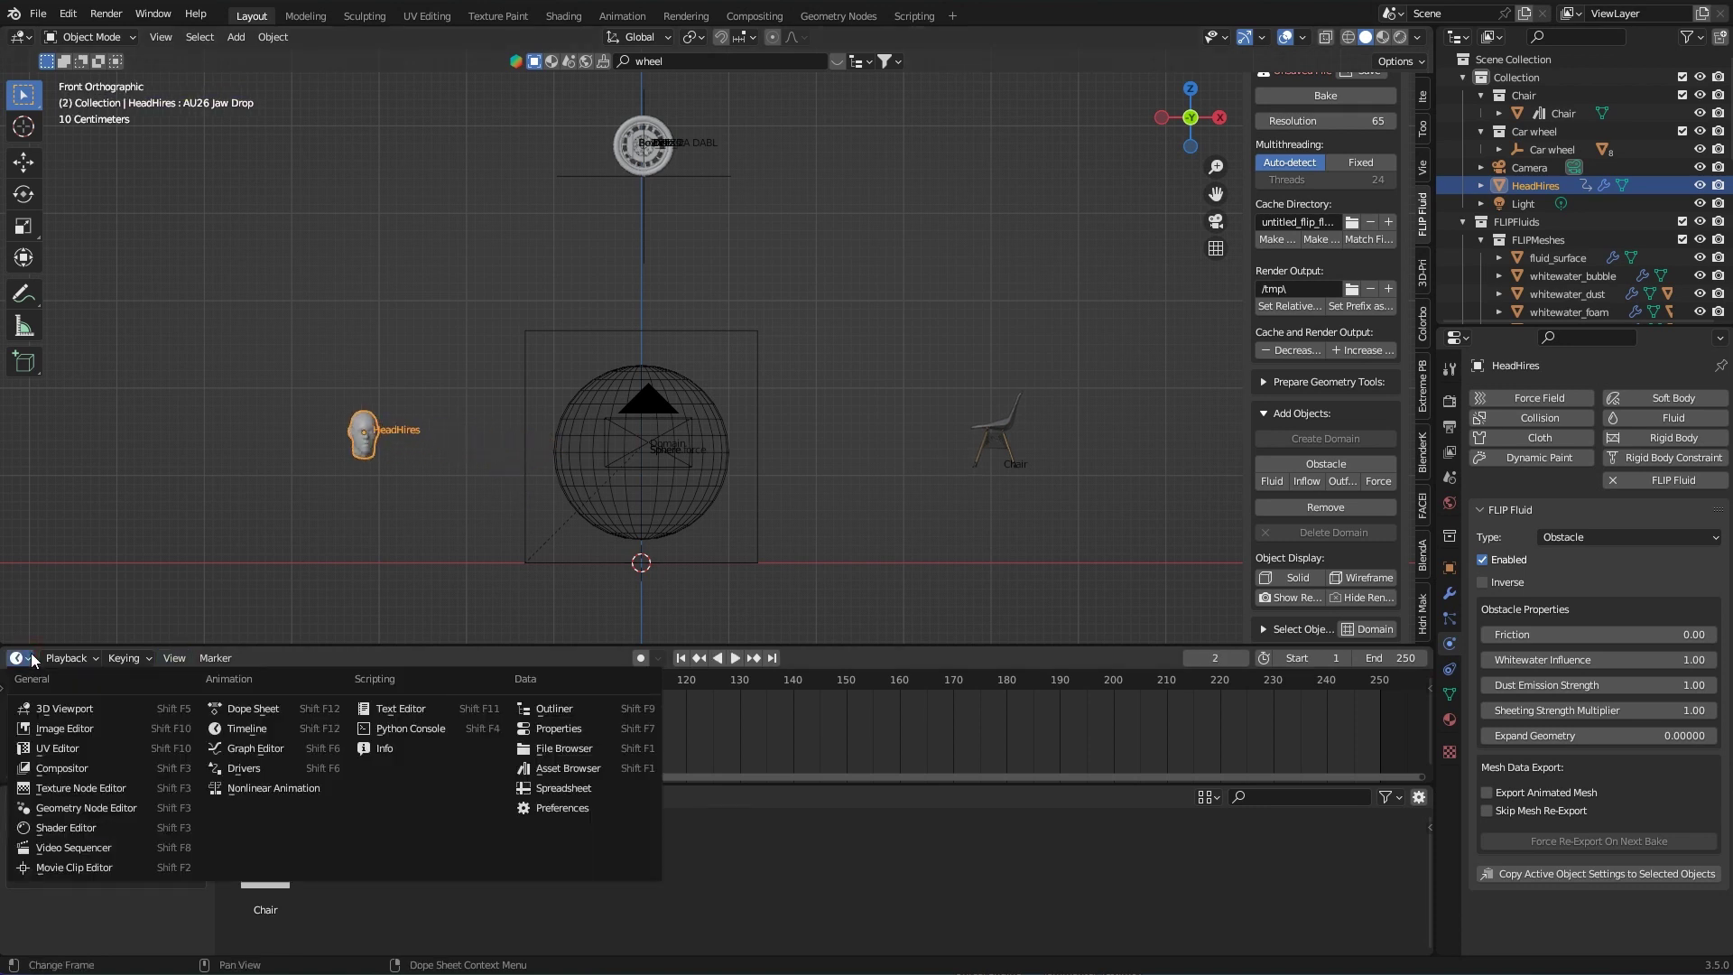
pyautogui.click(257, 747)
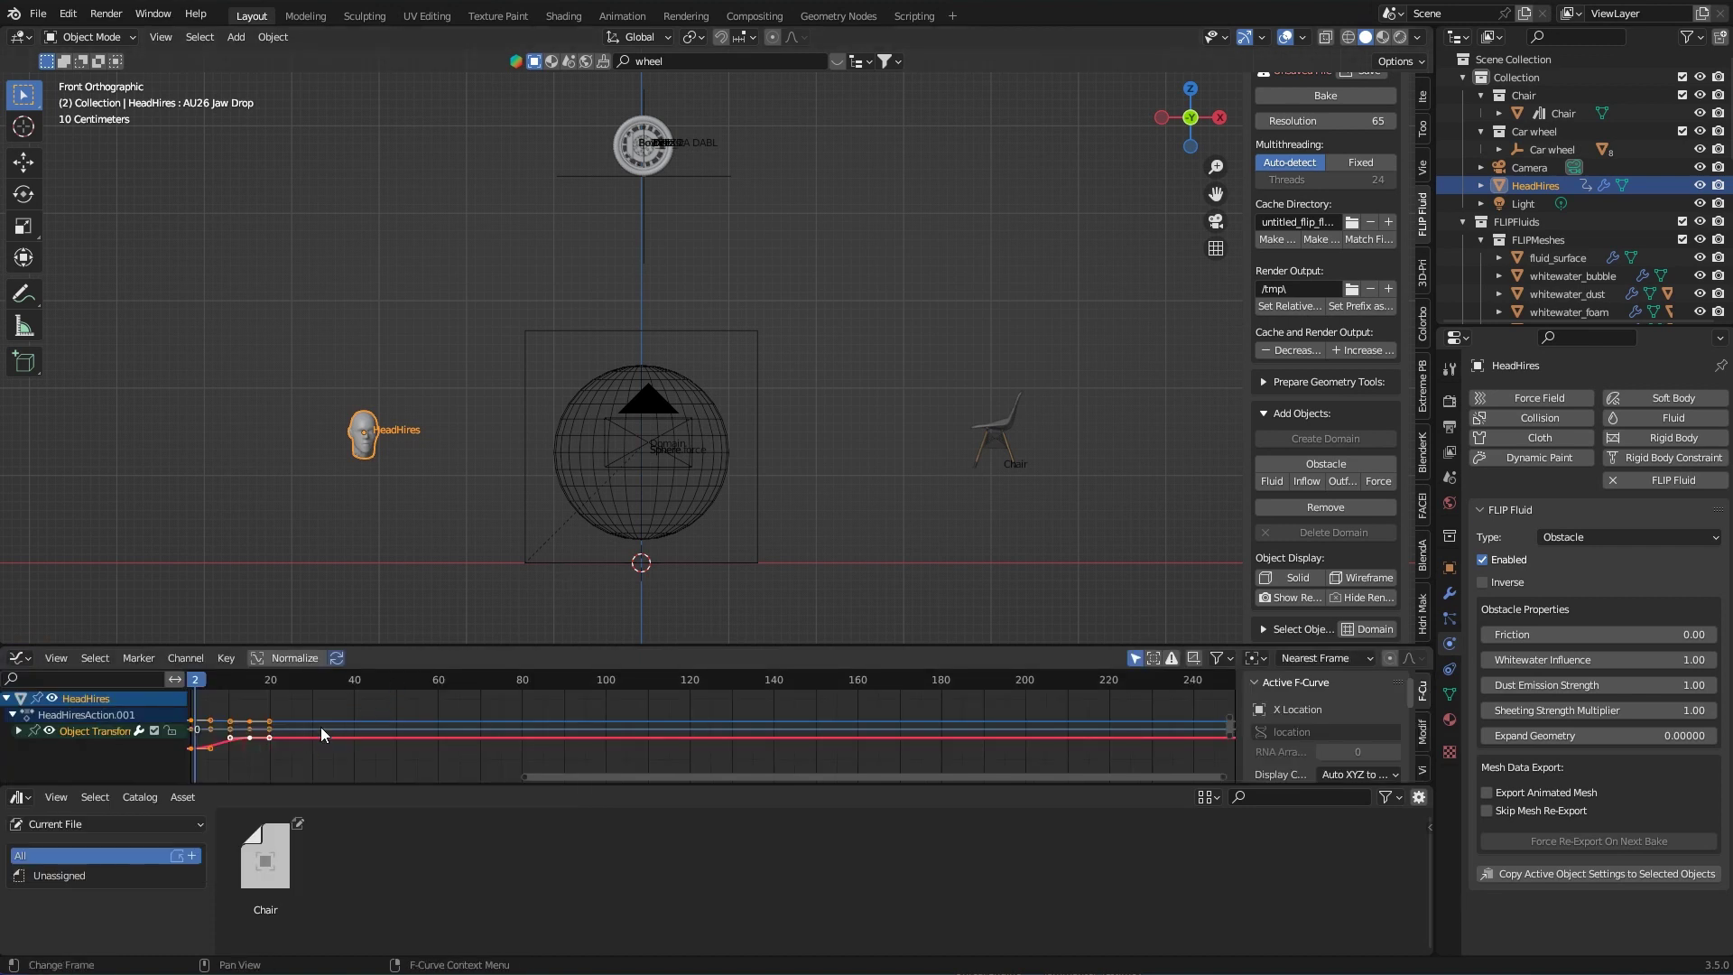
pyautogui.moveTo(422, 645); pyautogui.dragTo(422, 614)
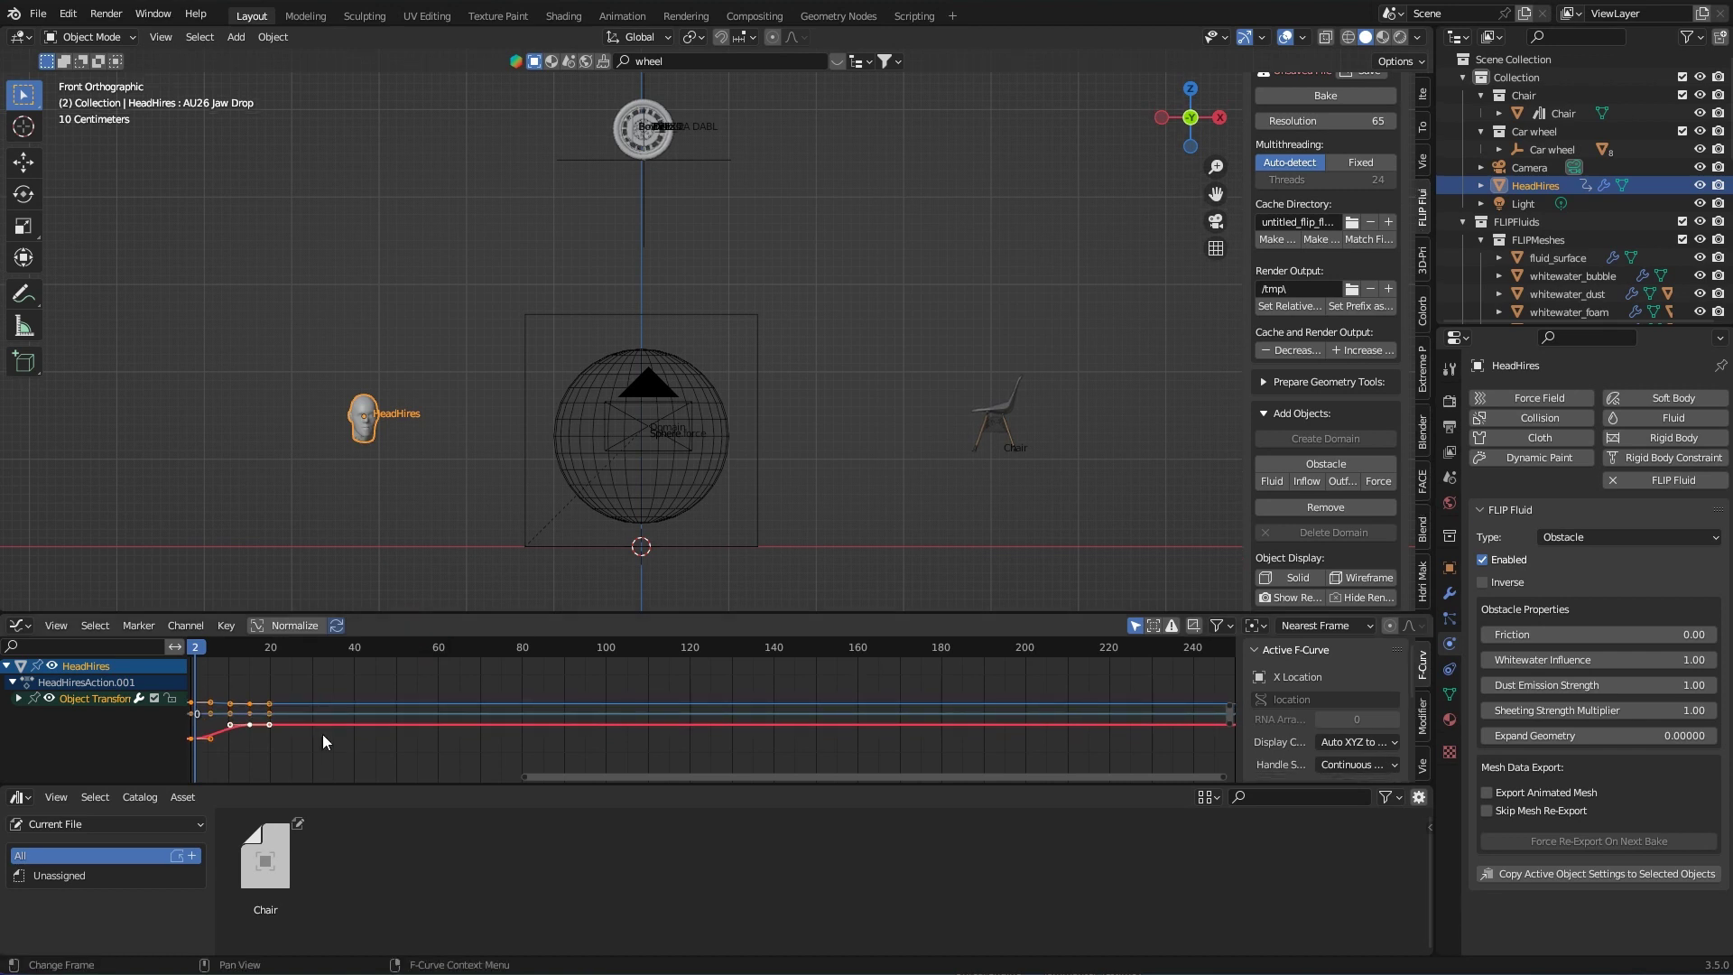
pyautogui.moveTo(359, 757); pyautogui.dragTo(284, 722)
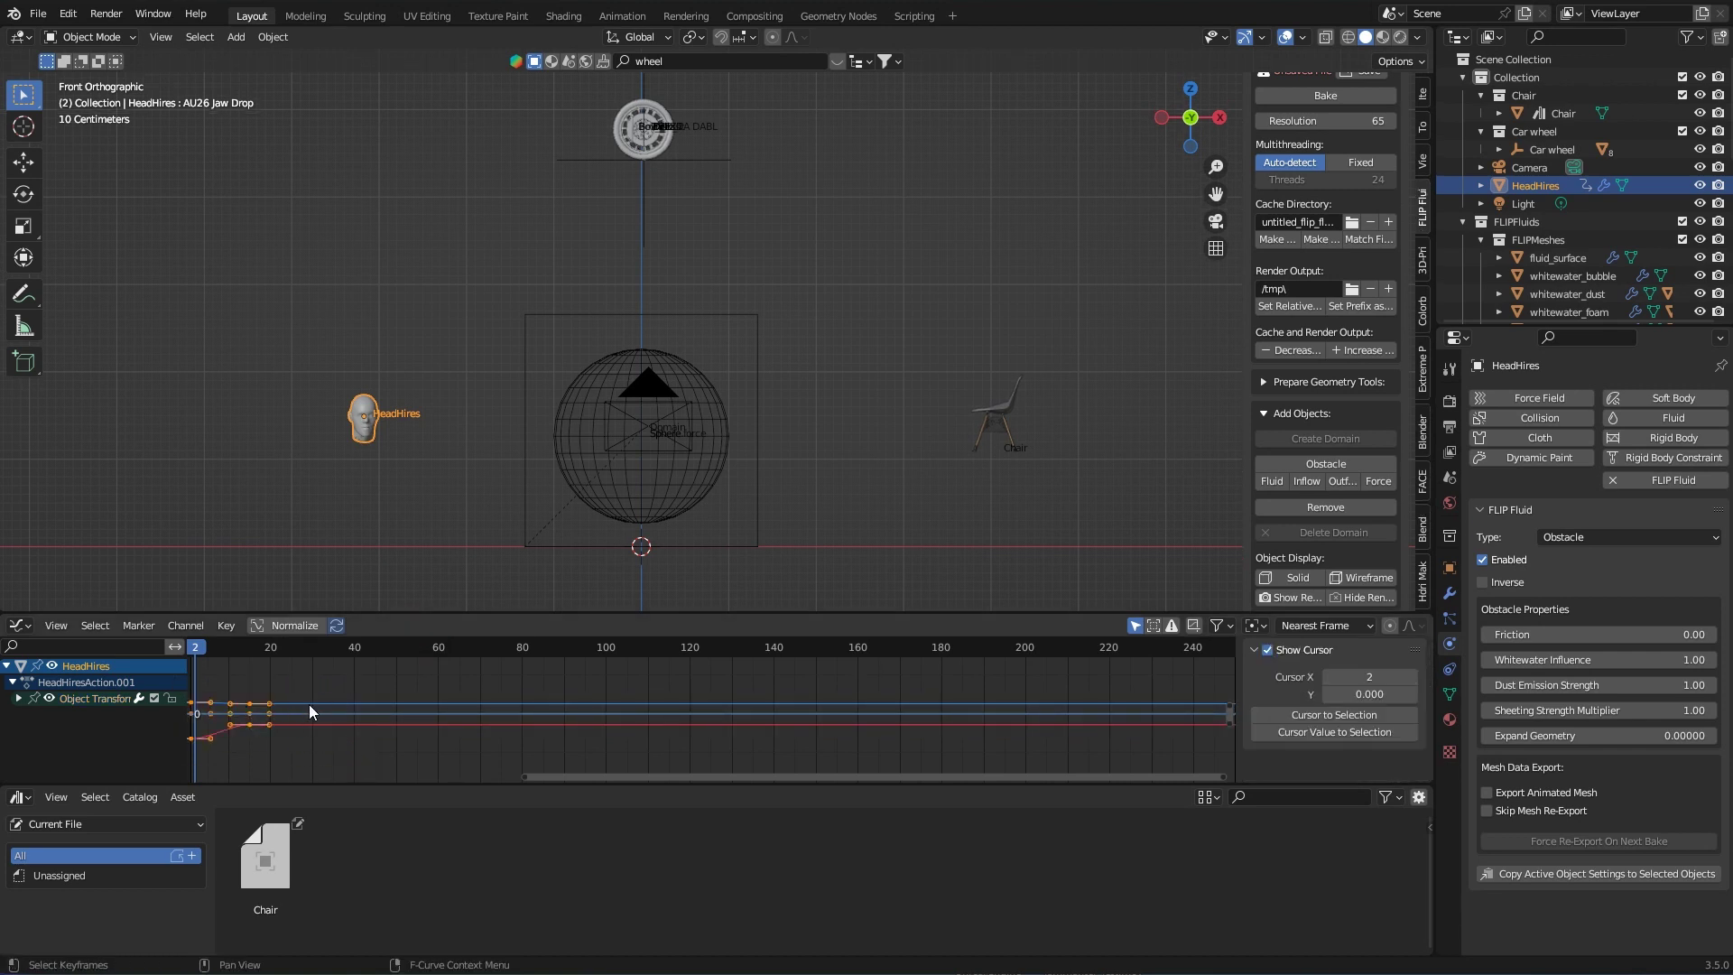
pyautogui.click(225, 625)
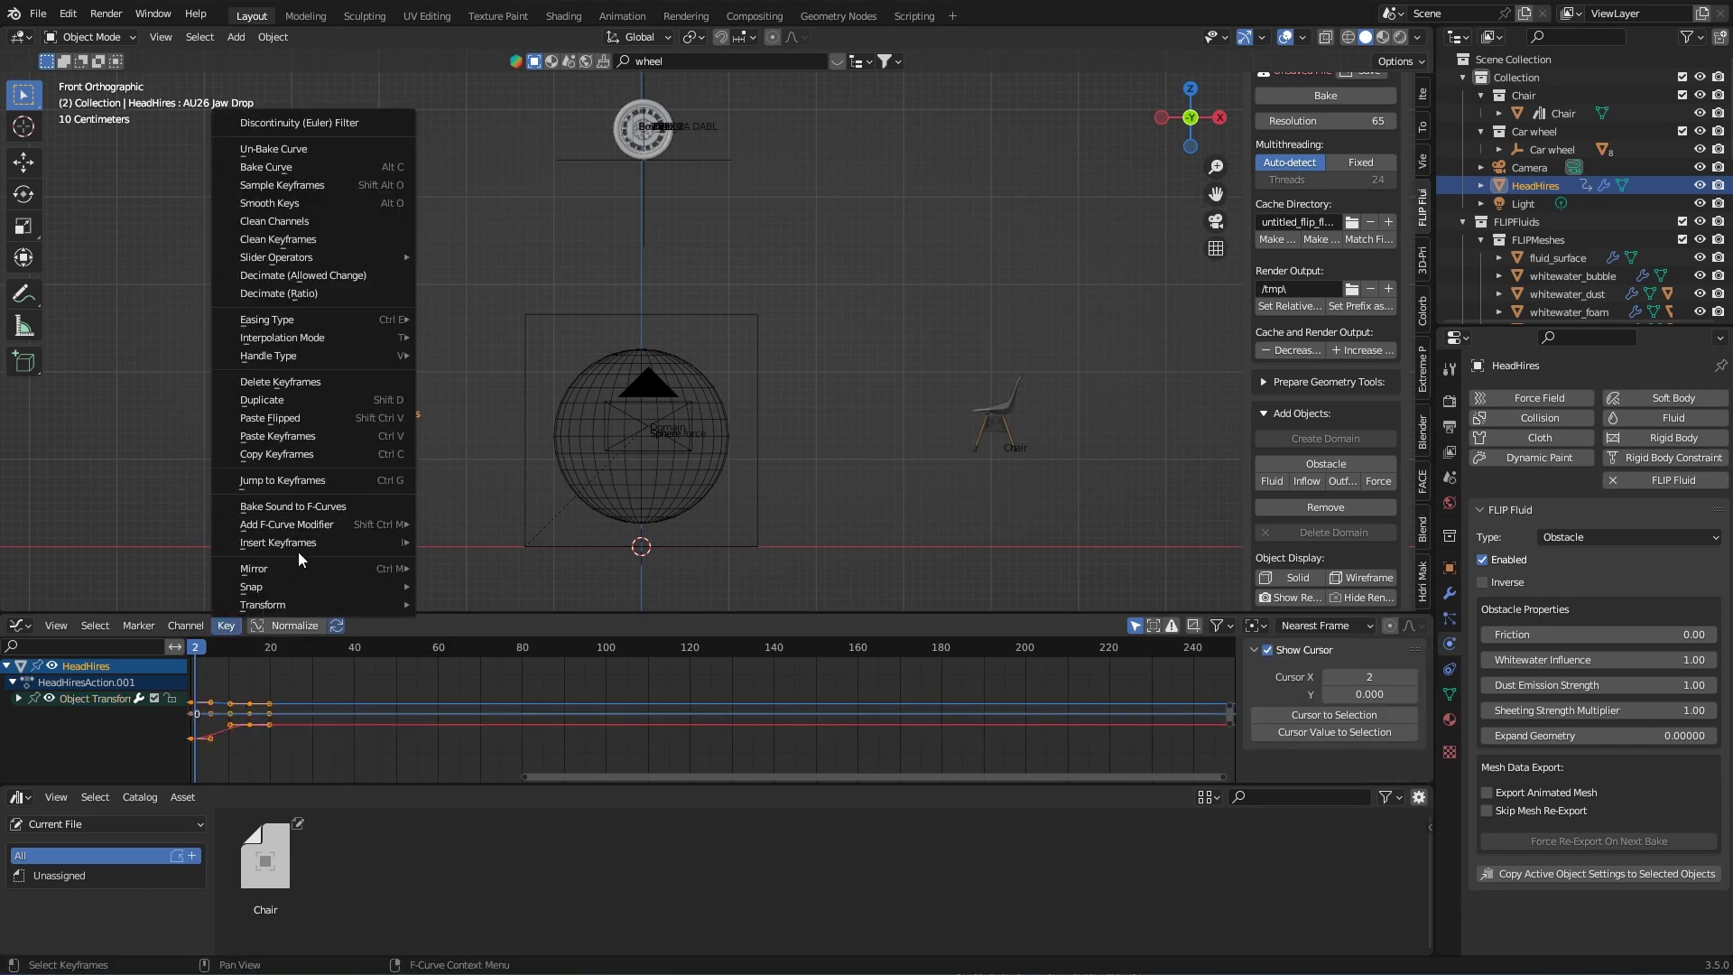
pyautogui.click(330, 338)
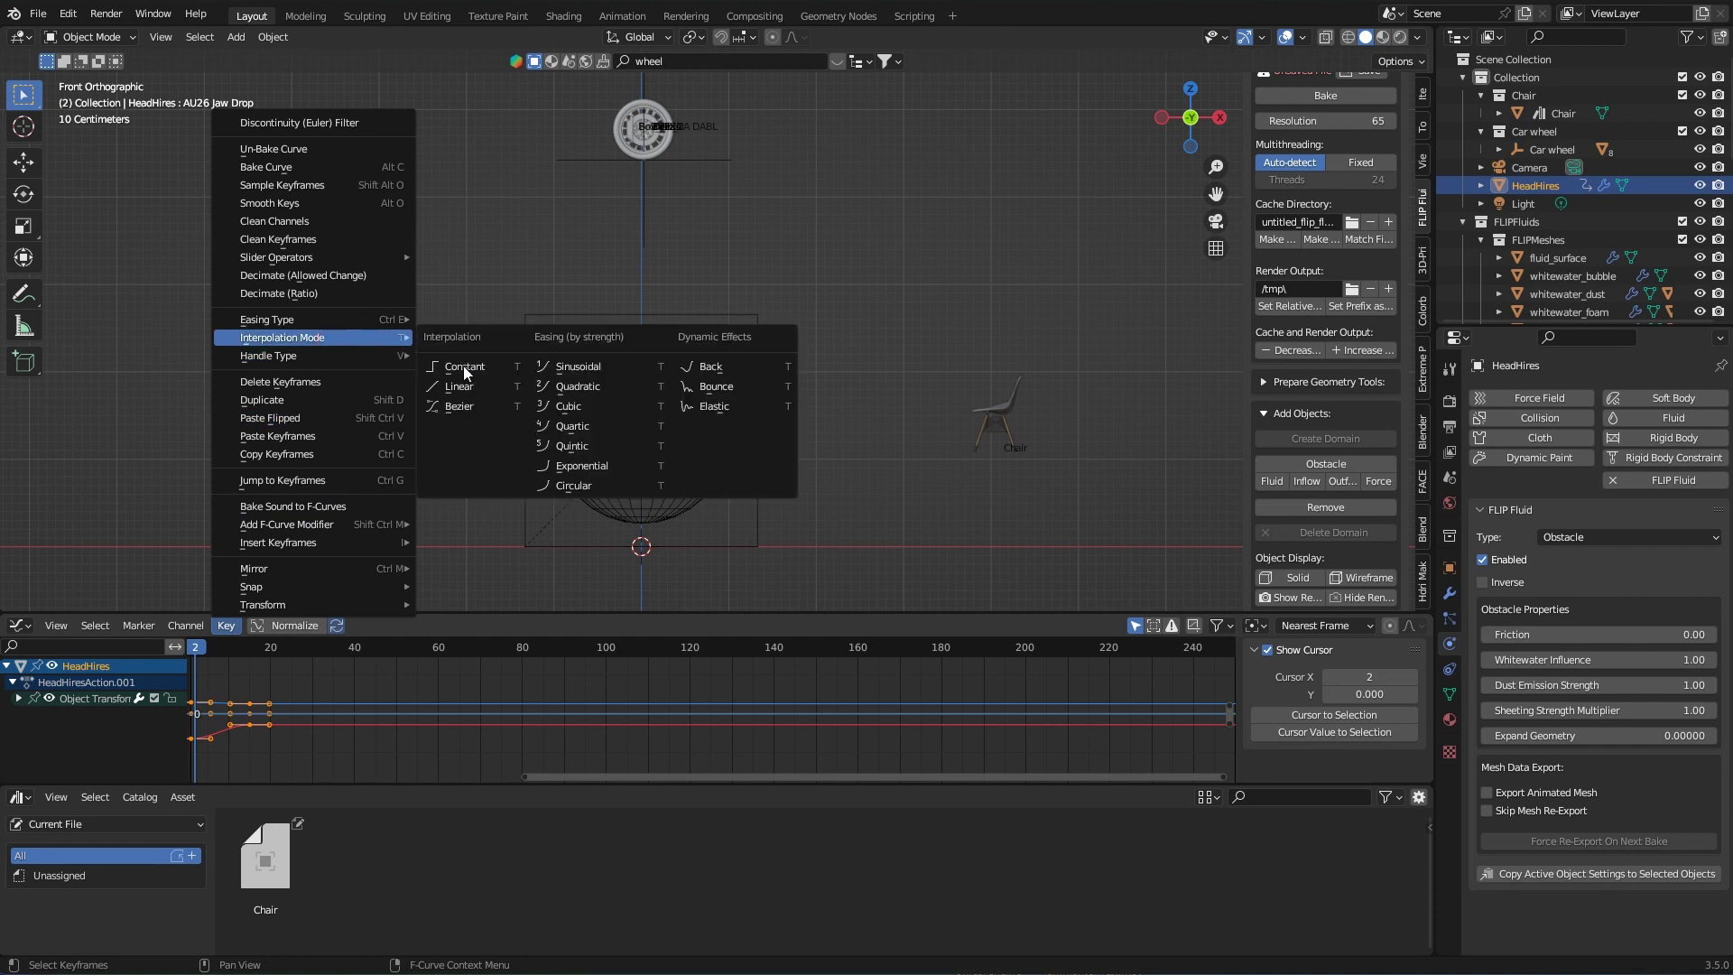
pyautogui.click(494, 392)
pyautogui.press('space')
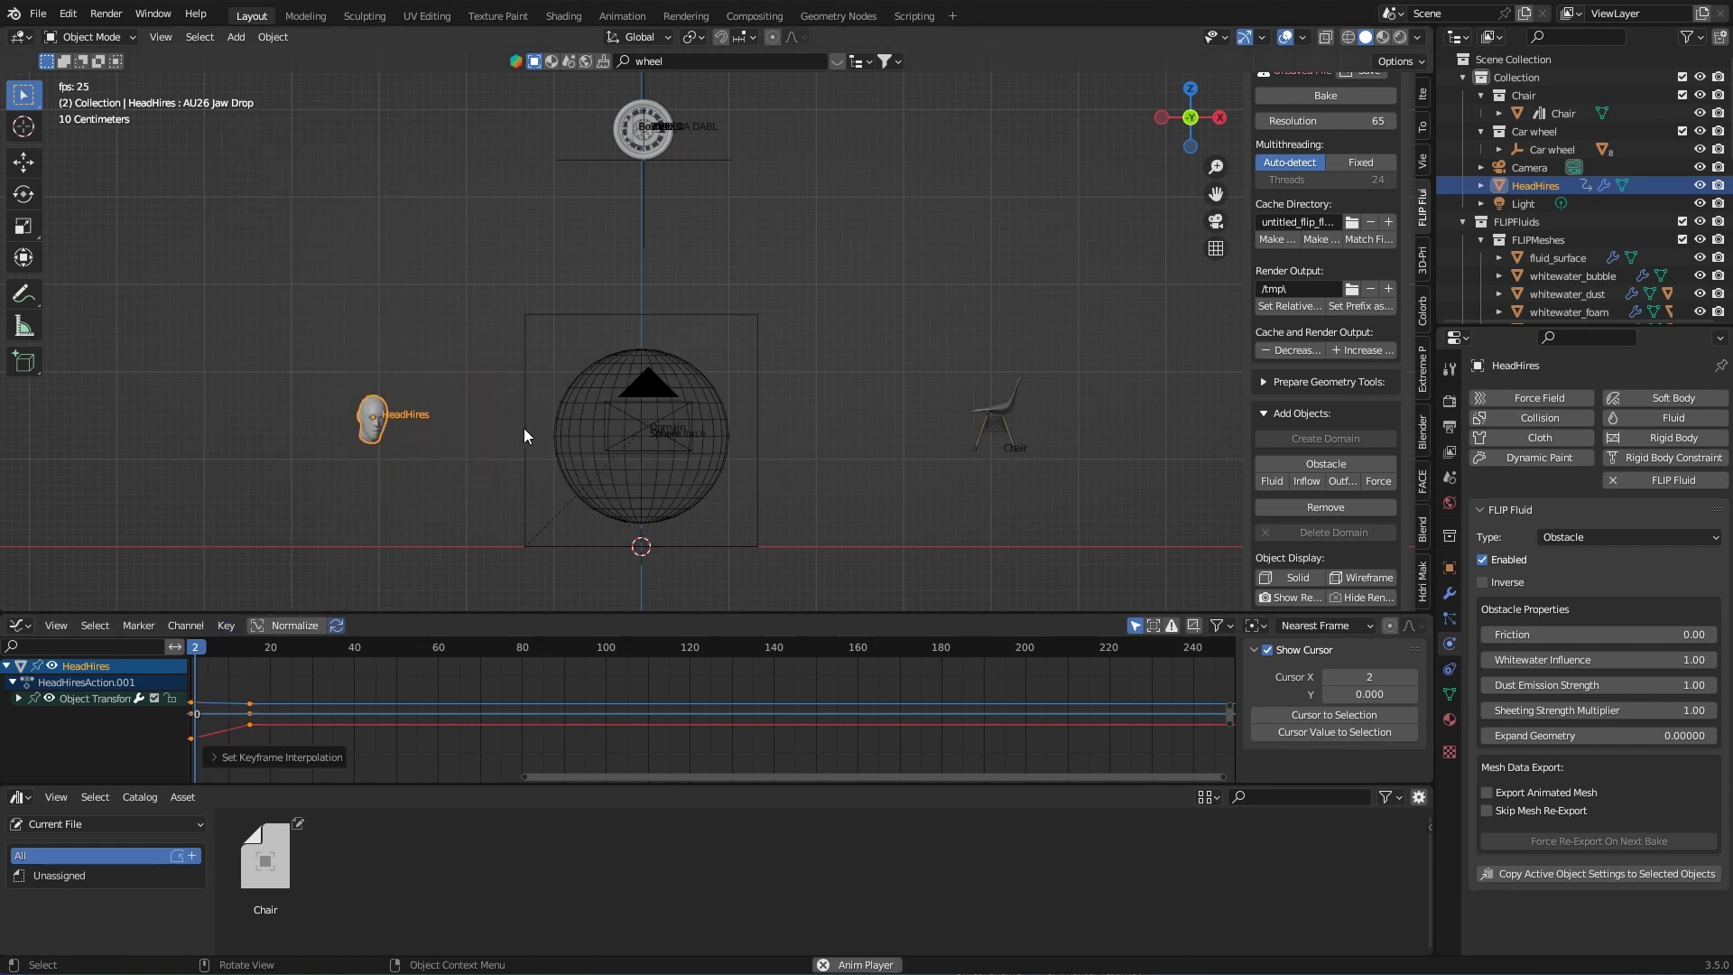
# Step: At frame 1, add an Active rigid body to the head, then scrub its motion
pyautogui.press('space')
pyautogui.hotkey('shift', 'Left')
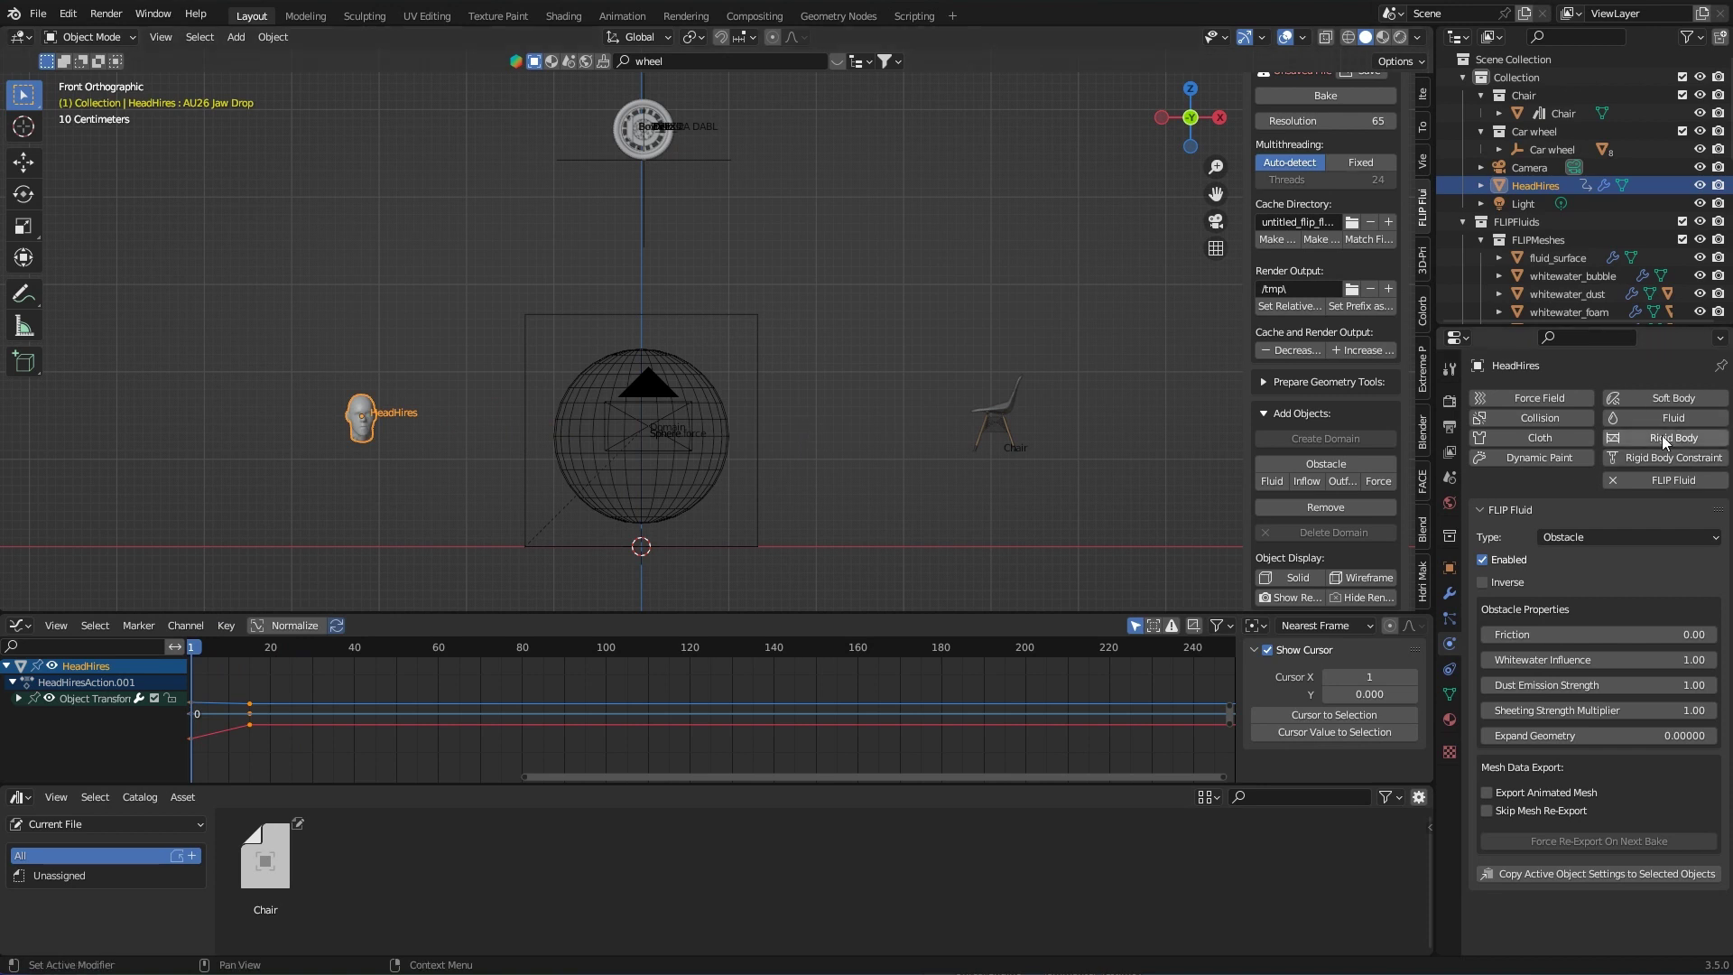
pyautogui.click(1694, 440)
pyautogui.click(1638, 537)
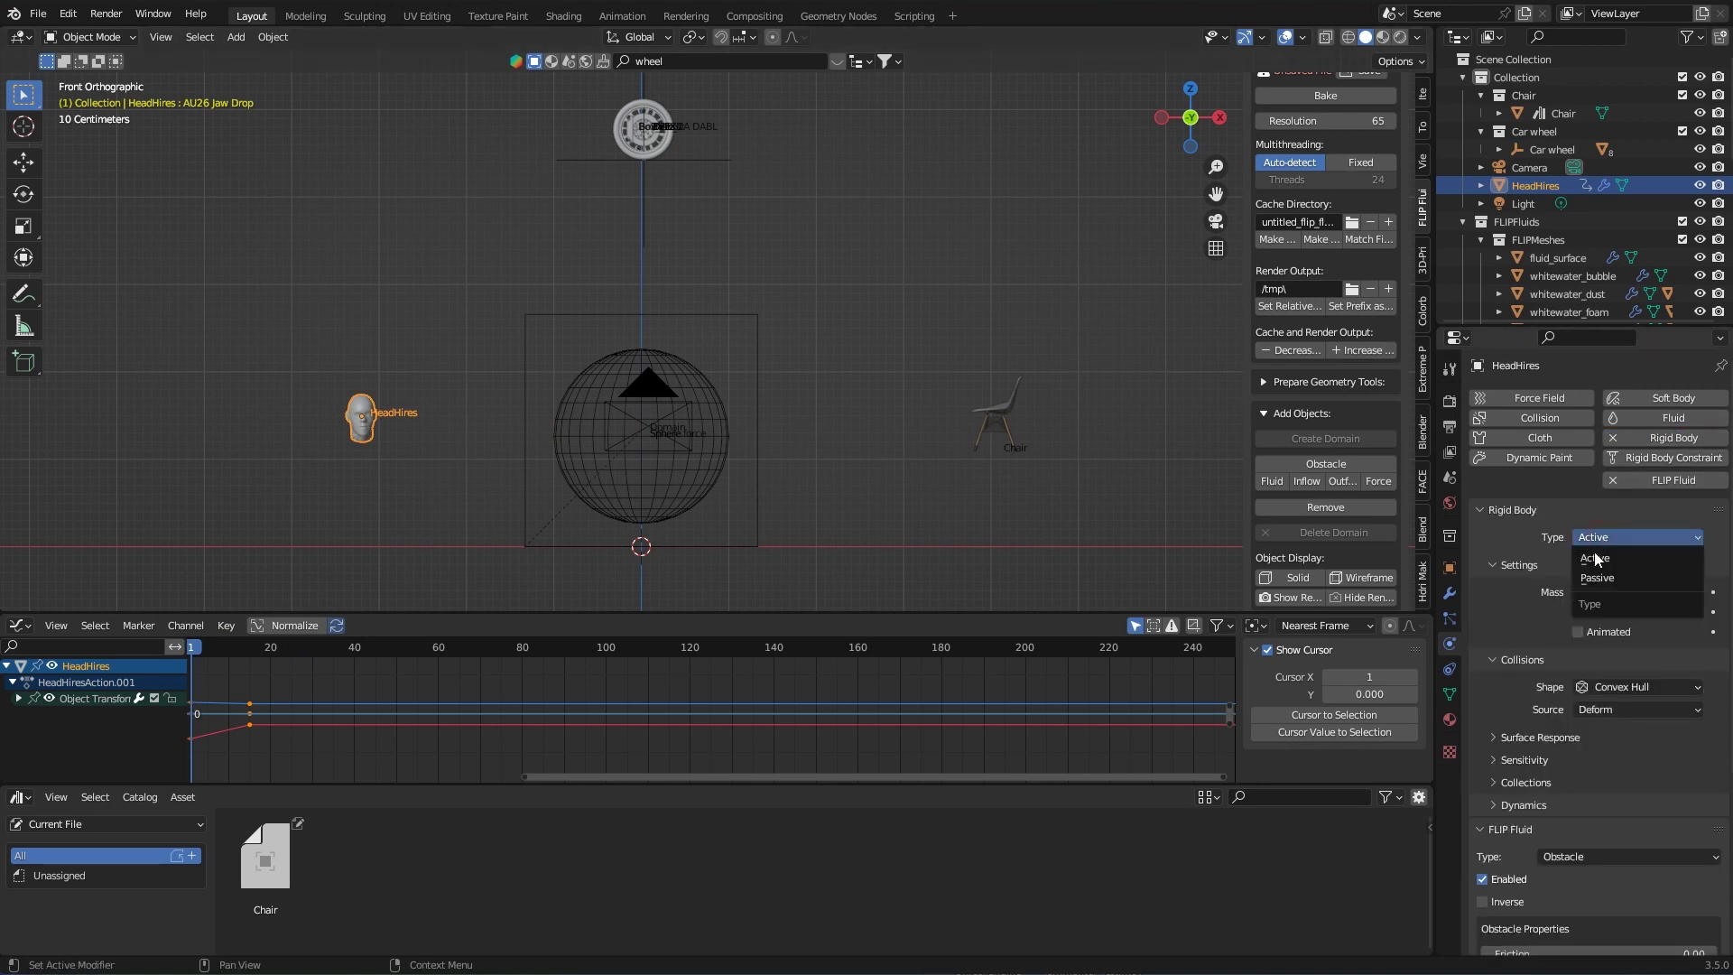
pyautogui.click(1616, 555)
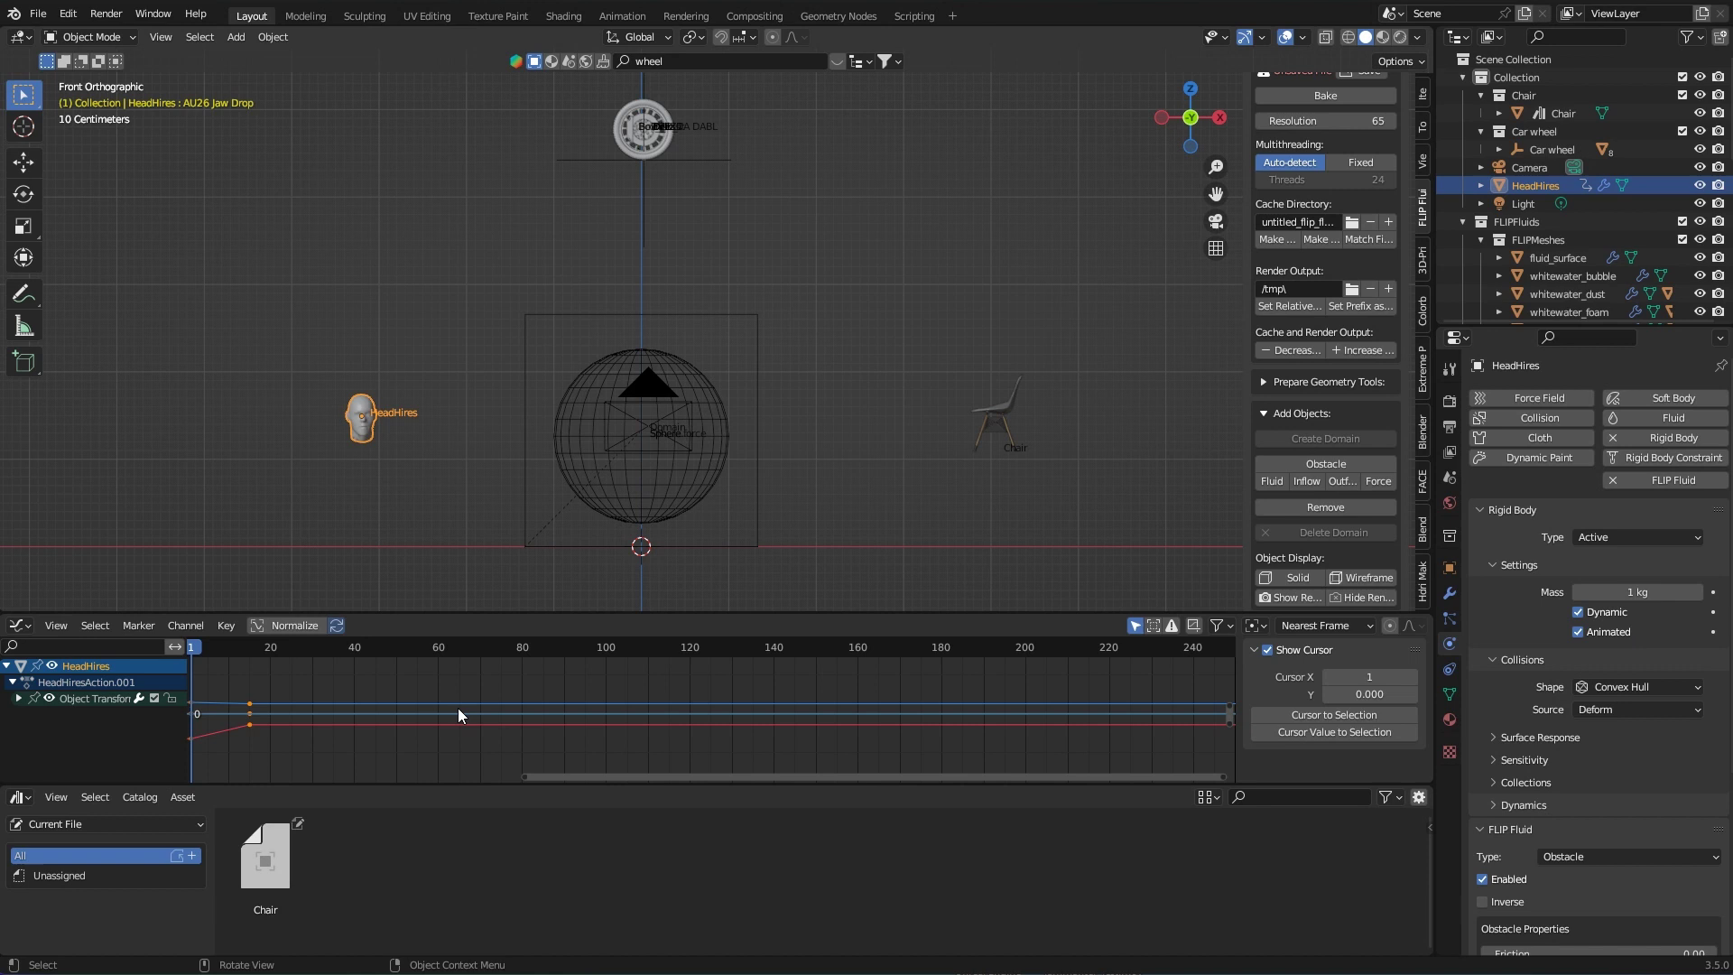
pyautogui.moveTo(197, 650); pyautogui.dragTo(305, 658)
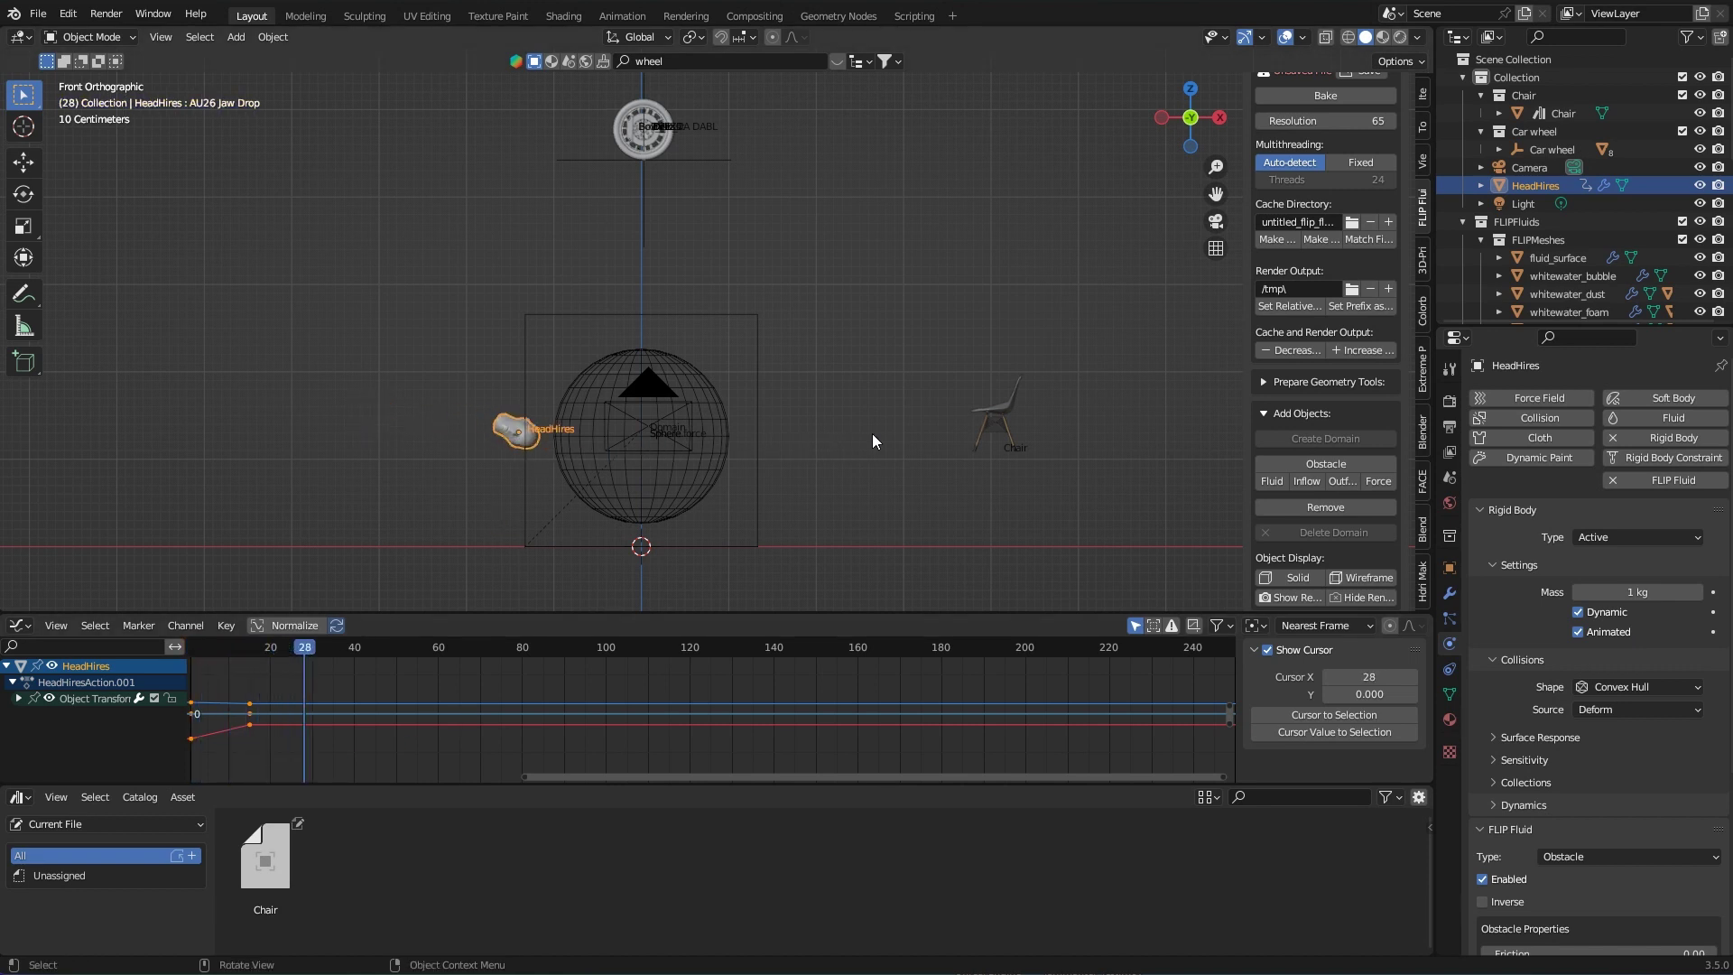
# Step: Set scene gravity to Z 0 and X 9.81 m/s², and expand the Rigid Body World panel
pyautogui.moveTo(301, 652); pyautogui.dragTo(246, 655)
pyautogui.click(1450, 477)
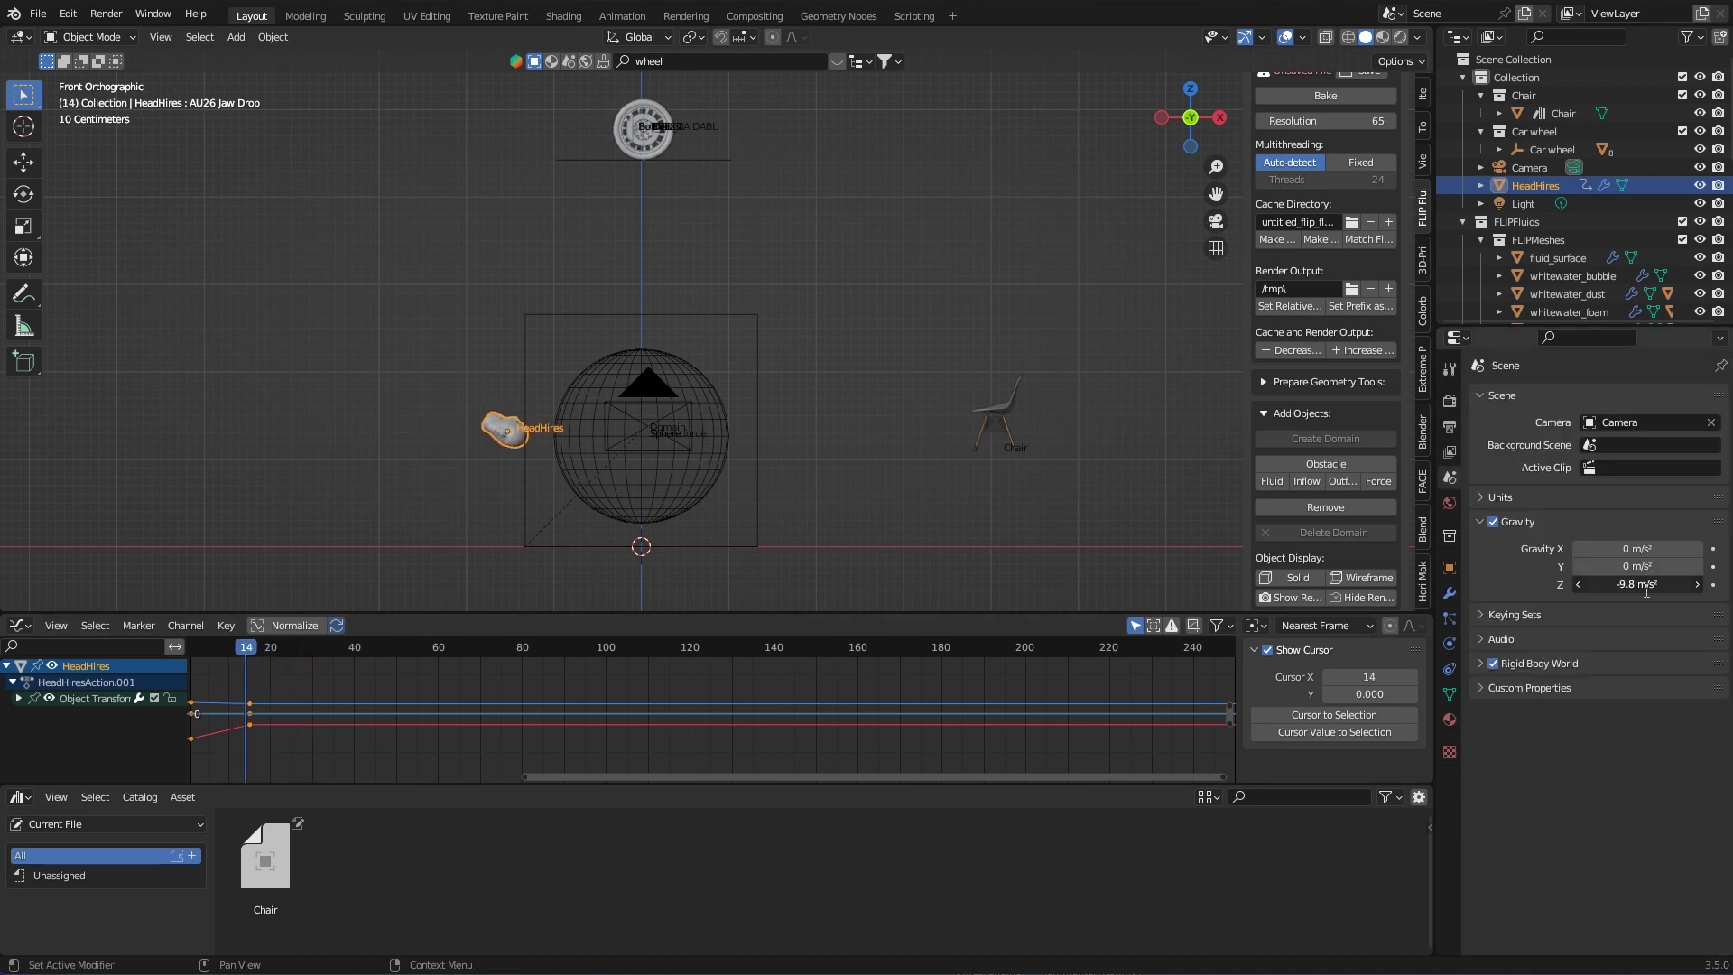
pyautogui.doubleClick(1674, 587)
pyautogui.write('0')
pyautogui.press('Return')
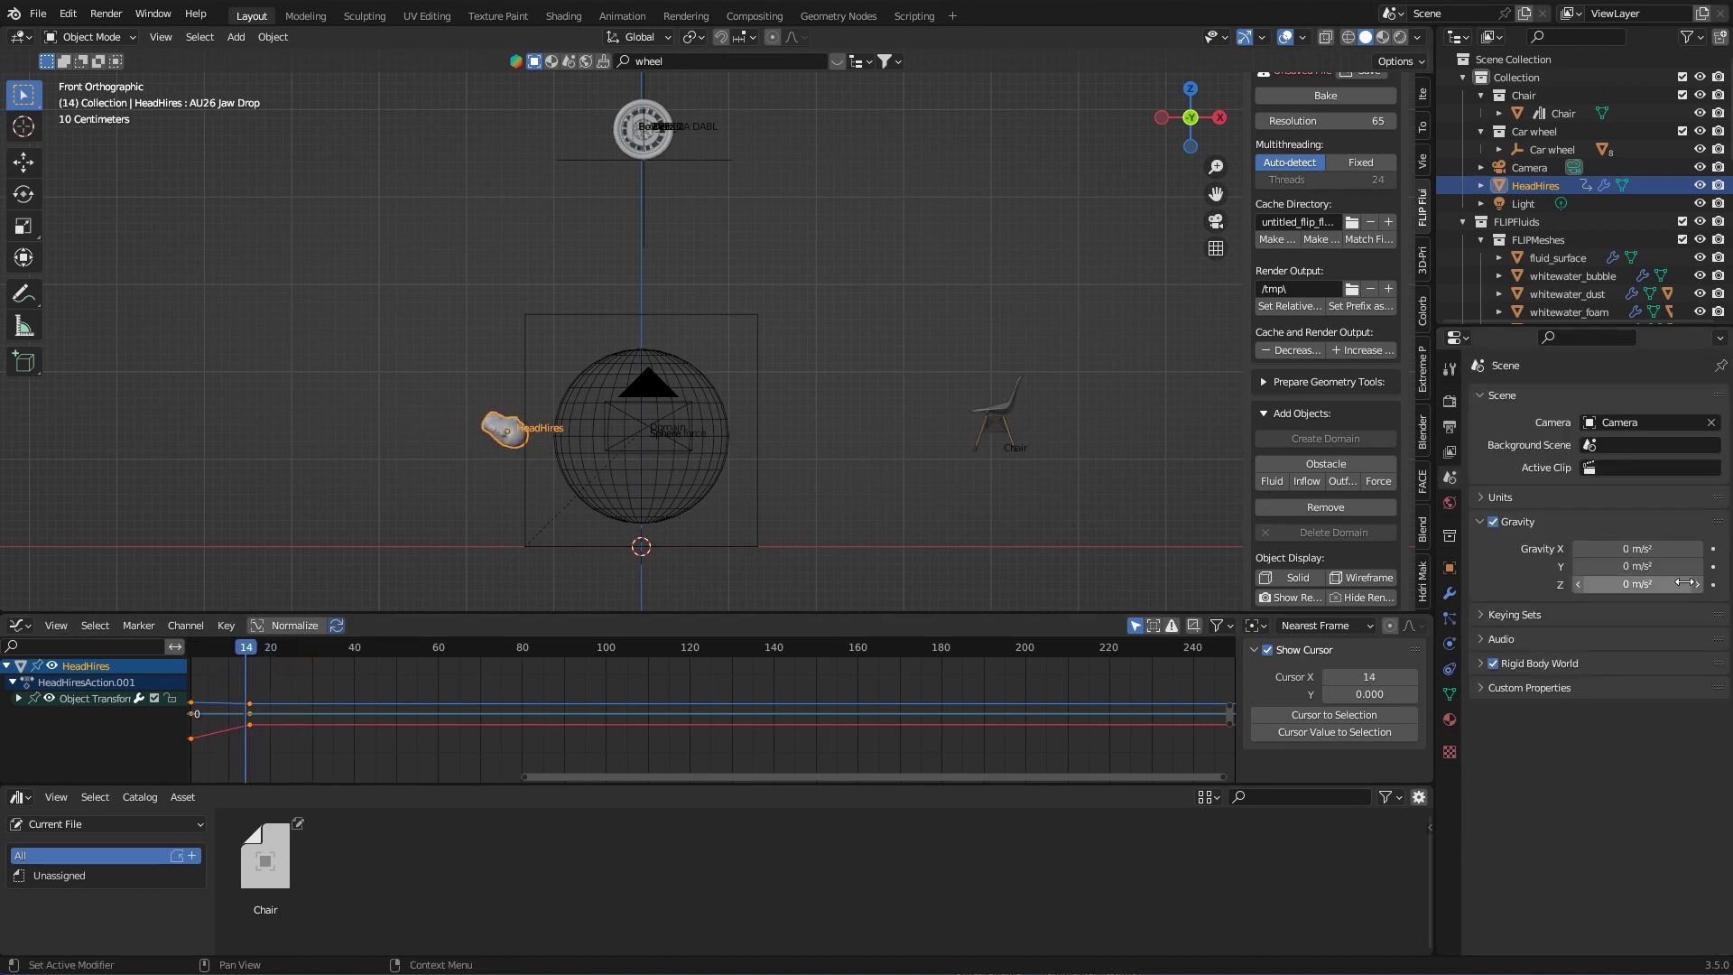
pyautogui.doubleClick(1651, 549)
pyautogui.write('9.81')
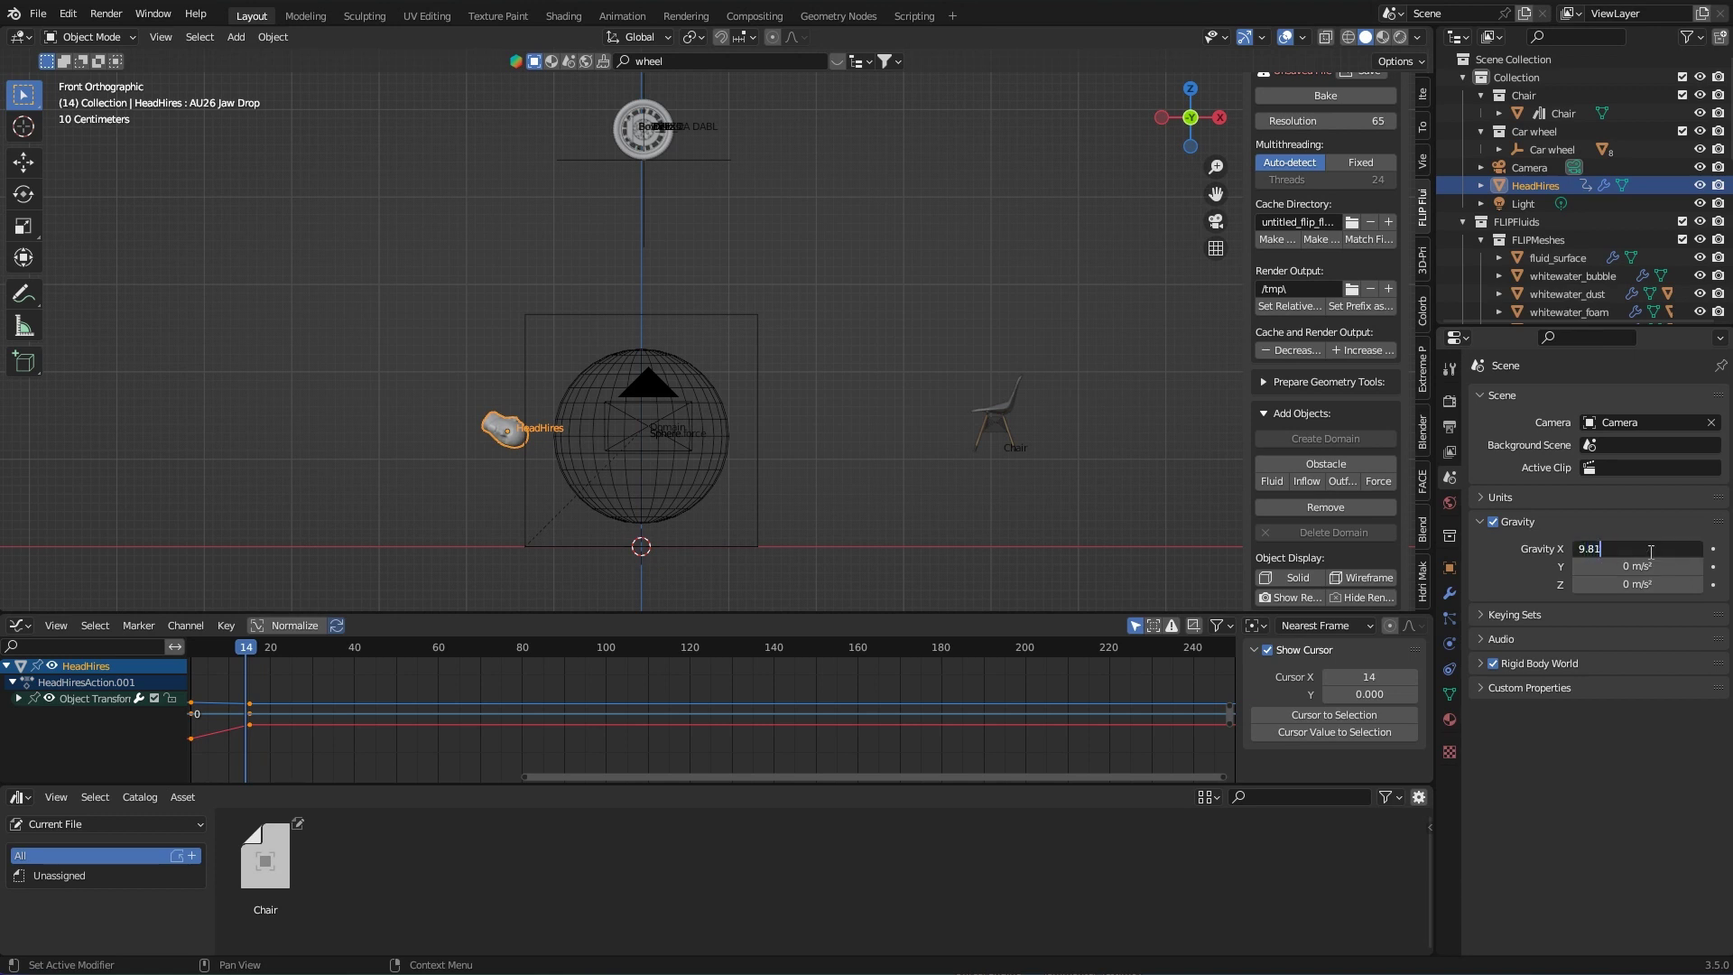
pyautogui.press('Return')
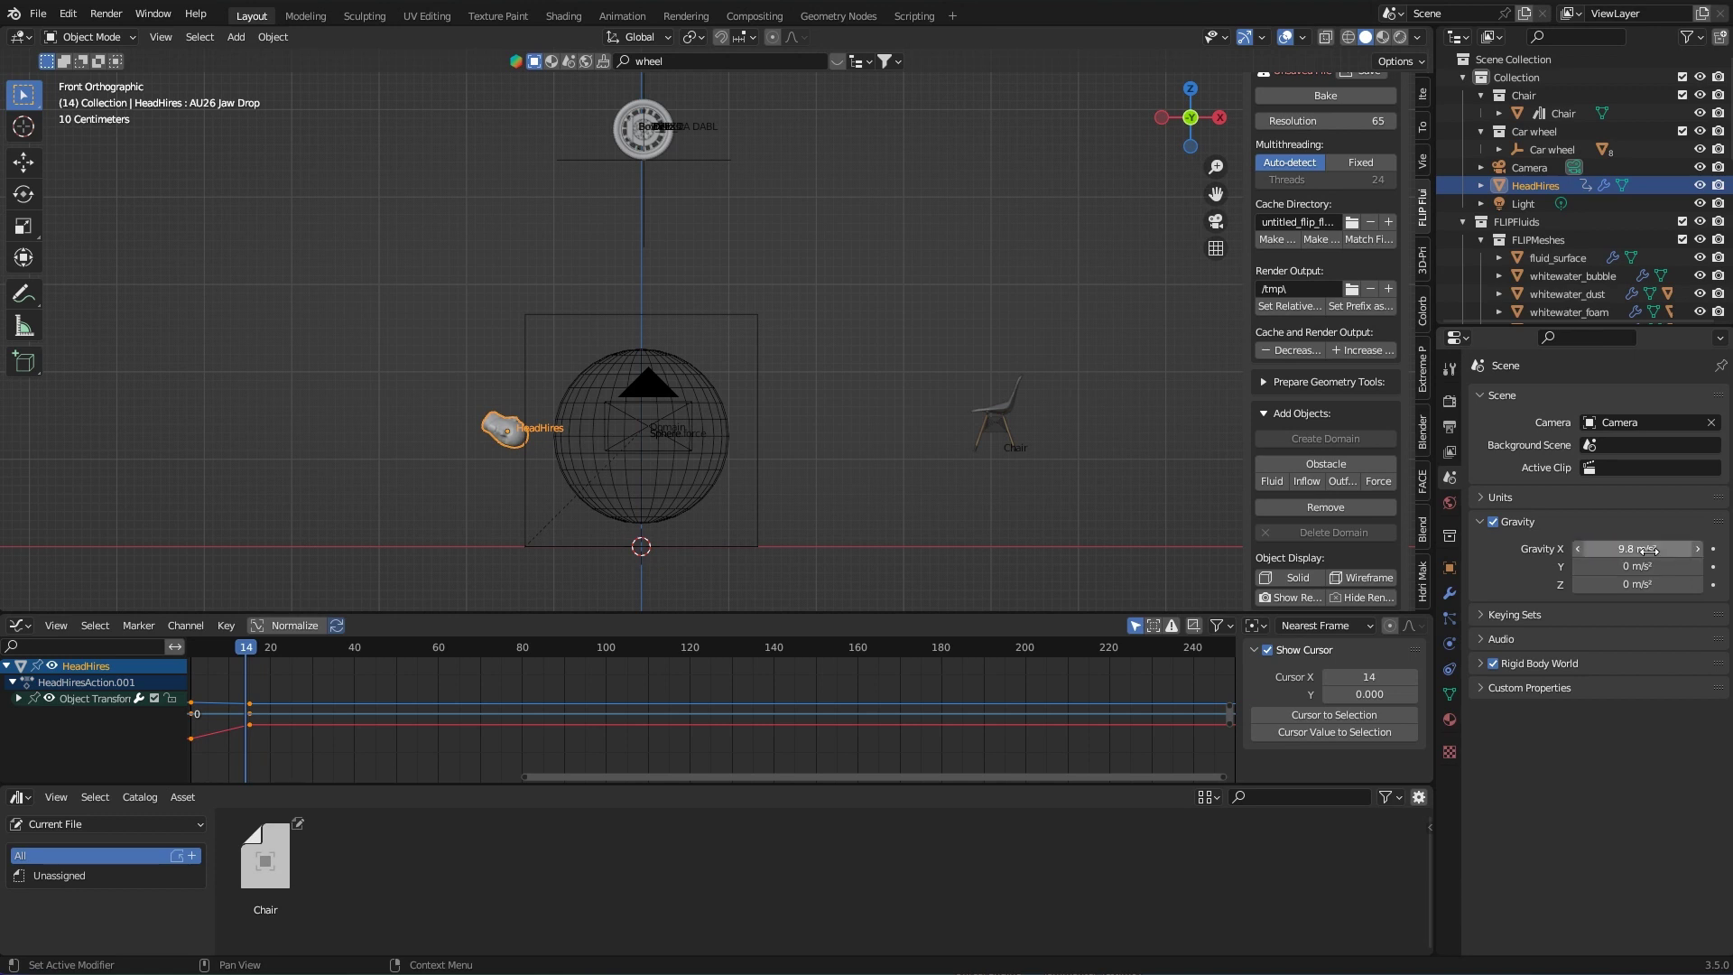
pyautogui.click(1540, 663)
pyautogui.moveTo(266, 653); pyautogui.dragTo(259, 654)
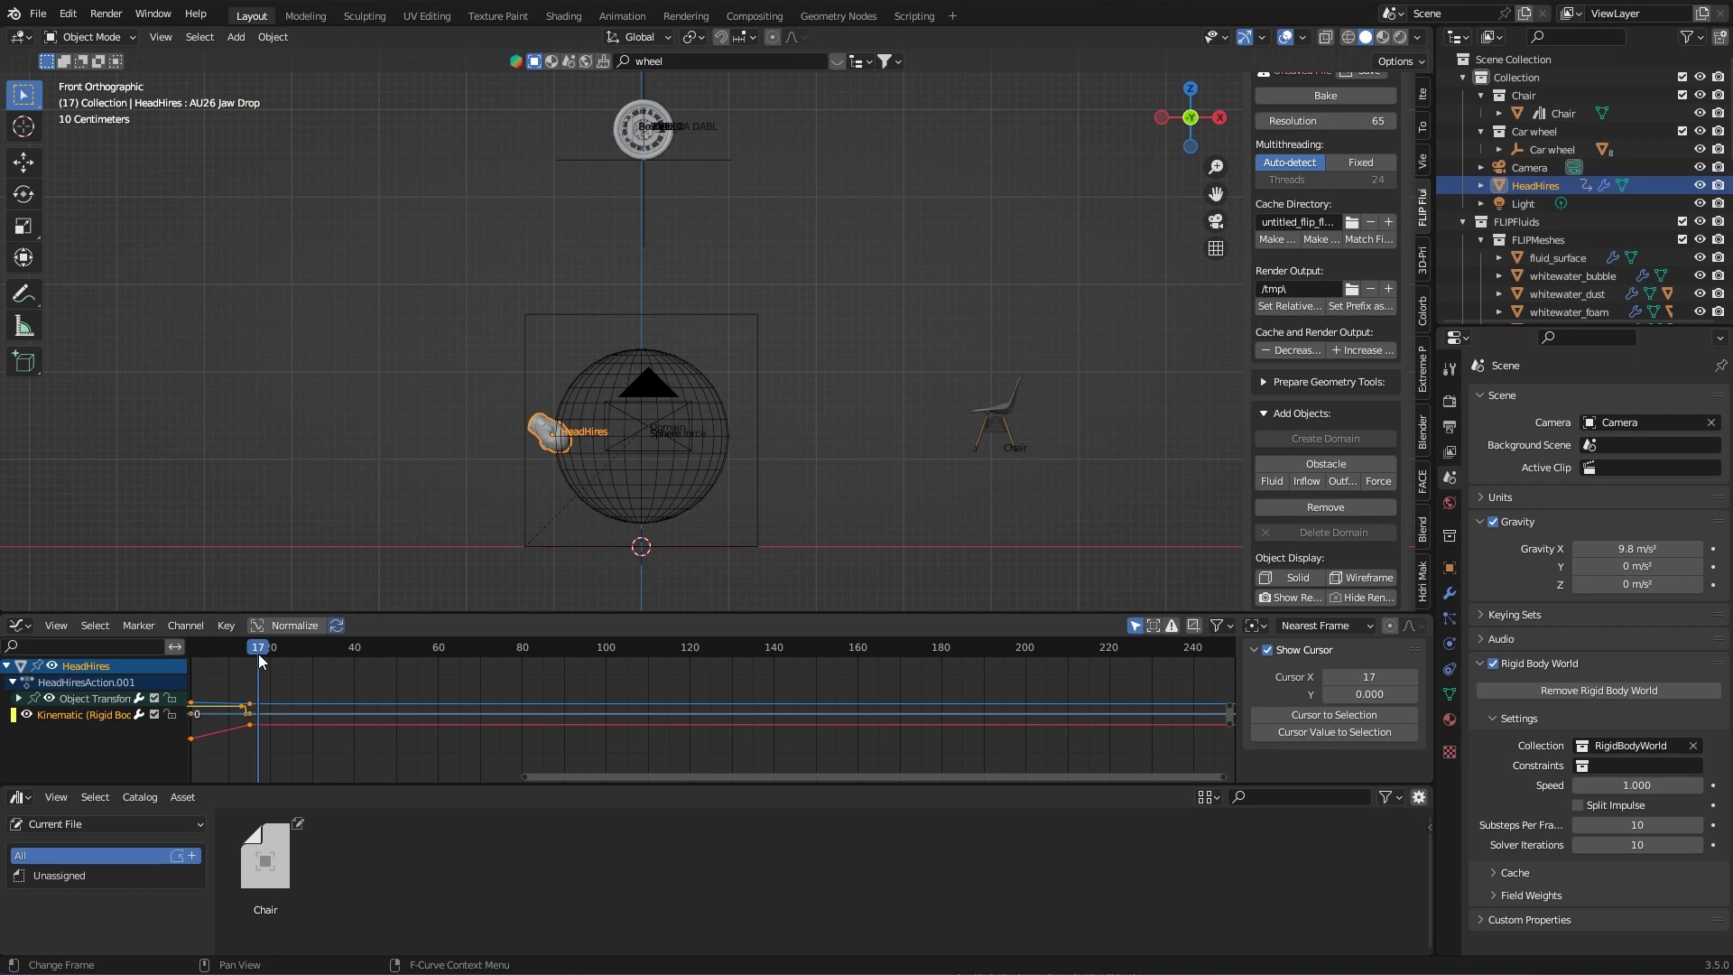
# Step: Keyframe Rigid Body World speed 1.0 at frame 15 and 0.1 at frame 16
pyautogui.moveTo(259, 654); pyautogui.dragTo(250, 655)
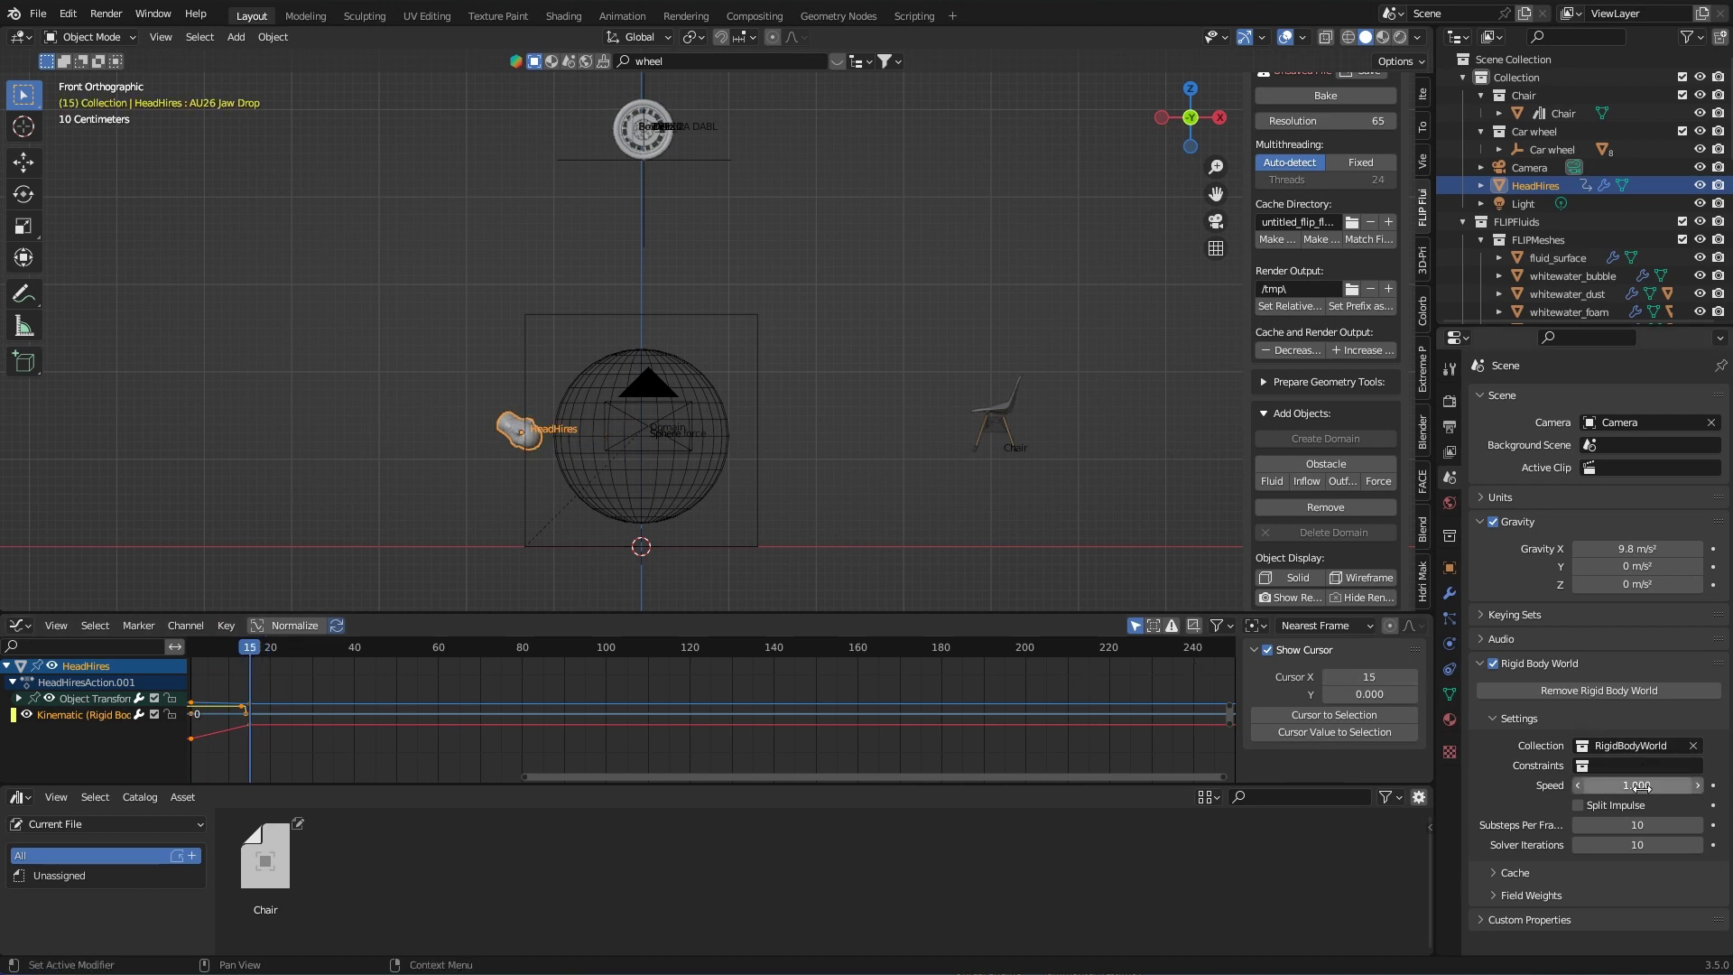
pyautogui.press('i')
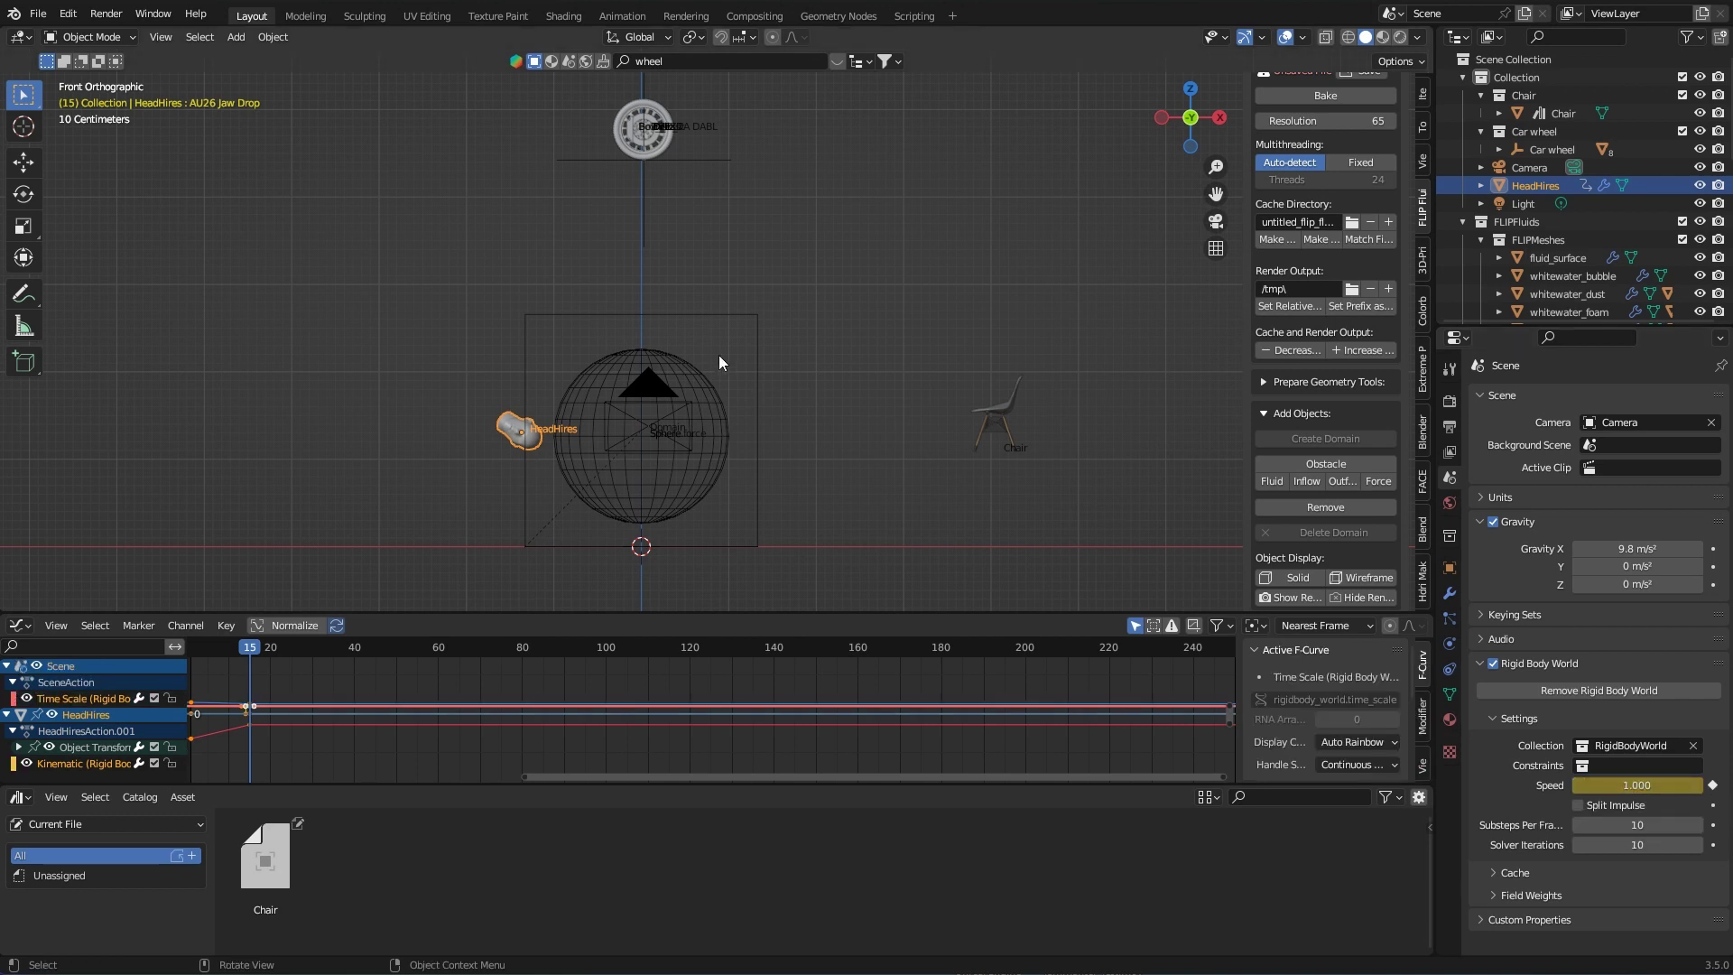
pyautogui.press('Right')
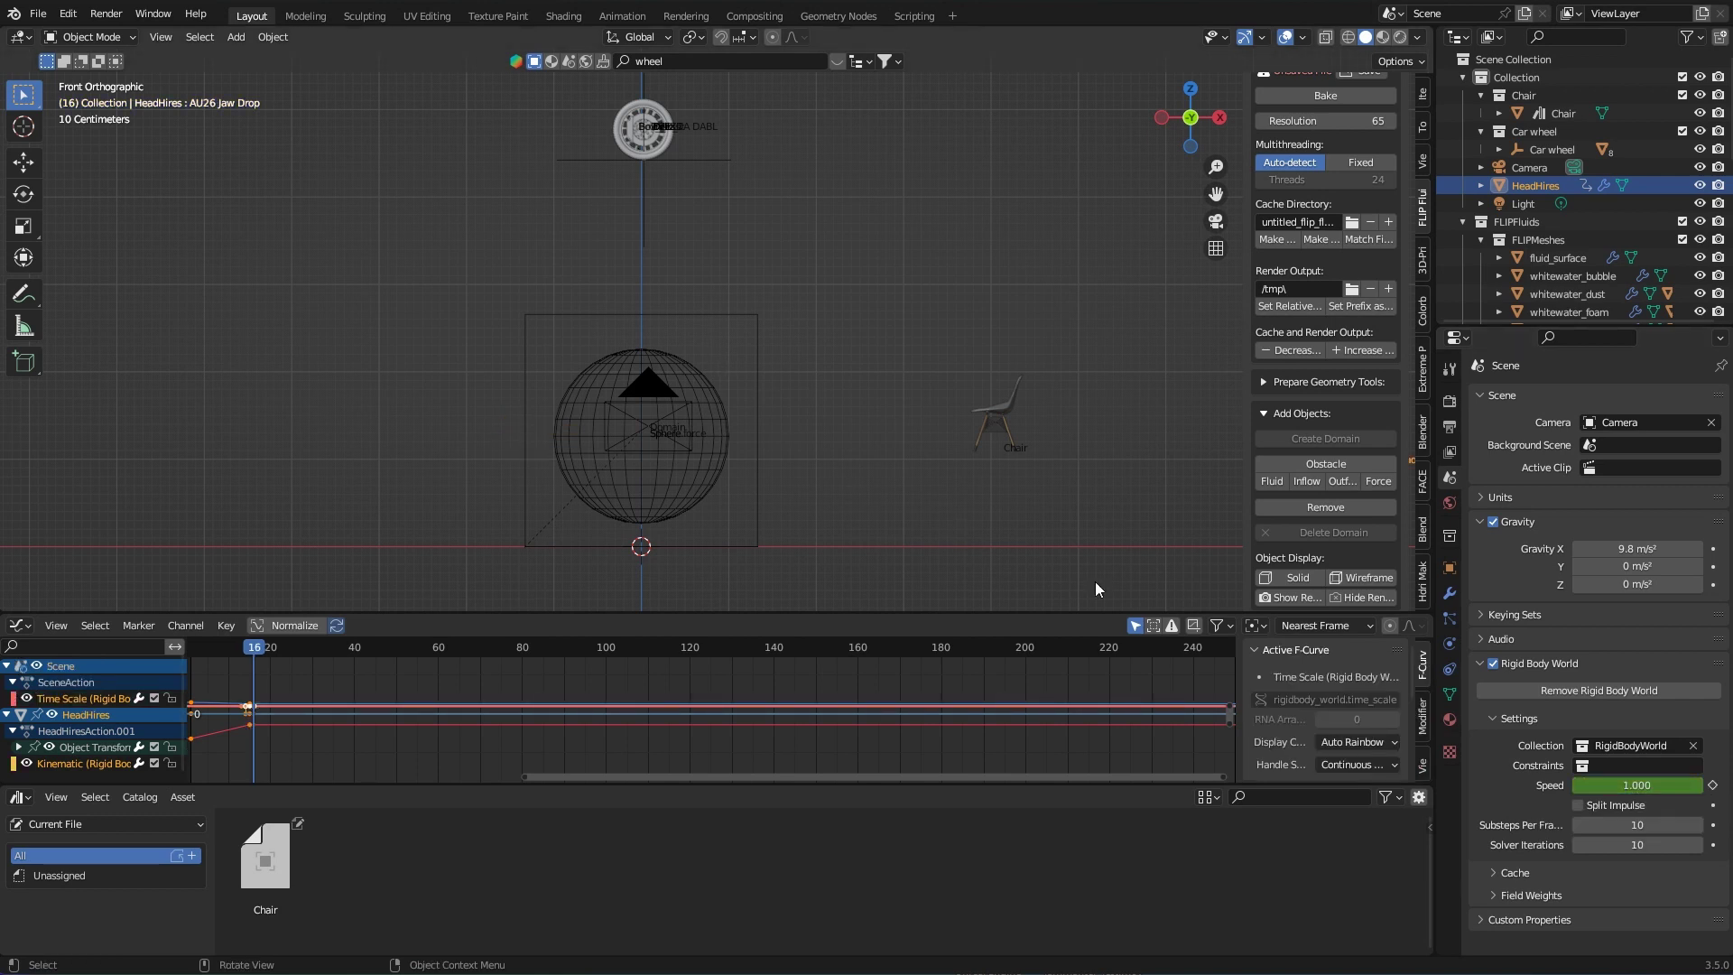
pyautogui.click(1639, 785)
pyautogui.write('0.1')
pyautogui.press('Return')
pyautogui.press('i')
# Step: Keyframe speed 0.1 at frame 114 and 1.0 at frame 115, then return to frame 1
pyautogui.press('space')
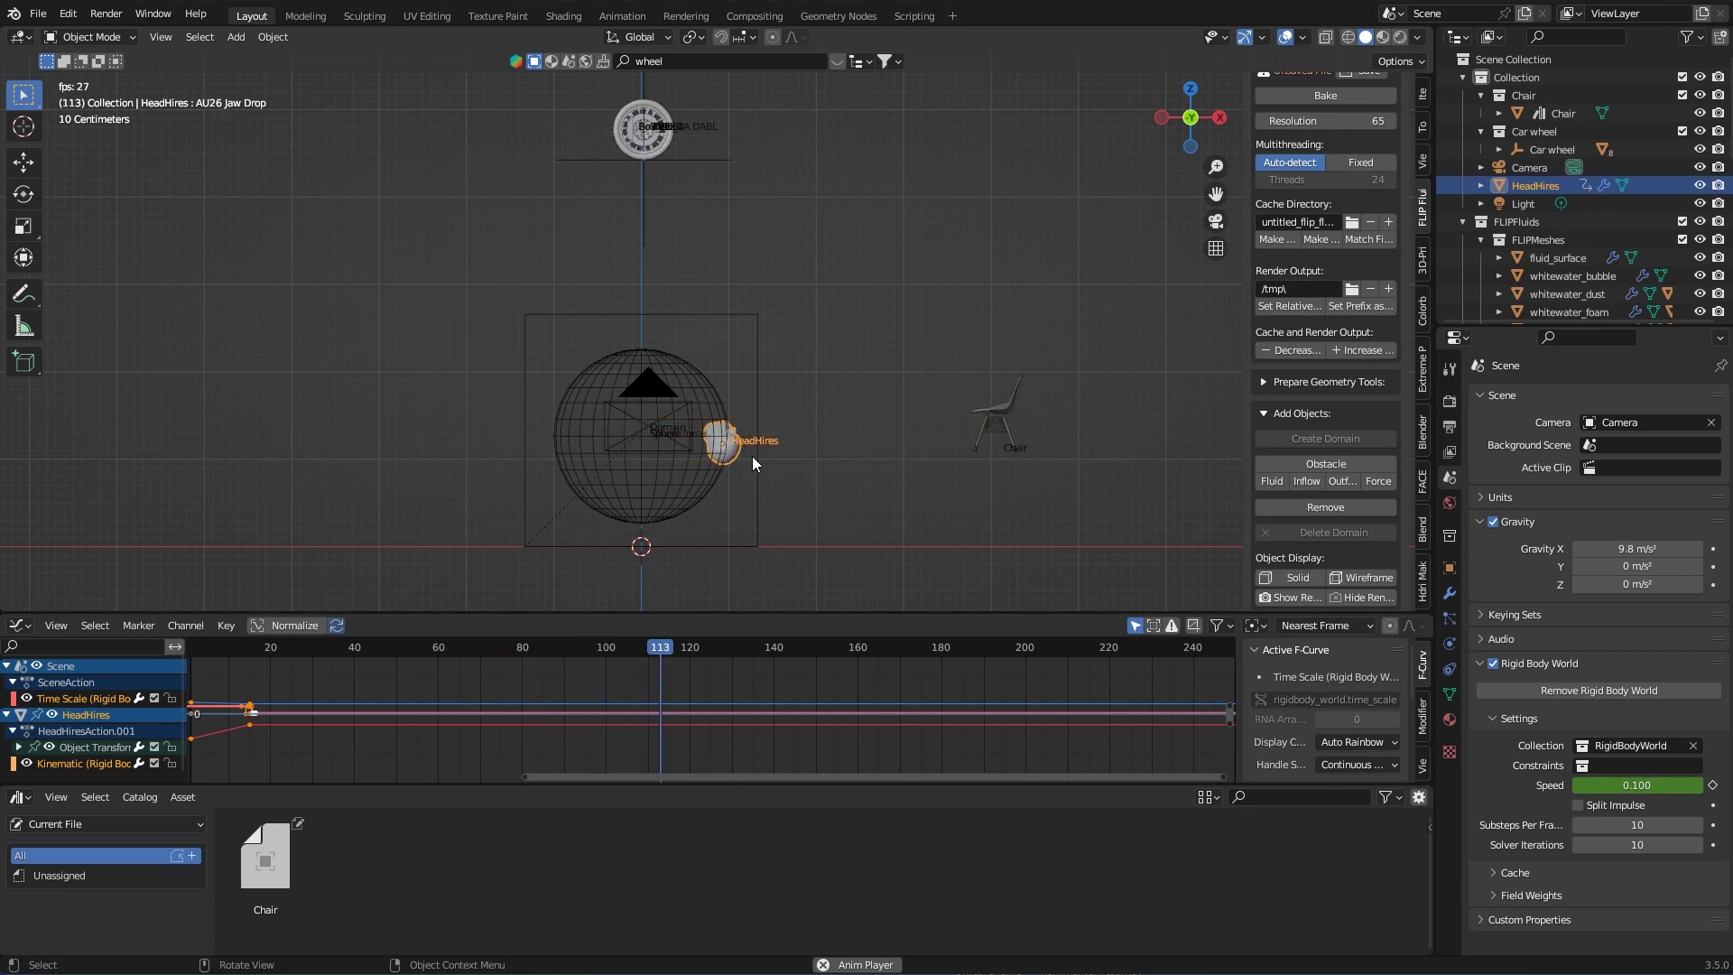
pyautogui.press('space')
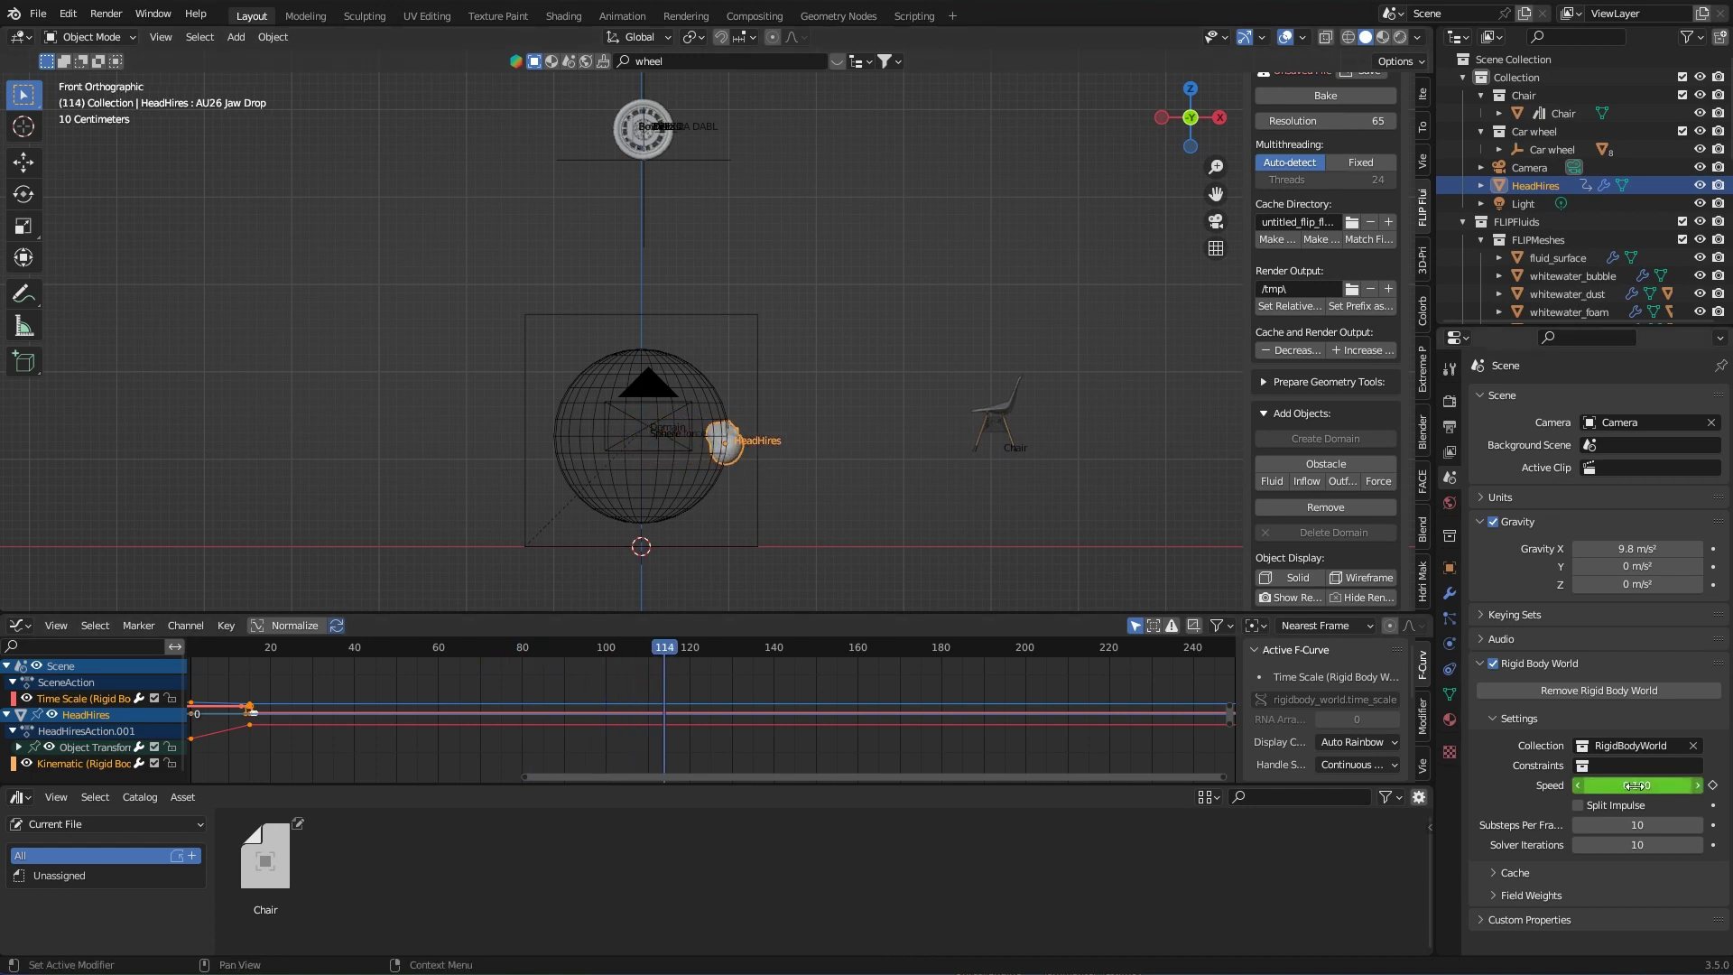
pyautogui.press('i')
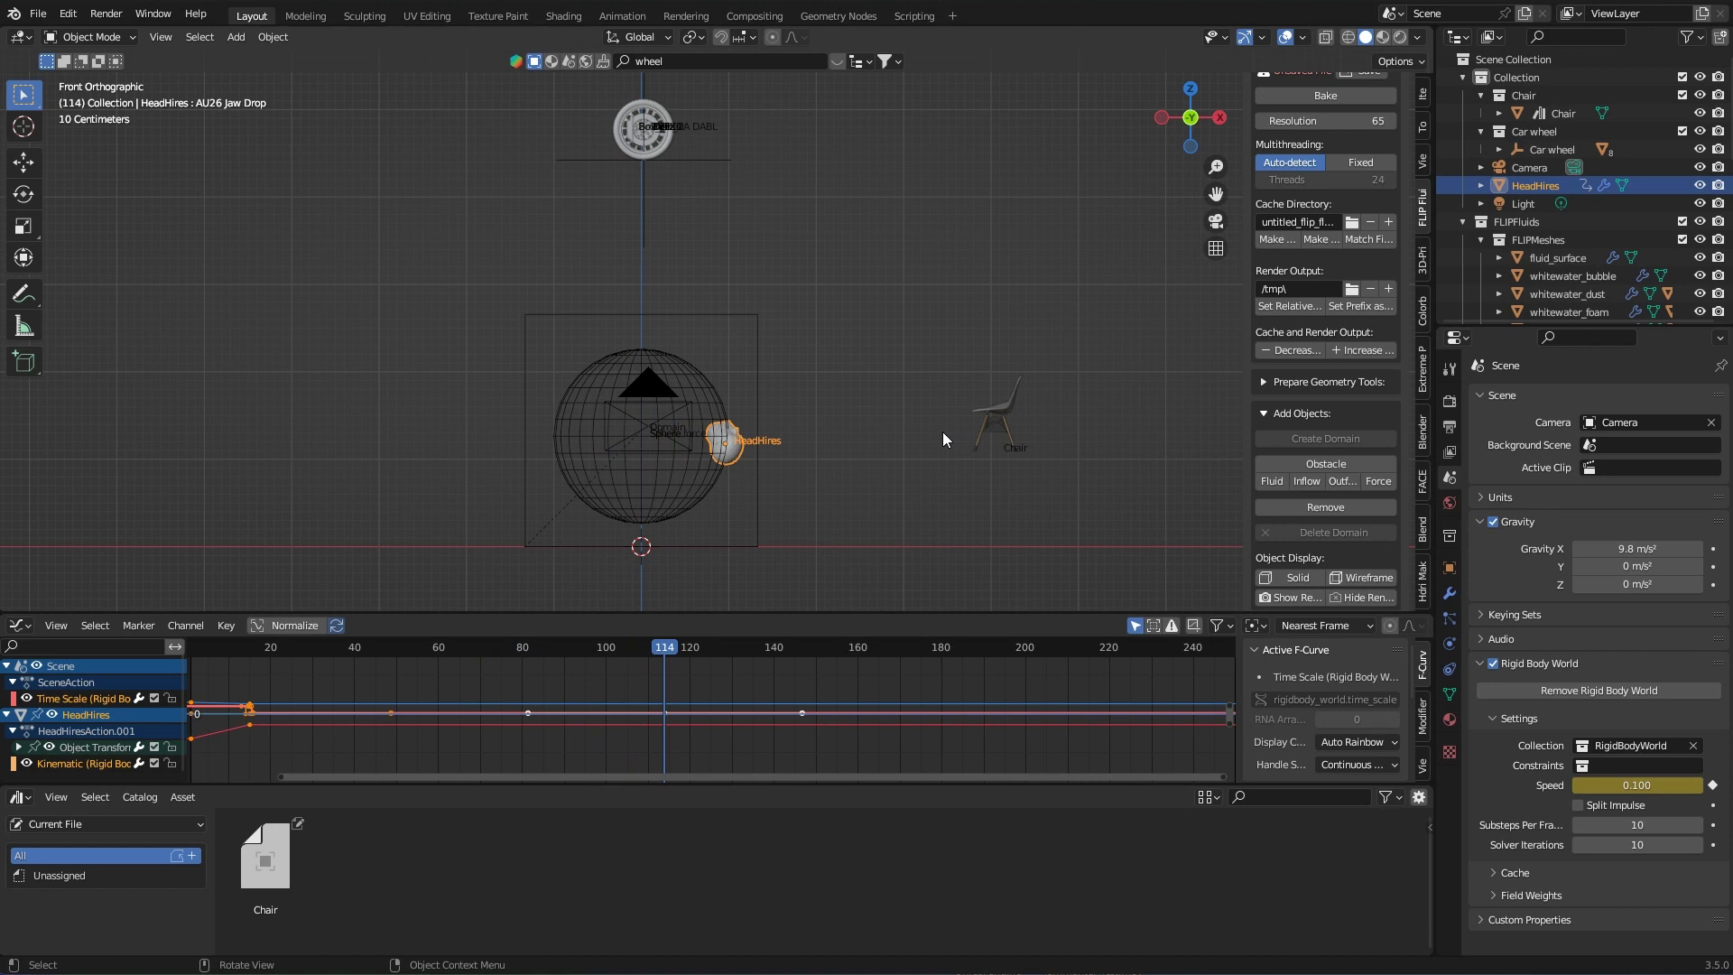
pyautogui.press('Right')
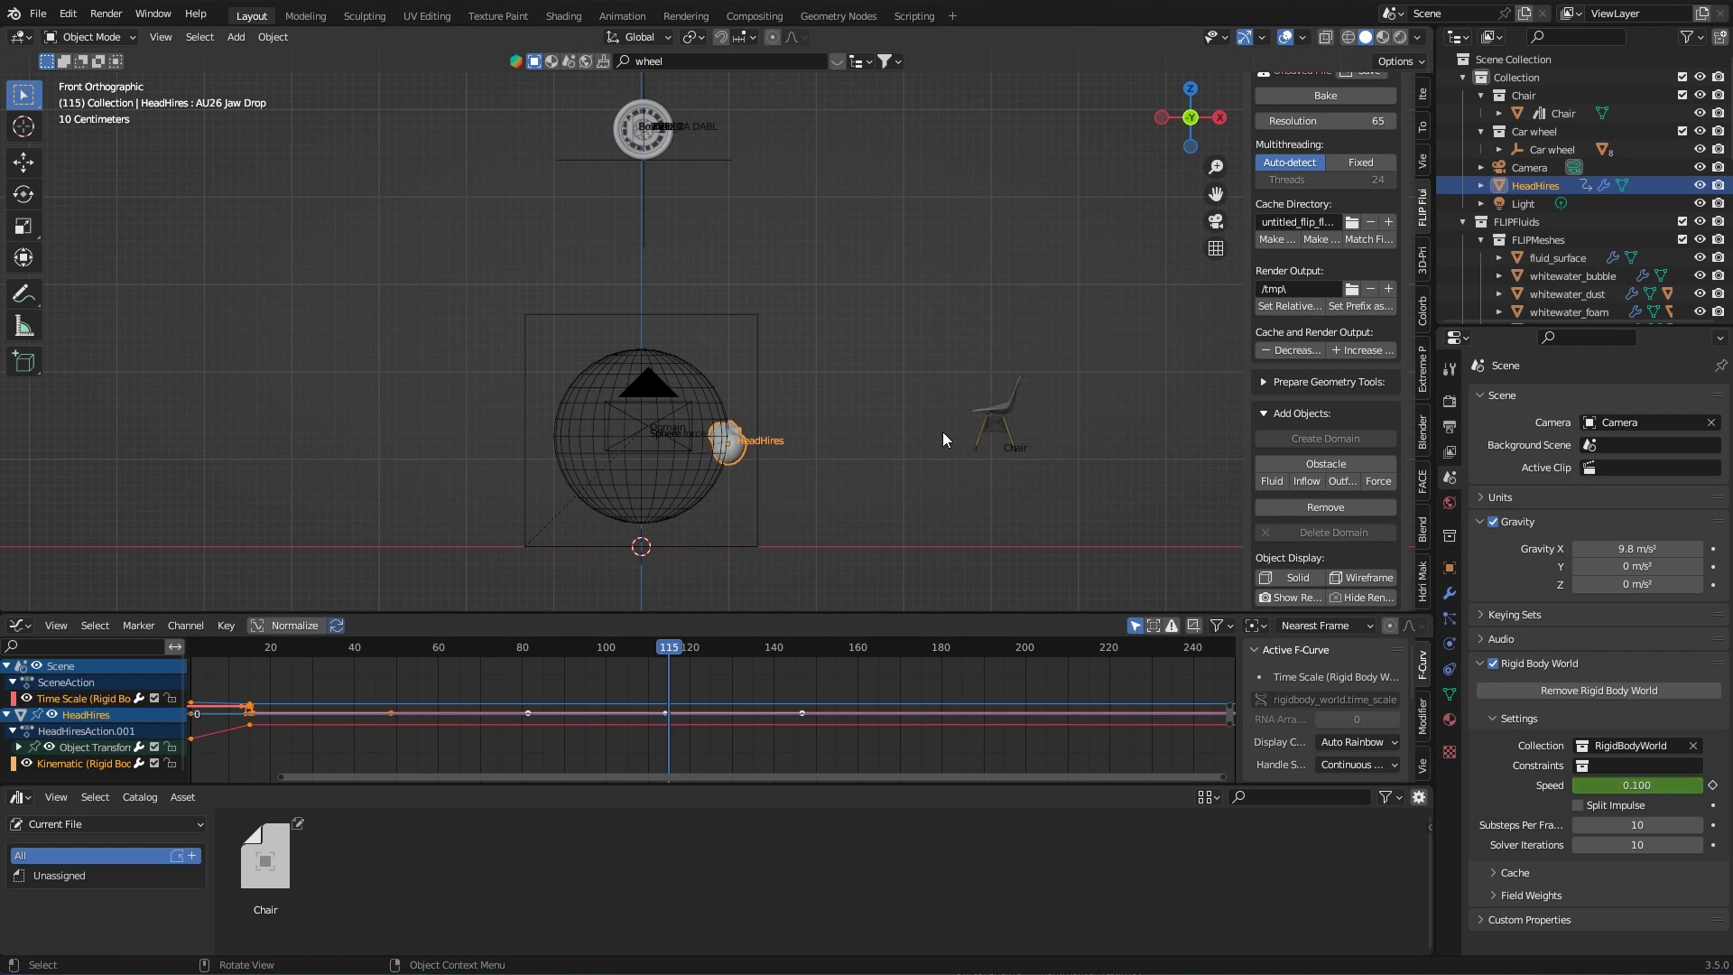
pyautogui.click(1655, 785)
pyautogui.write('1')
pyautogui.press('Return')
pyautogui.press('i')
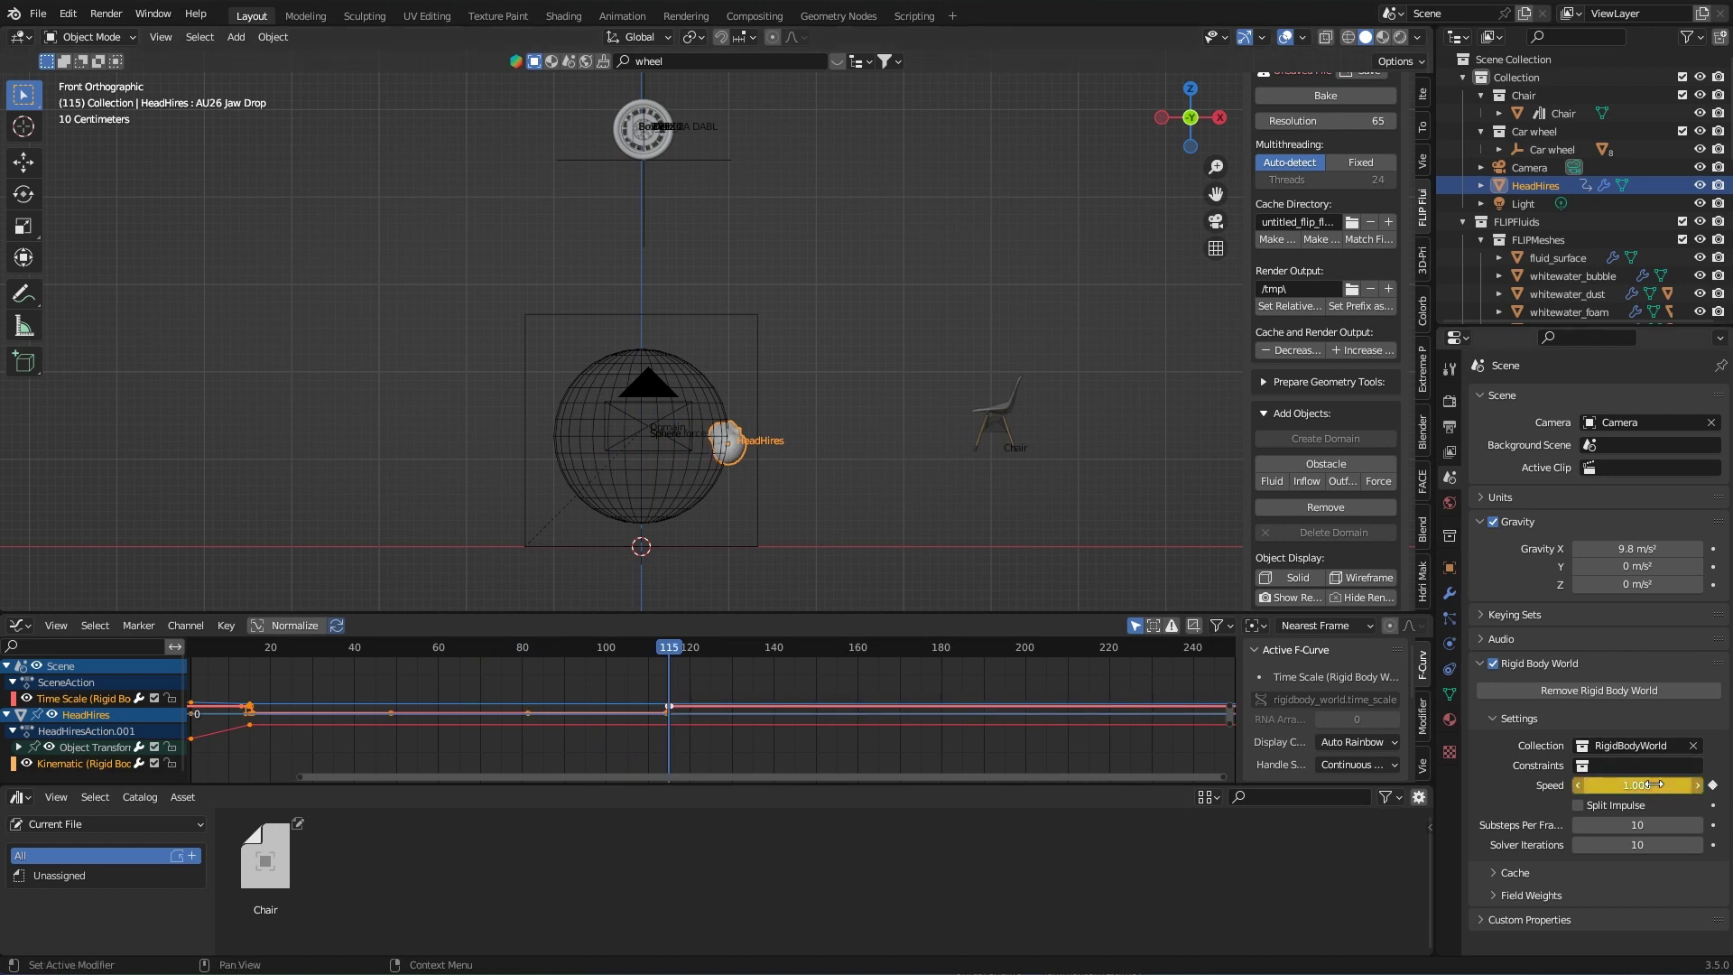
pyautogui.hotkey('shift', 'Left')
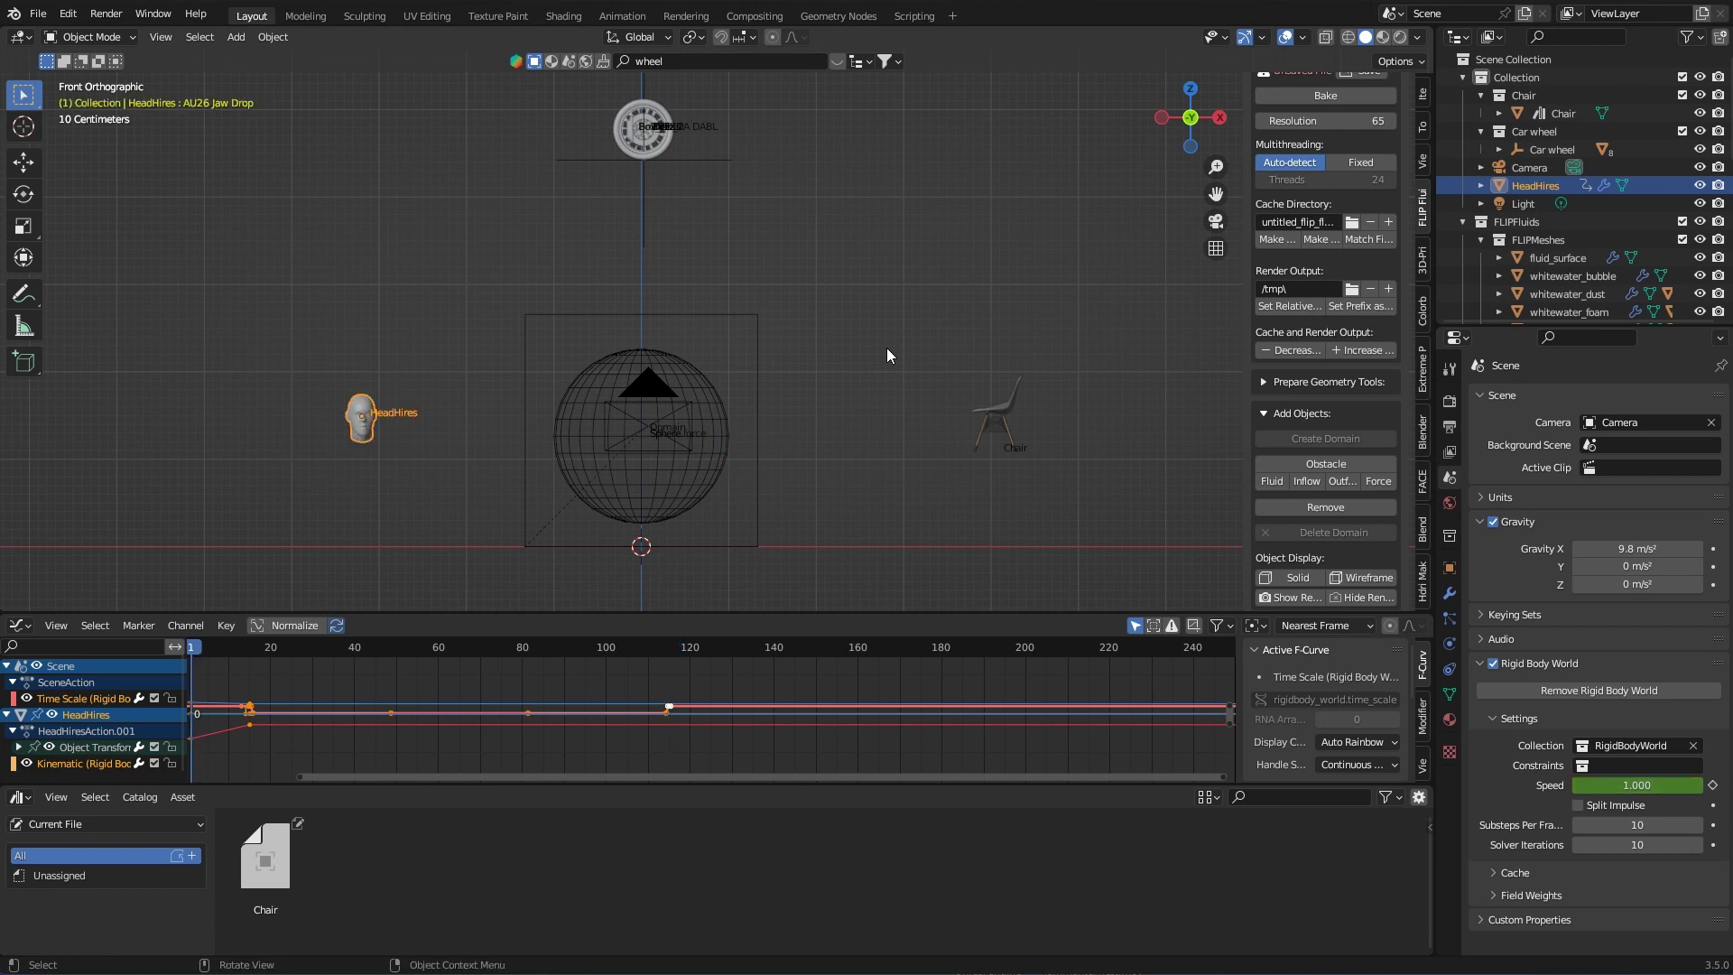
# Step: Switch to the camera view, frame the whole scene, and play the animation
pyautogui.press('KP_0')
pyautogui.press('space')
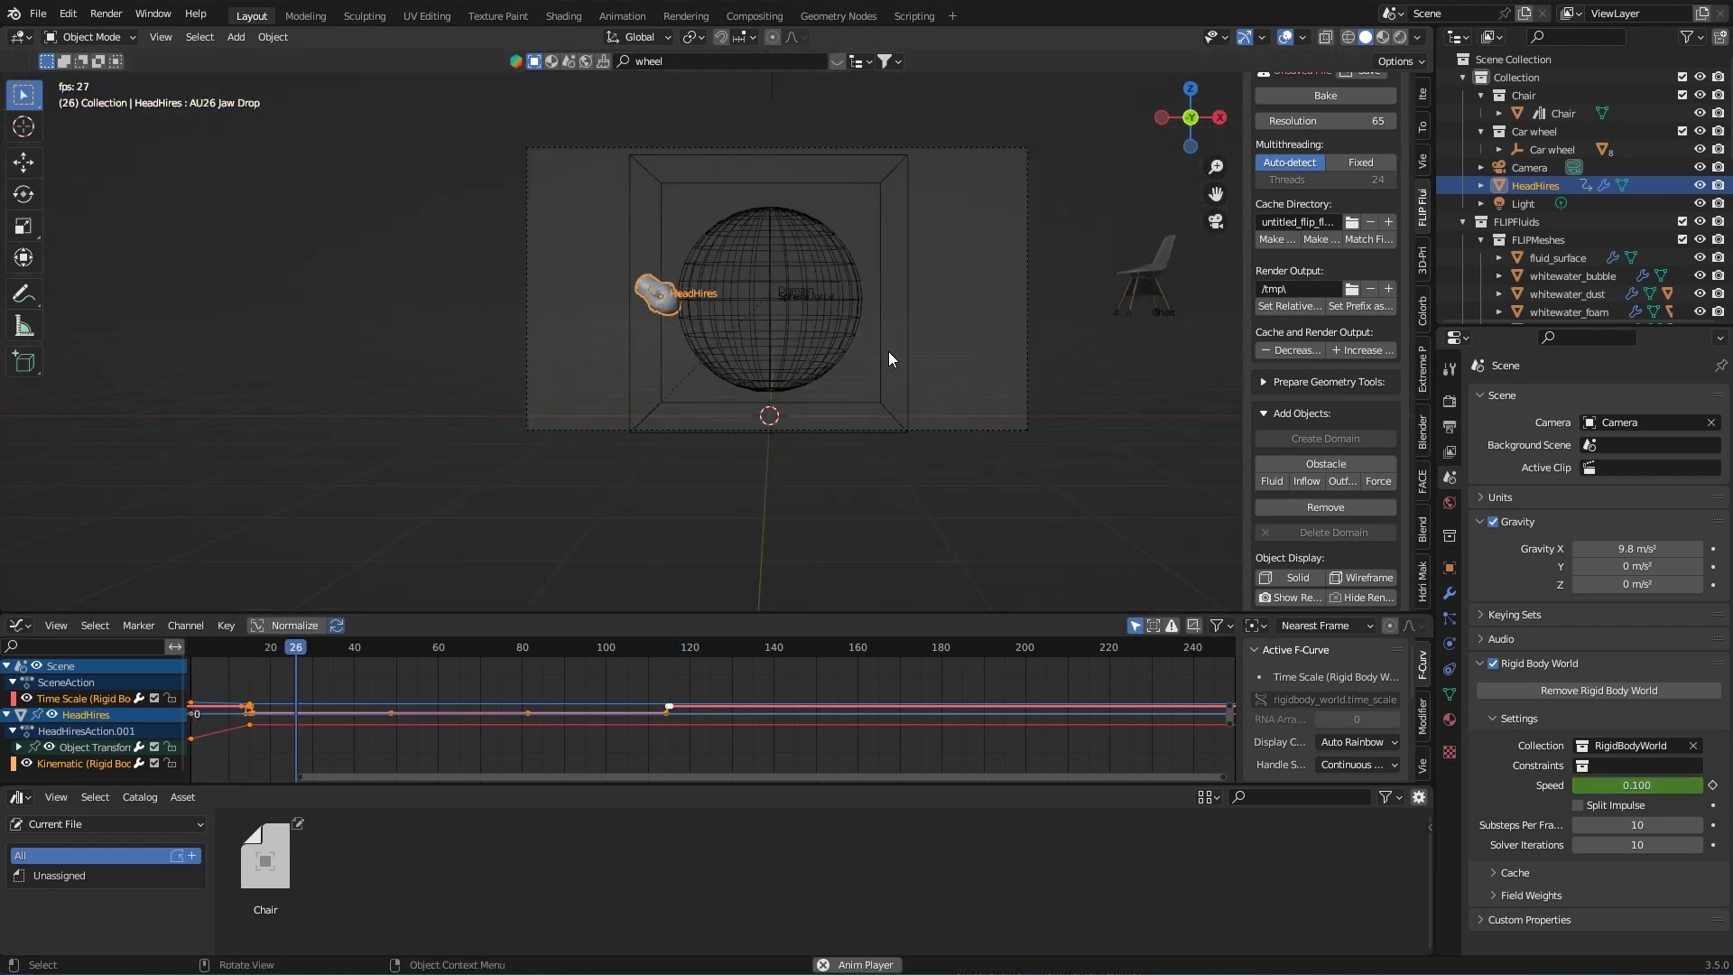
pyautogui.scroll(1, 955, 348)
pyautogui.keyDown('shift'); pyautogui.moveTo(951, 341); pyautogui.dragTo(864, 377, button='middle'); pyautogui.keyUp('shift')
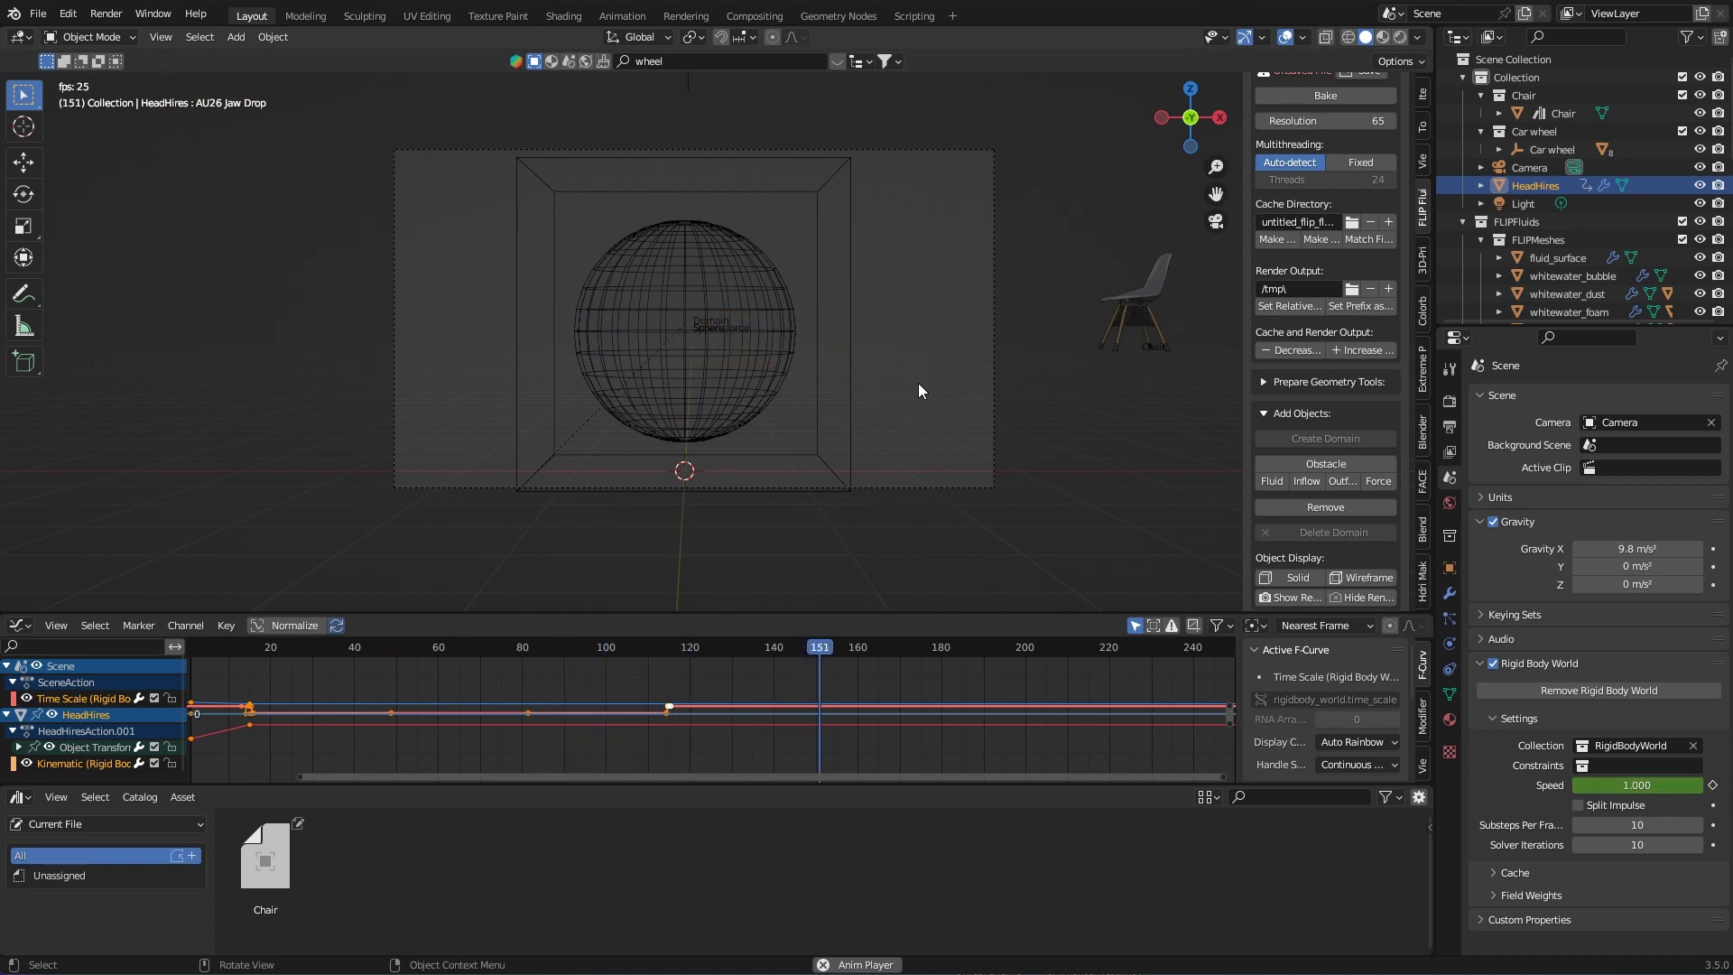
pyautogui.press('Escape')
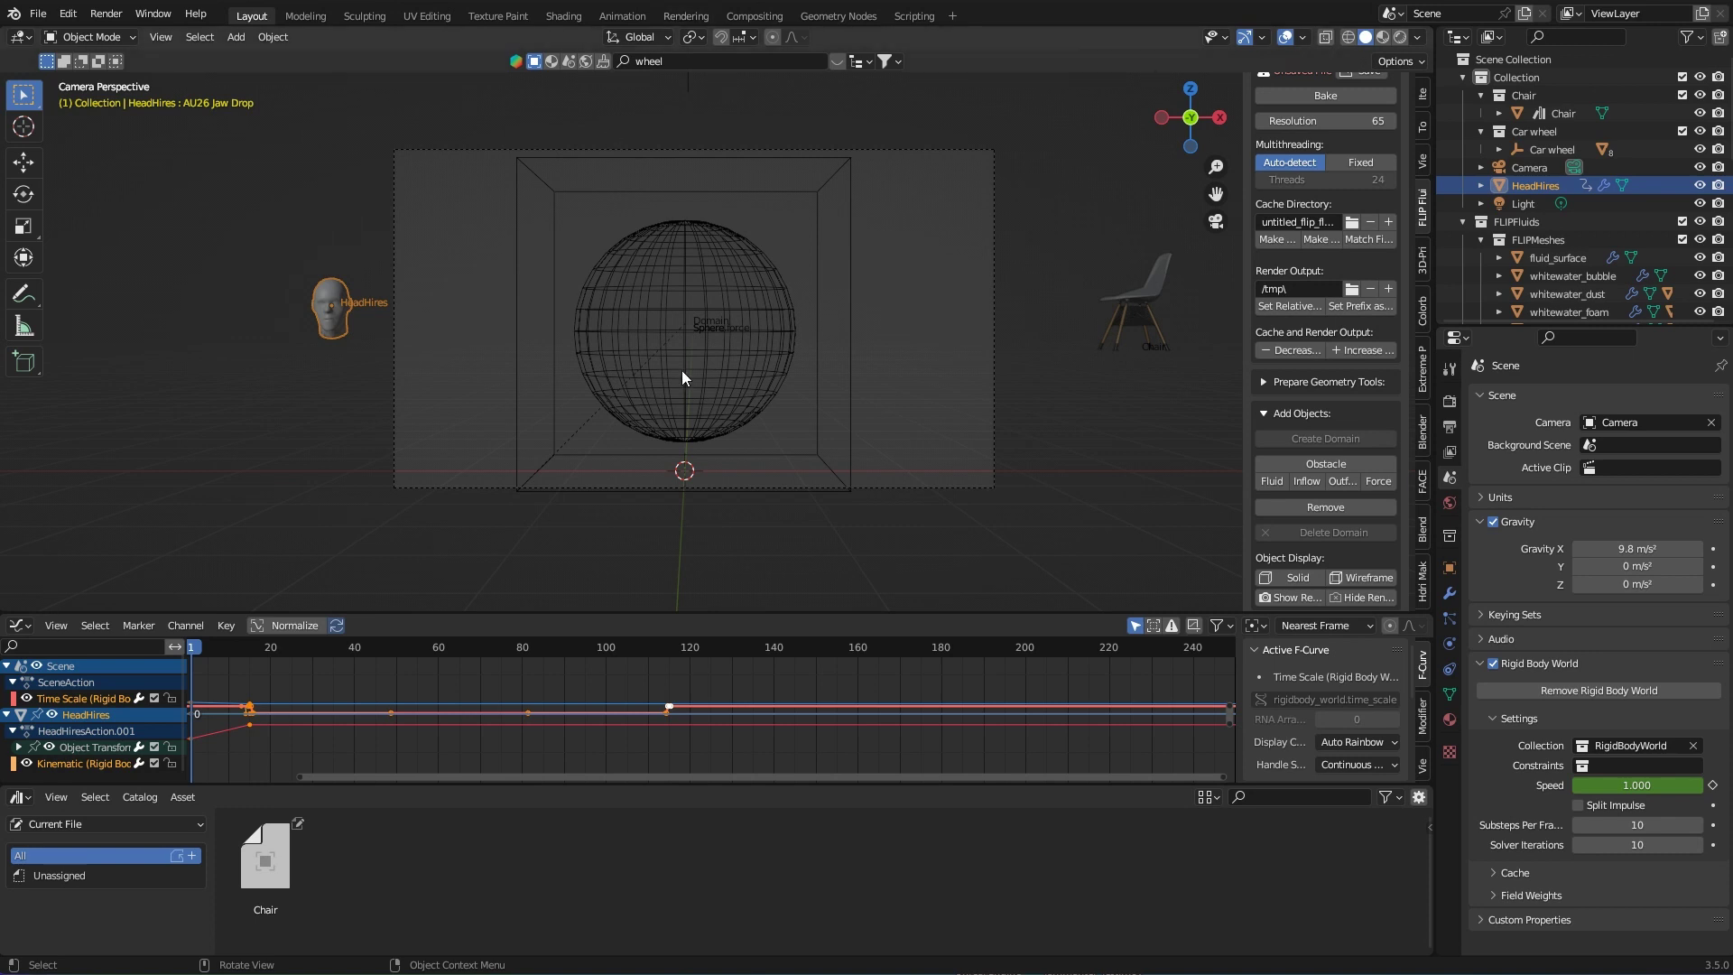
# Step: Replay, then step back and forth around frame 15 to compare the head's slowdown
pyautogui.press('space')
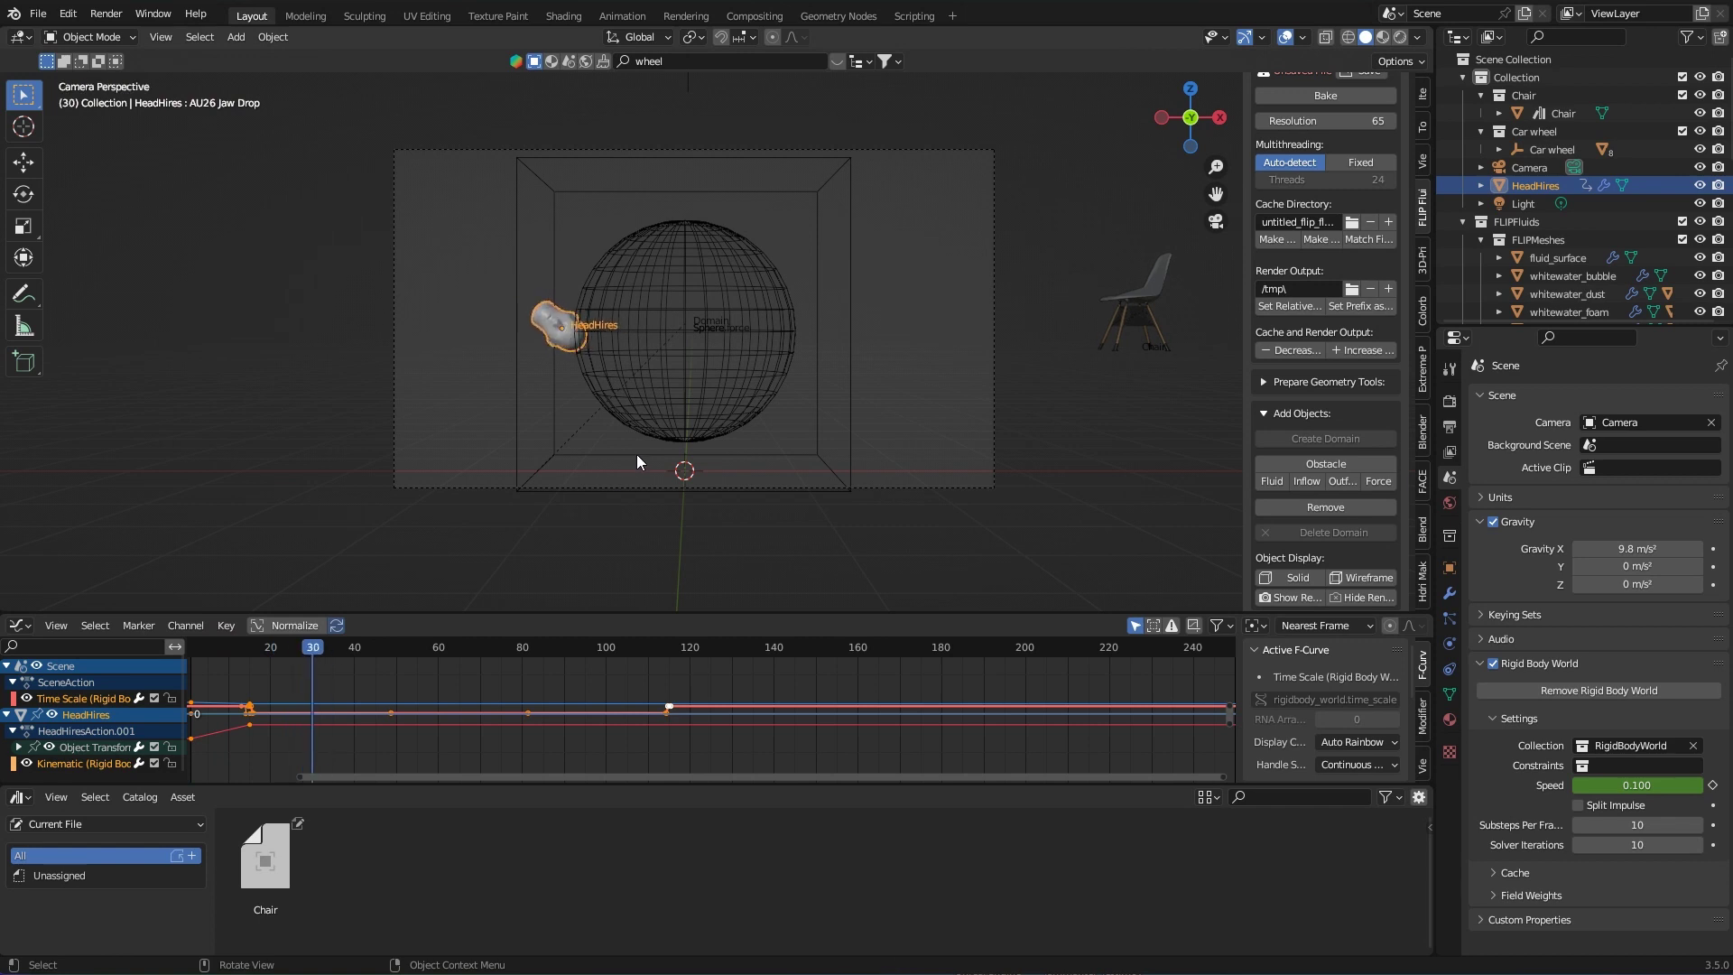
pyautogui.press('Escape')
pyautogui.press('Left')
pyautogui.press('Left')
pyautogui.press('Left')
pyautogui.press('Left')
pyautogui.press('Left')
pyautogui.press('Left')
pyautogui.press('Left')
pyautogui.press('Left')
pyautogui.press('Left')
pyautogui.press('Right')
pyautogui.press('Right')
pyautogui.press('Right')
pyautogui.press('Right')
pyautogui.press('Right')
pyautogui.press('Right')
pyautogui.press('Right')
pyautogui.press('Right')
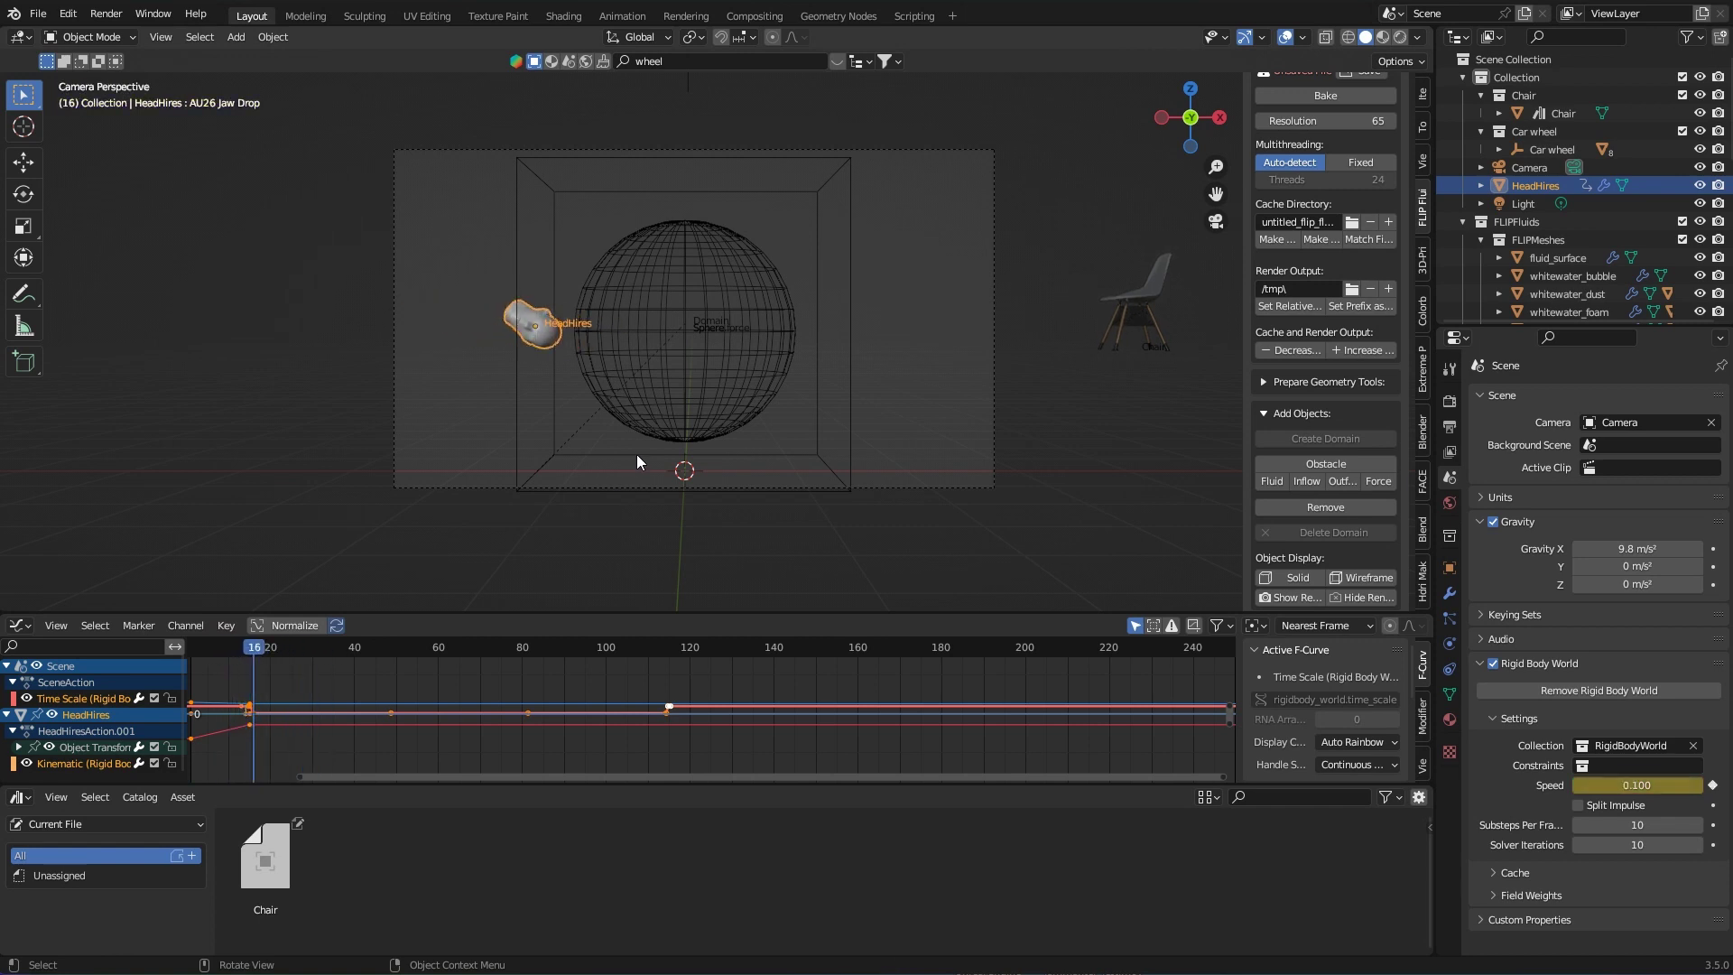
pyautogui.press('Left')
pyautogui.press('Right')
pyautogui.press('Left')
pyautogui.press('Right')
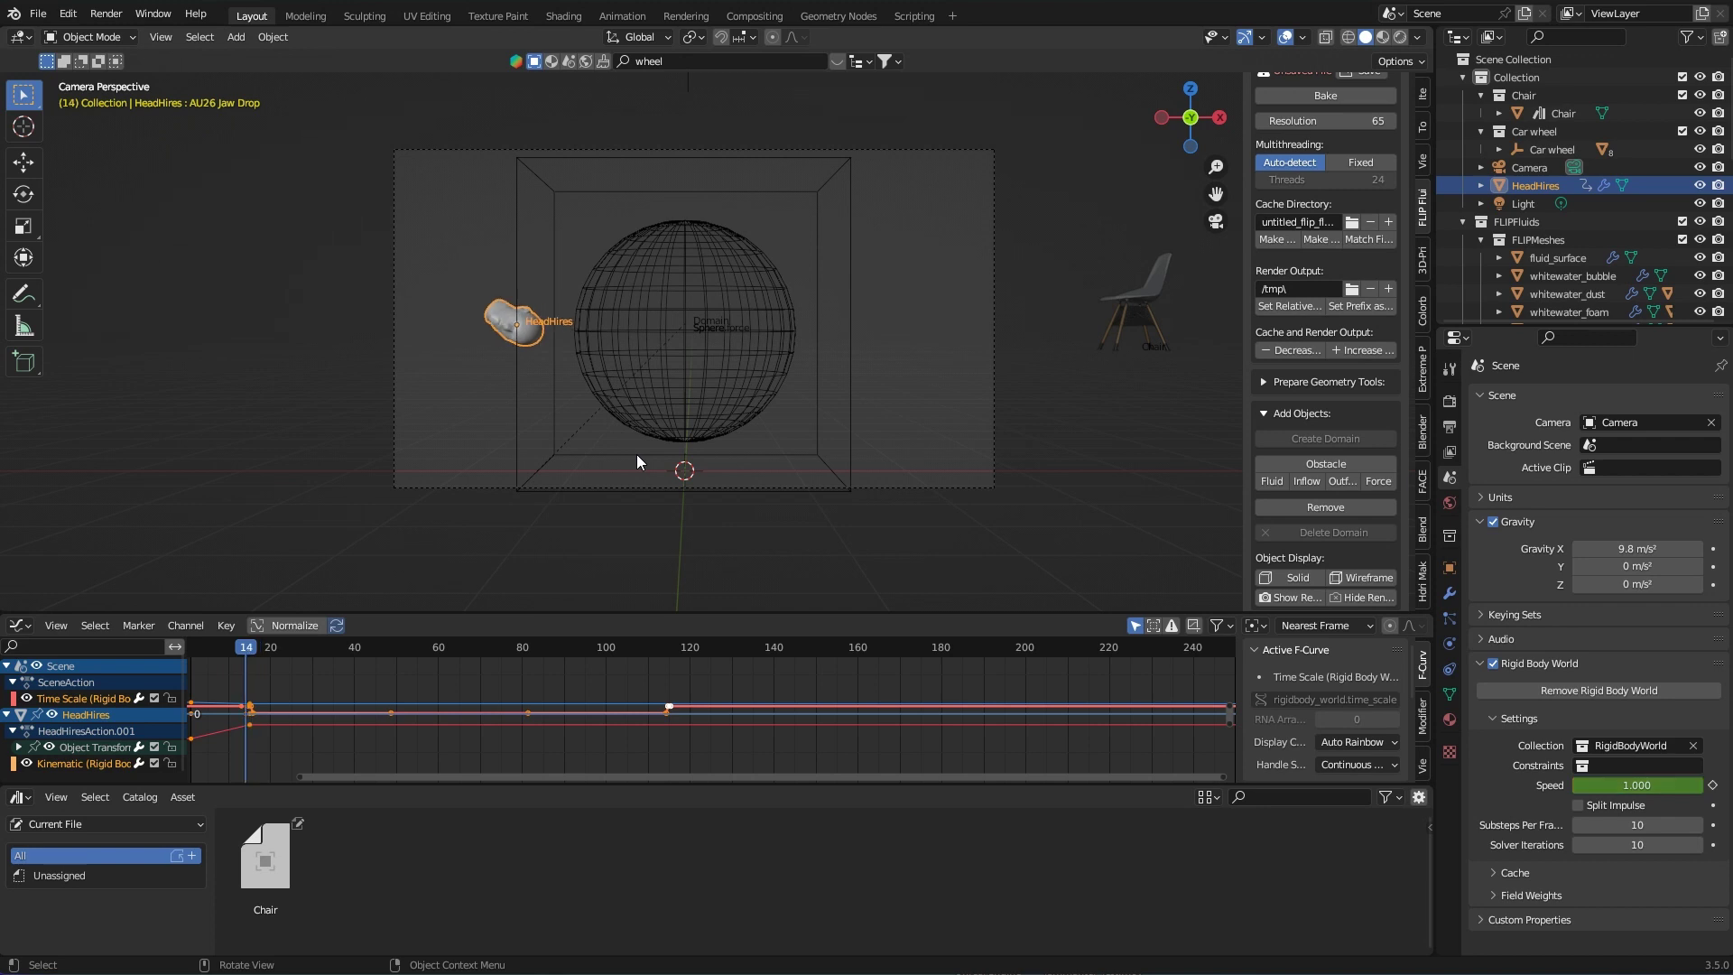
pyautogui.press('Left')
pyautogui.press('Left')
pyautogui.press('Right')
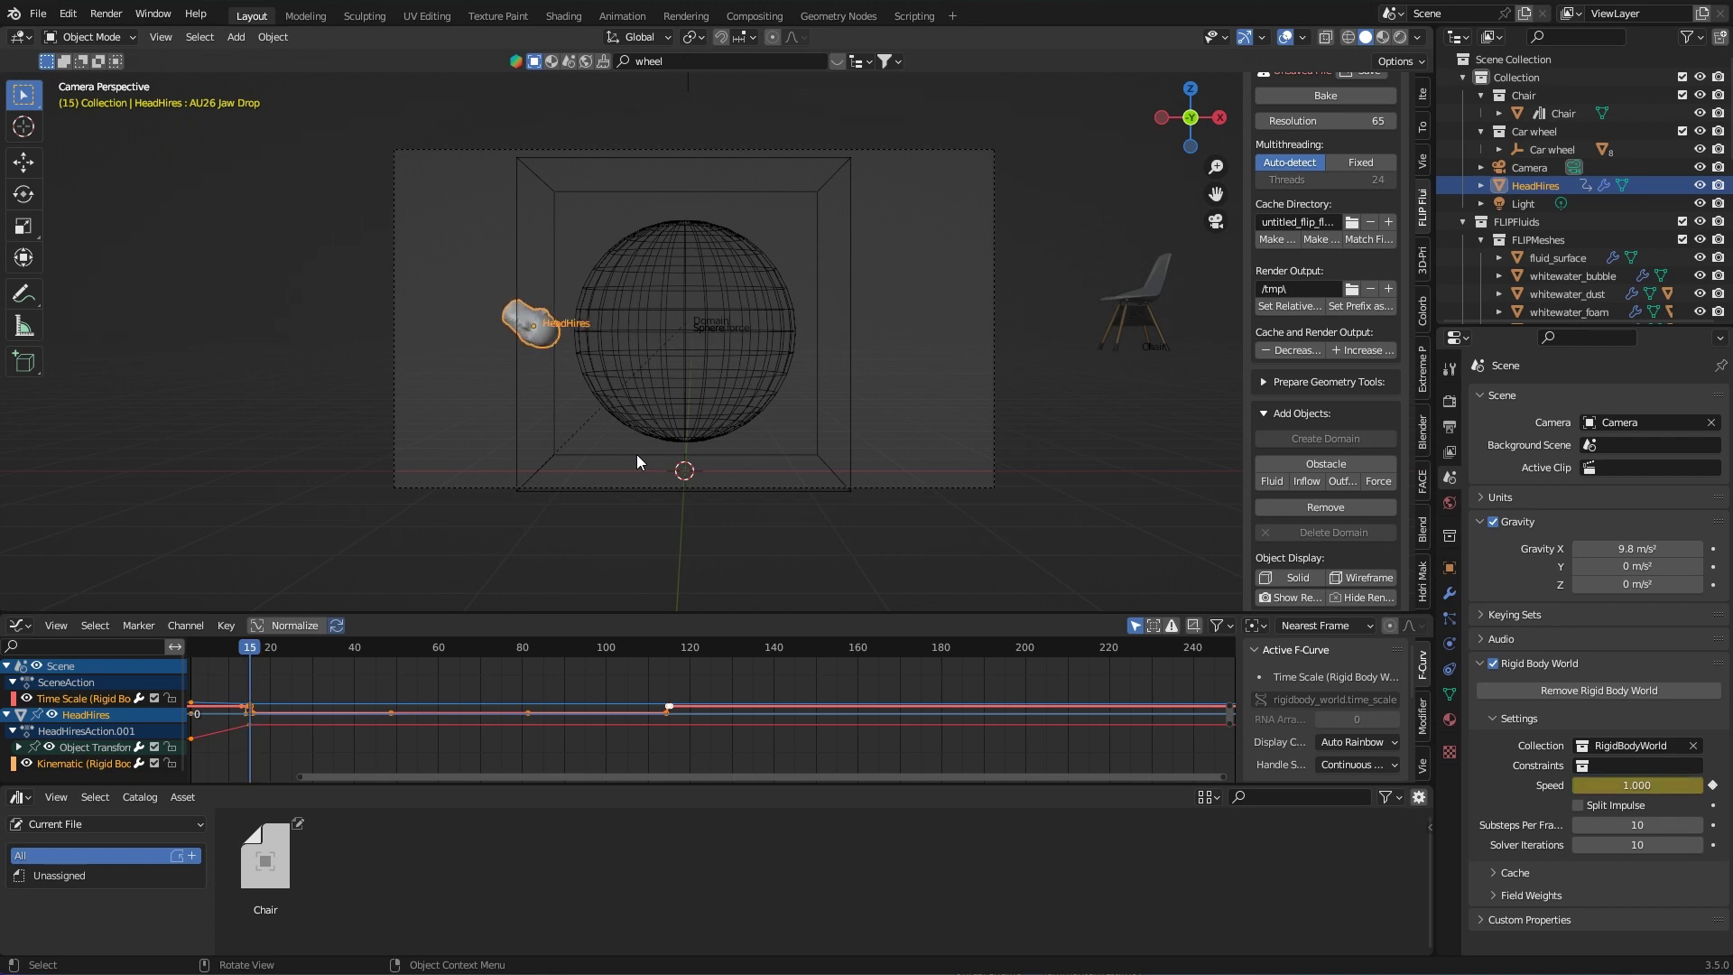
pyautogui.press('Left')
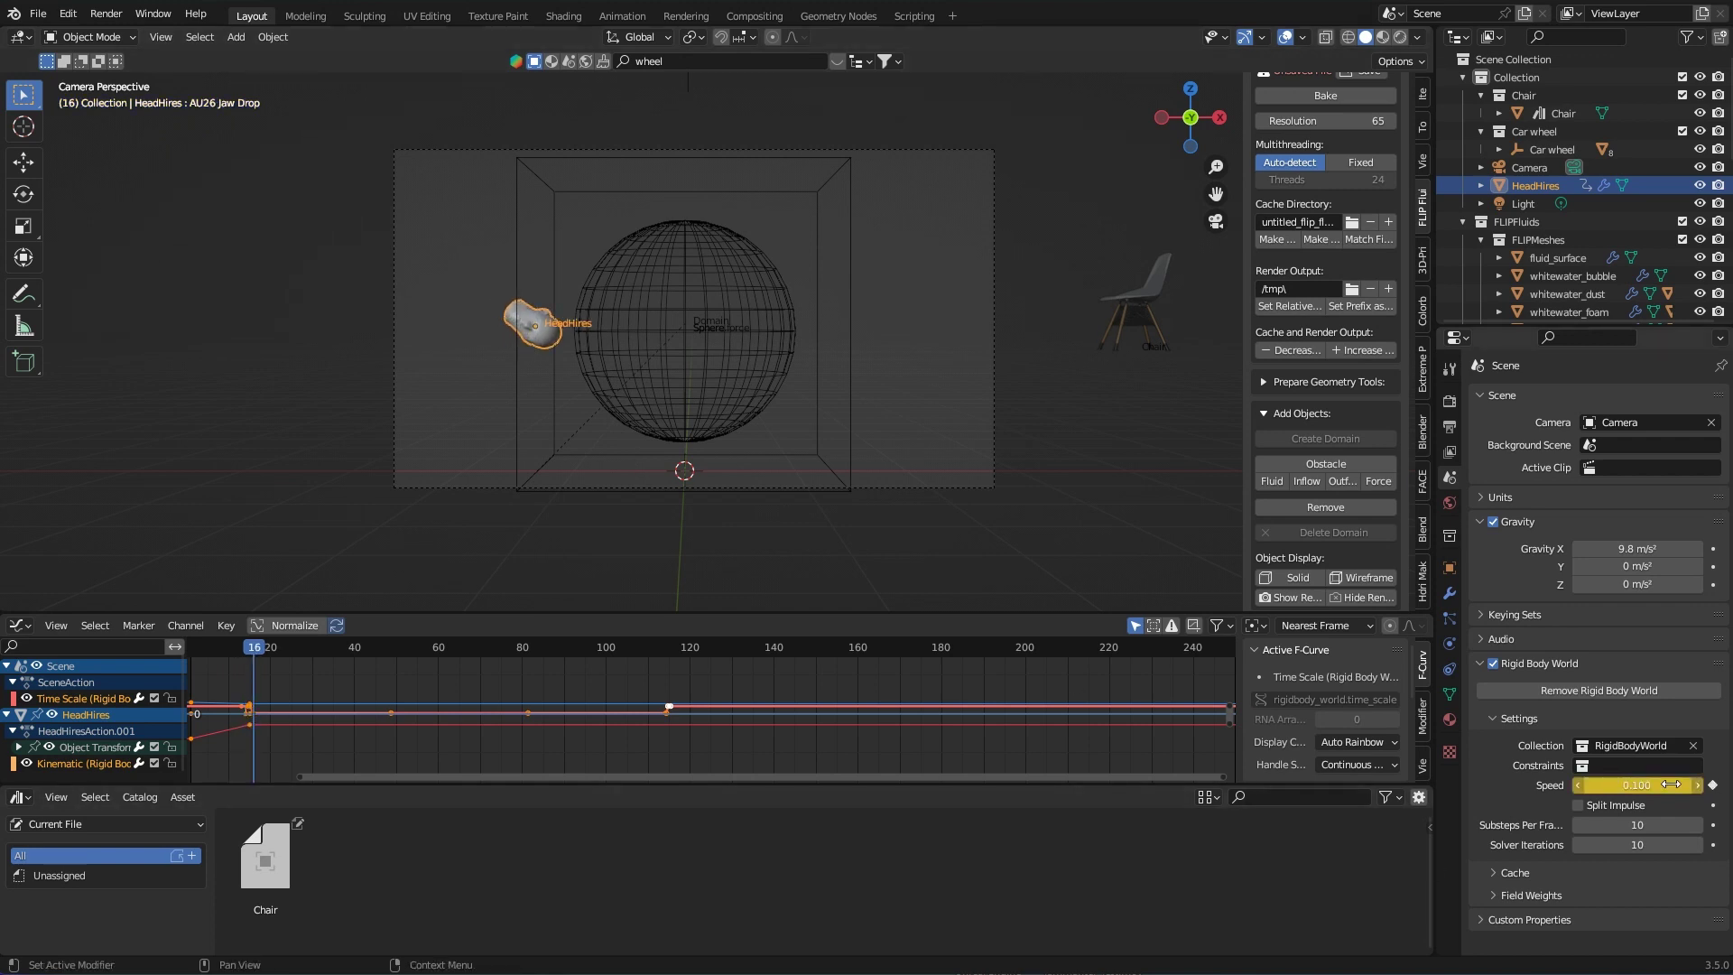
pyautogui.press('Right')
pyautogui.press('Left')
pyautogui.press('Right')
pyautogui.press('Left')
pyautogui.press('Right')
pyautogui.press('Left')
pyautogui.press('Right')
pyautogui.press('Left')
# Step: Select the fluid domain, find its Speed setting, and keyframe it at 1.0 at frame 15
pyautogui.press('Right')
pyautogui.click(728, 161)
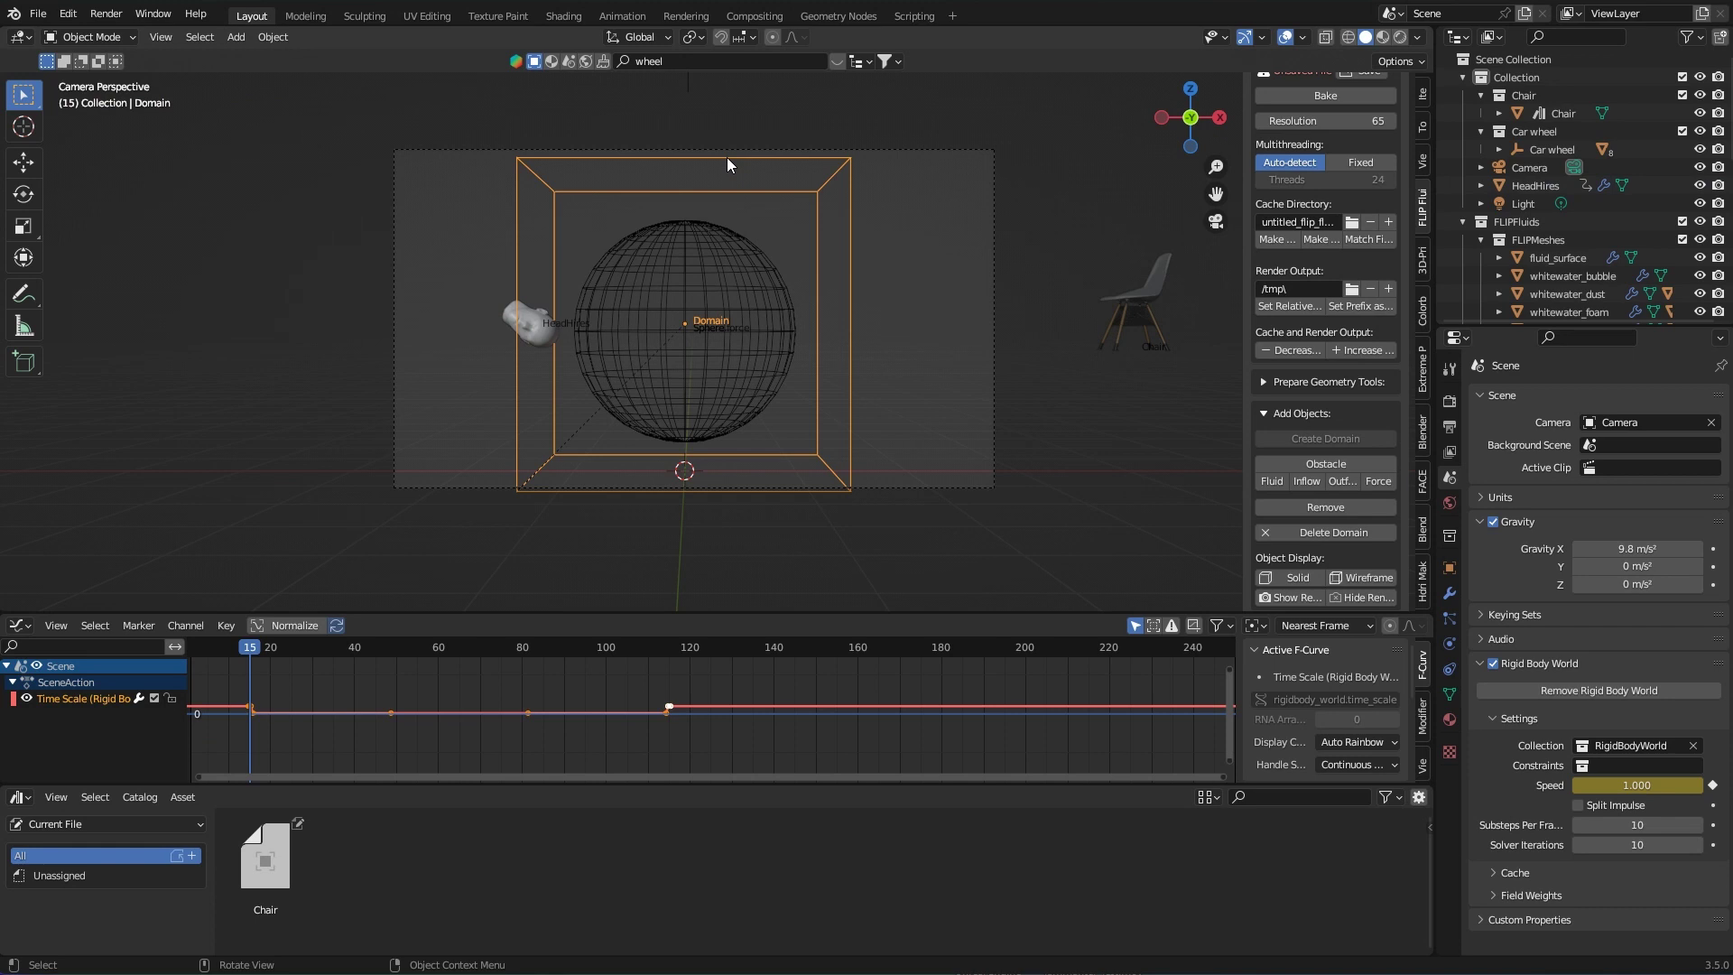
pyautogui.click(1448, 644)
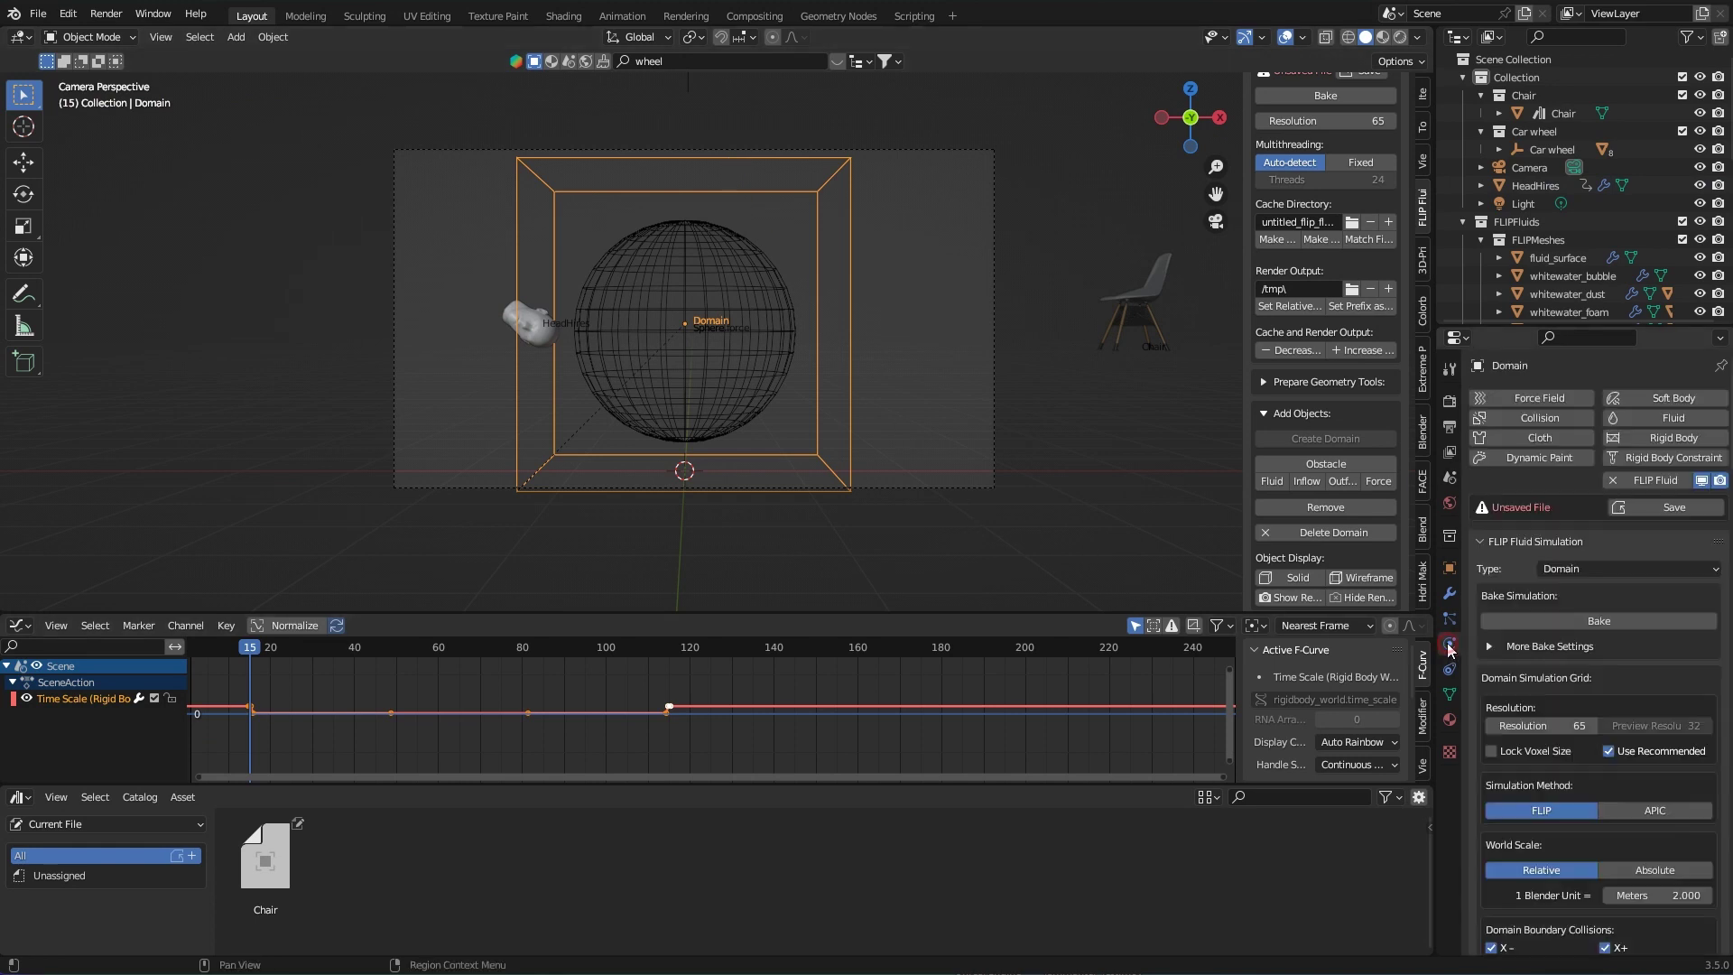
pyautogui.scroll(-3, 1670, 654)
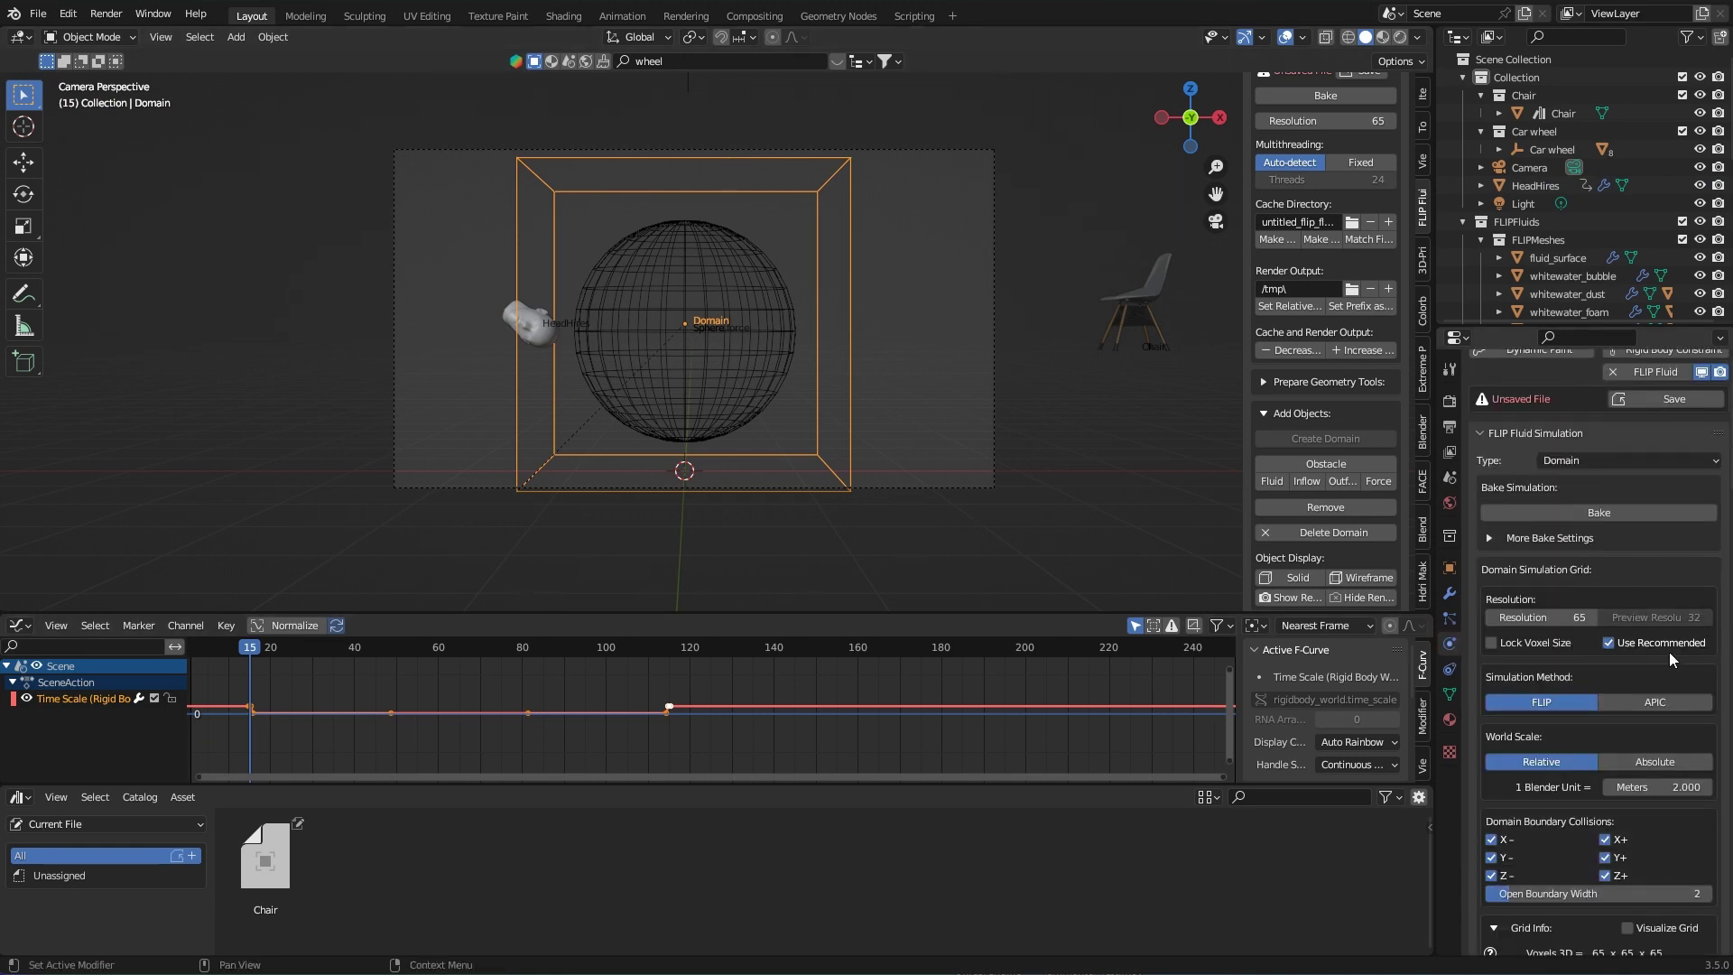
pyautogui.scroll(-2, 1668, 652)
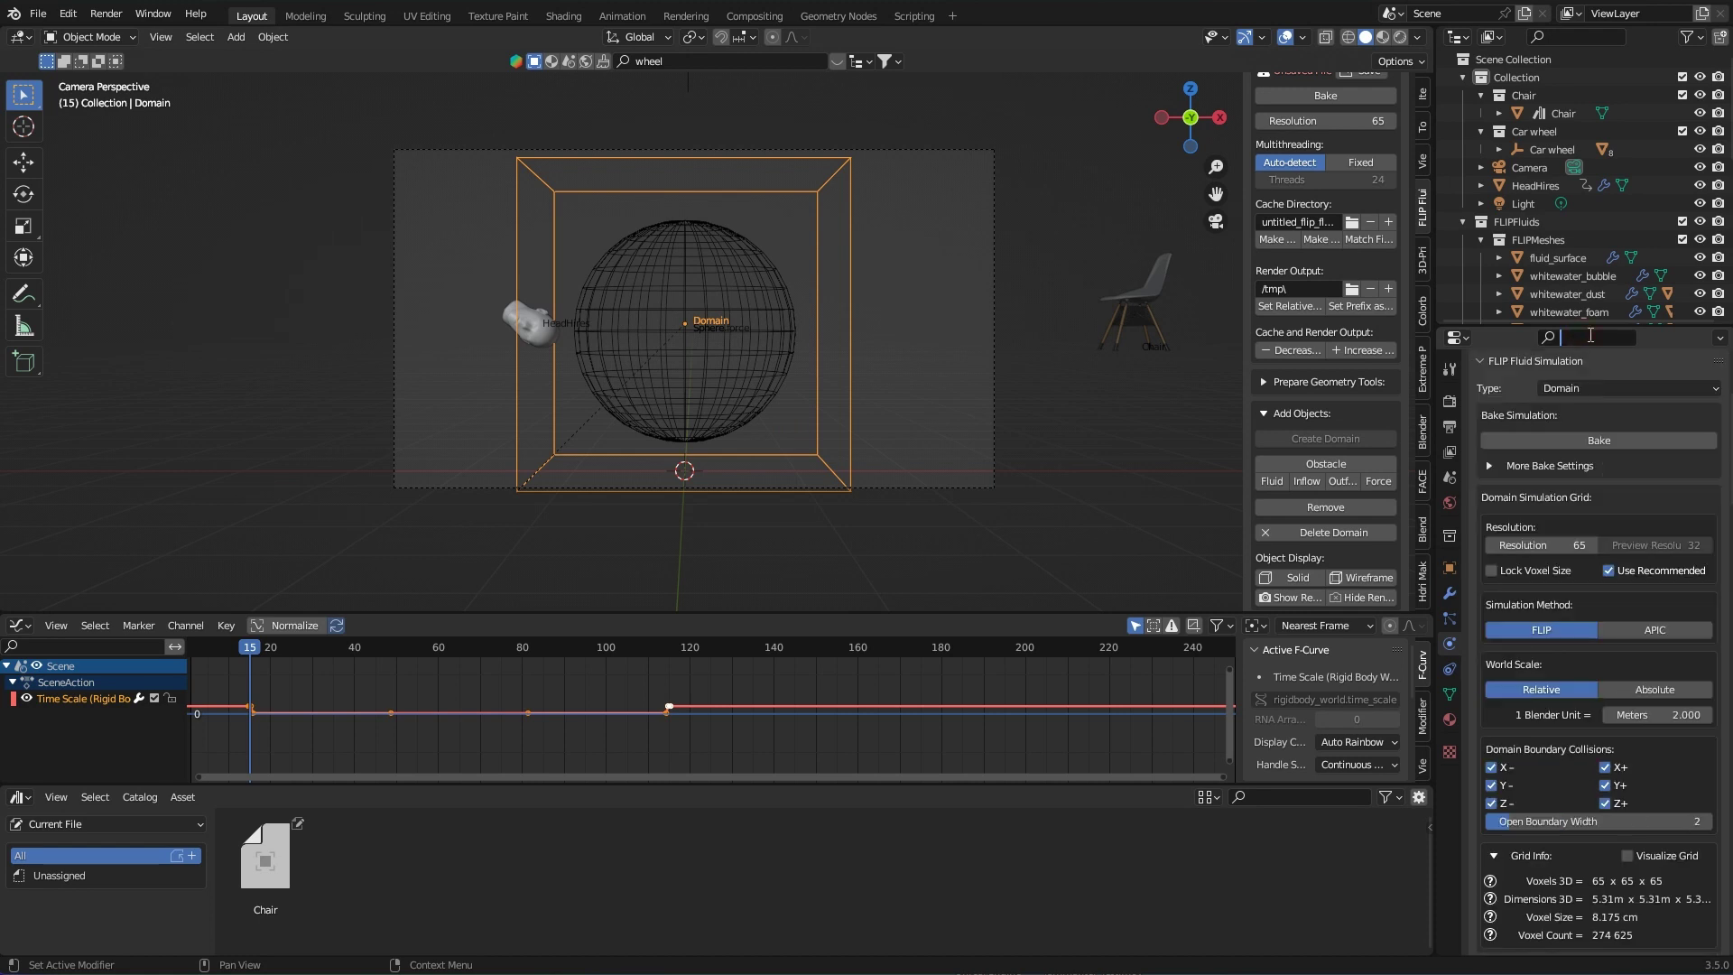
pyautogui.write('speed')
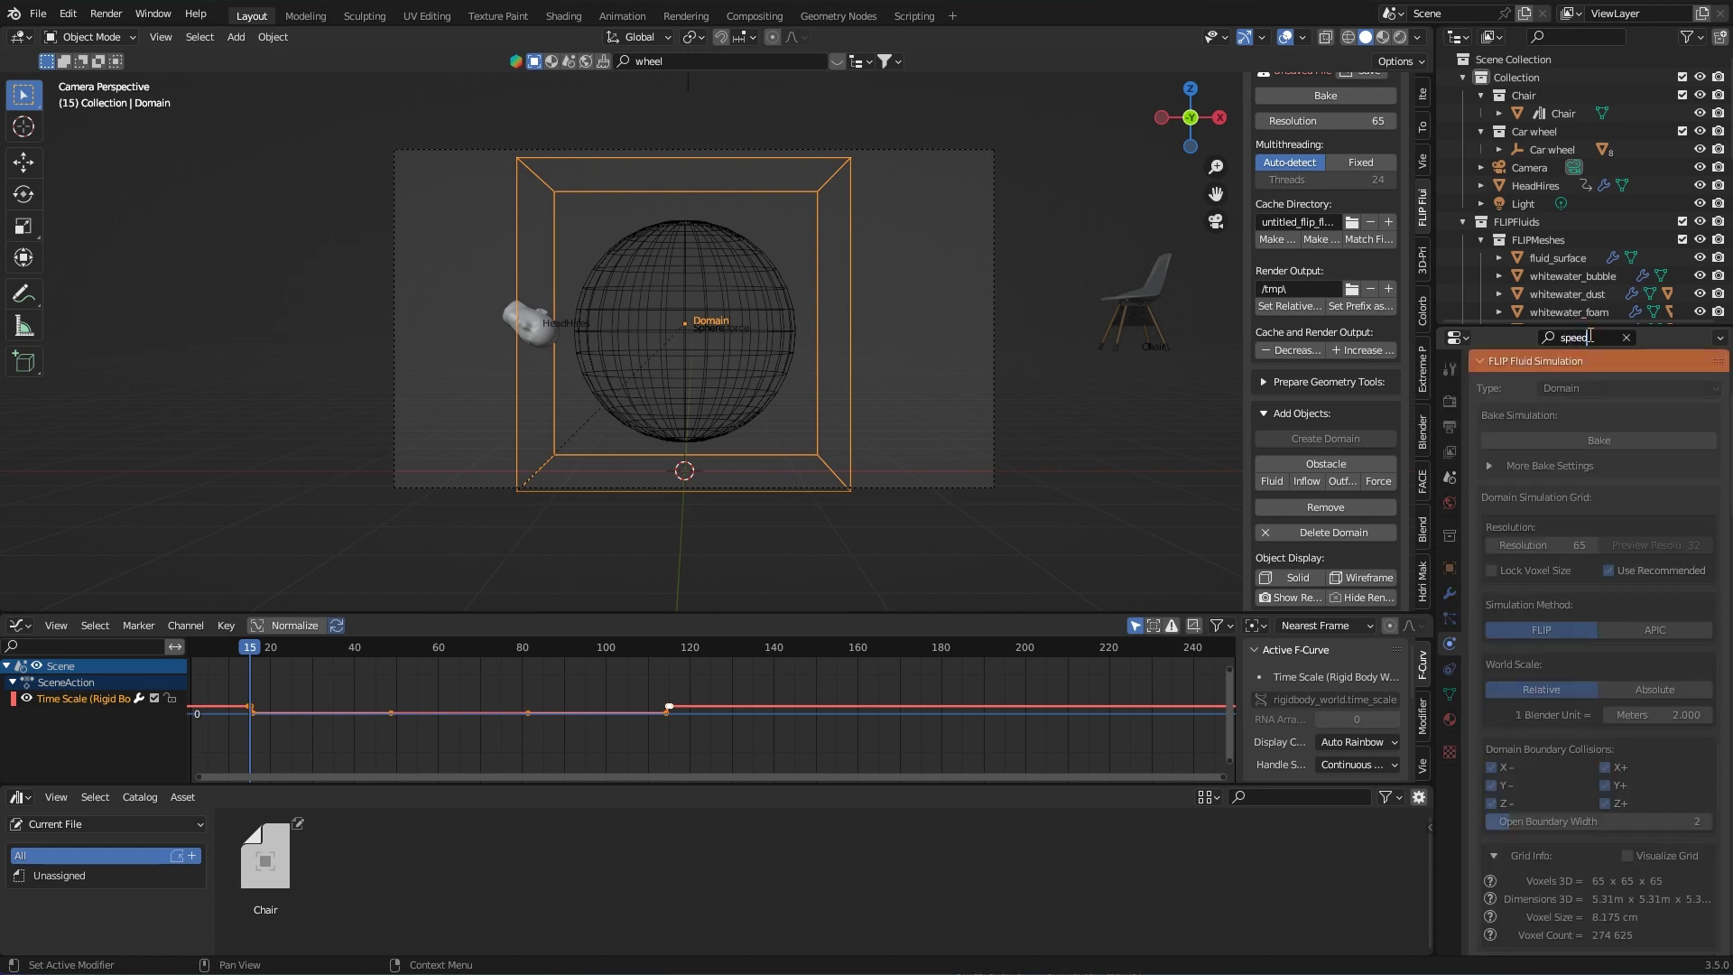
pyautogui.scroll(-3, 1596, 491)
pyautogui.scroll(3, 1622, 718)
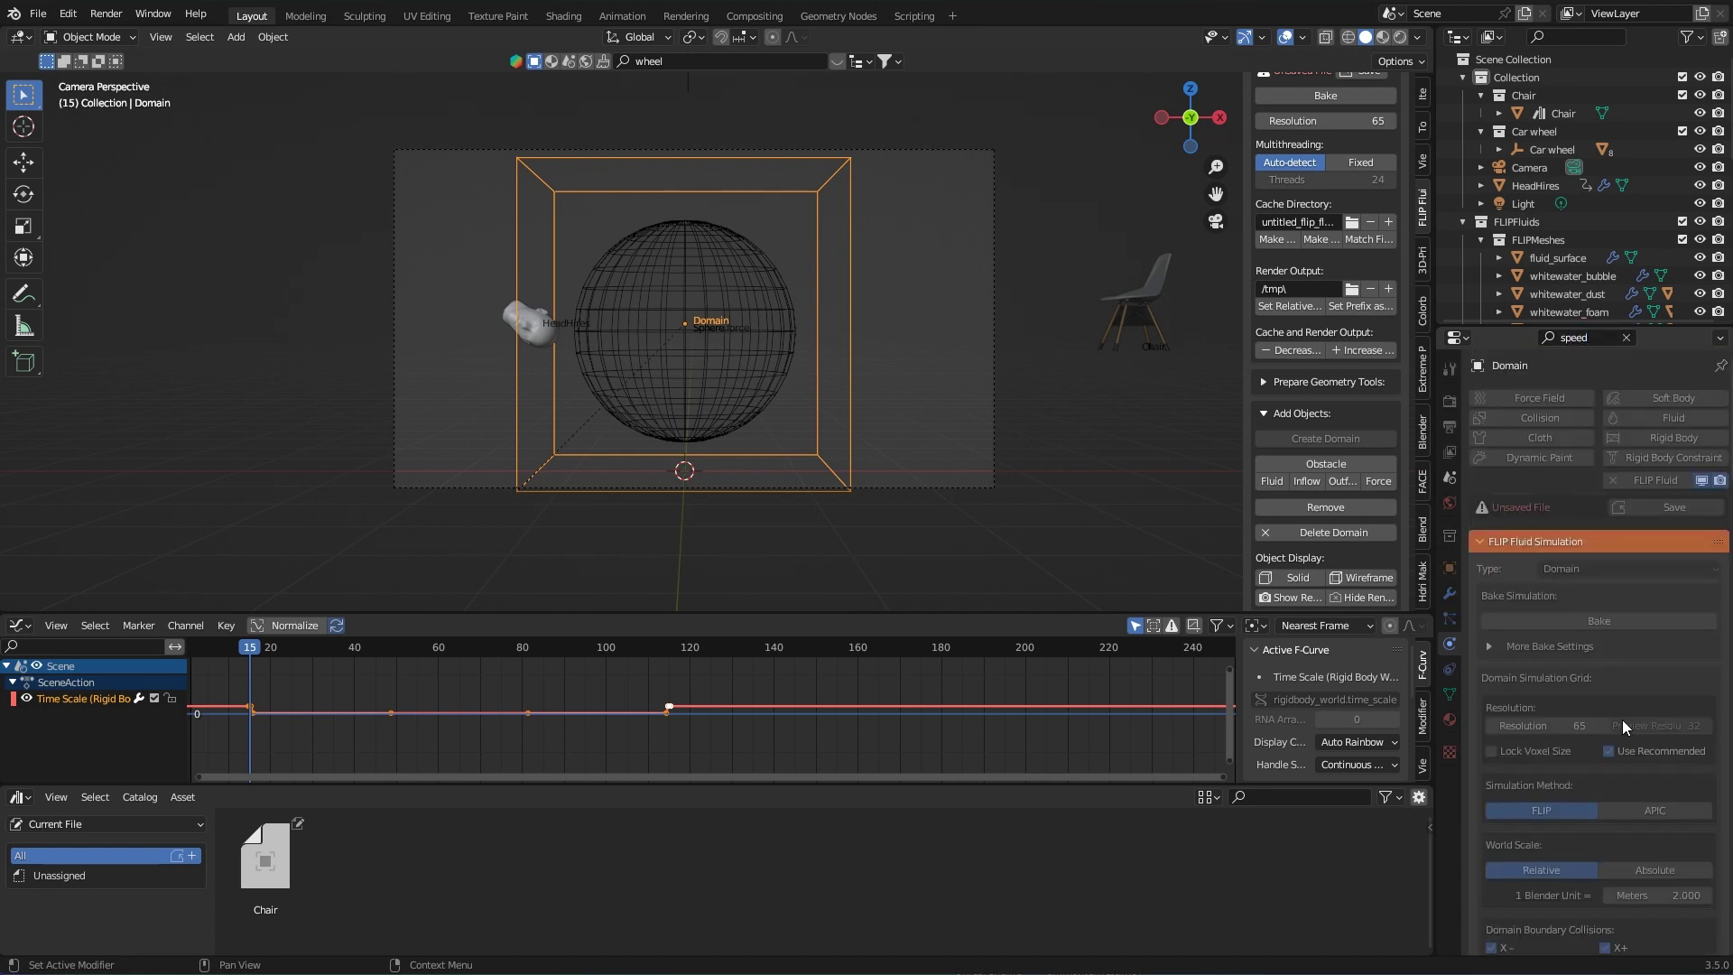
pyautogui.scroll(-5, 1622, 715)
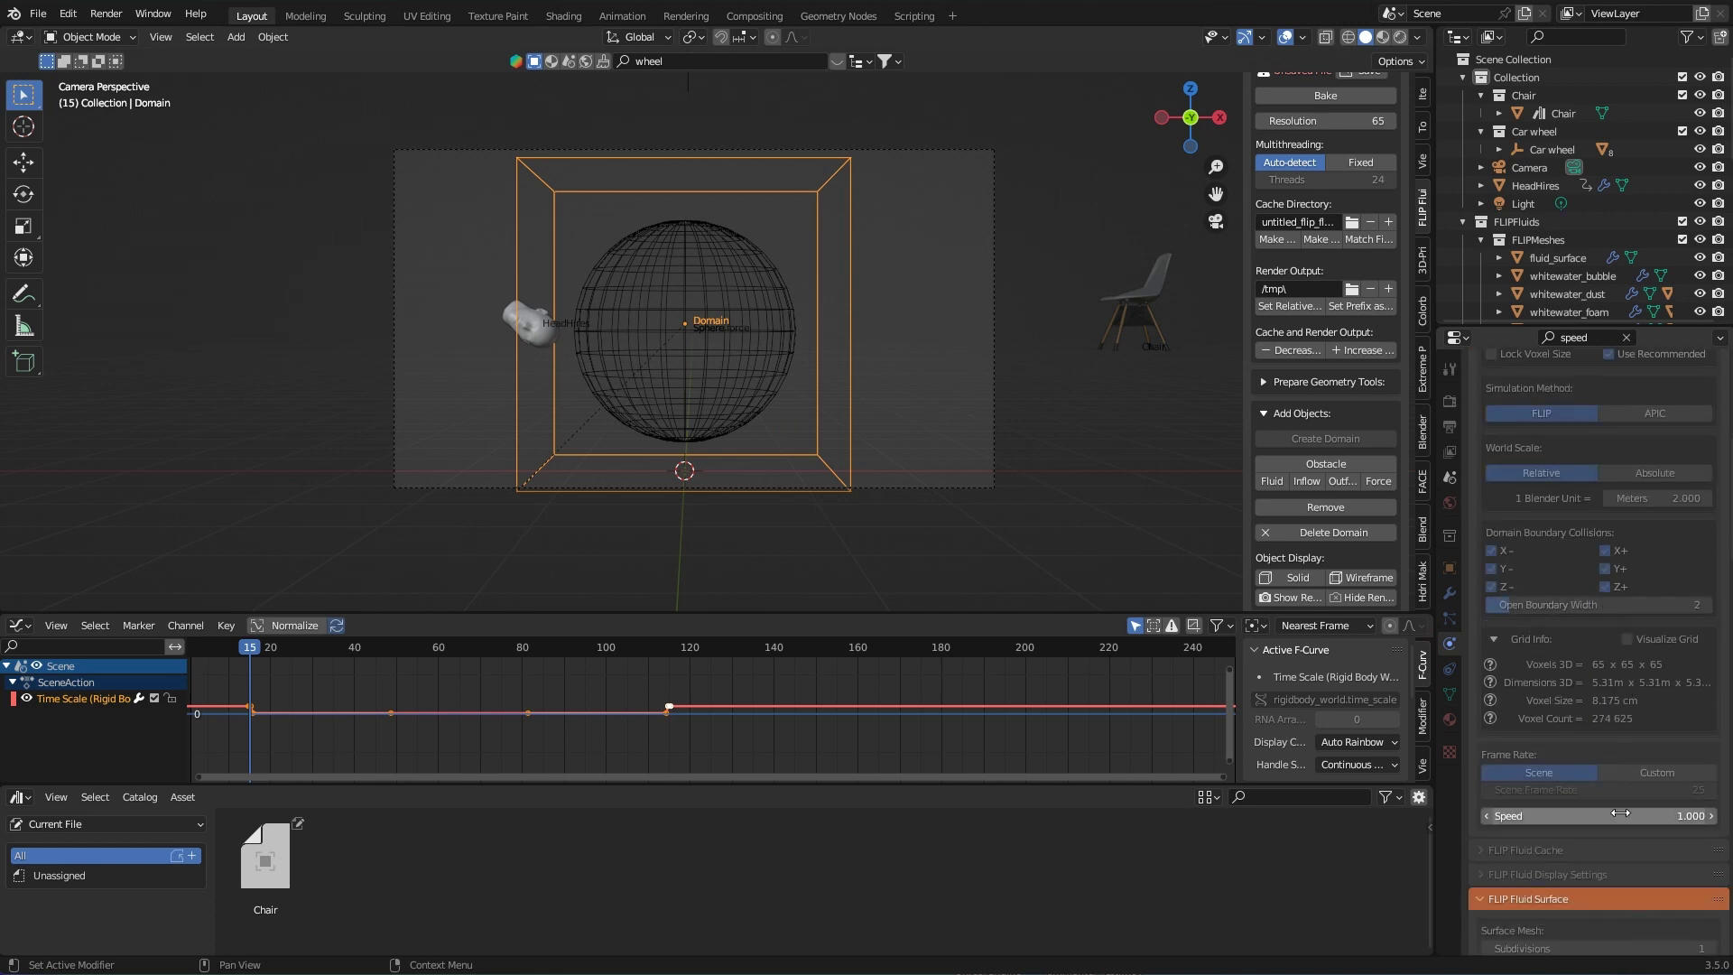
pyautogui.press('i')
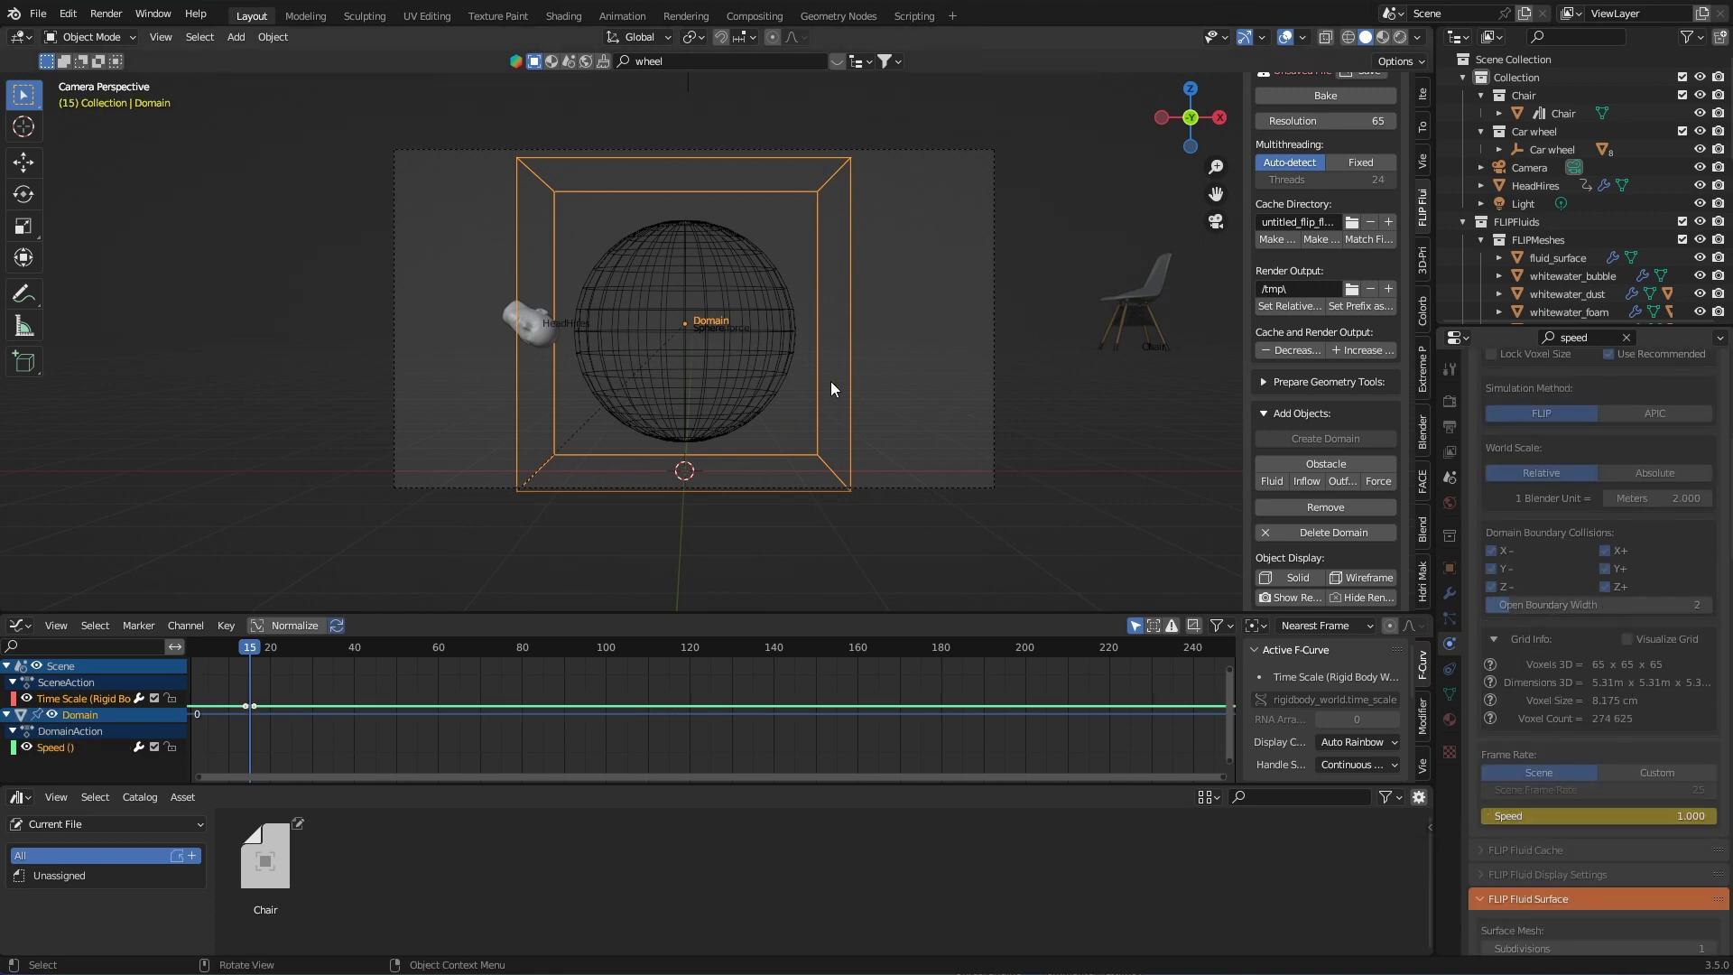
# Step: Set domain Speed to 0.1 at frame 16, then keyframe Speed 1.0 at frame 115
pyautogui.press('Right')
pyautogui.doubleClick(1610, 815)
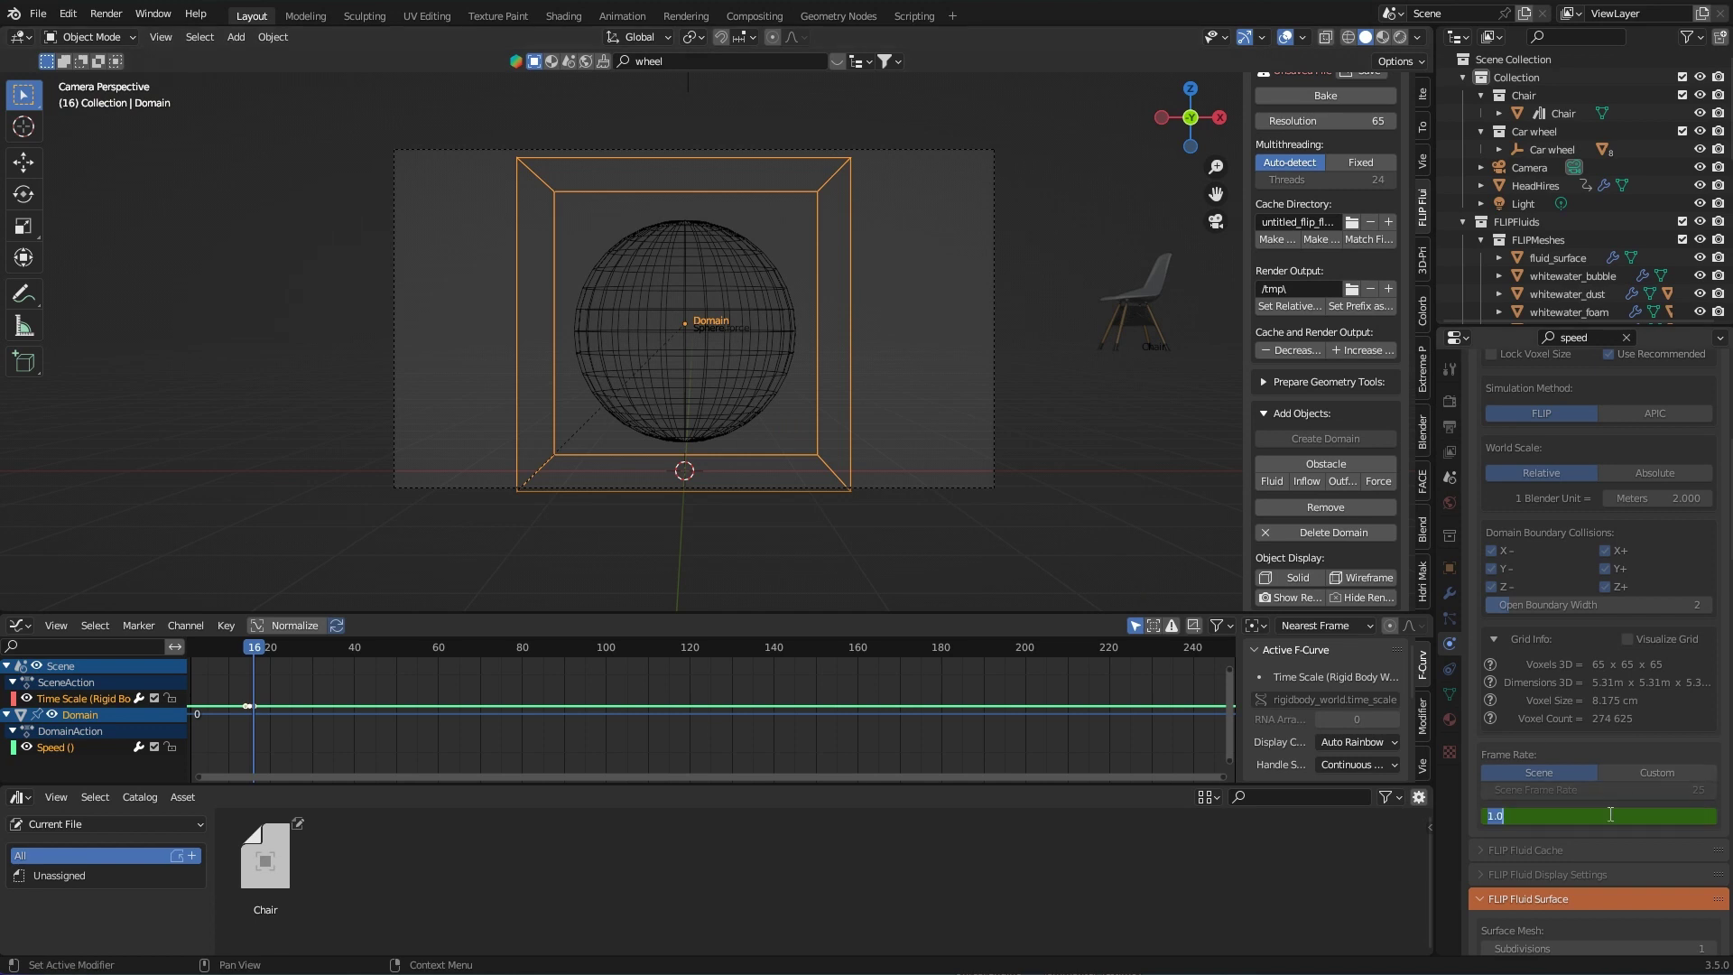
pyautogui.write('0.1')
pyautogui.press('Return')
pyautogui.press('space')
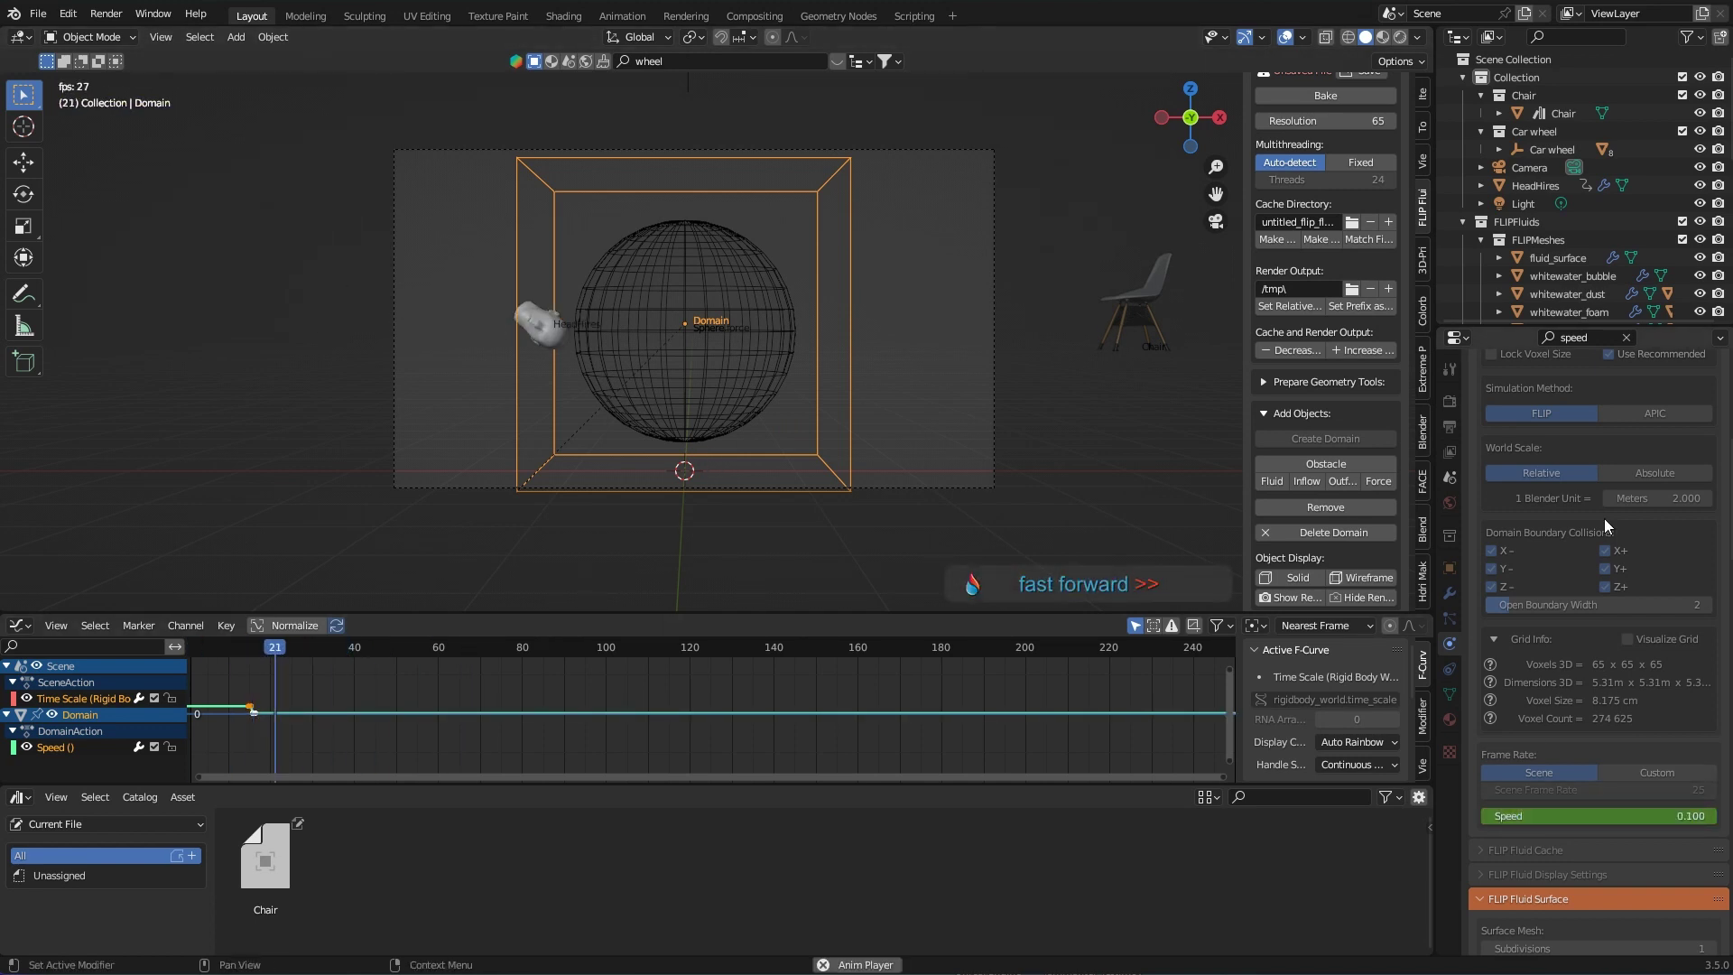
pyautogui.scroll(10, 1656, 783)
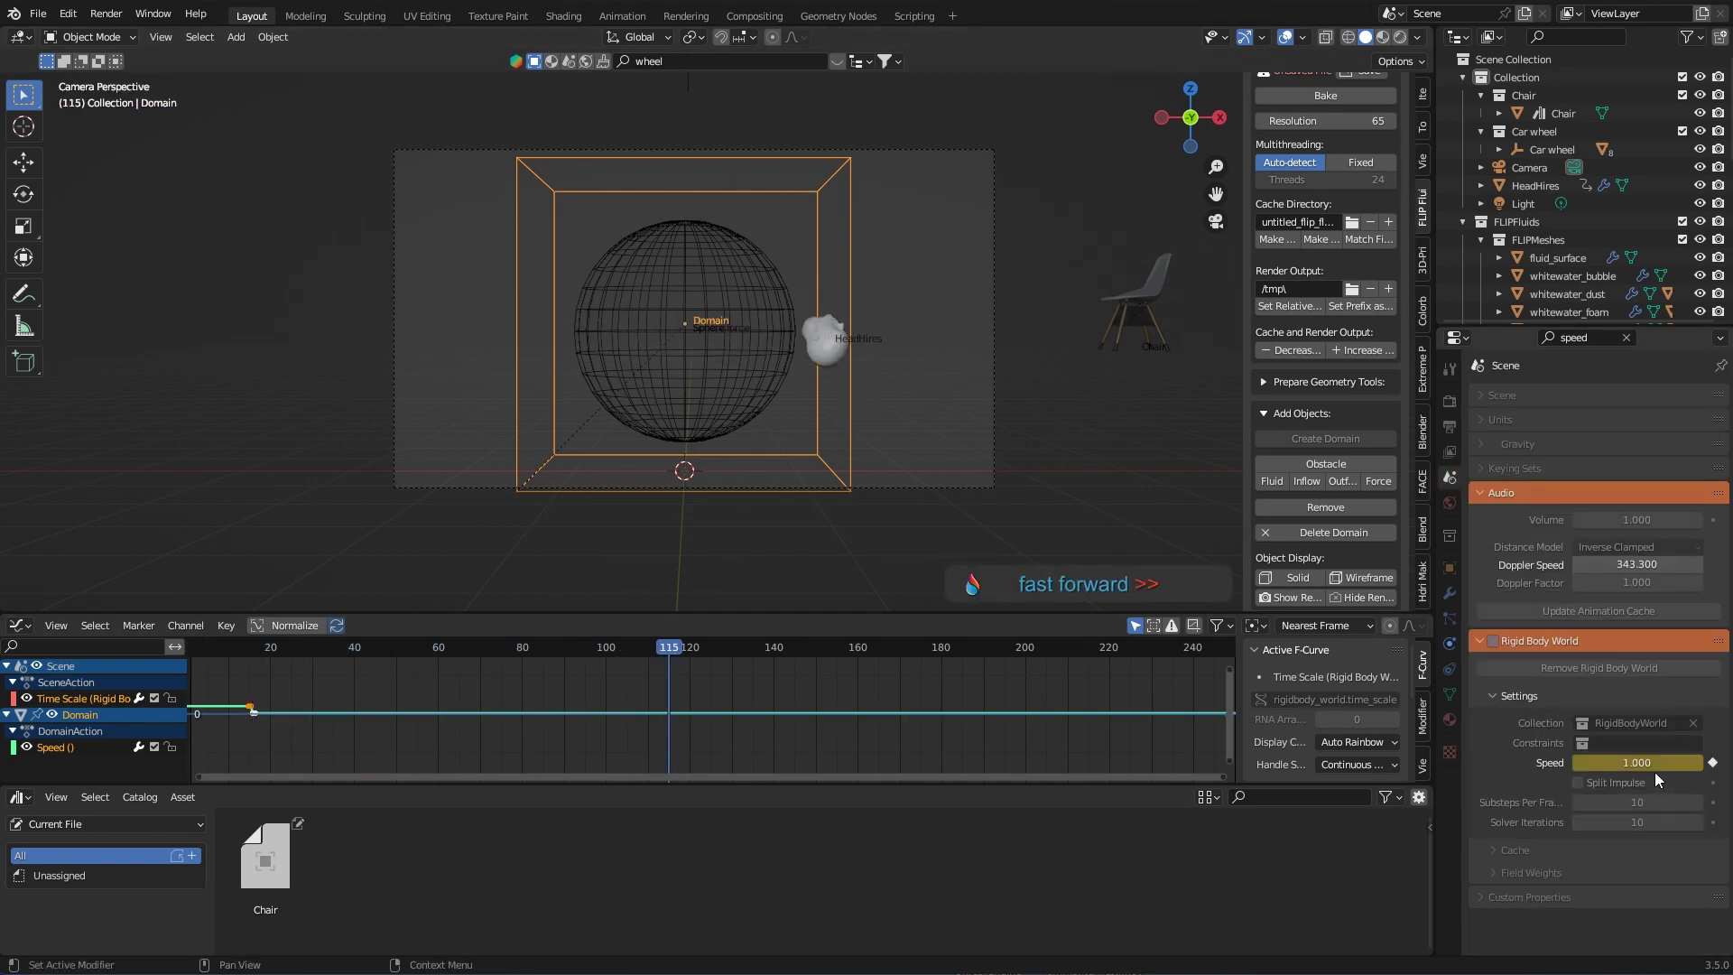
pyautogui.scroll(-10, 1598, 722)
pyautogui.press('BackSpace')
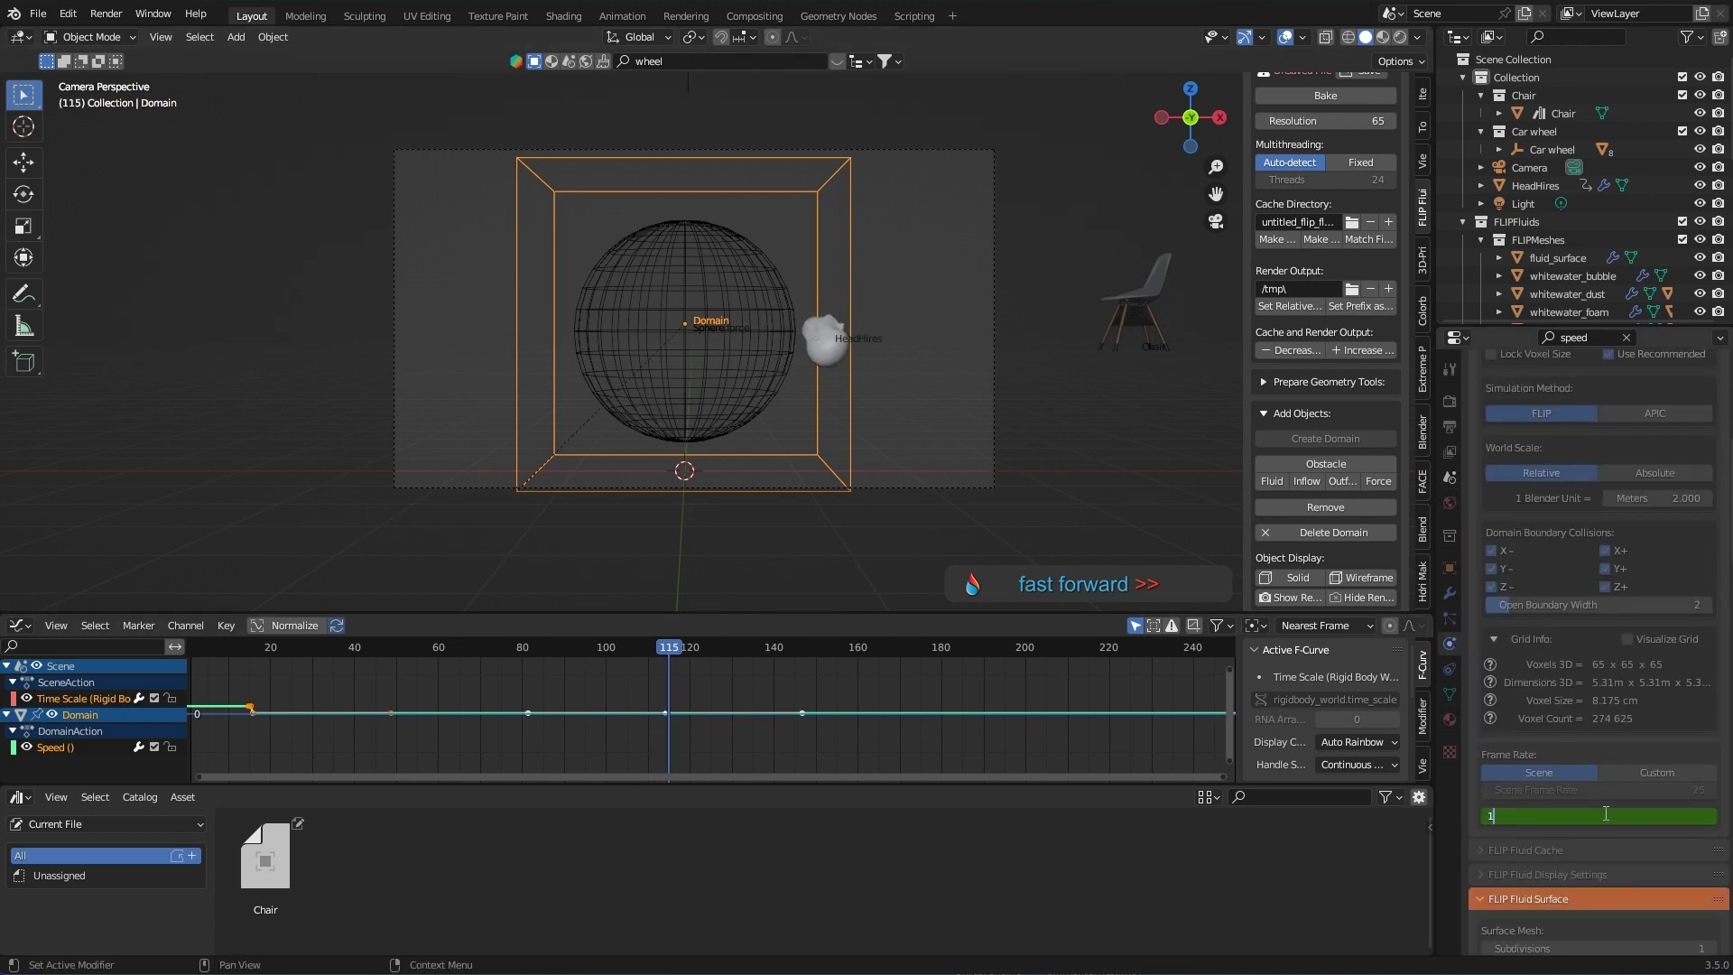
pyautogui.press('i')
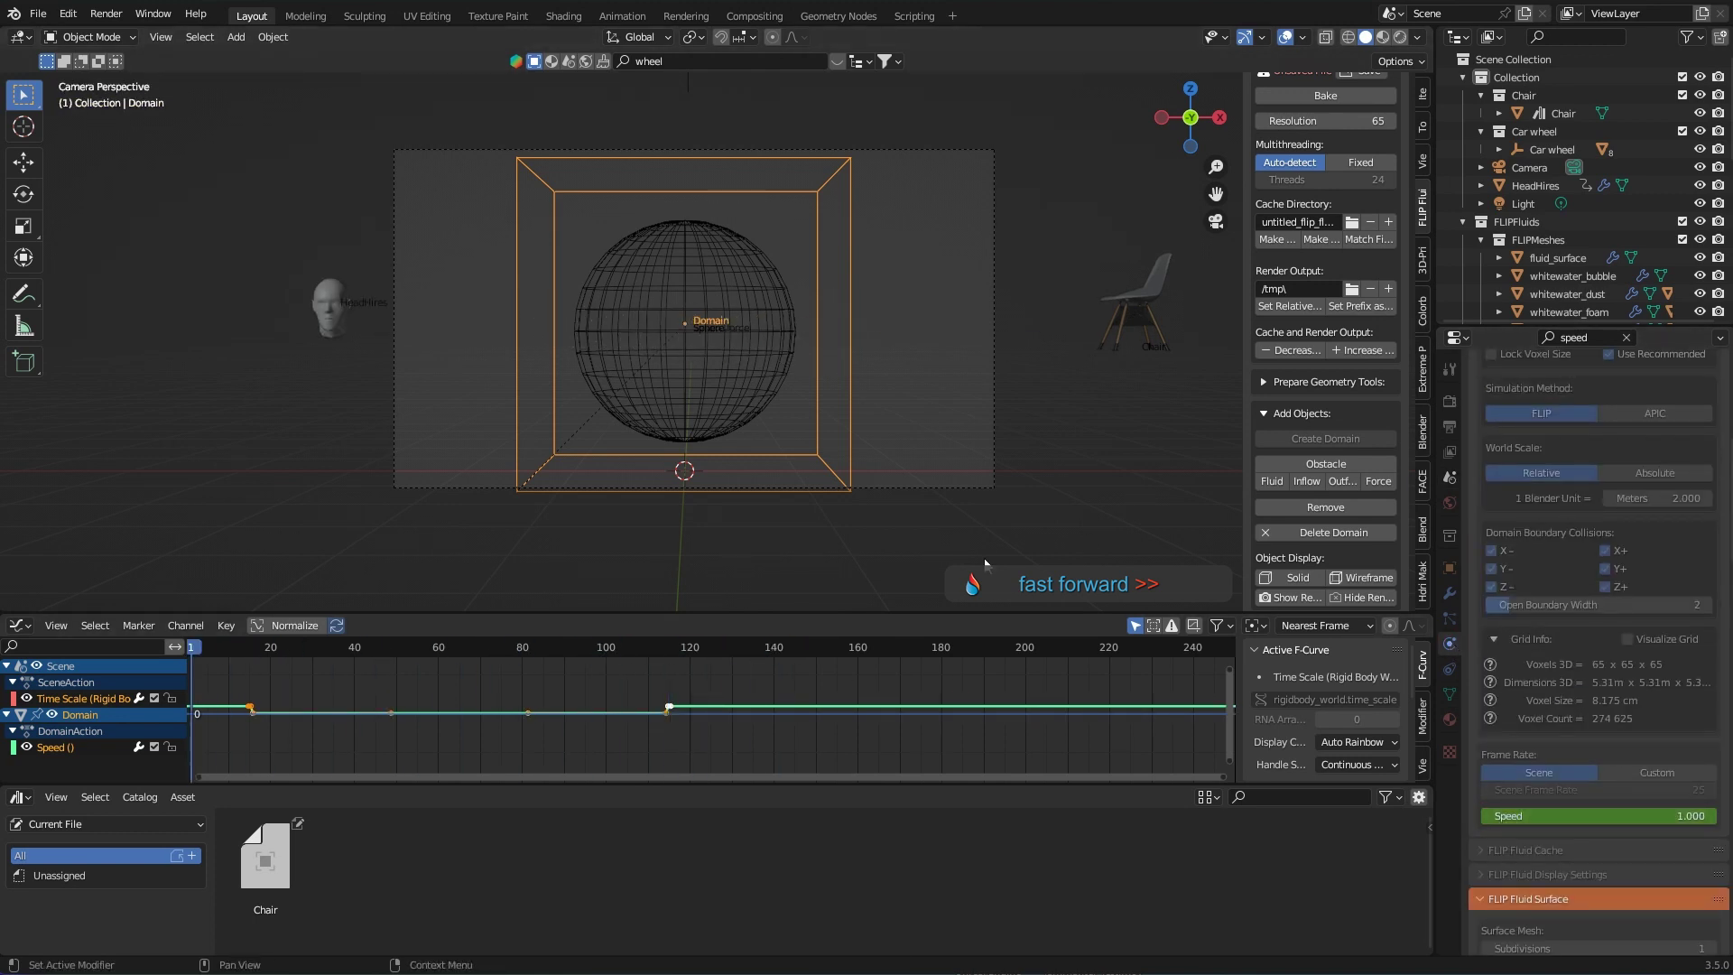
pyautogui.moveTo(722, 487); pyautogui.dragTo(634, 484, button='middle')
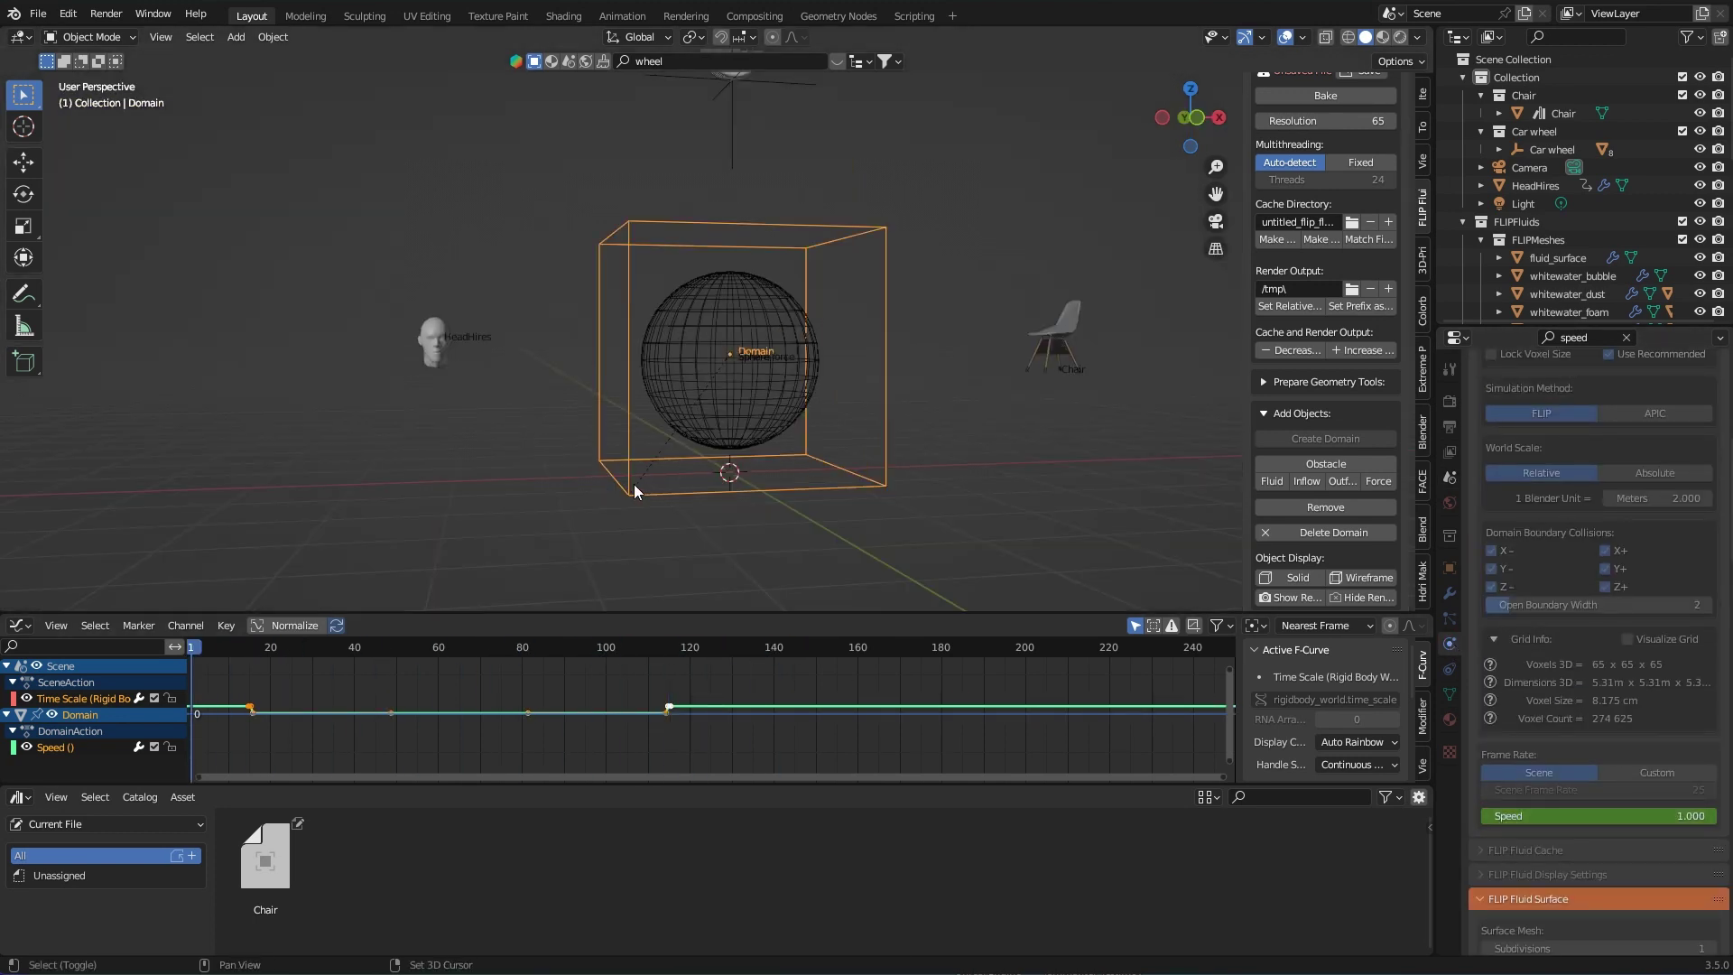
# Step: Select HeadHires and bake the Rigid Body World cache for frames 1–130
pyautogui.click(436, 335)
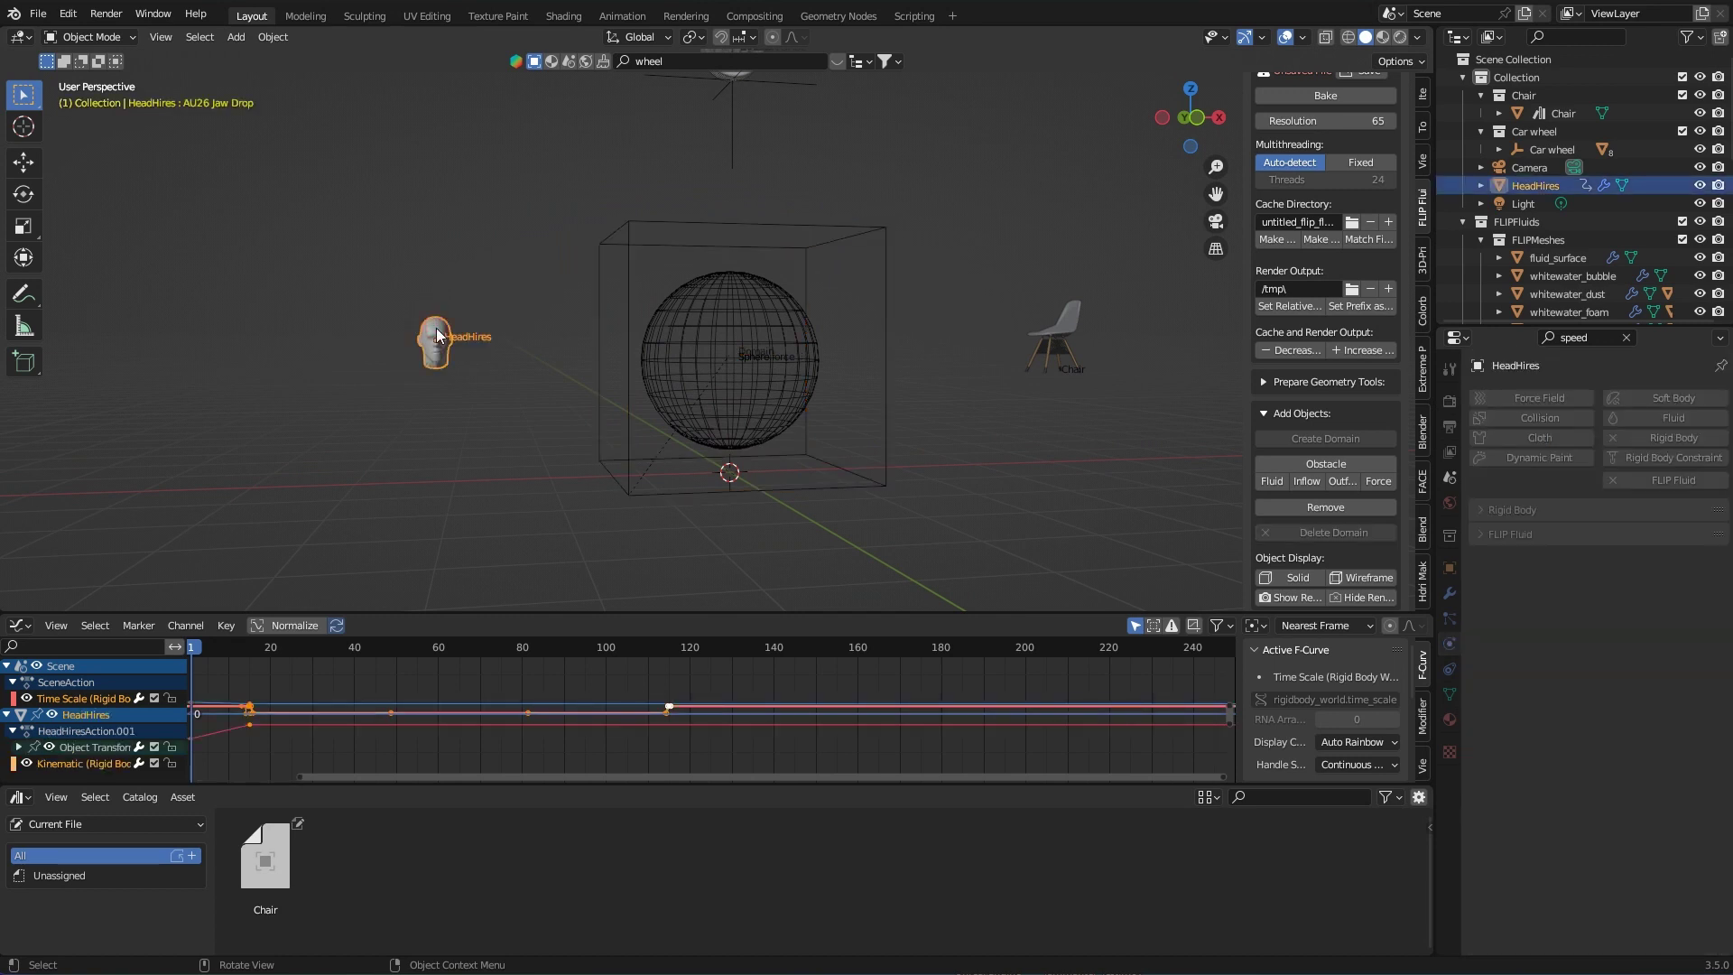
pyautogui.click(1450, 477)
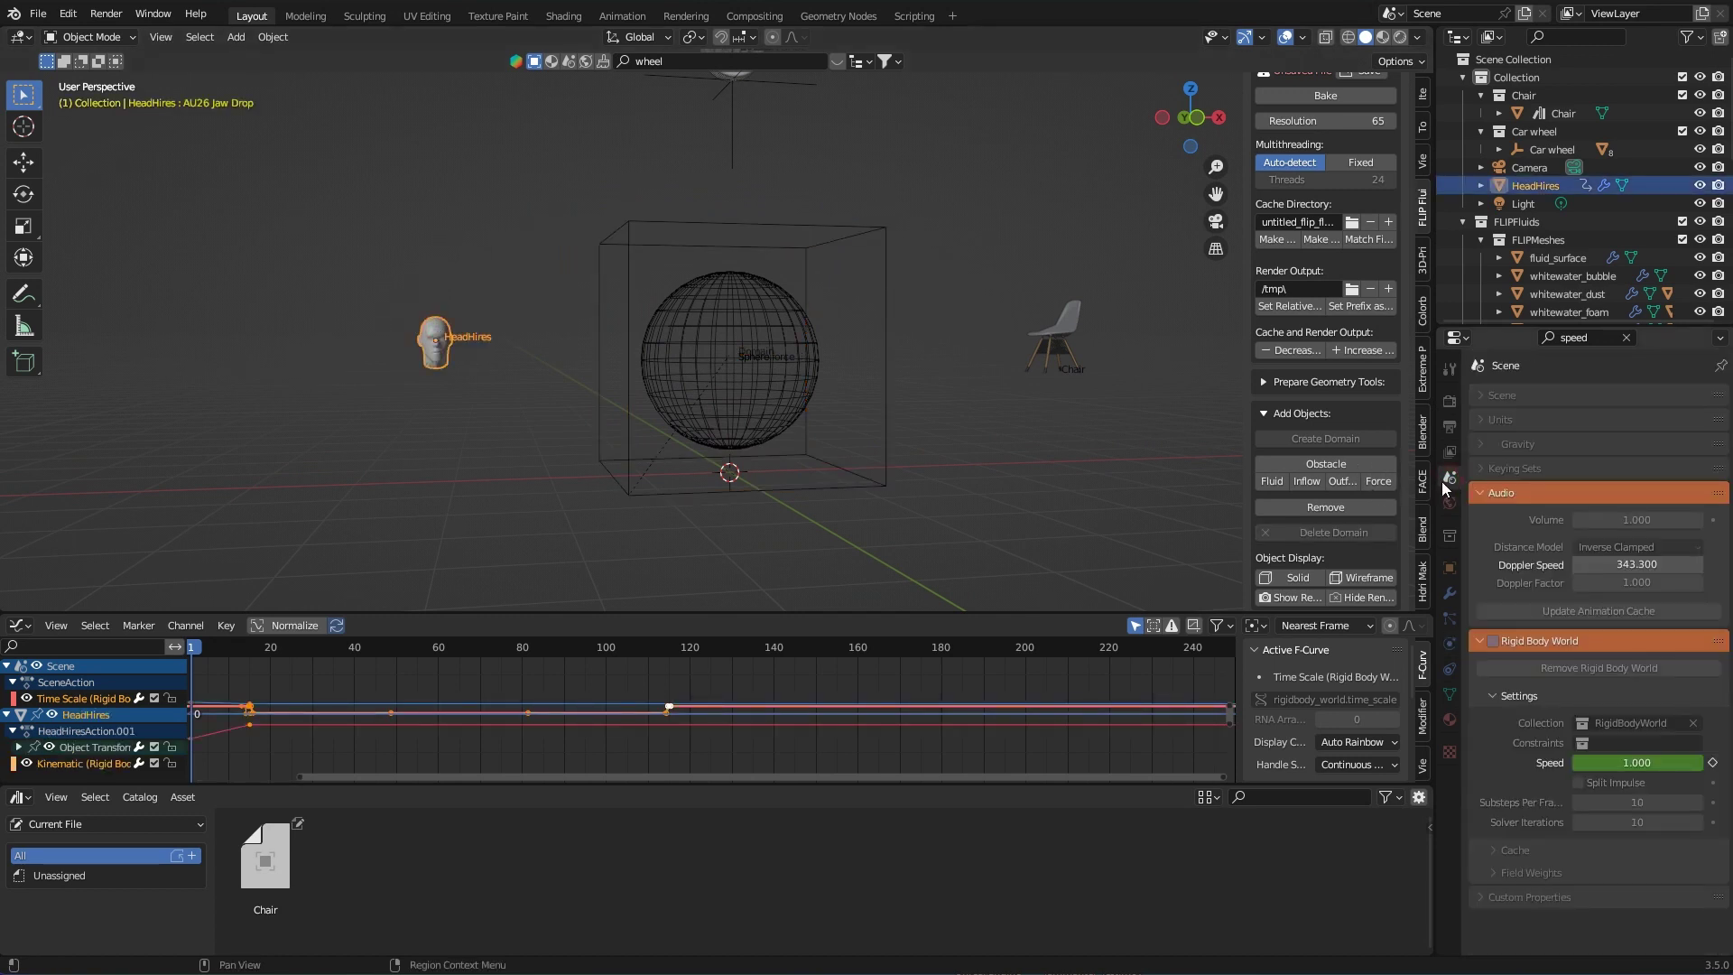
pyautogui.click(1626, 337)
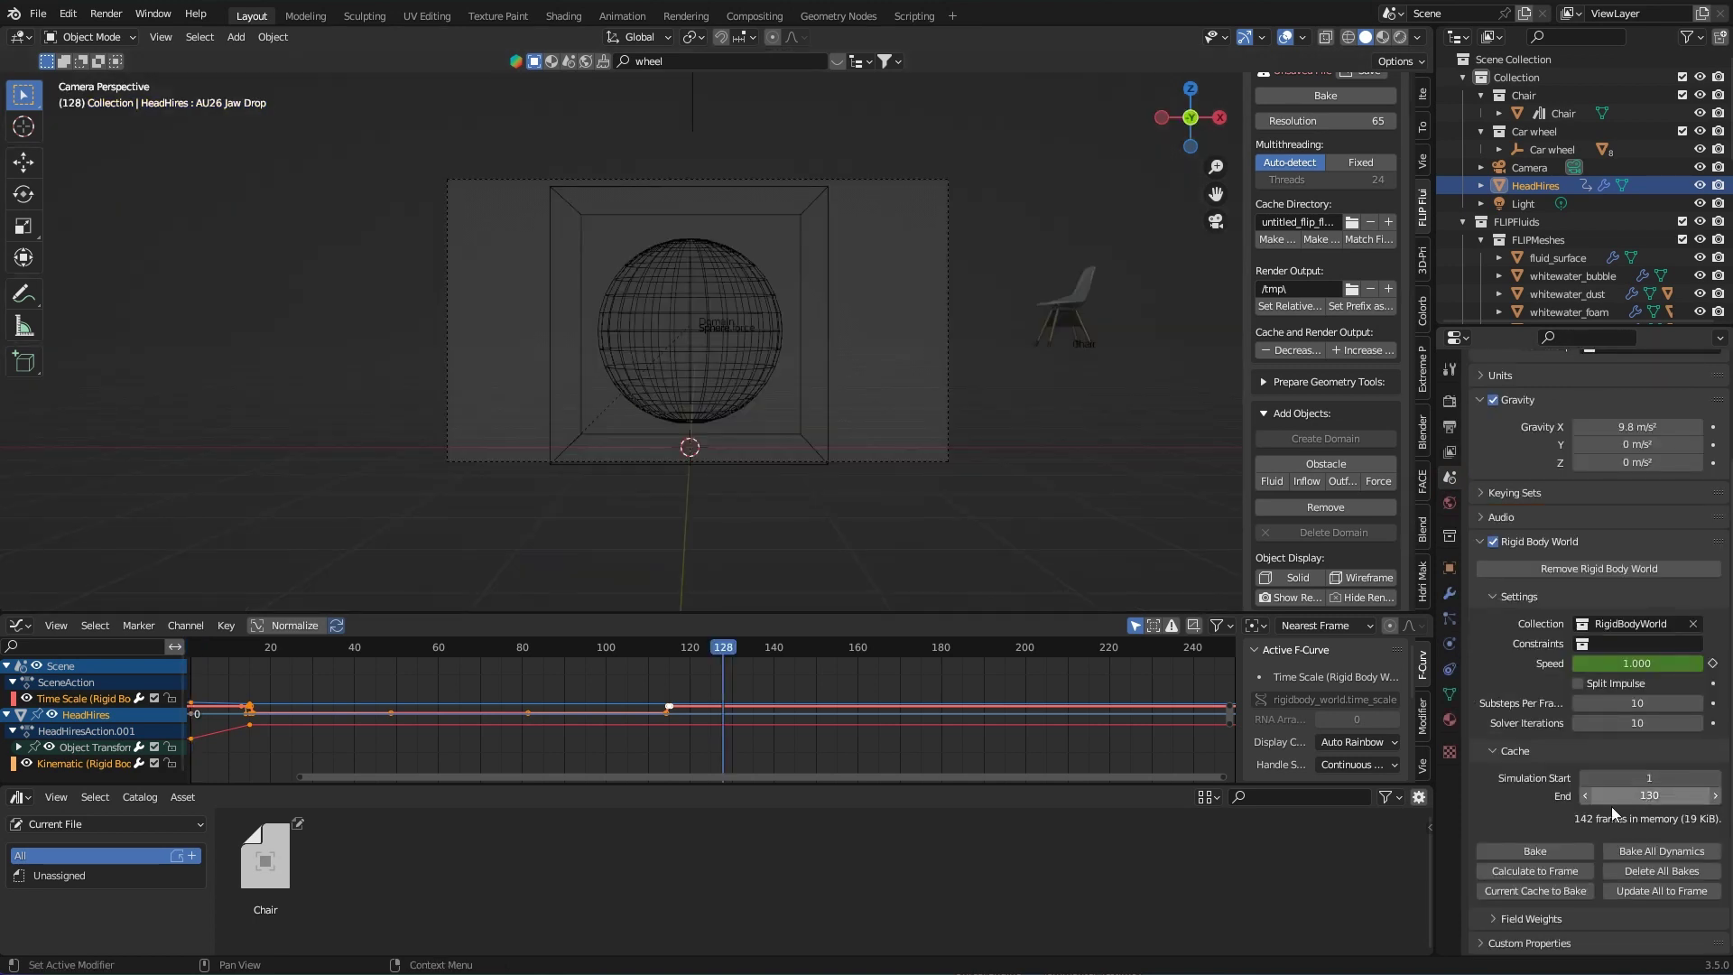
pyautogui.click(1542, 849)
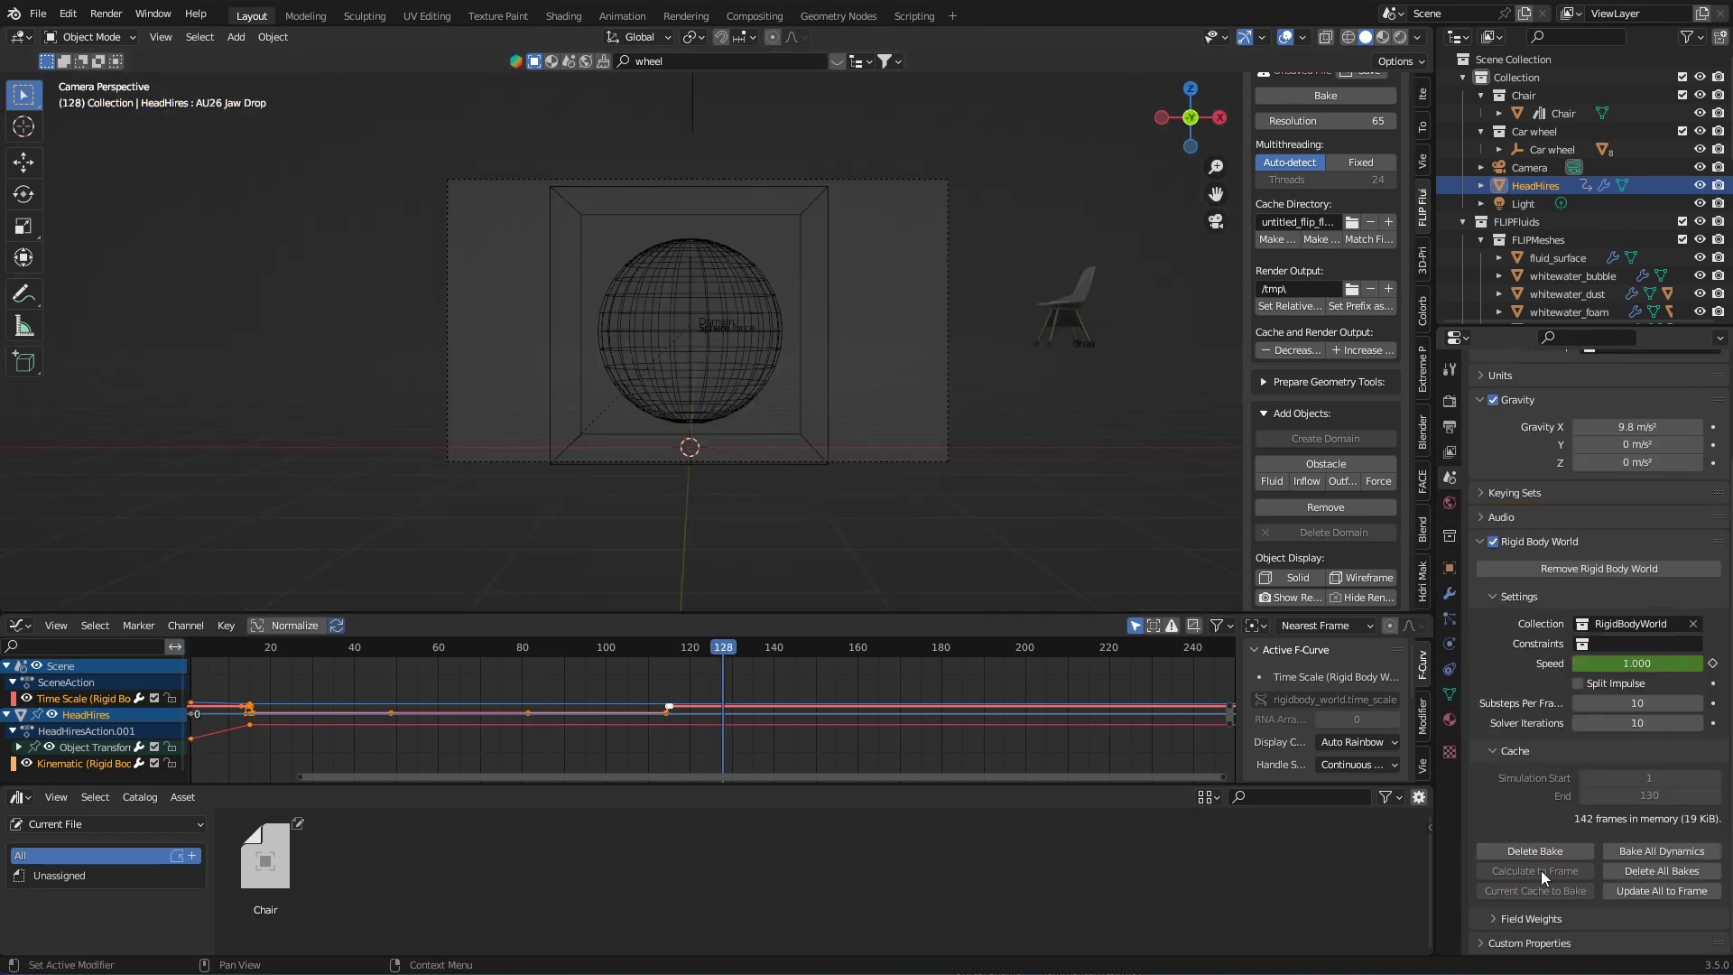
pyautogui.moveTo(744, 648); pyautogui.dragTo(191, 668)
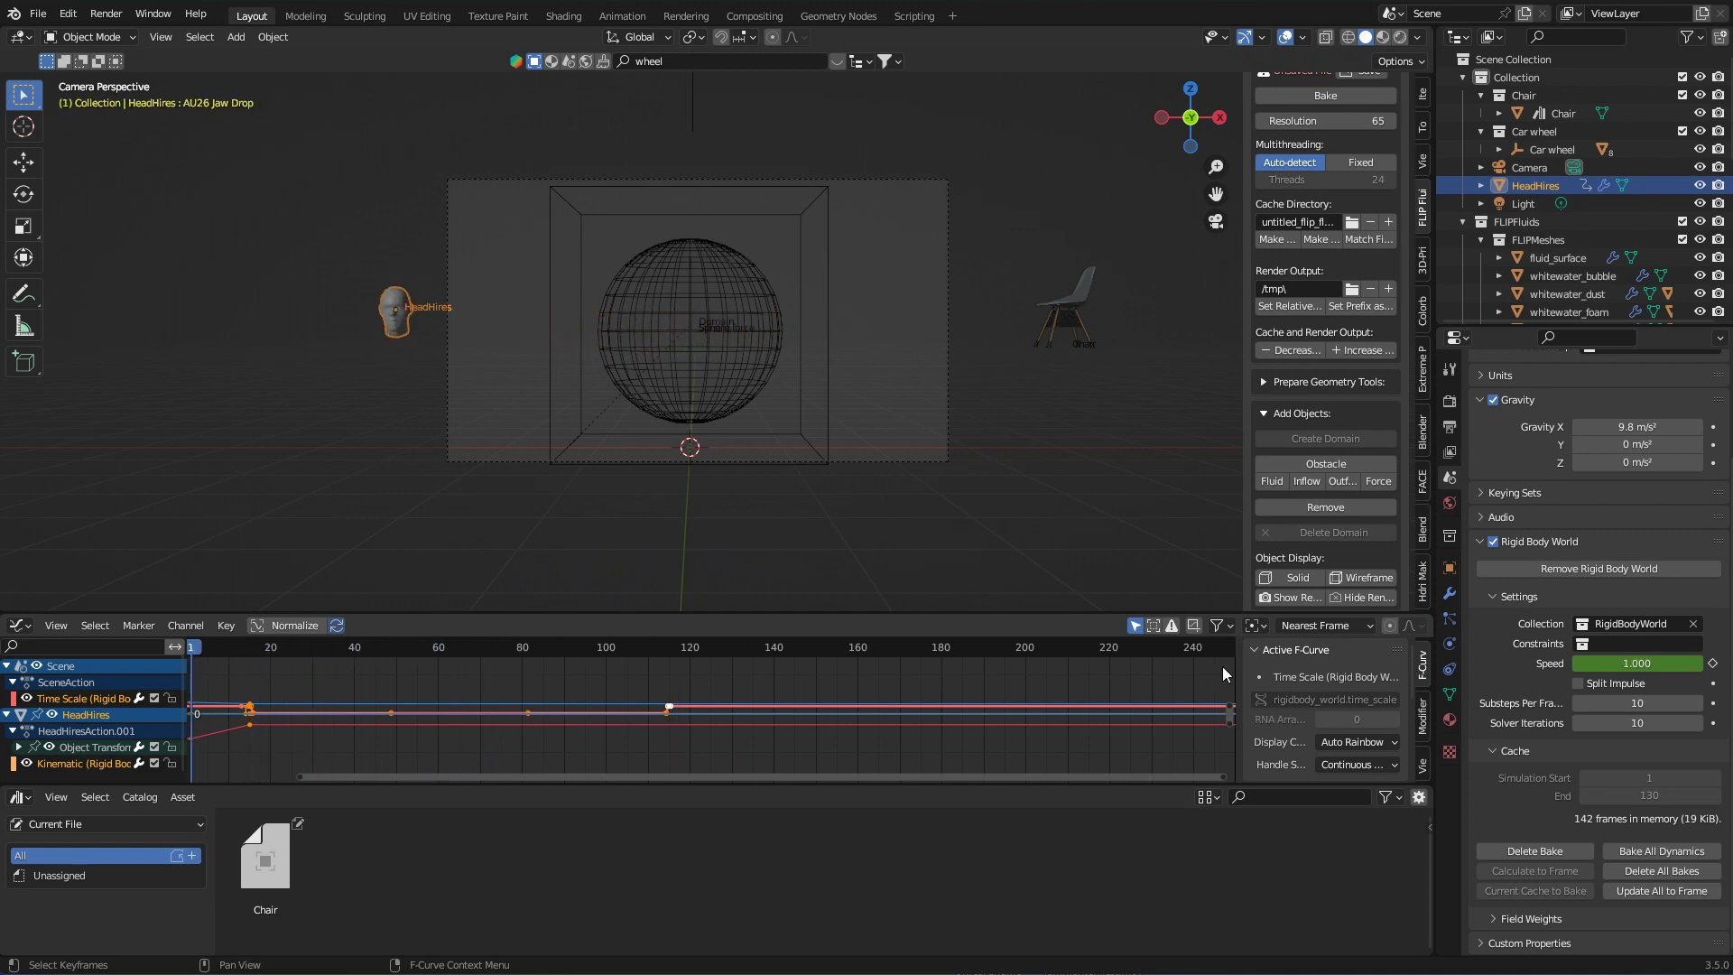
# Step: Run Rigid Body Bake to Keyframes on the head with End Frame 130
pyautogui.click(366, 679)
pyautogui.press('F3')
pyautogui.write('keyframe')
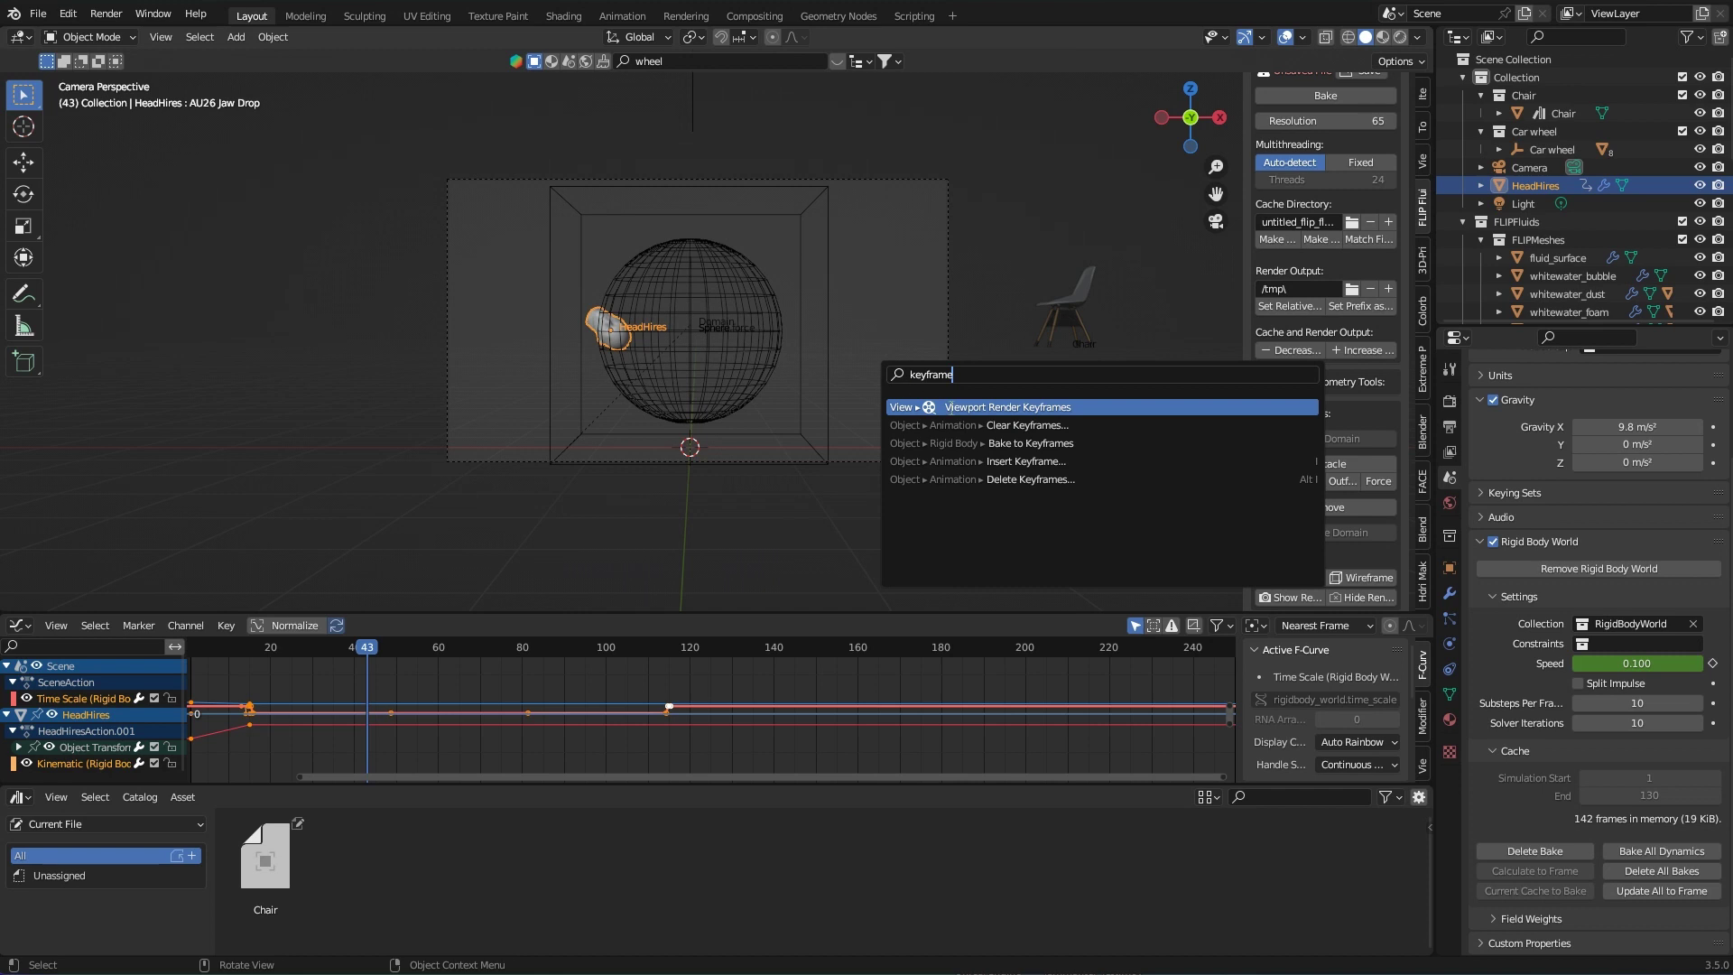
pyautogui.click(1028, 442)
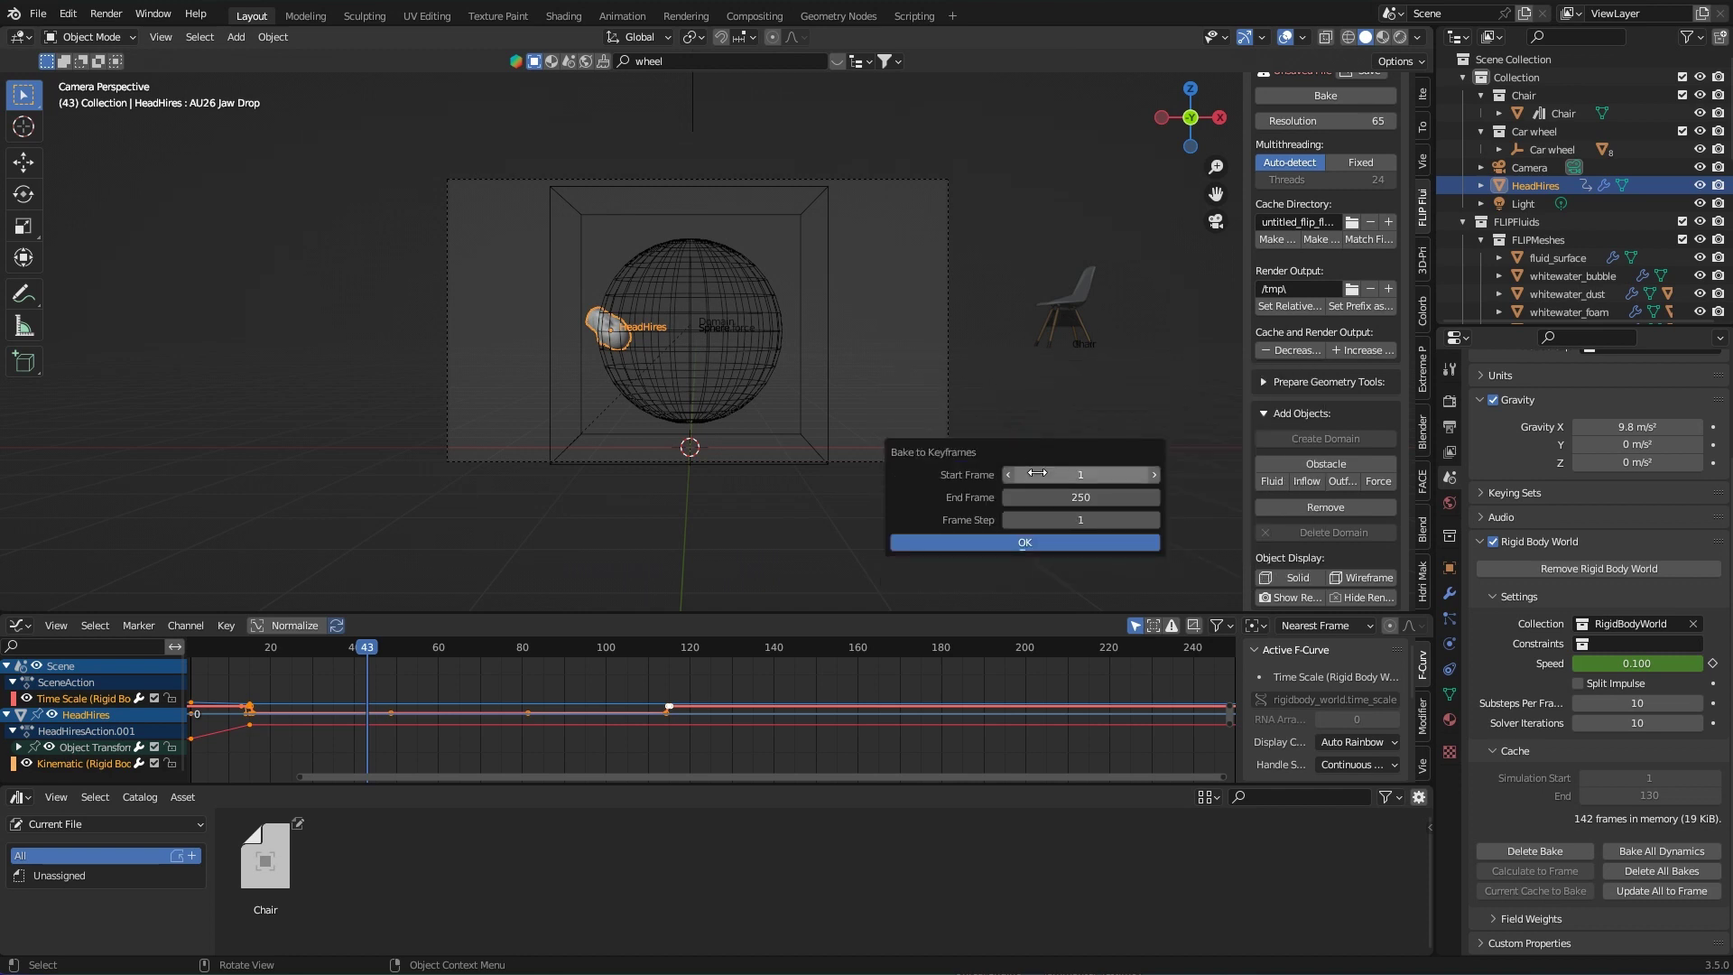
pyautogui.click(1083, 498)
pyautogui.write('1')
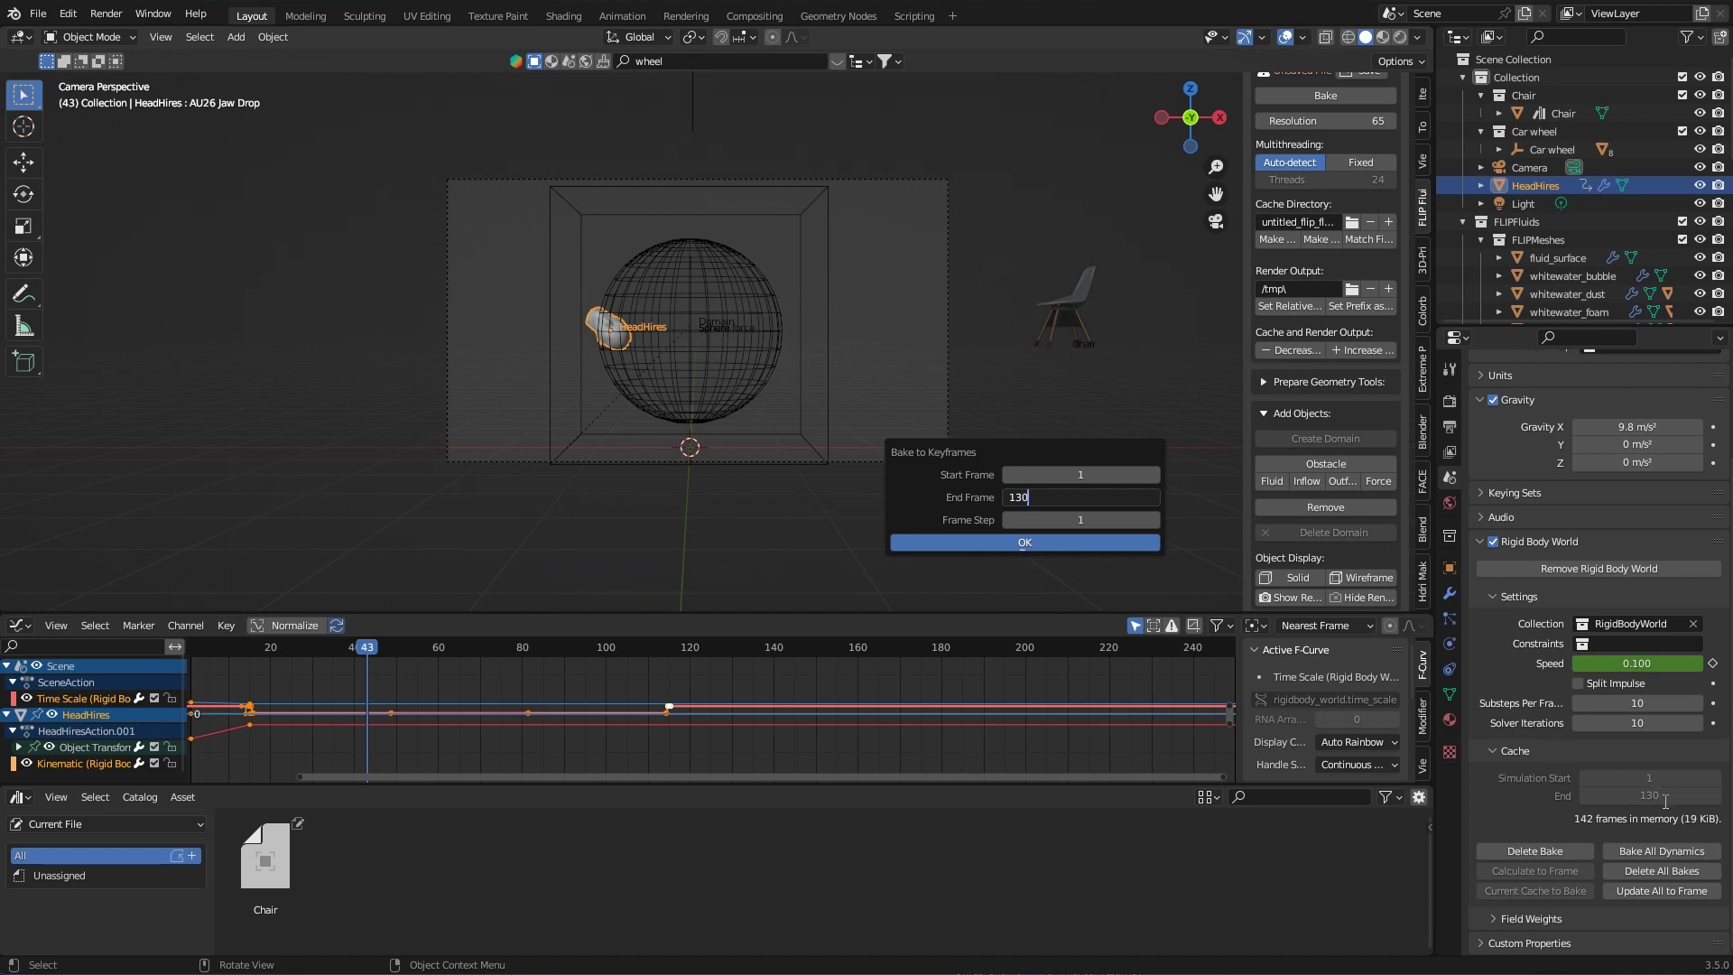
pyautogui.write('30')
pyautogui.click(1026, 544)
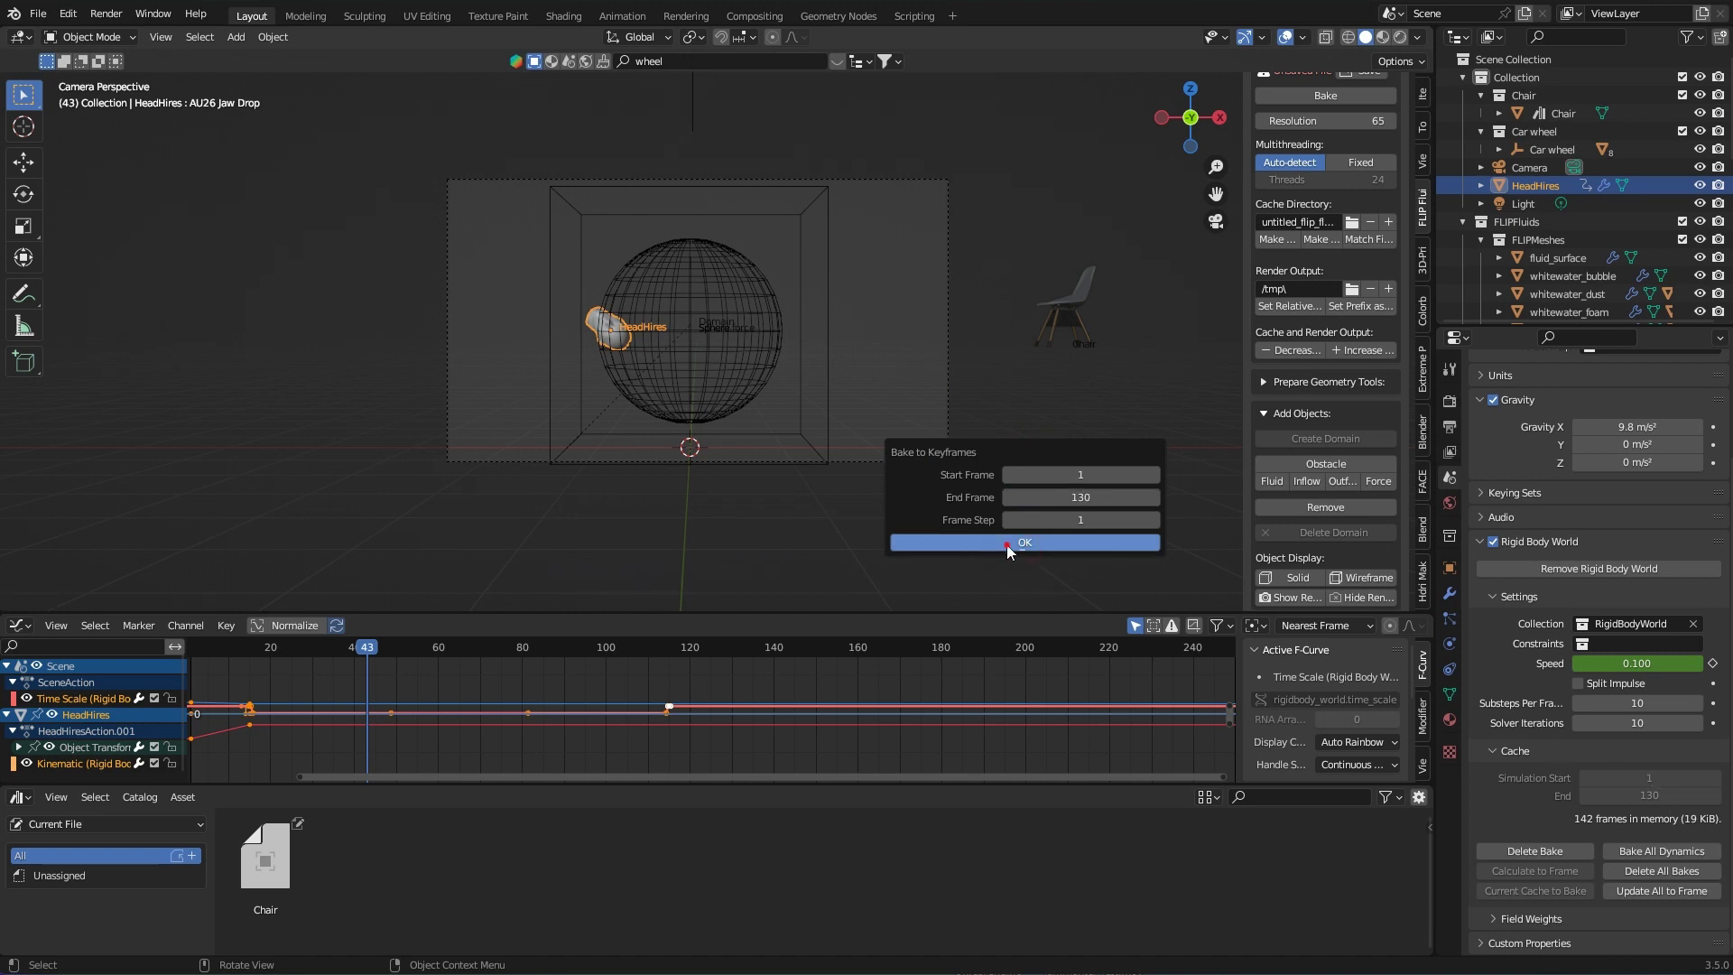
pyautogui.moveTo(609, 648); pyautogui.dragTo(291, 650)
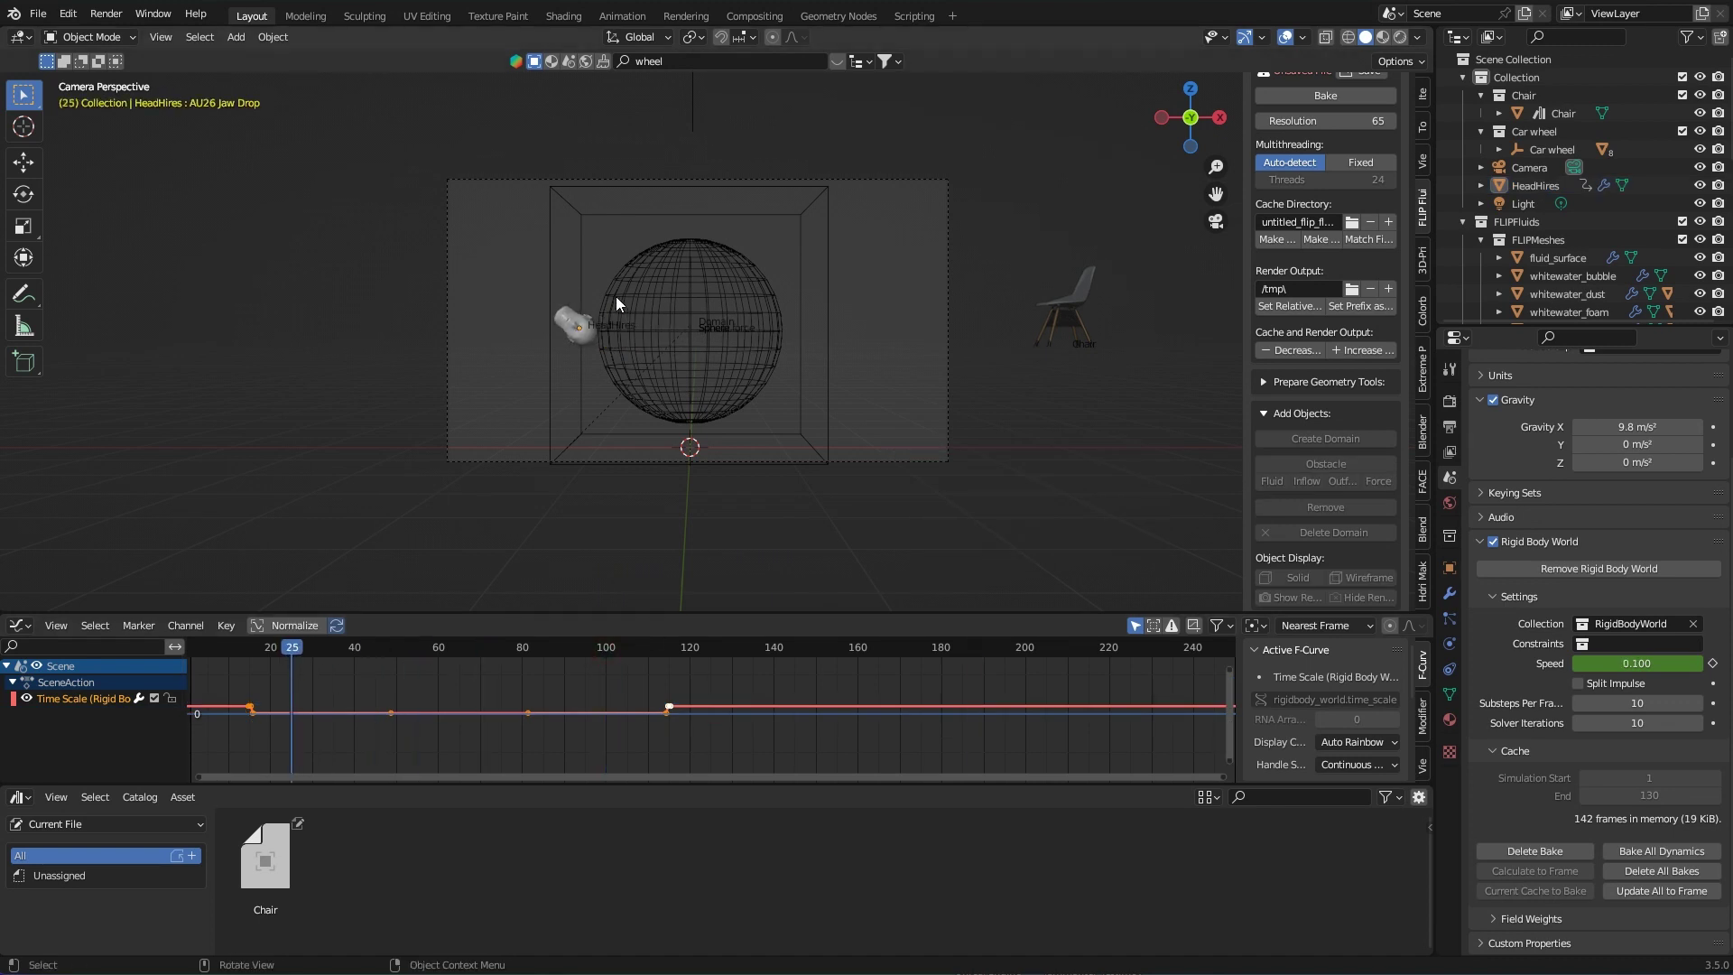
pyautogui.click(578, 327)
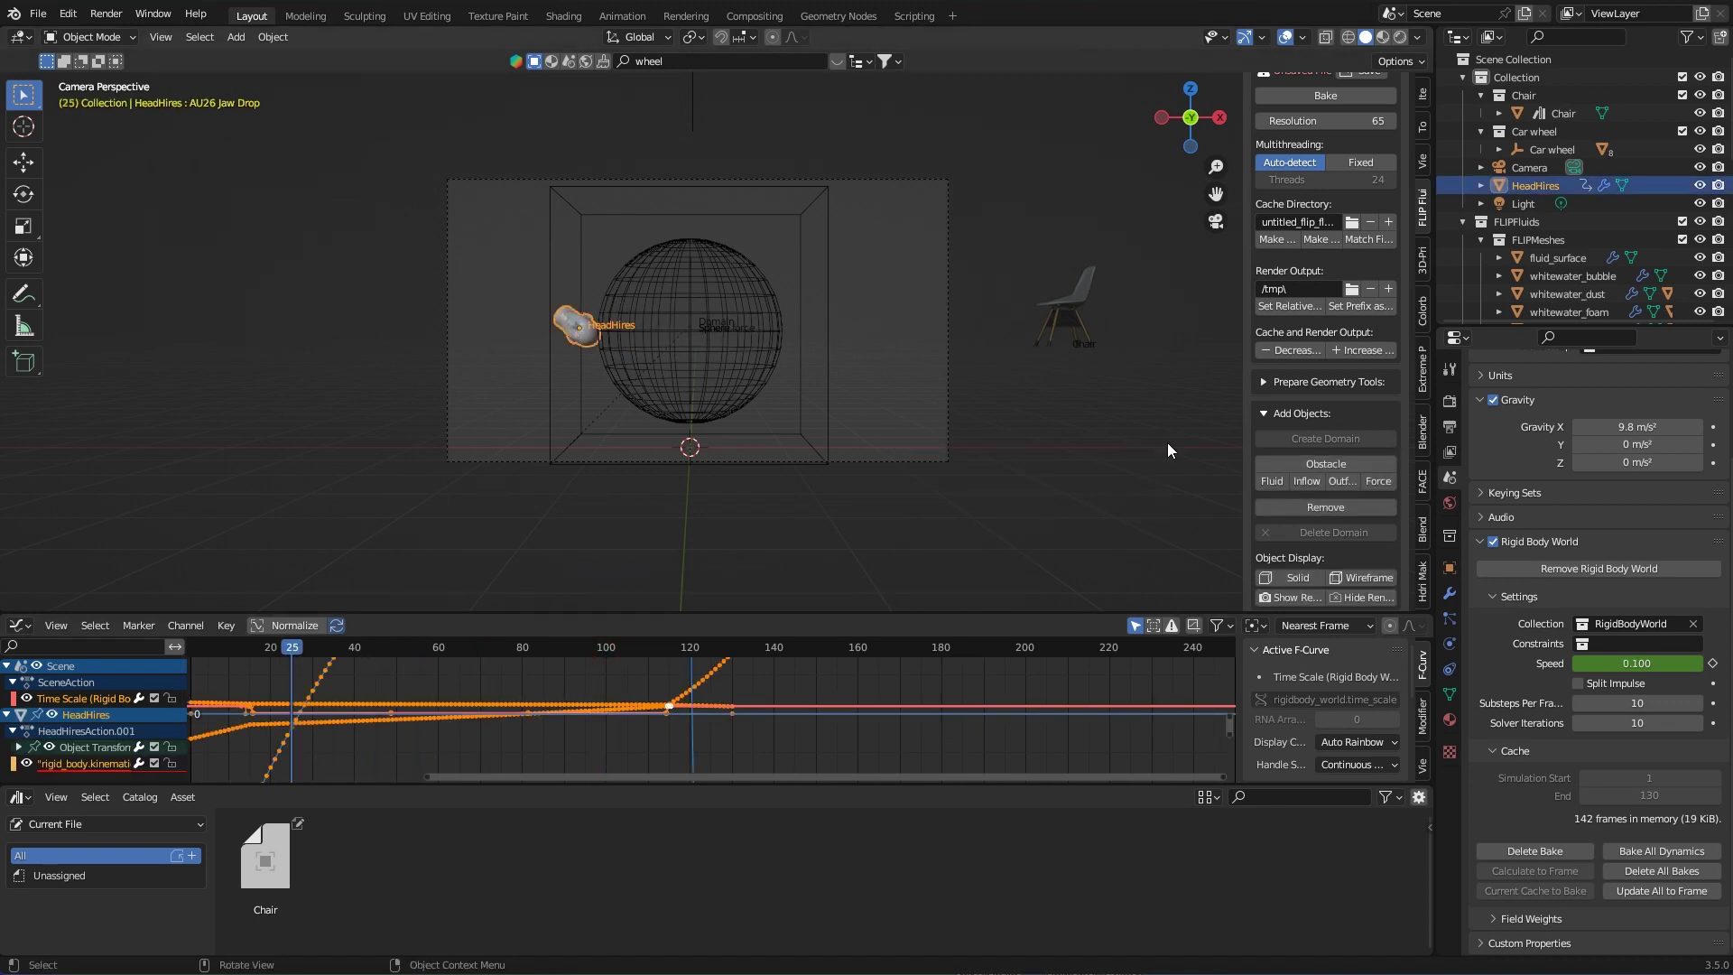
# Step: From HeadHires' Physics tab, scrub to frame 40 and organize the outliner into fluid collections
pyautogui.click(1449, 643)
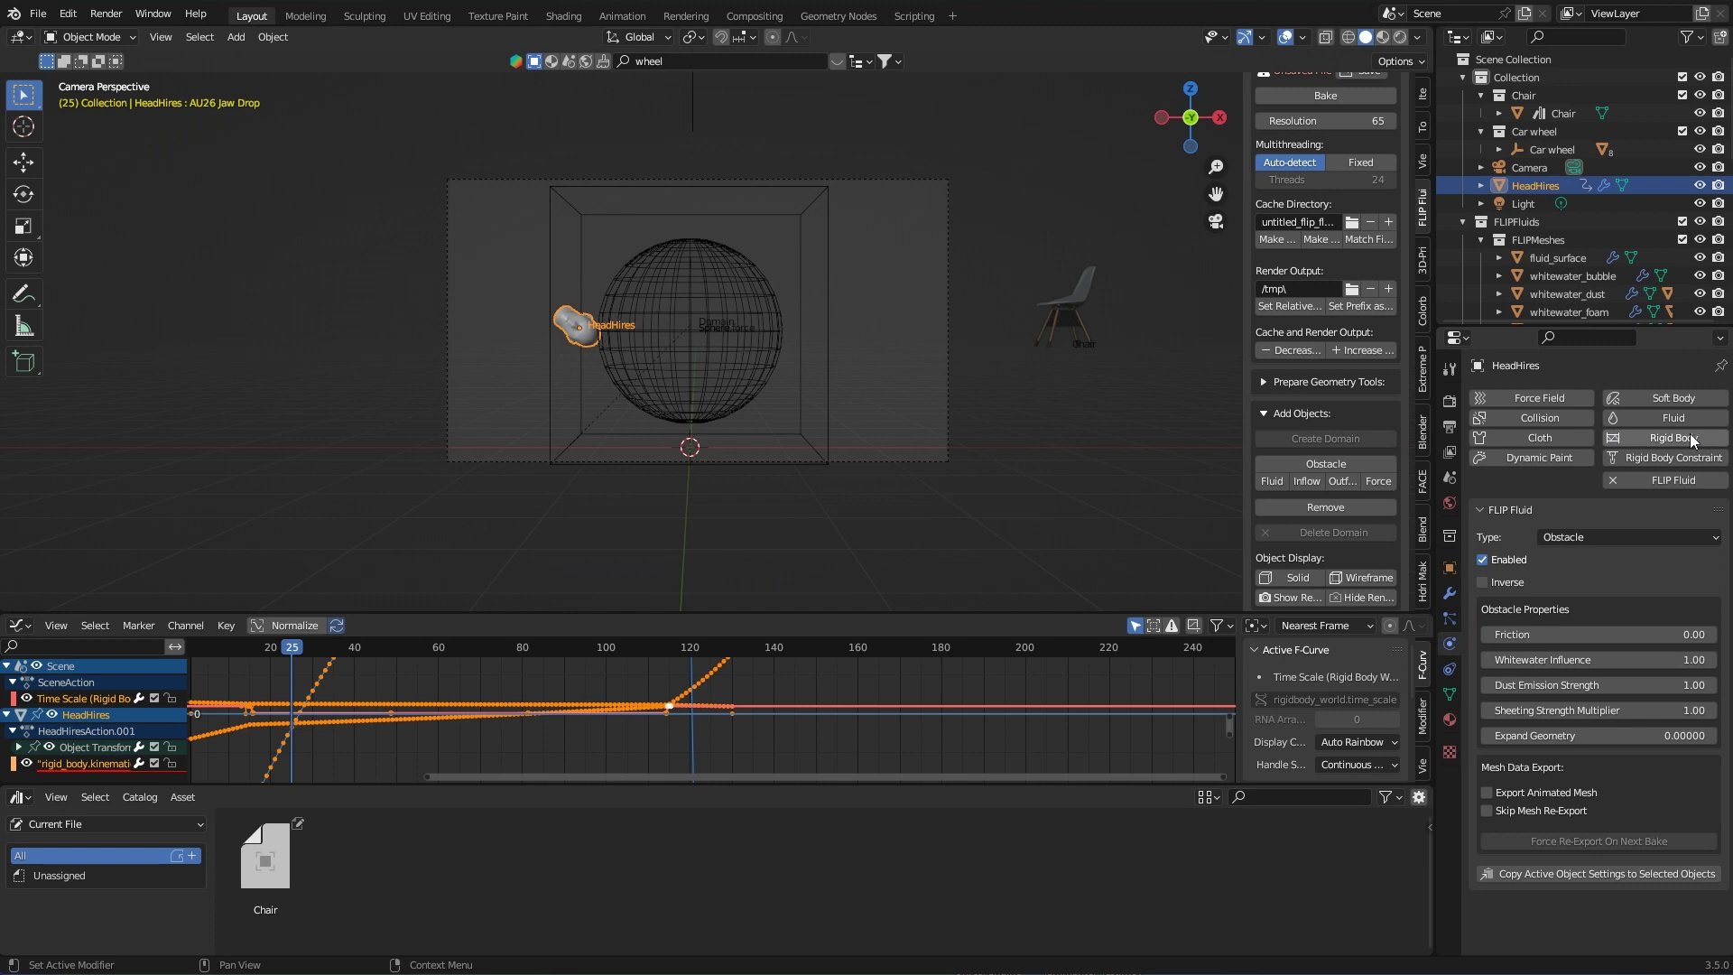
pyautogui.moveTo(284, 647); pyautogui.dragTo(354, 648)
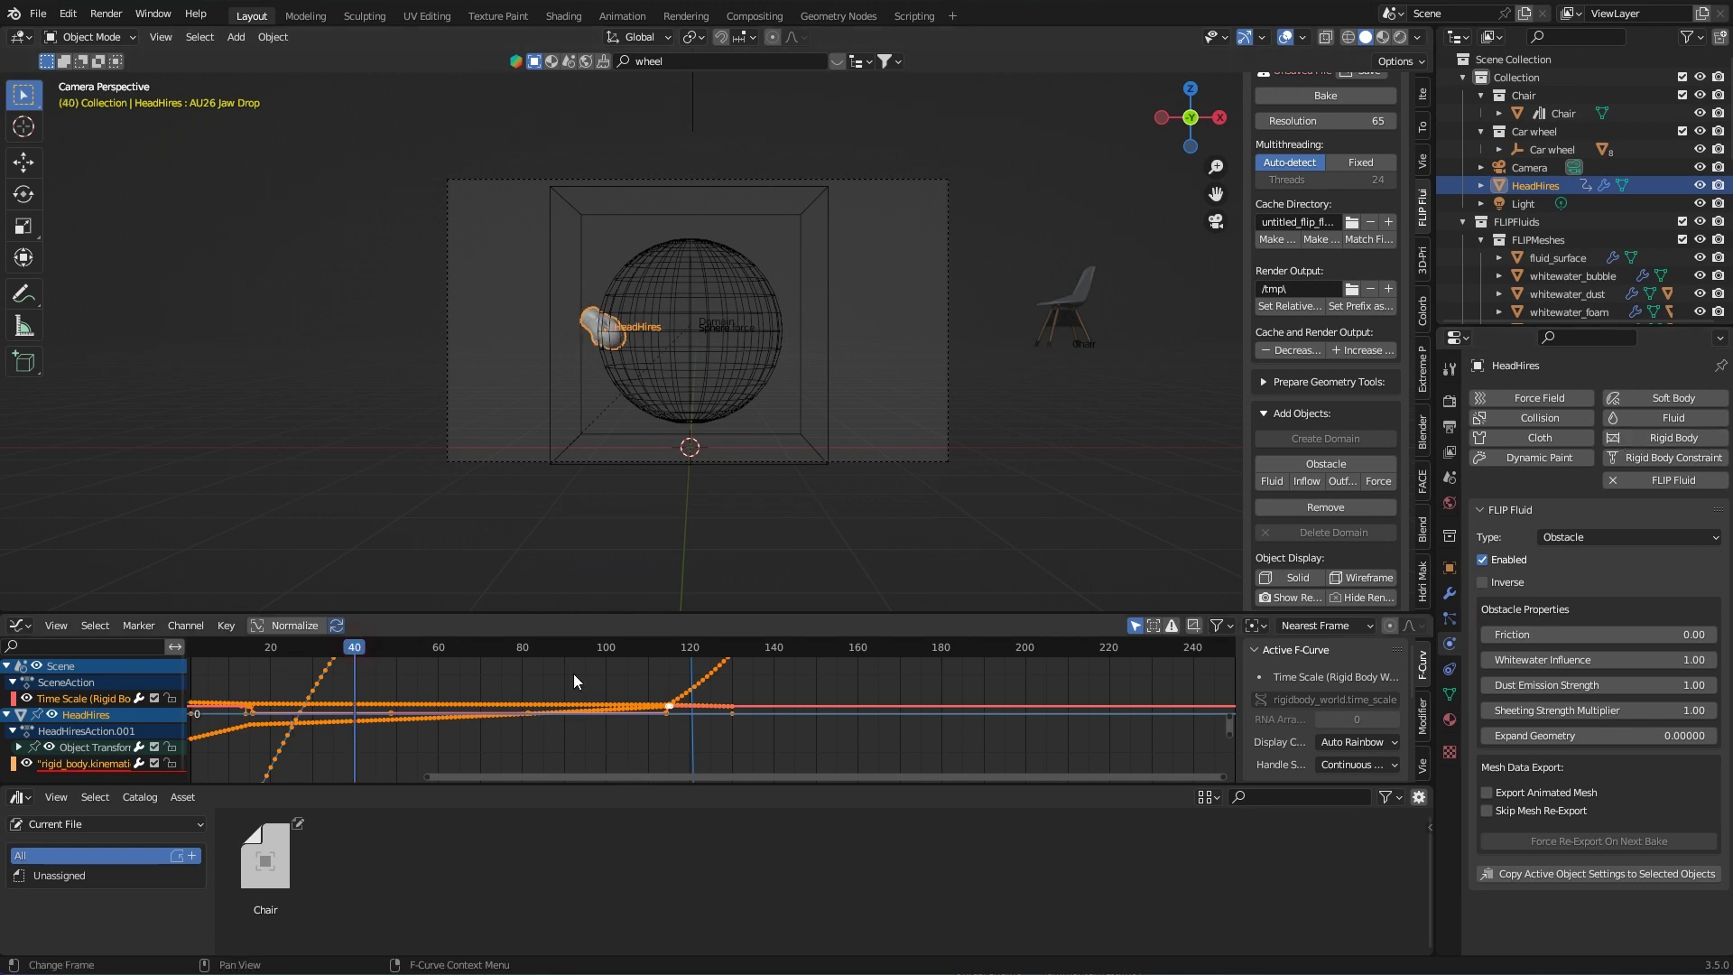
pyautogui.scroll(-1, 598, 675)
pyautogui.scroll(-3, 597, 679)
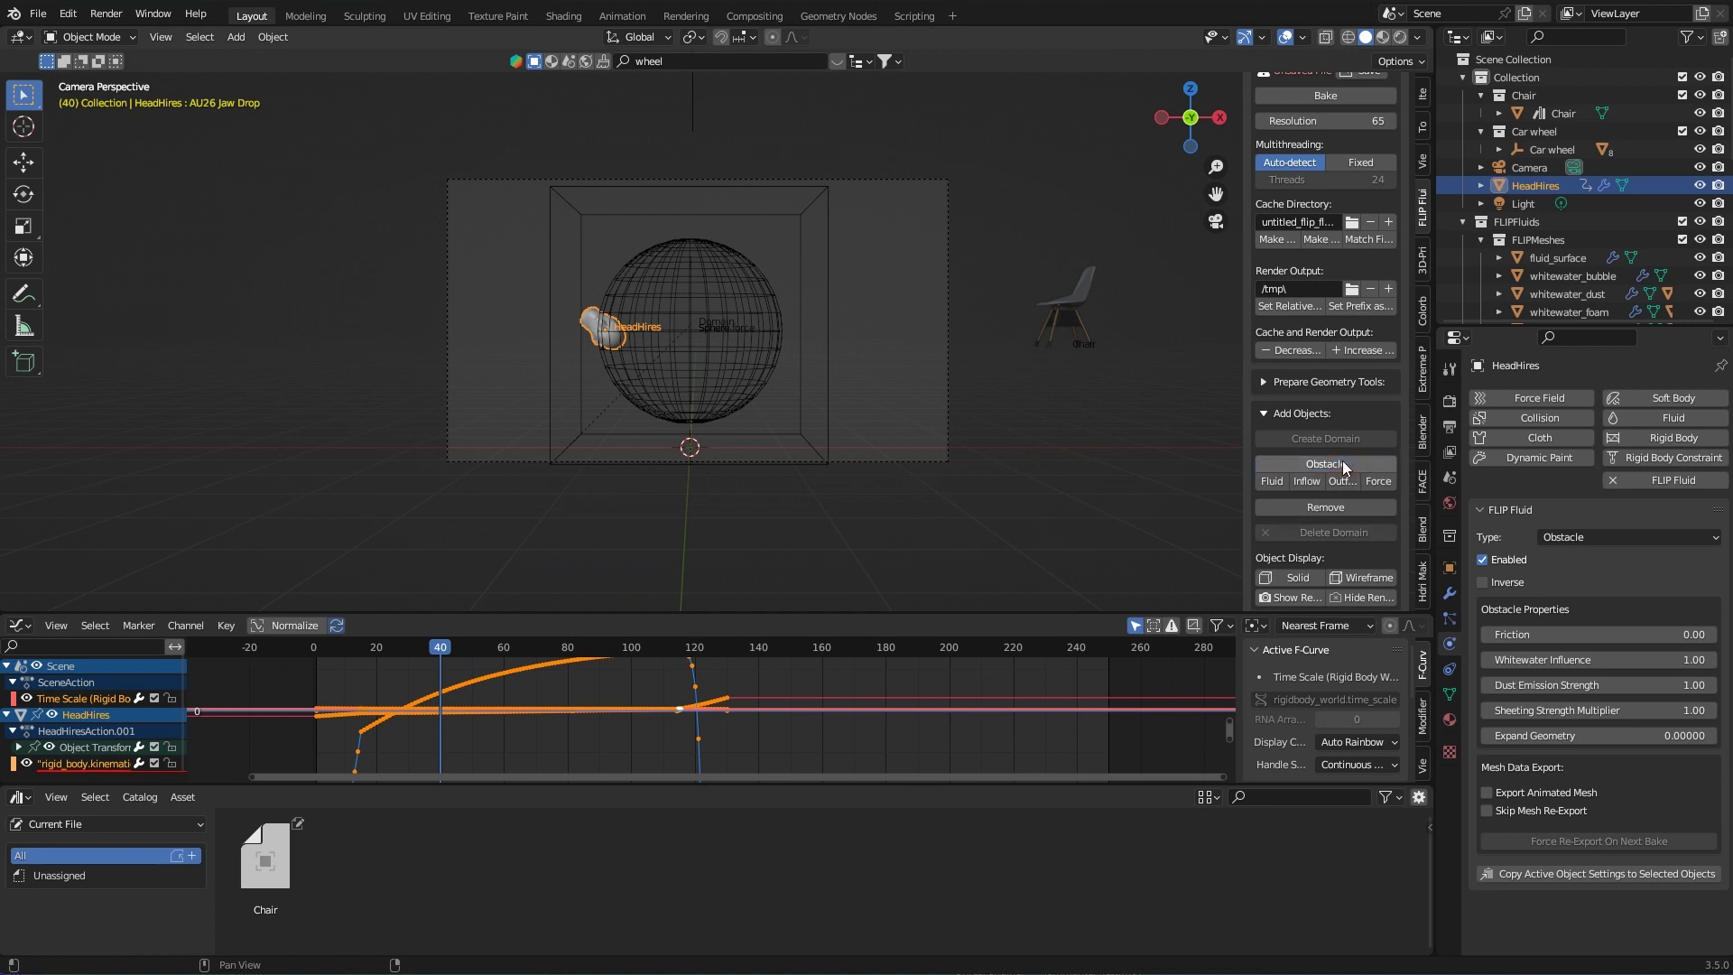
pyautogui.scroll(-3, 1342, 460)
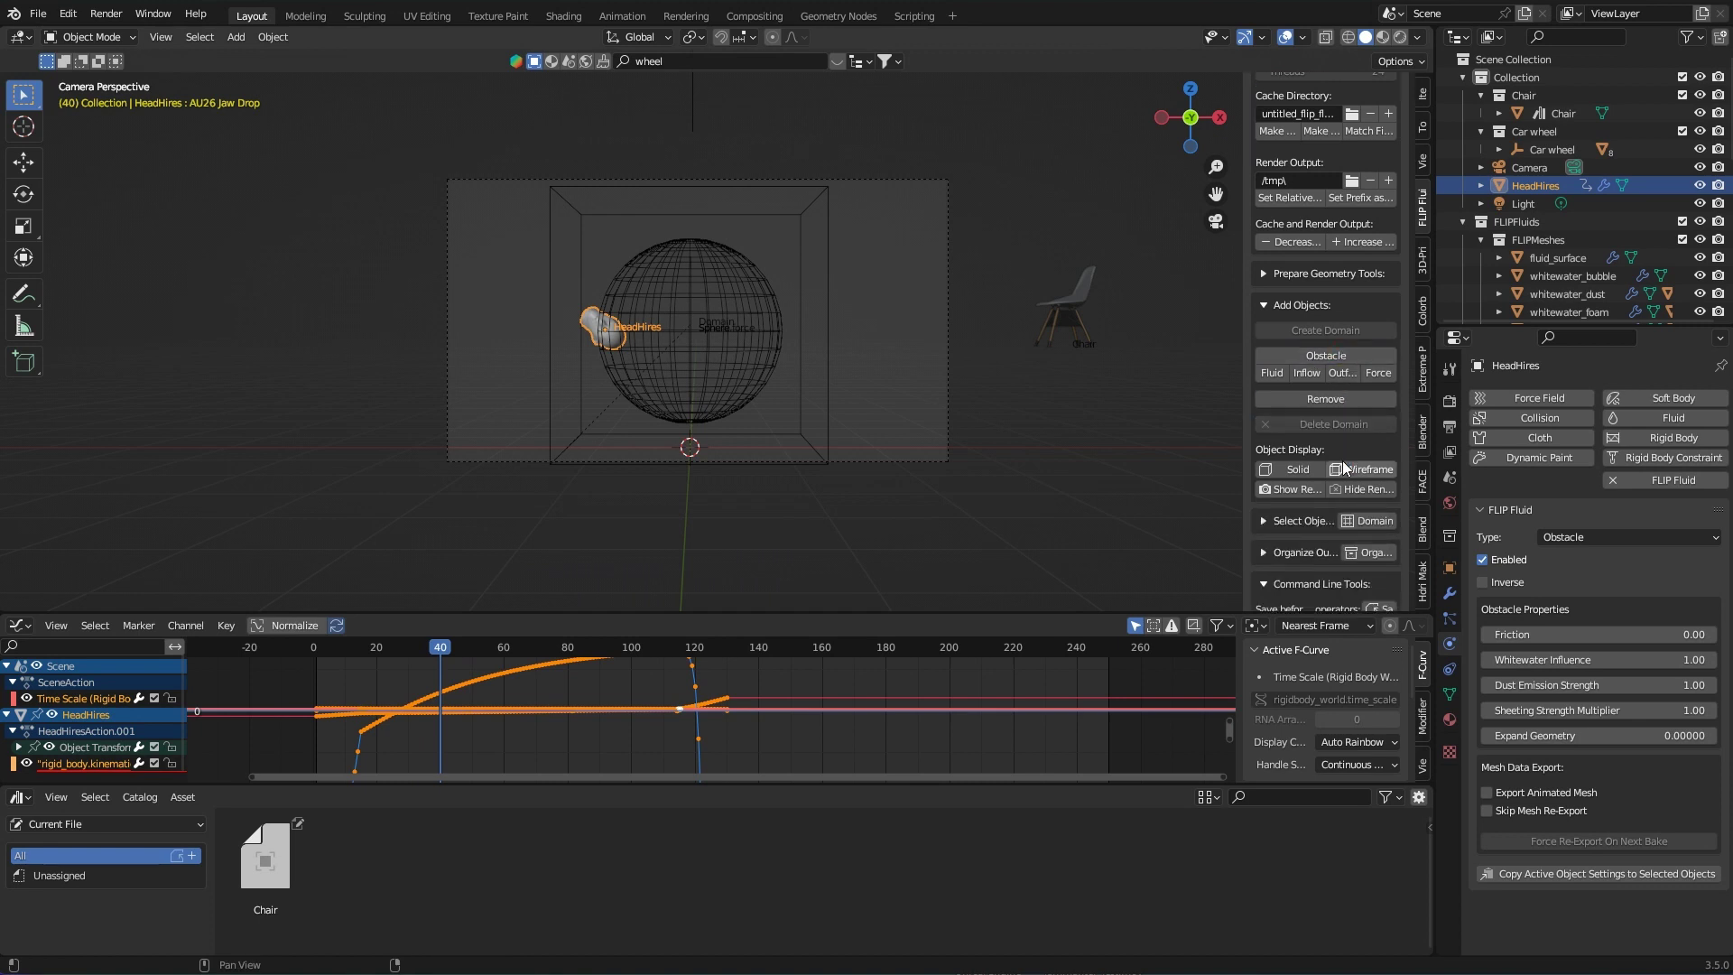
pyautogui.click(1367, 553)
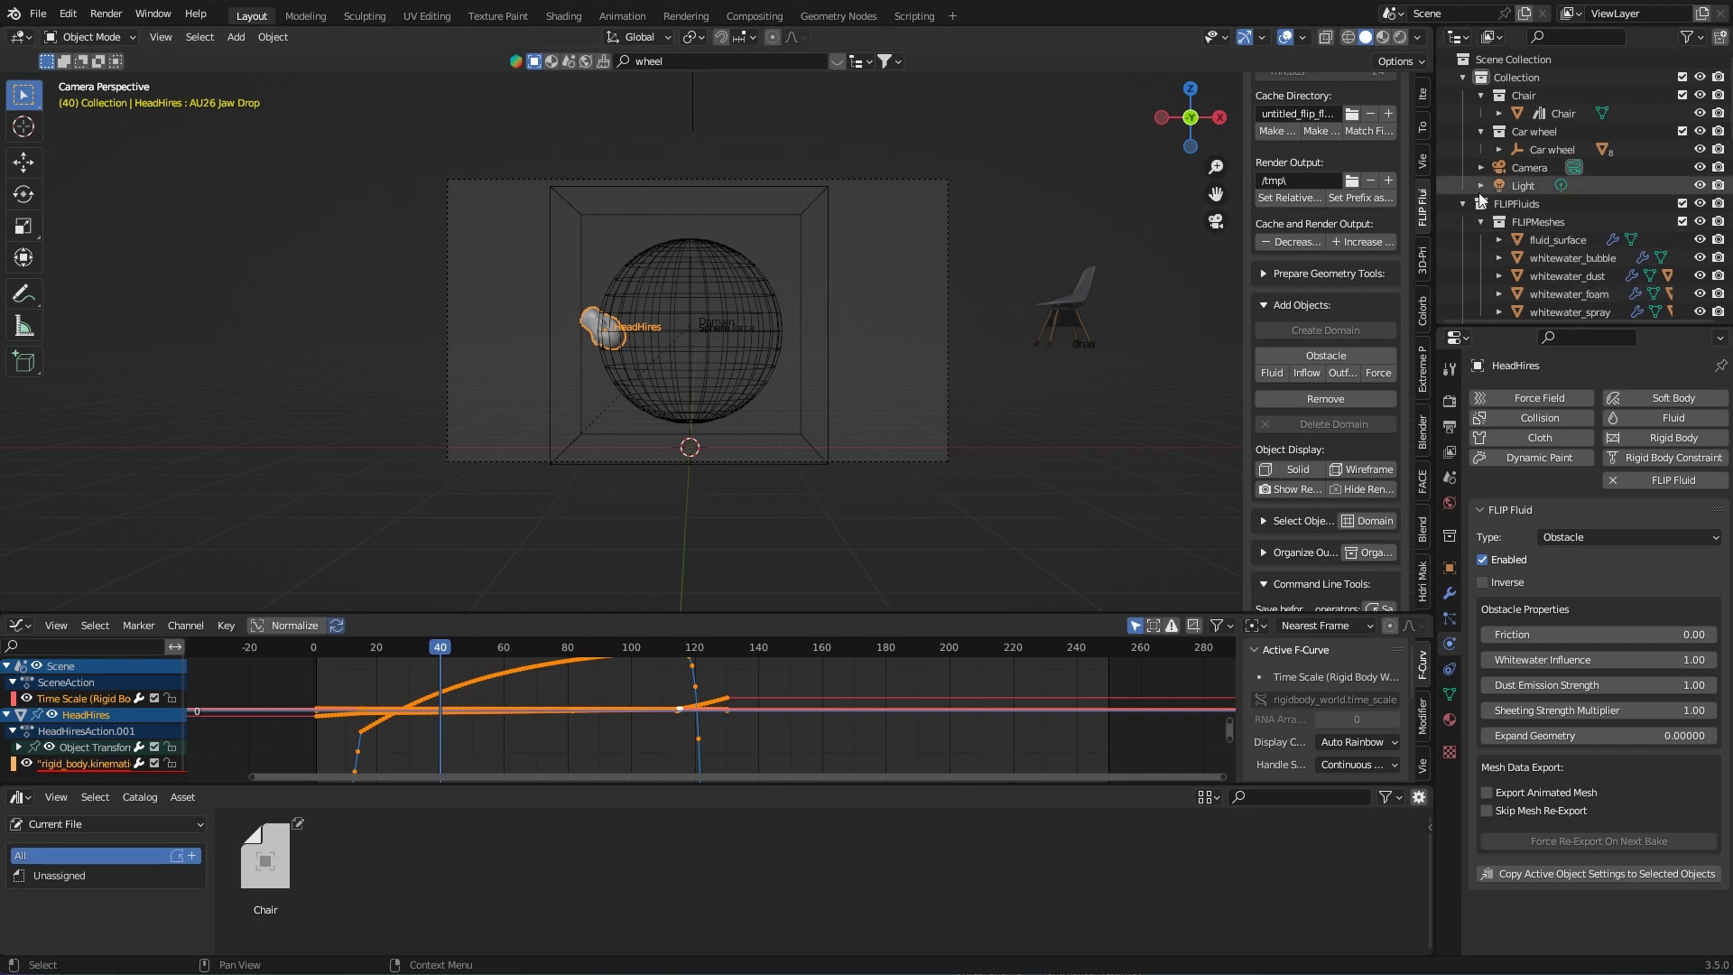
# Step: Orbit around the whole scene and jump back to frame 1
pyautogui.scroll(-3, 1578, 199)
pyautogui.scroll(-4, 1578, 195)
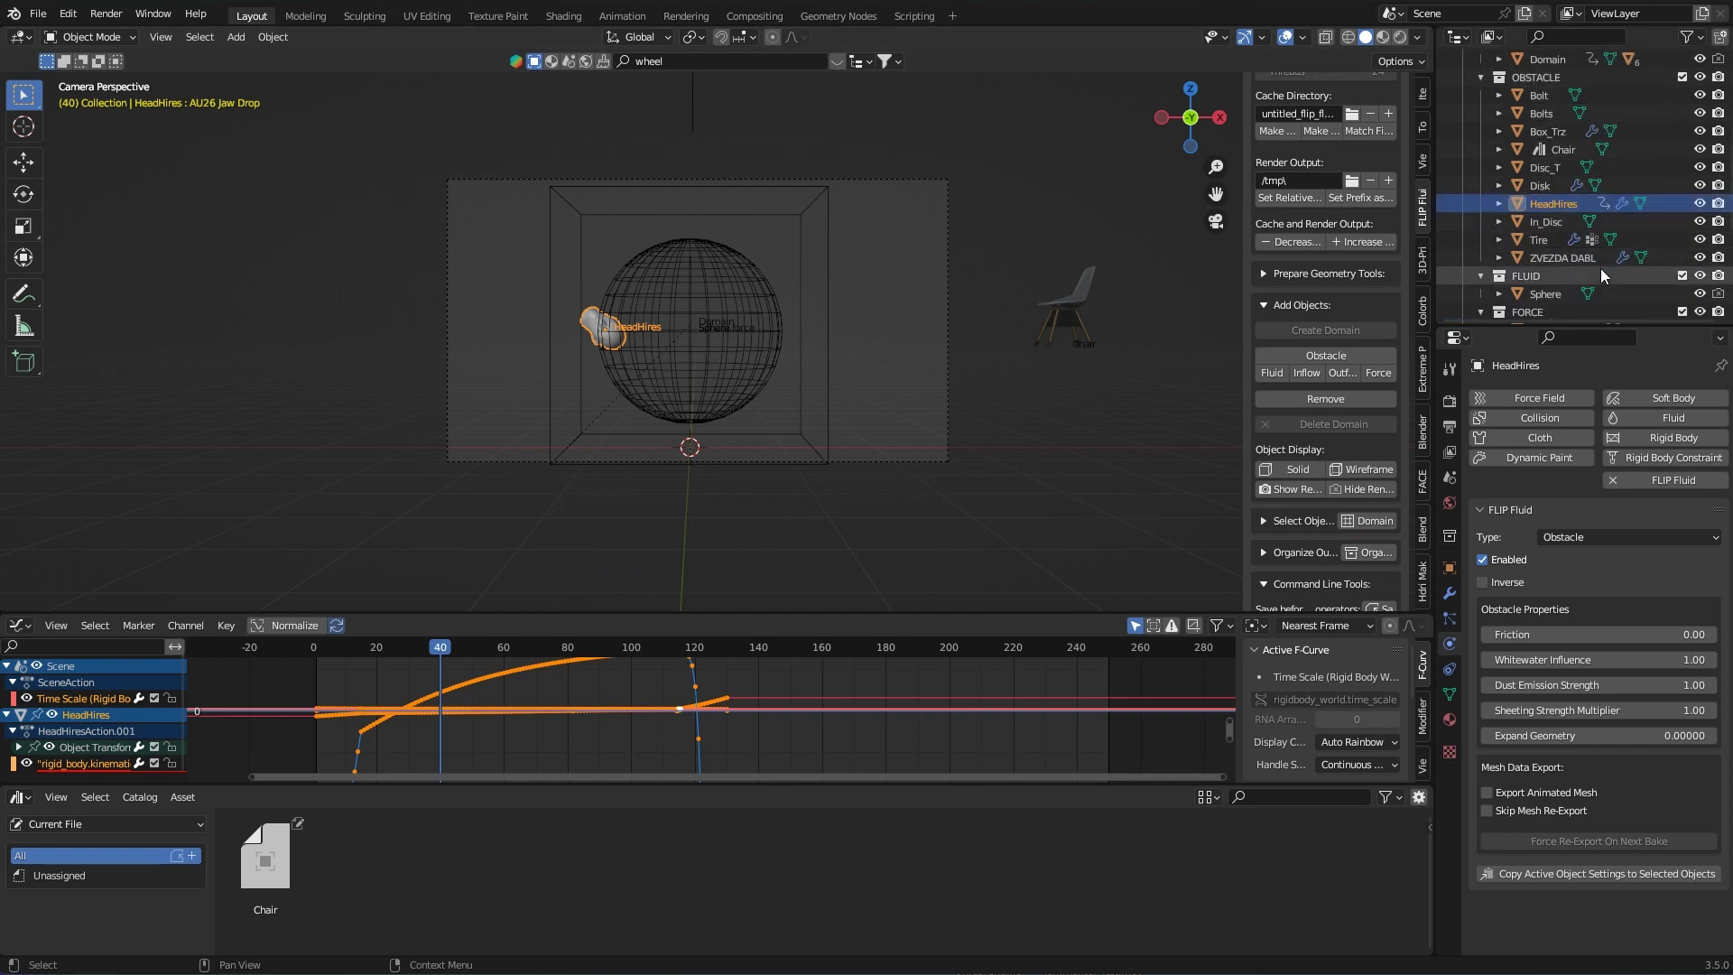
pyautogui.scroll(4, 1601, 269)
pyautogui.scroll(1, 1602, 275)
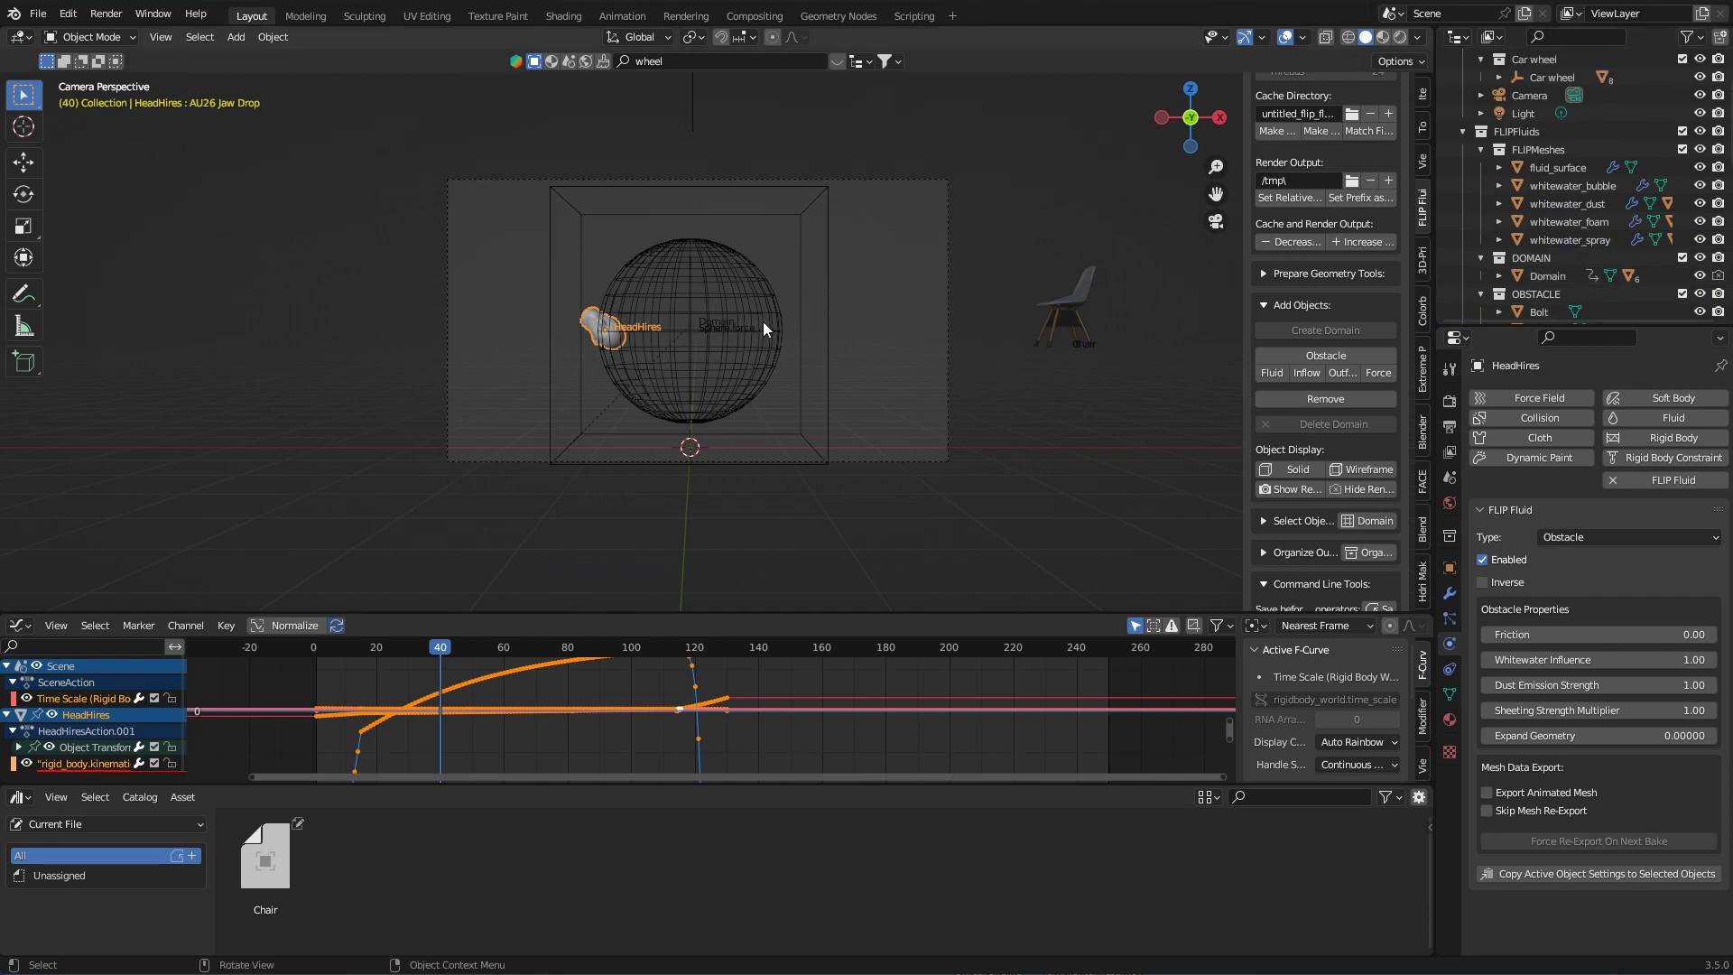
pyautogui.moveTo(762, 321); pyautogui.dragTo(832, 314, button='middle')
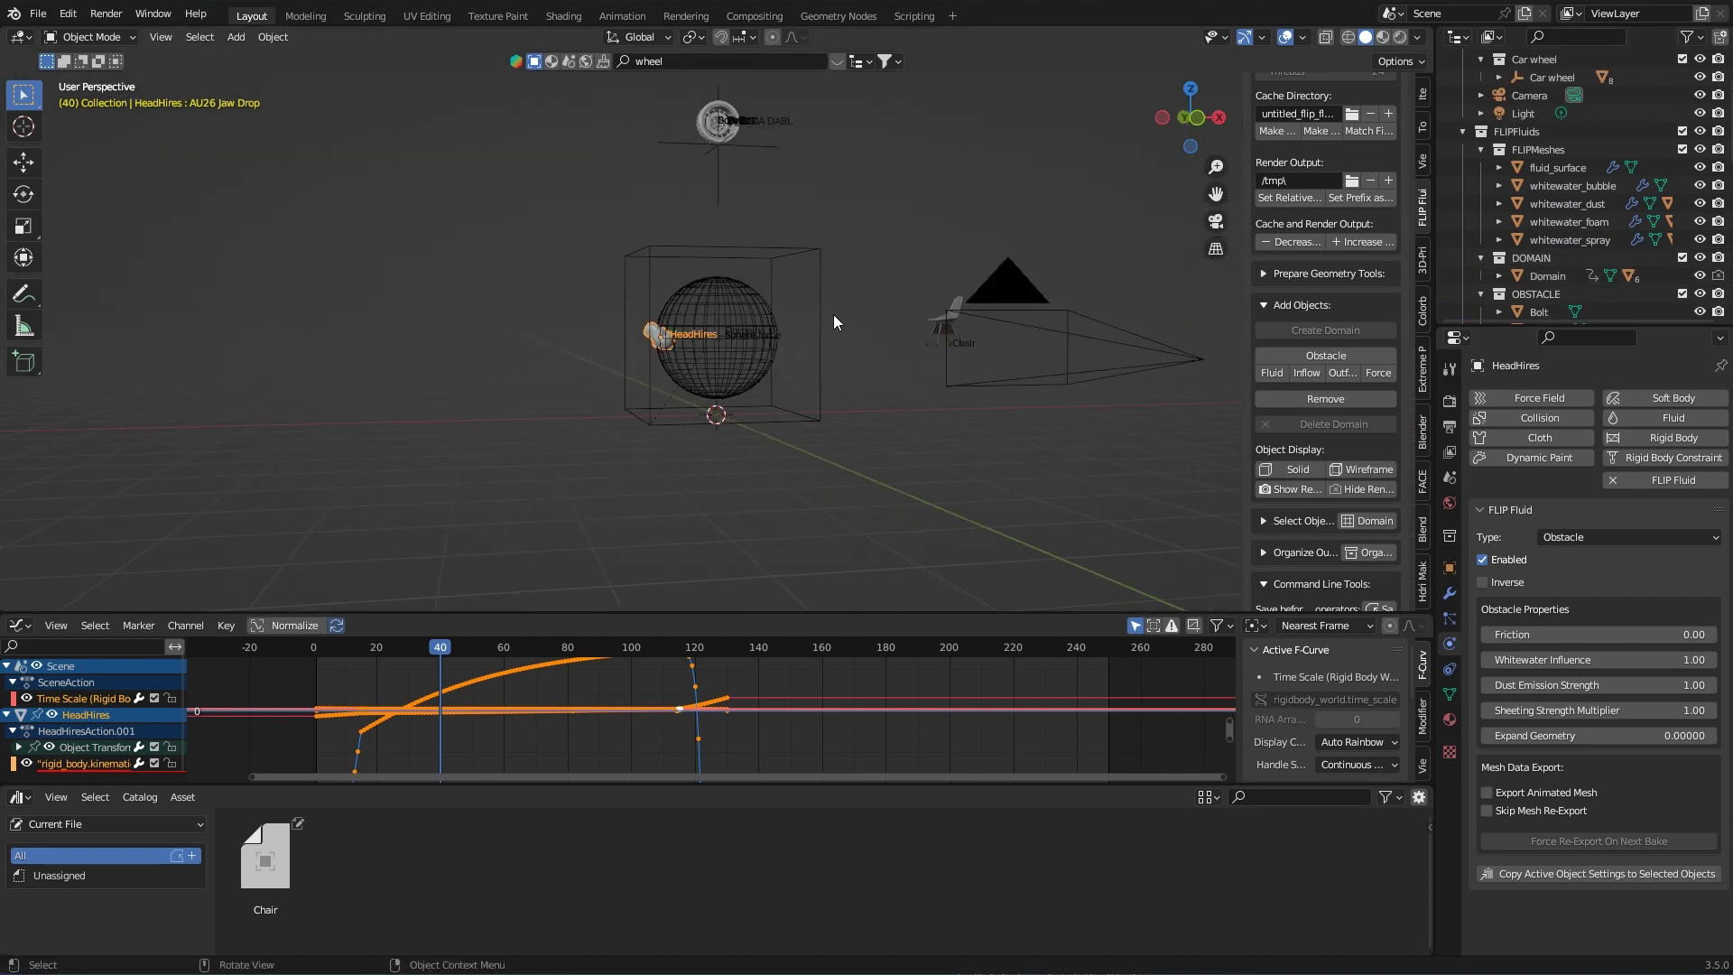
pyautogui.moveTo(892, 241); pyautogui.dragTo(1050, 310, button='middle')
pyautogui.hotkey('shift', 'Left')
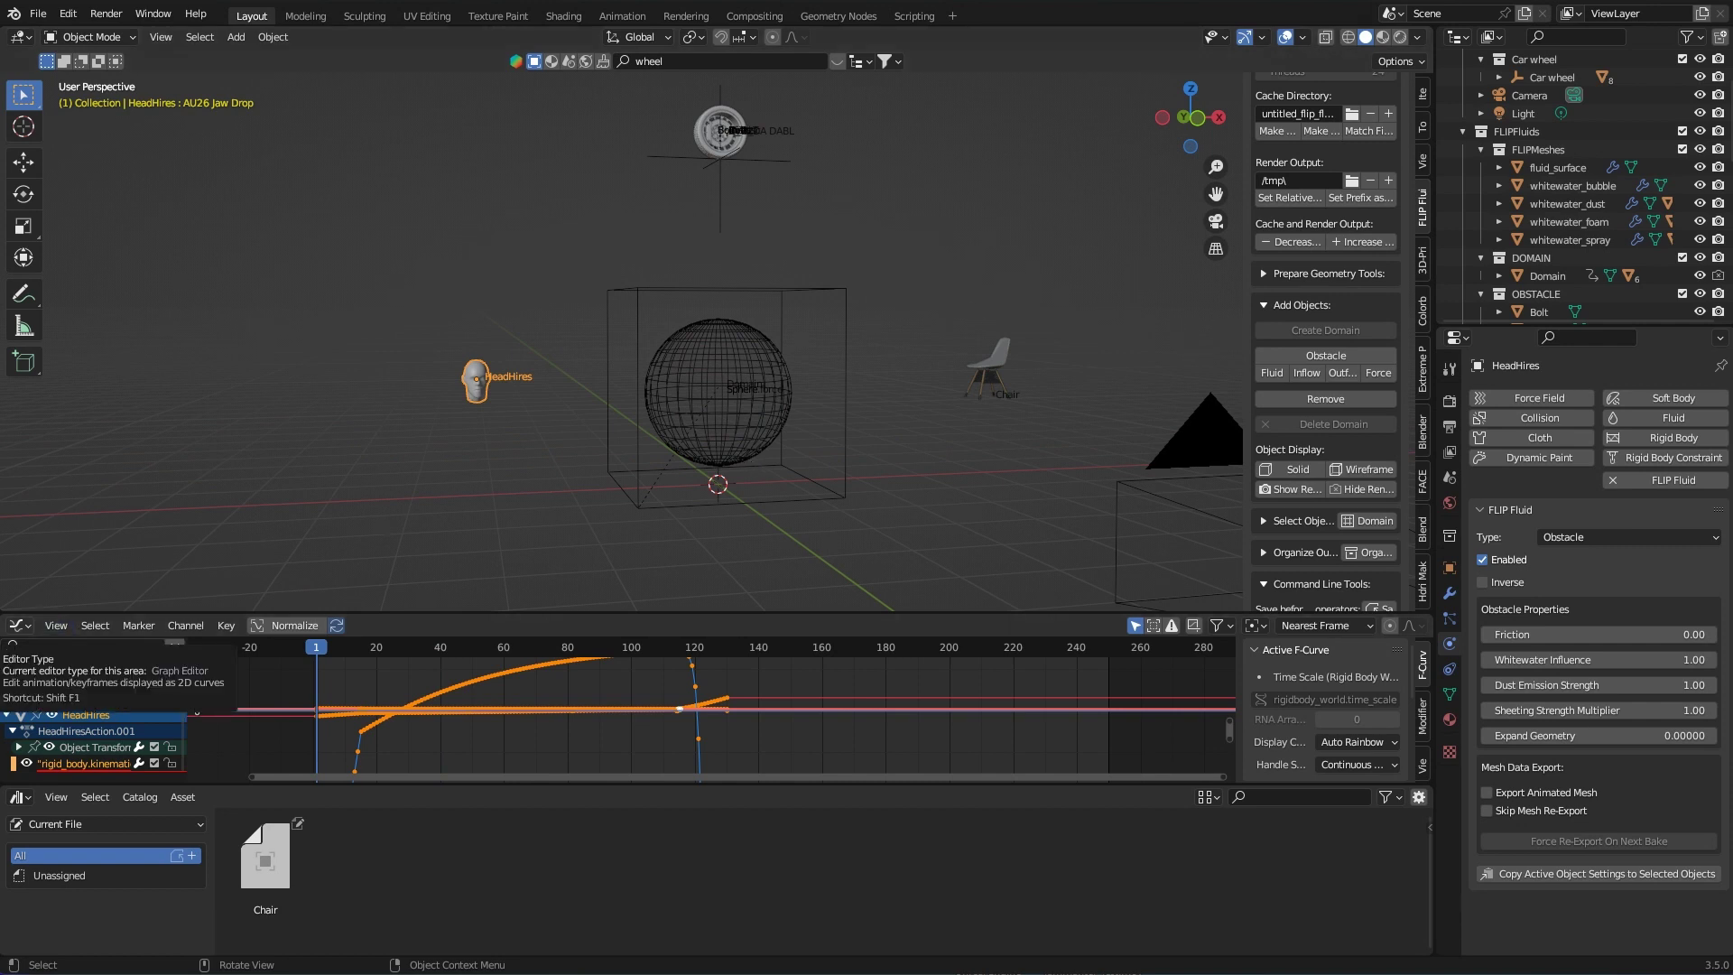
# Step: Select the fluid domain and scroll its FLIP Fluid Simulation settings down to Frame Rate and Speed
pyautogui.click(707, 288)
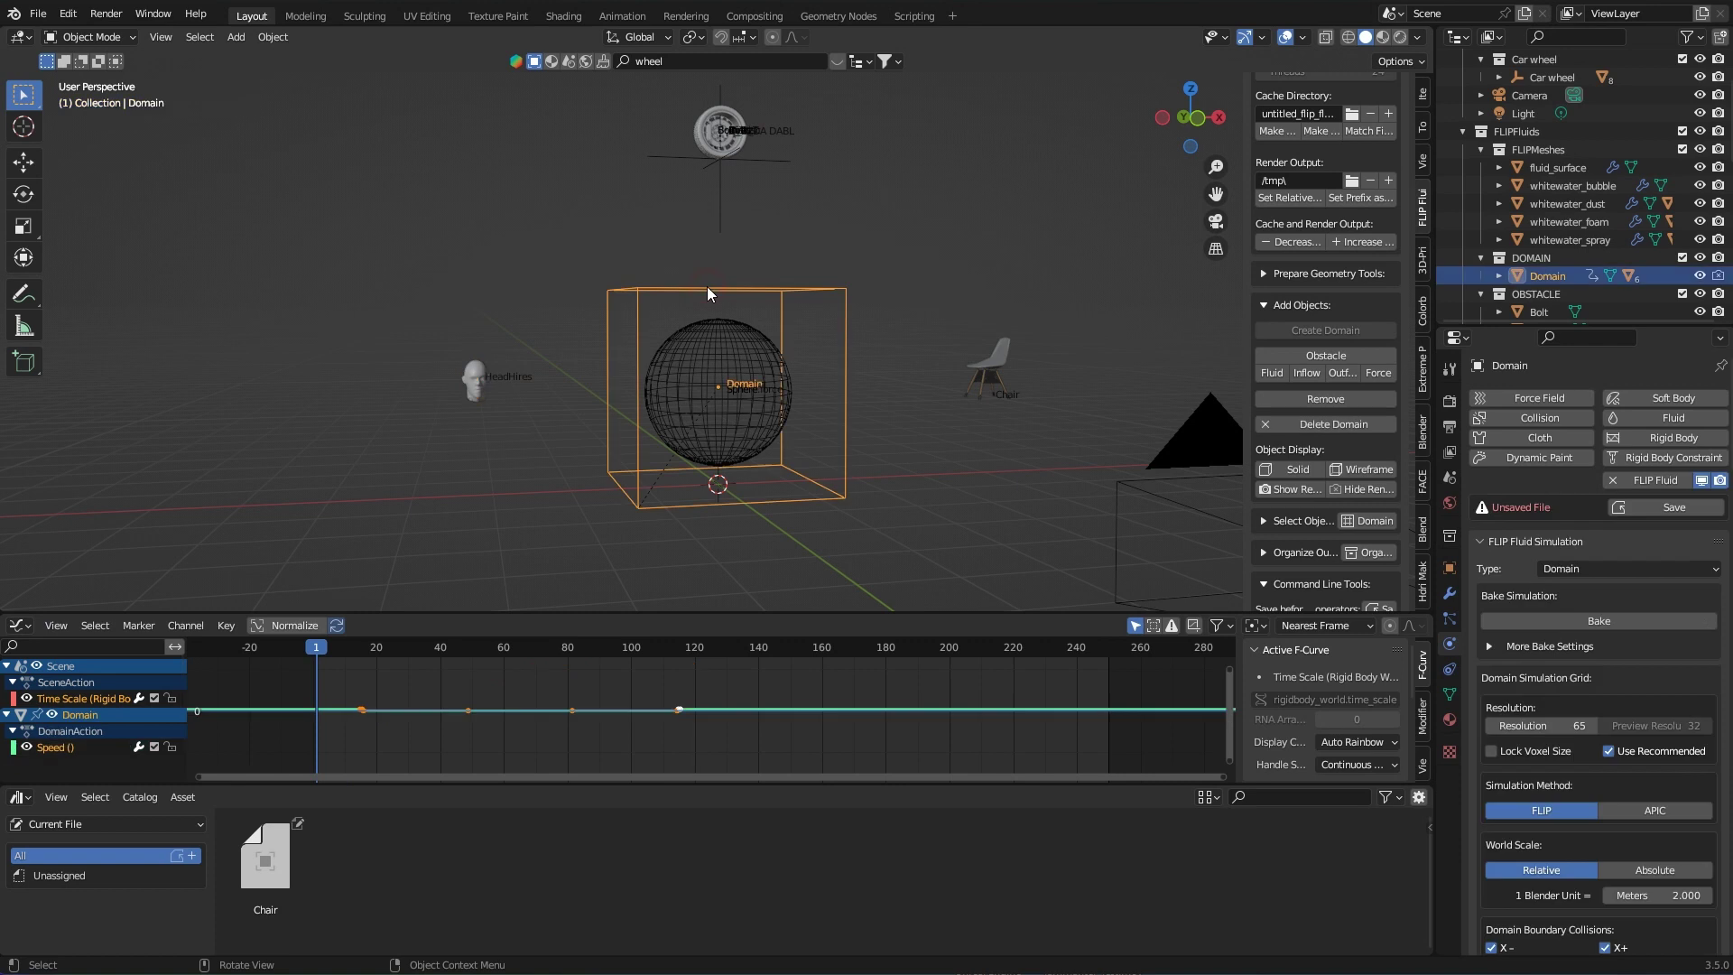
pyautogui.scroll(-10, 1598, 689)
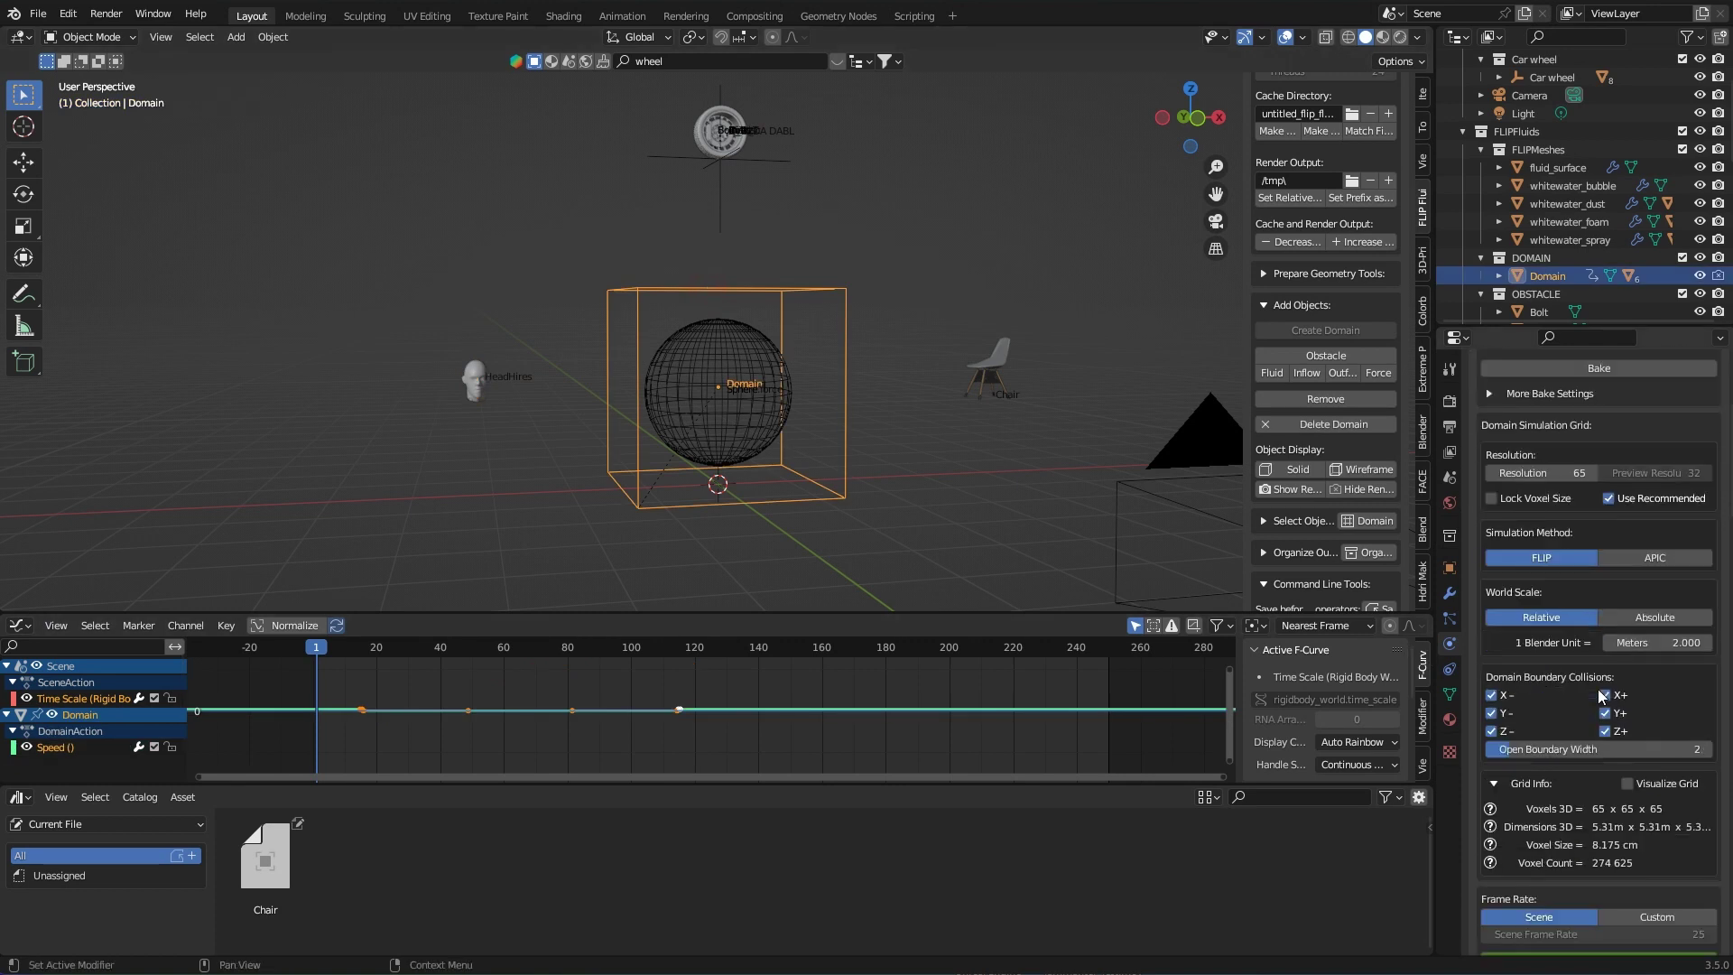
pyautogui.scroll(-1, 1598, 689)
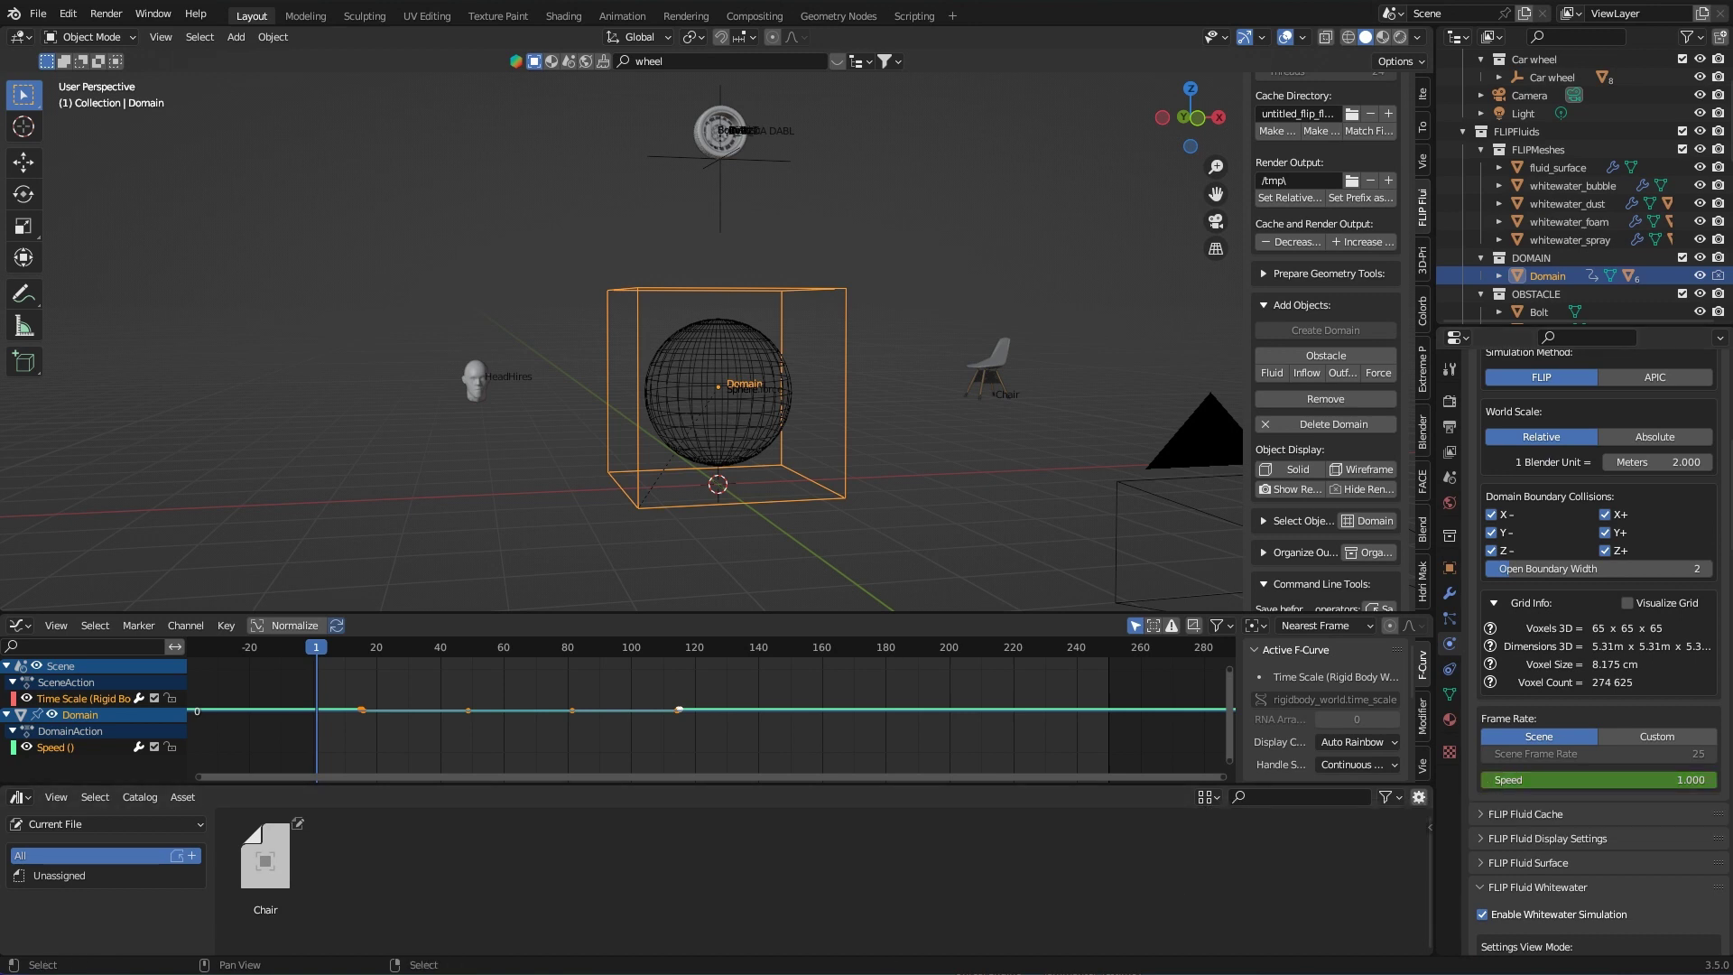
# Step: Set the chair's origin and insert a keyframe on it
pyautogui.moveTo(782, 358); pyautogui.dragTo(686, 379, button='middle')
pyautogui.moveTo(686, 655); pyautogui.dragTo(759, 662)
pyautogui.moveTo(632, 361); pyautogui.dragTo(541, 361, button='middle')
pyautogui.click(899, 433)
pyautogui.press('F3')
pyautogui.write('origin')
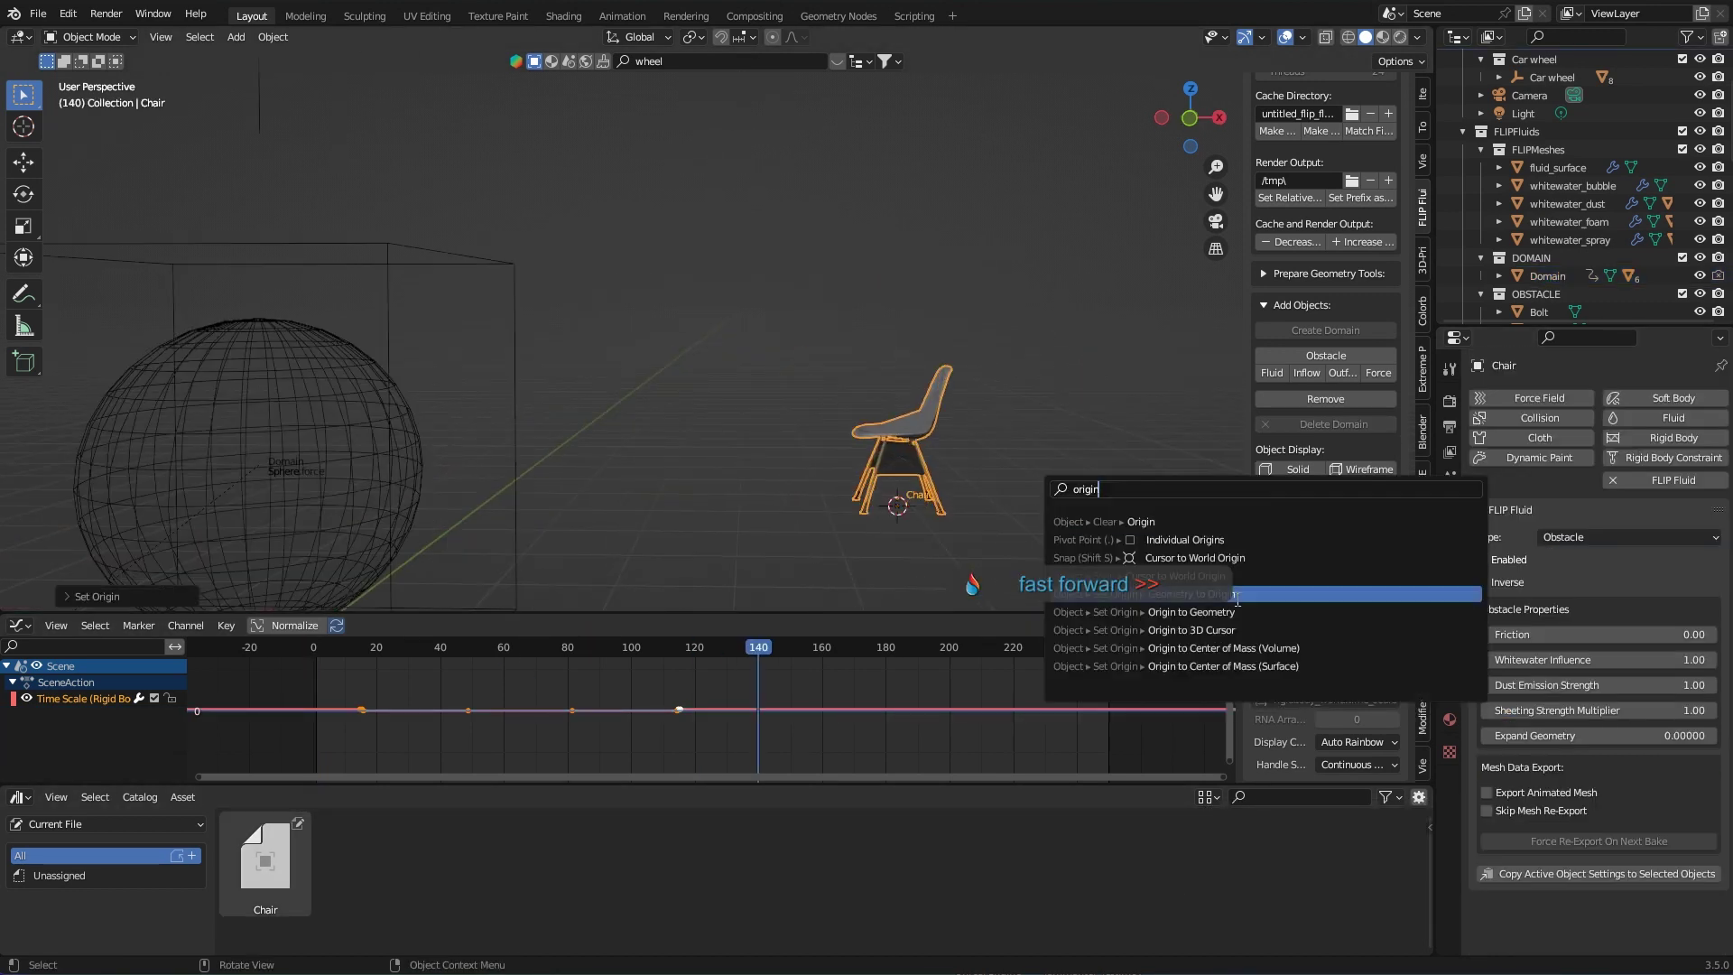
pyautogui.click(1237, 594)
pyautogui.press('KP_7')
pyautogui.press('i')
pyautogui.click(719, 408)
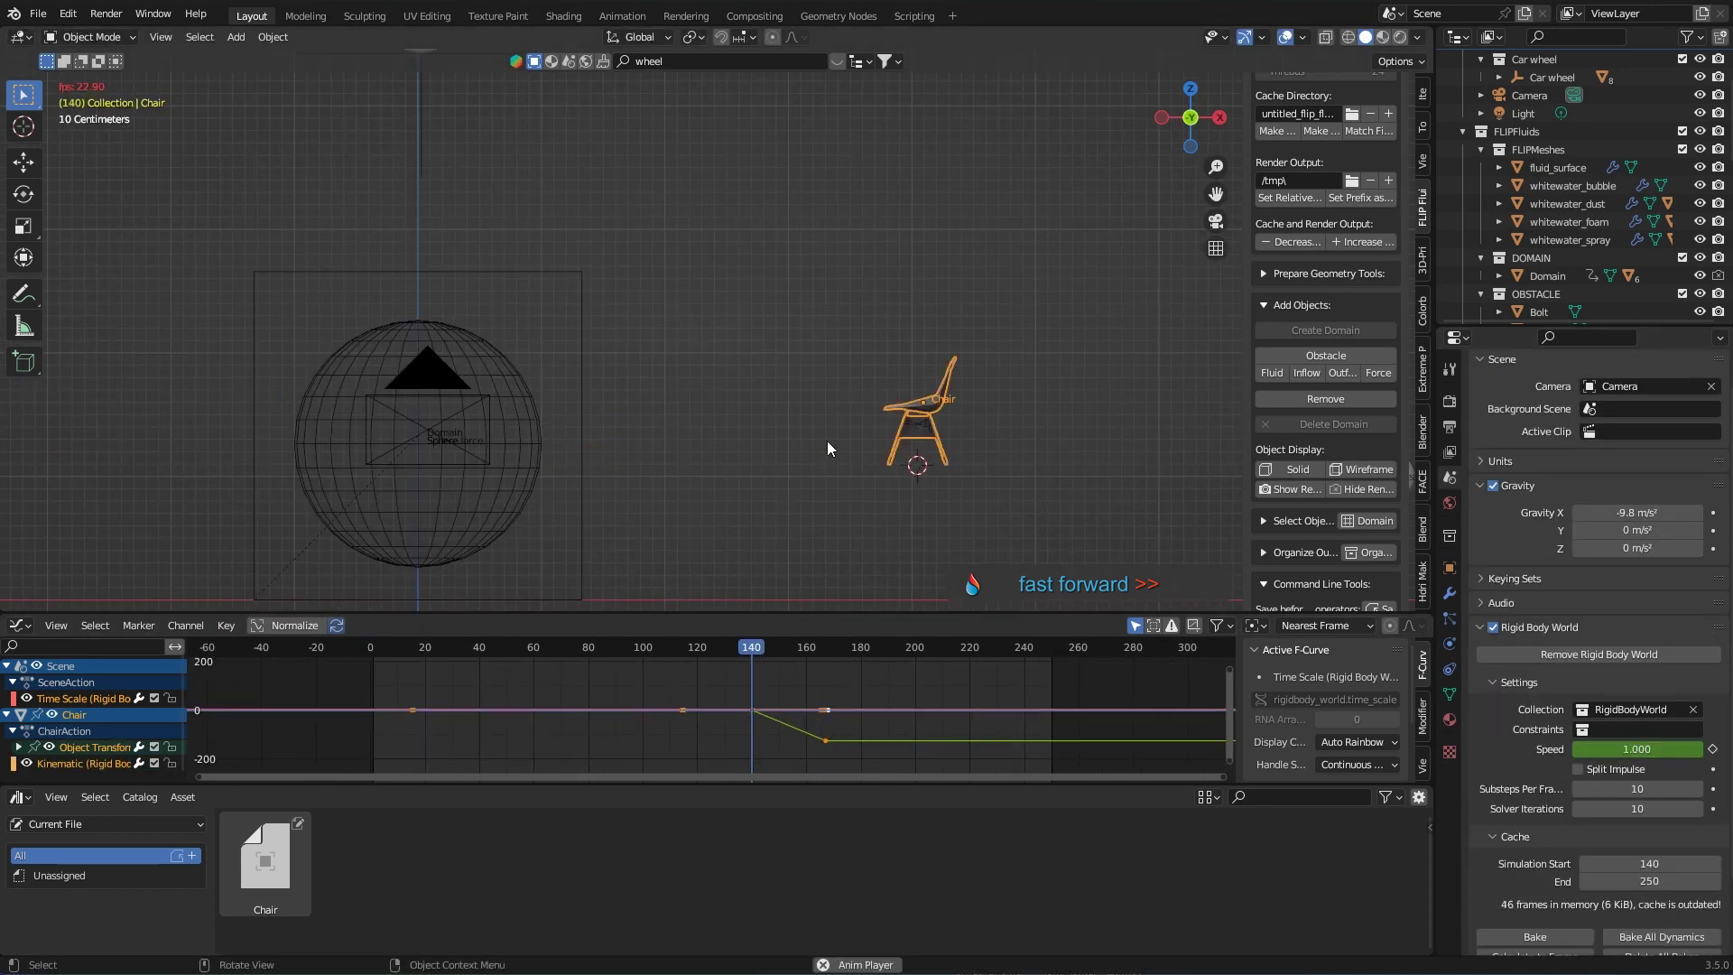
# Step: Save the project as 'SlowMoSphereNEW2023'
pyautogui.press('KP_0')
pyautogui.hotkey('ctrl', 'shift', 's')
pyautogui.doubleClick(149, 850)
pyautogui.write('SlowMoSphereNEW2023')
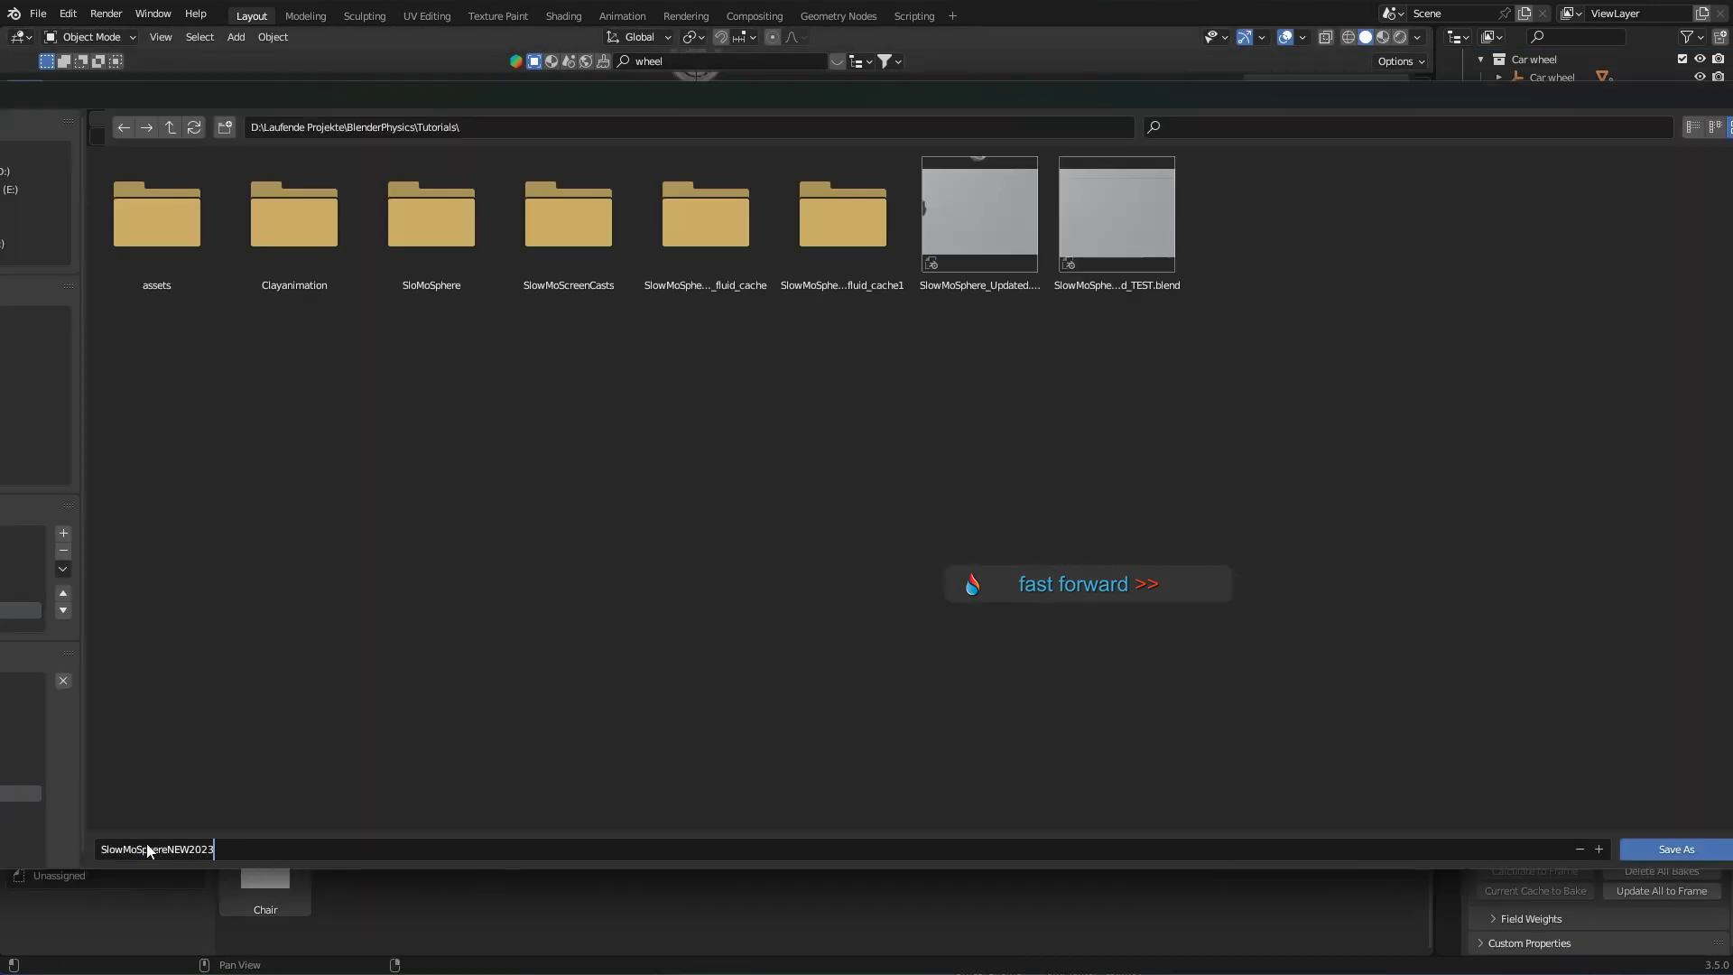
pyautogui.press('Return')
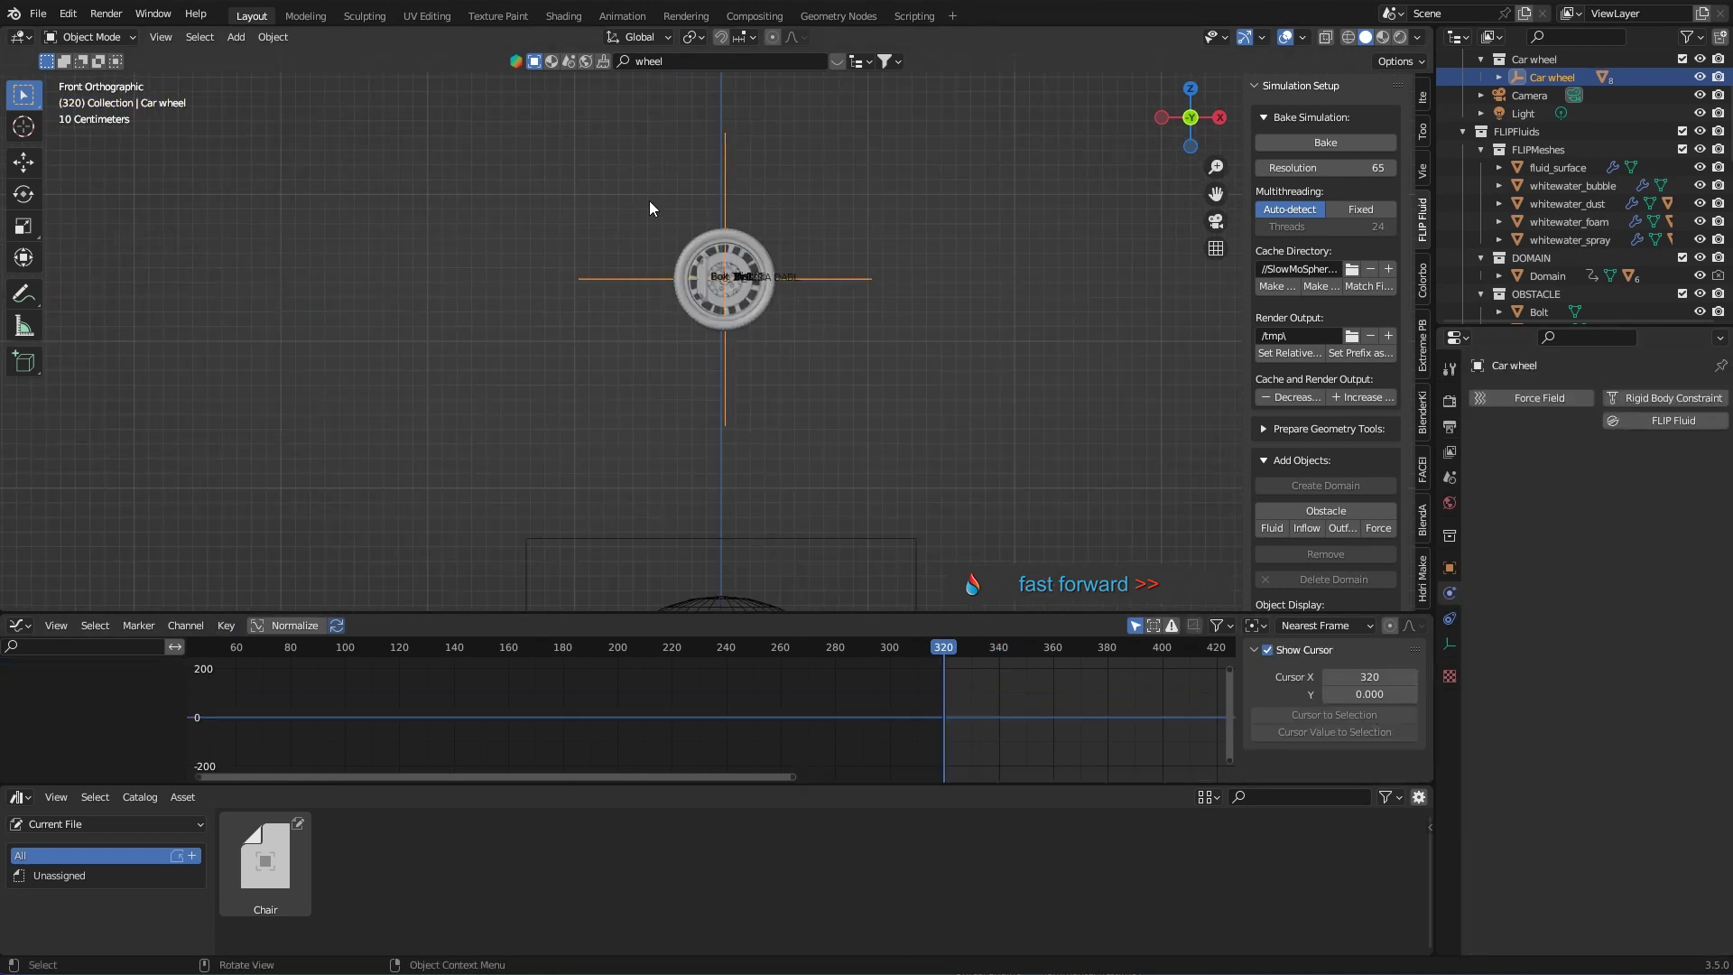
# Step: Keyframe the car wheel's parts at frame 335
pyautogui.click(984, 654)
pyautogui.press('i')
pyautogui.click(1006, 387)
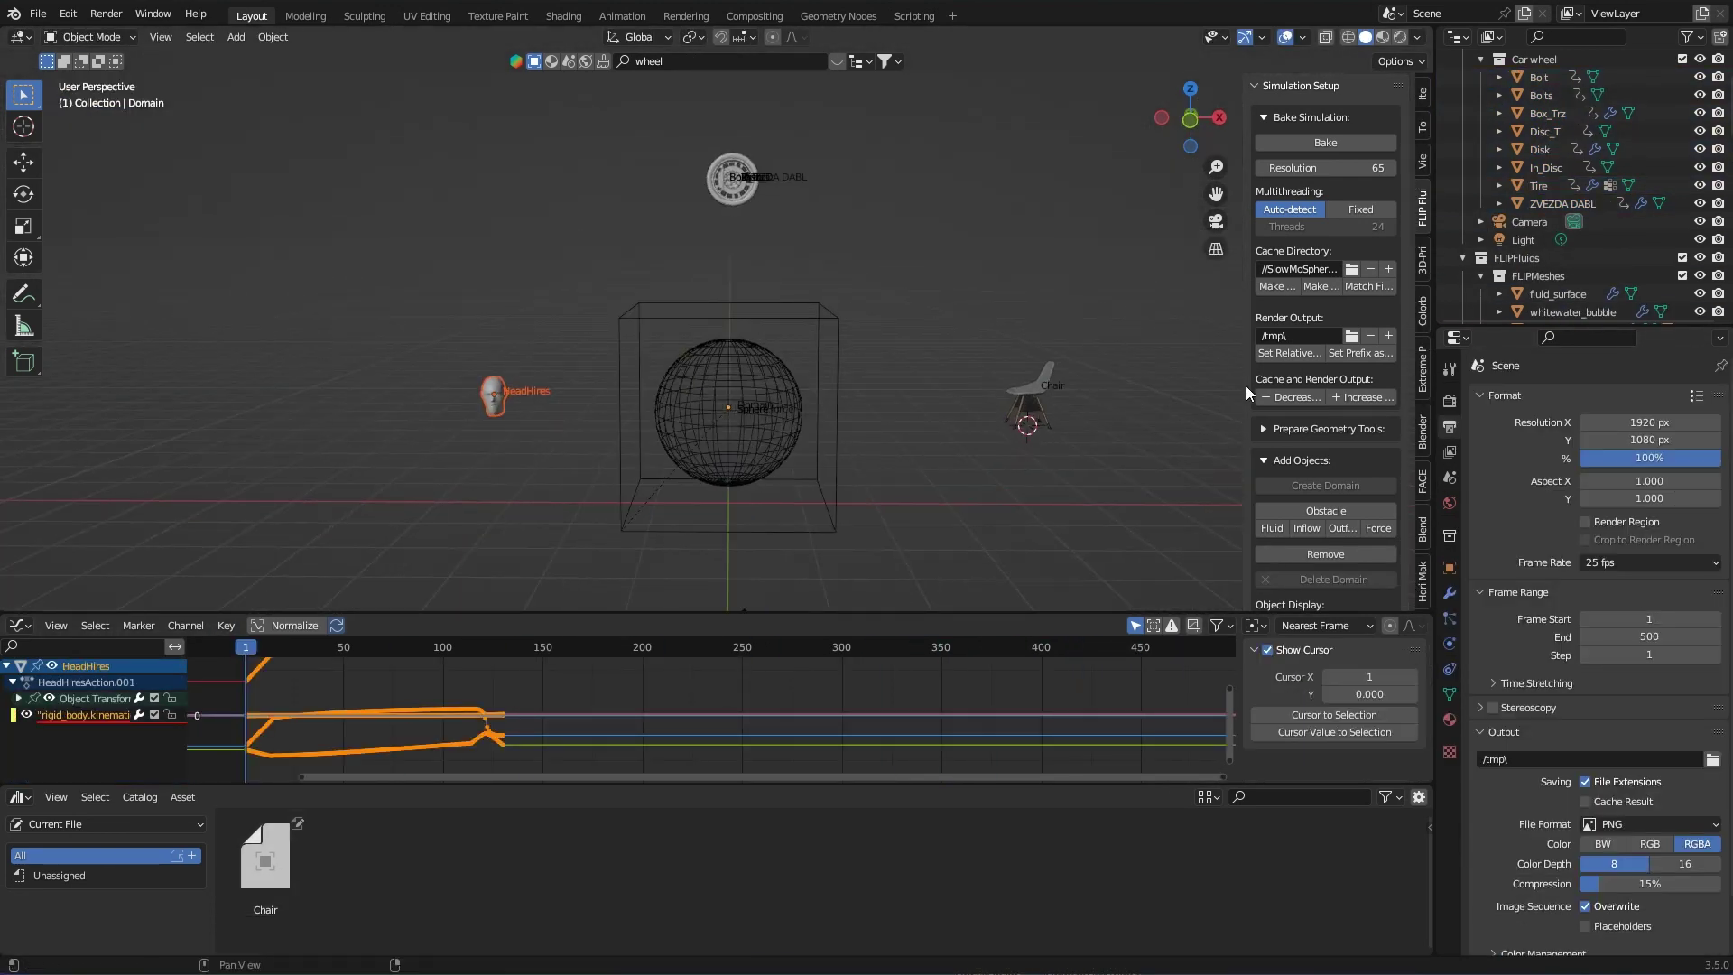
# Step: Raise the FLIP simulation resolution to 150
pyautogui.moveTo(1246, 386); pyautogui.dragTo(1136, 343)
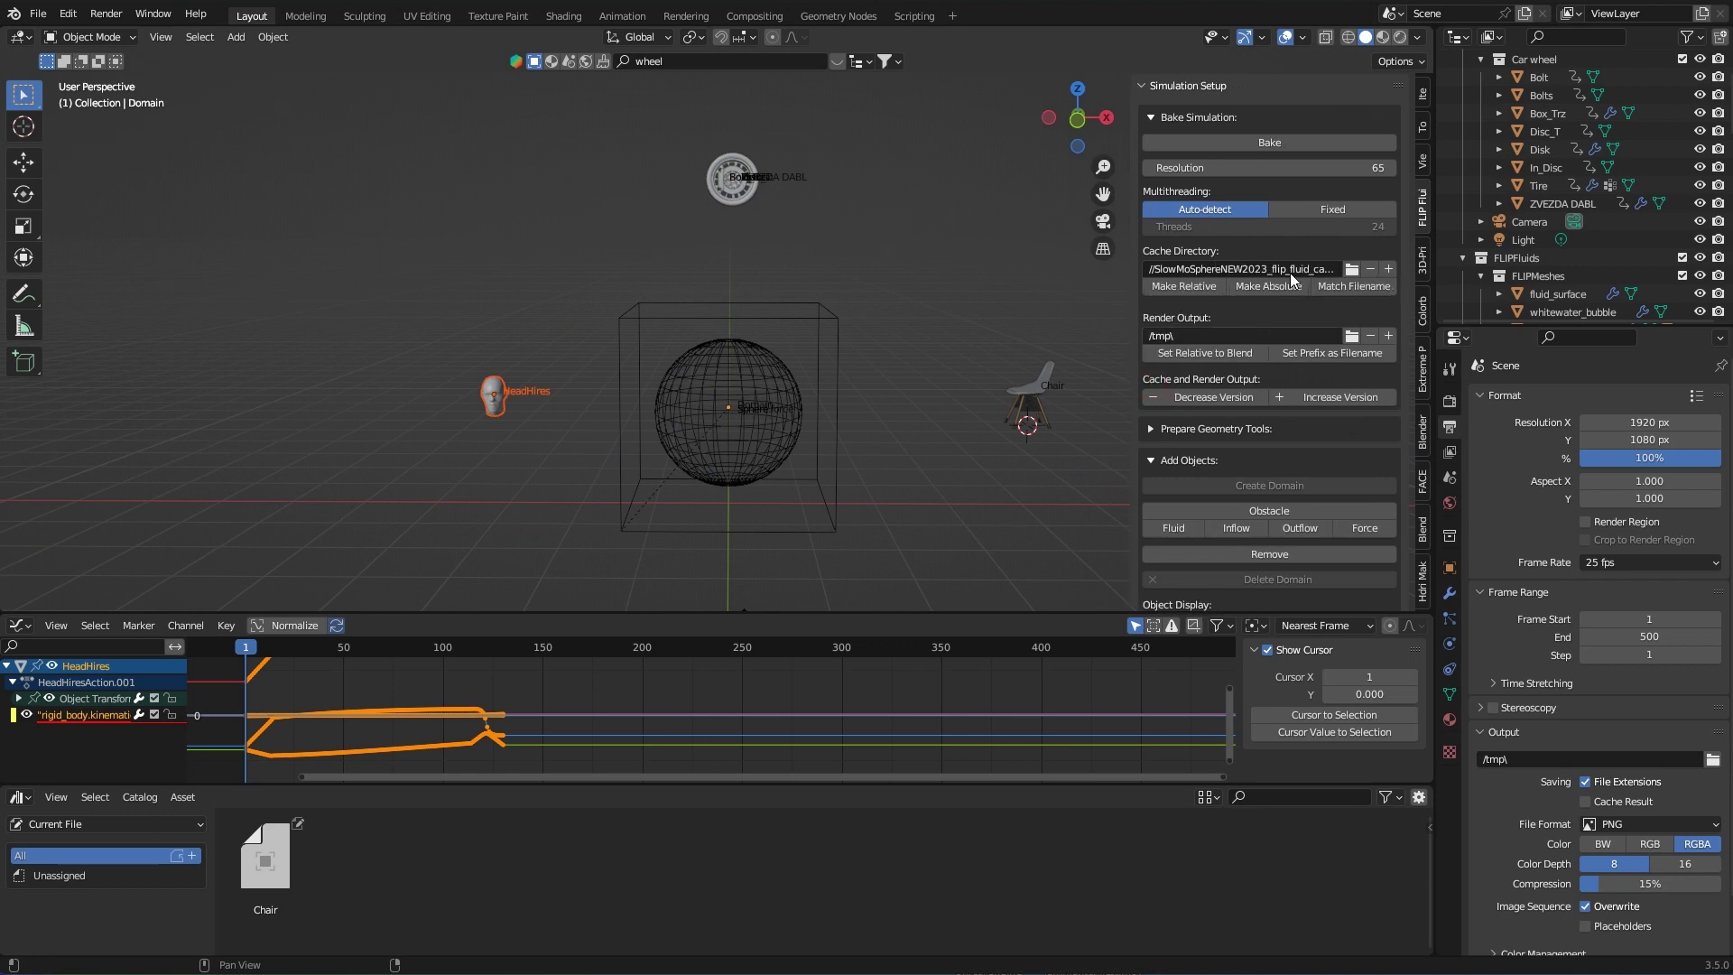
pyautogui.click(1306, 166)
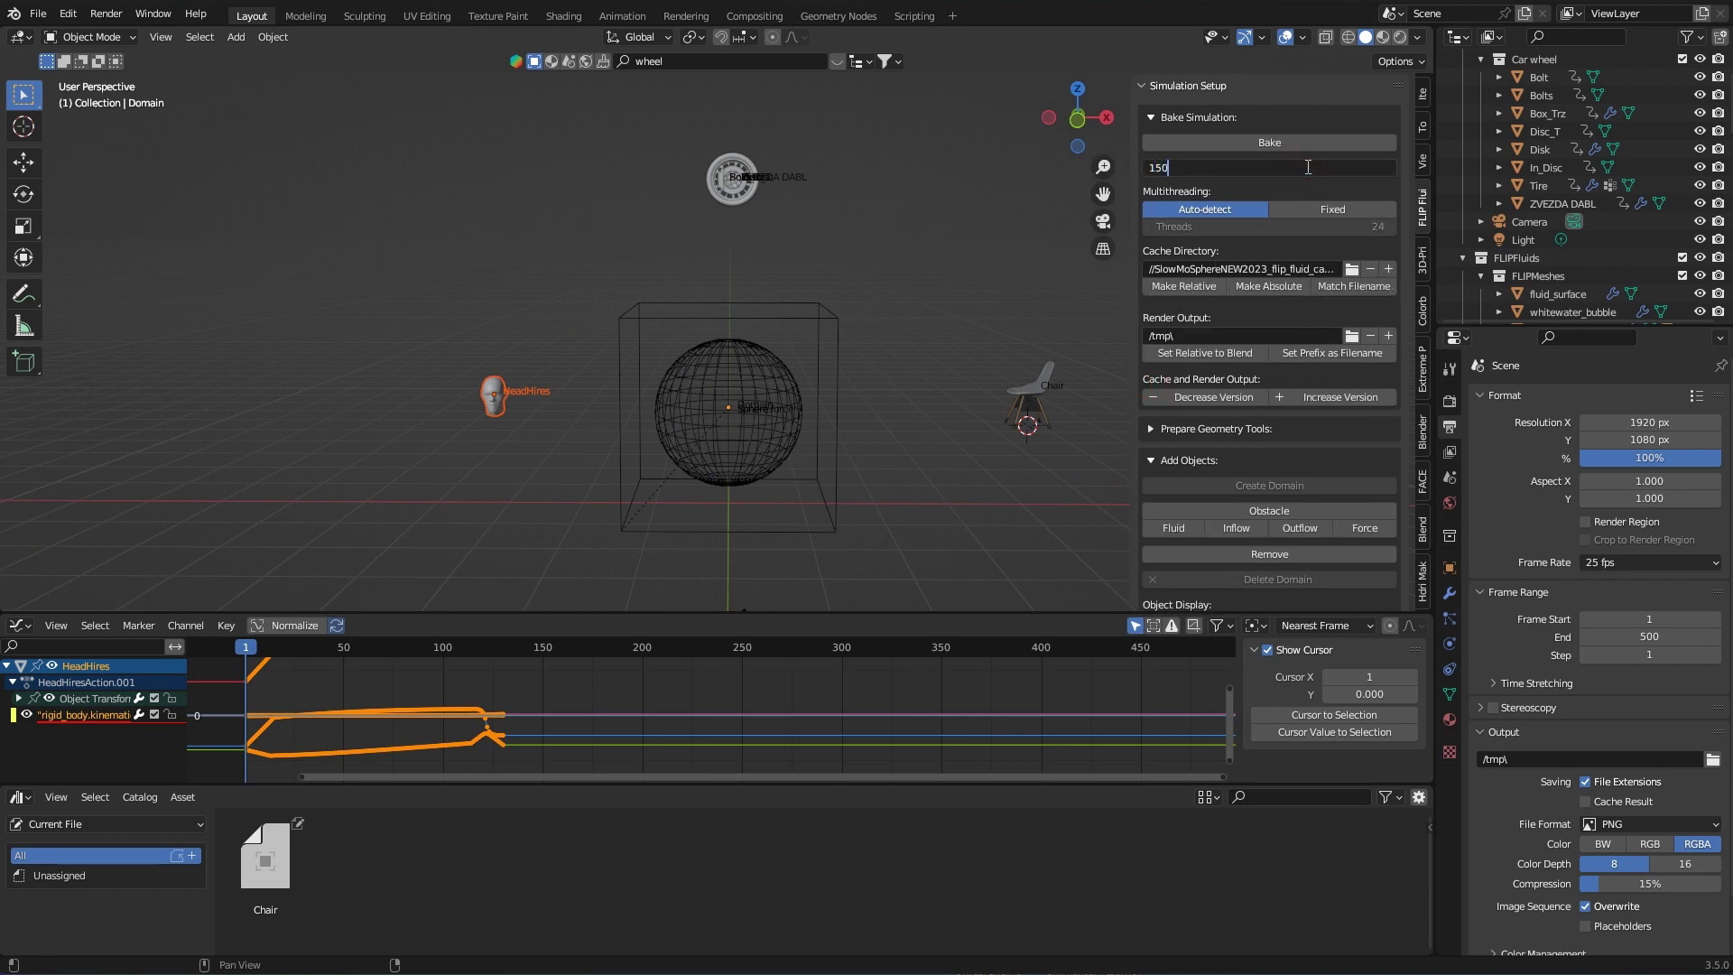
pyautogui.press('Return')
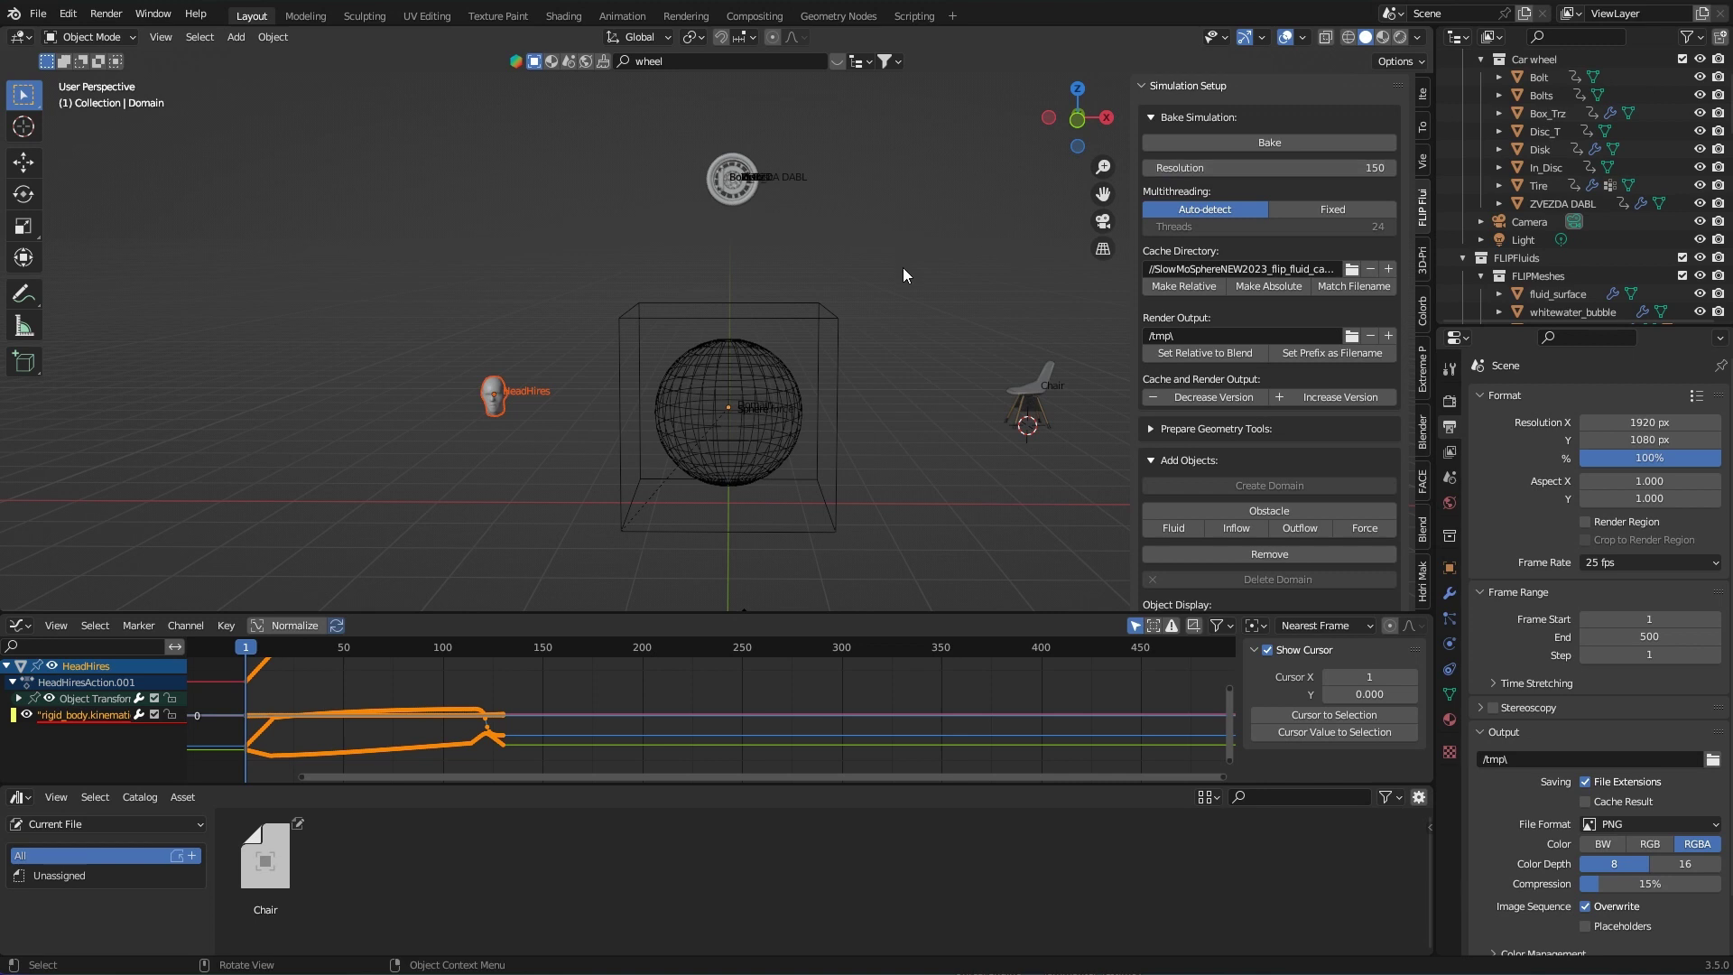
# Step: Look through the scene camera and select the fluid domain box
pyautogui.moveTo(903, 267); pyautogui.dragTo(993, 246, button='middle')
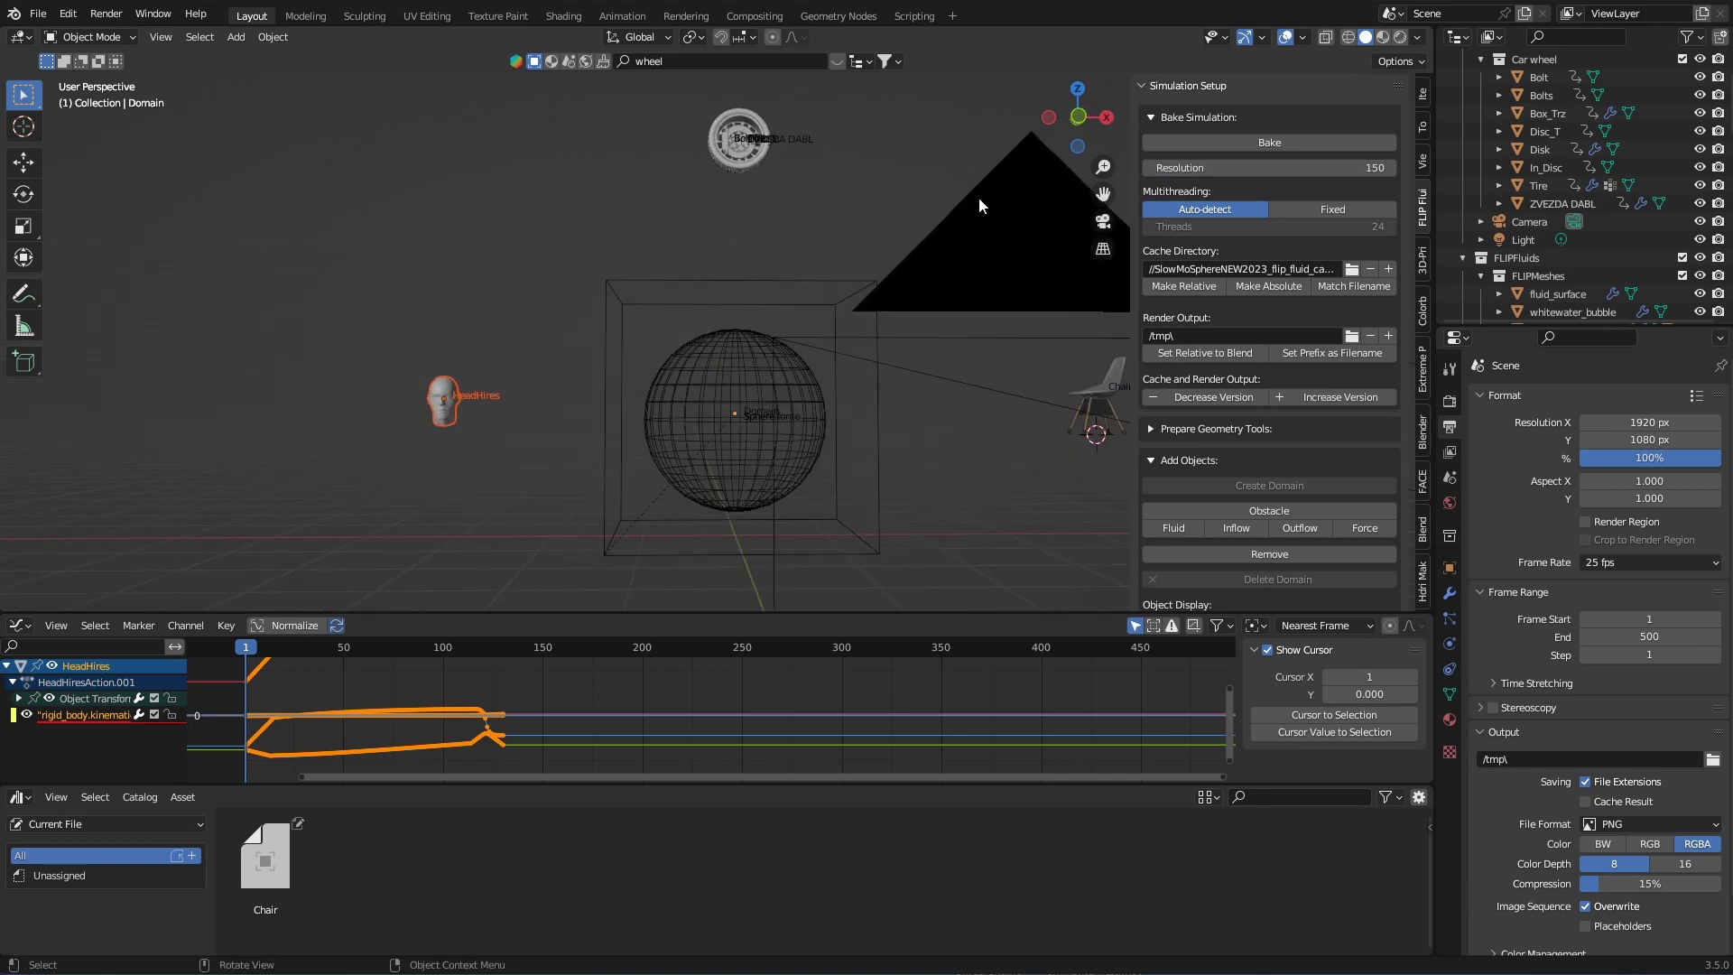
pyautogui.press('KP_0')
pyautogui.click(794, 250)
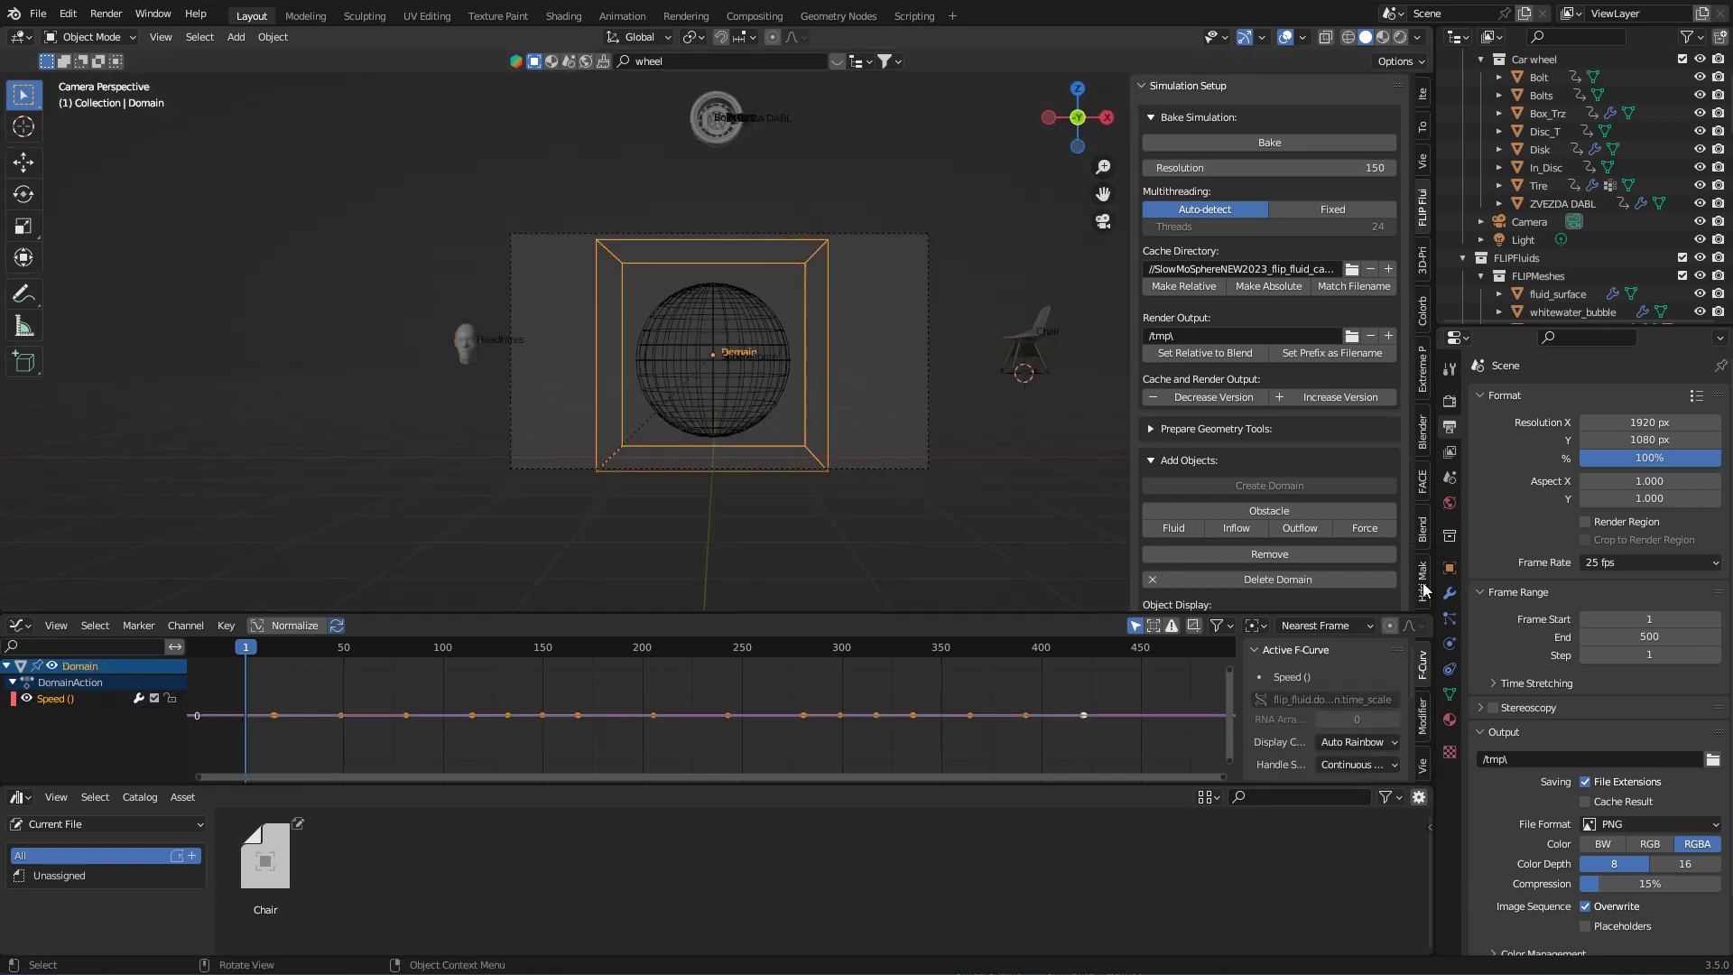
# Step: Collapse the domain's FLIP Fluid Simulation, Whitewater, World and Advanced Settings panels
pyautogui.click(1449, 642)
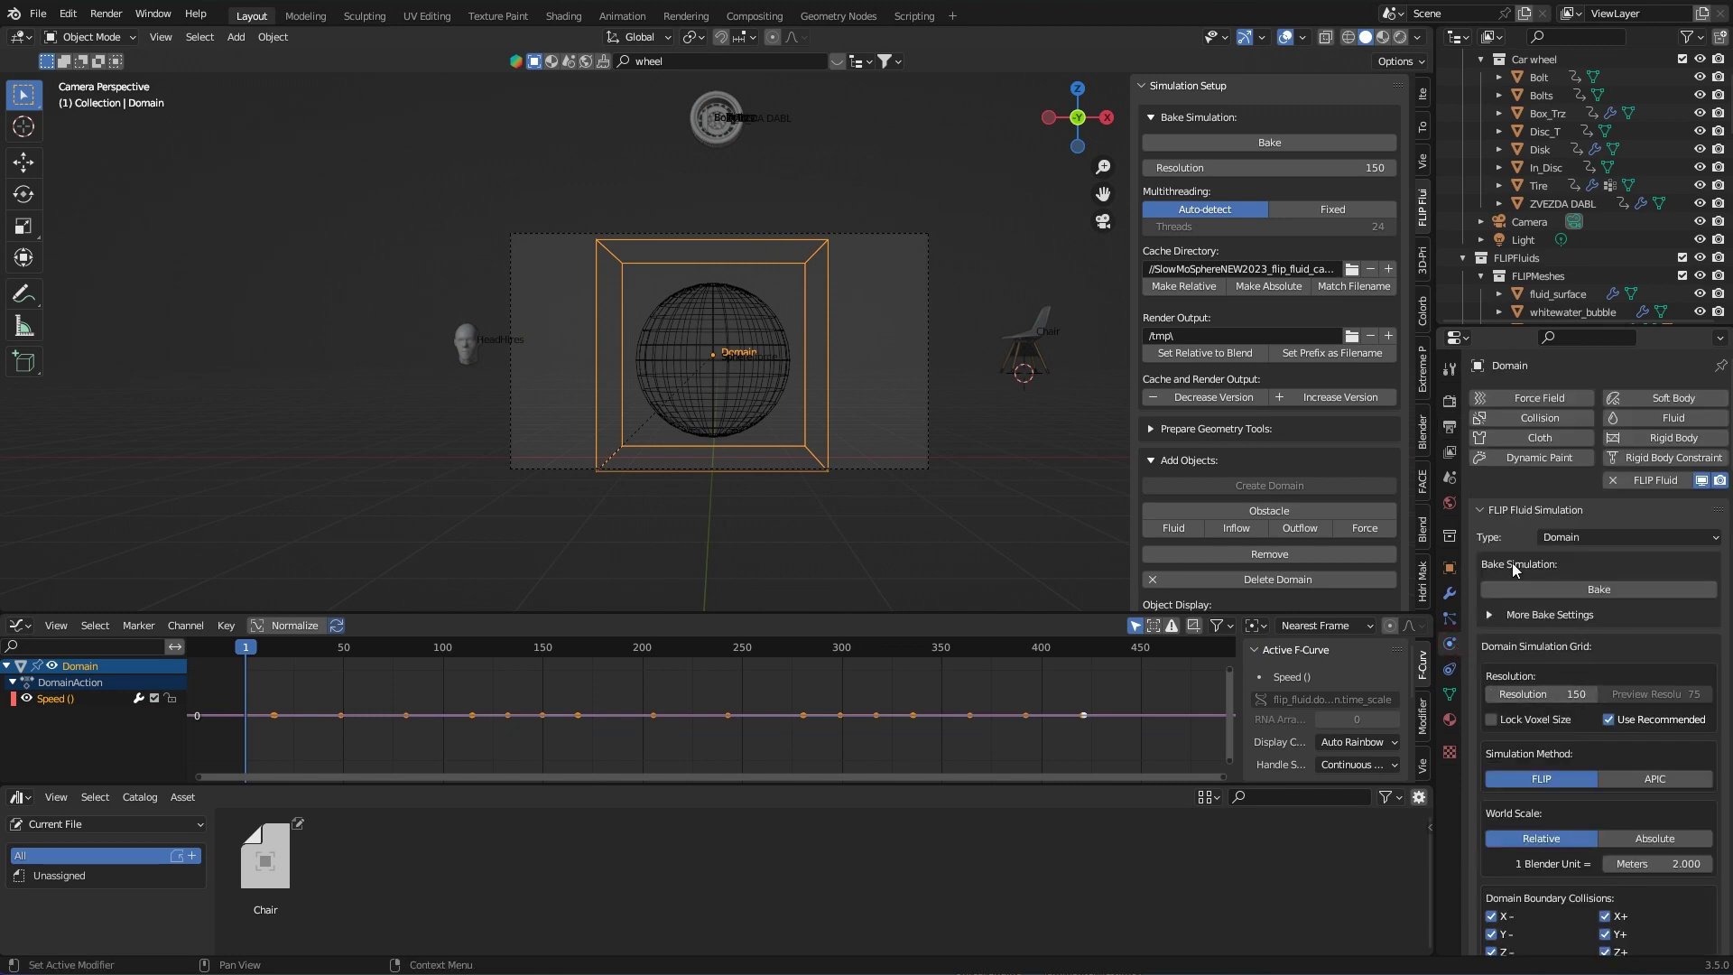
pyautogui.click(1485, 508)
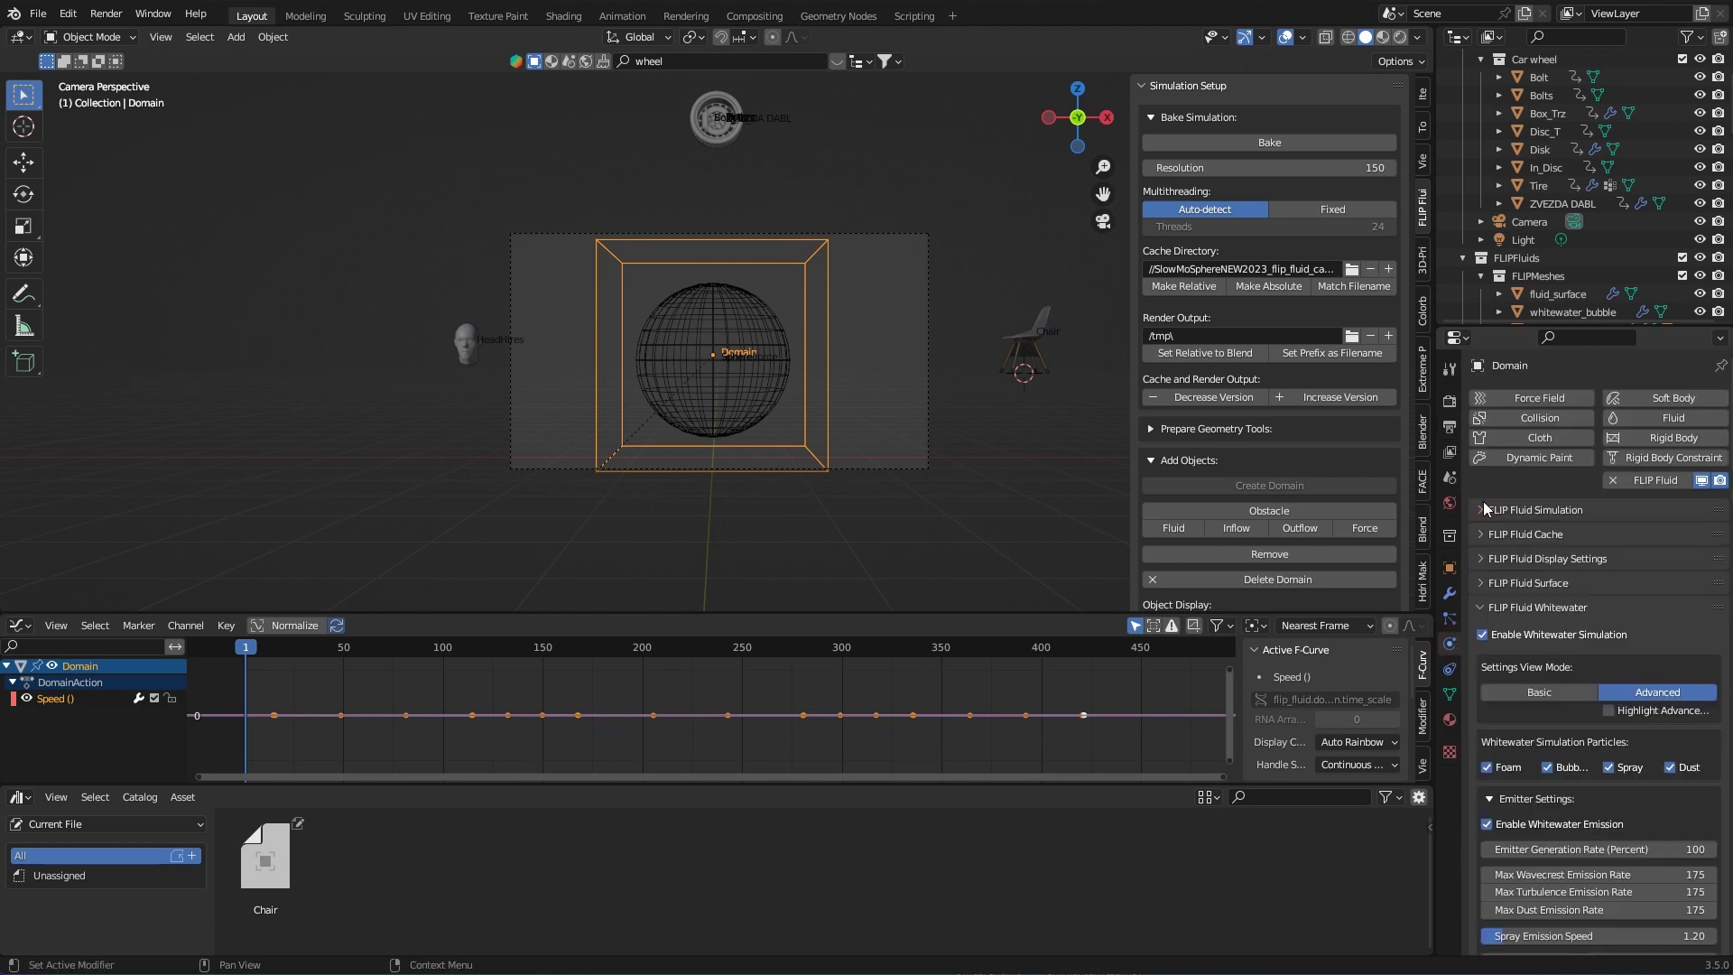
pyautogui.click(1485, 607)
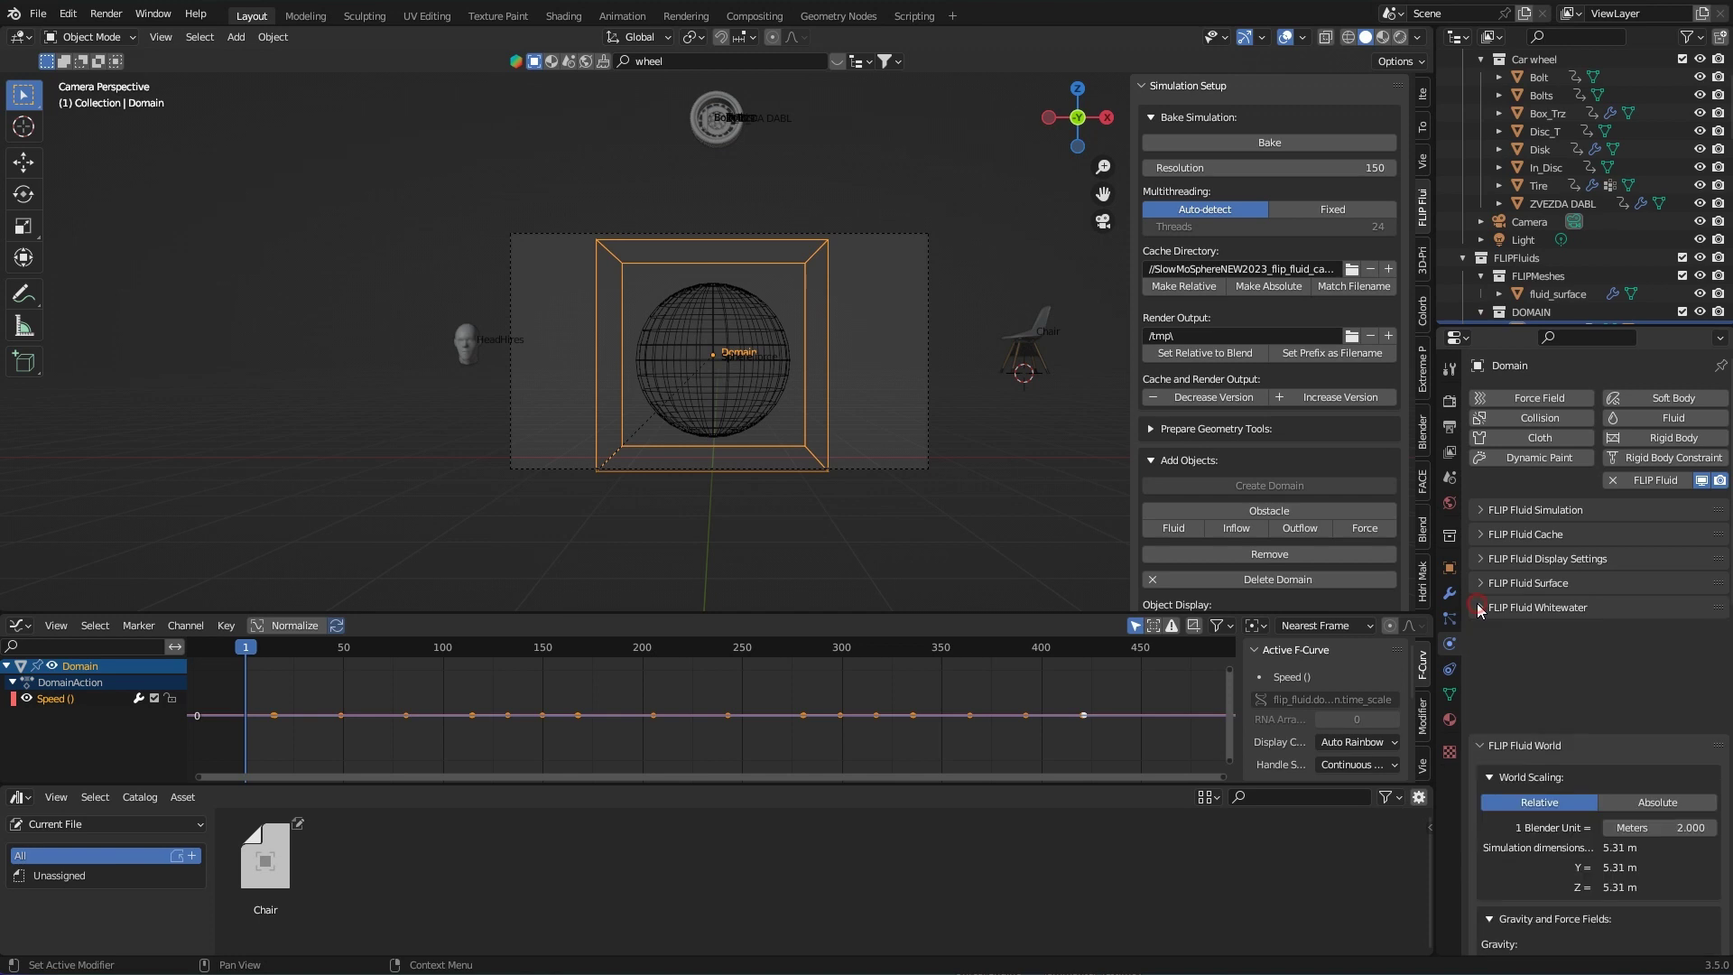
pyautogui.click(1478, 632)
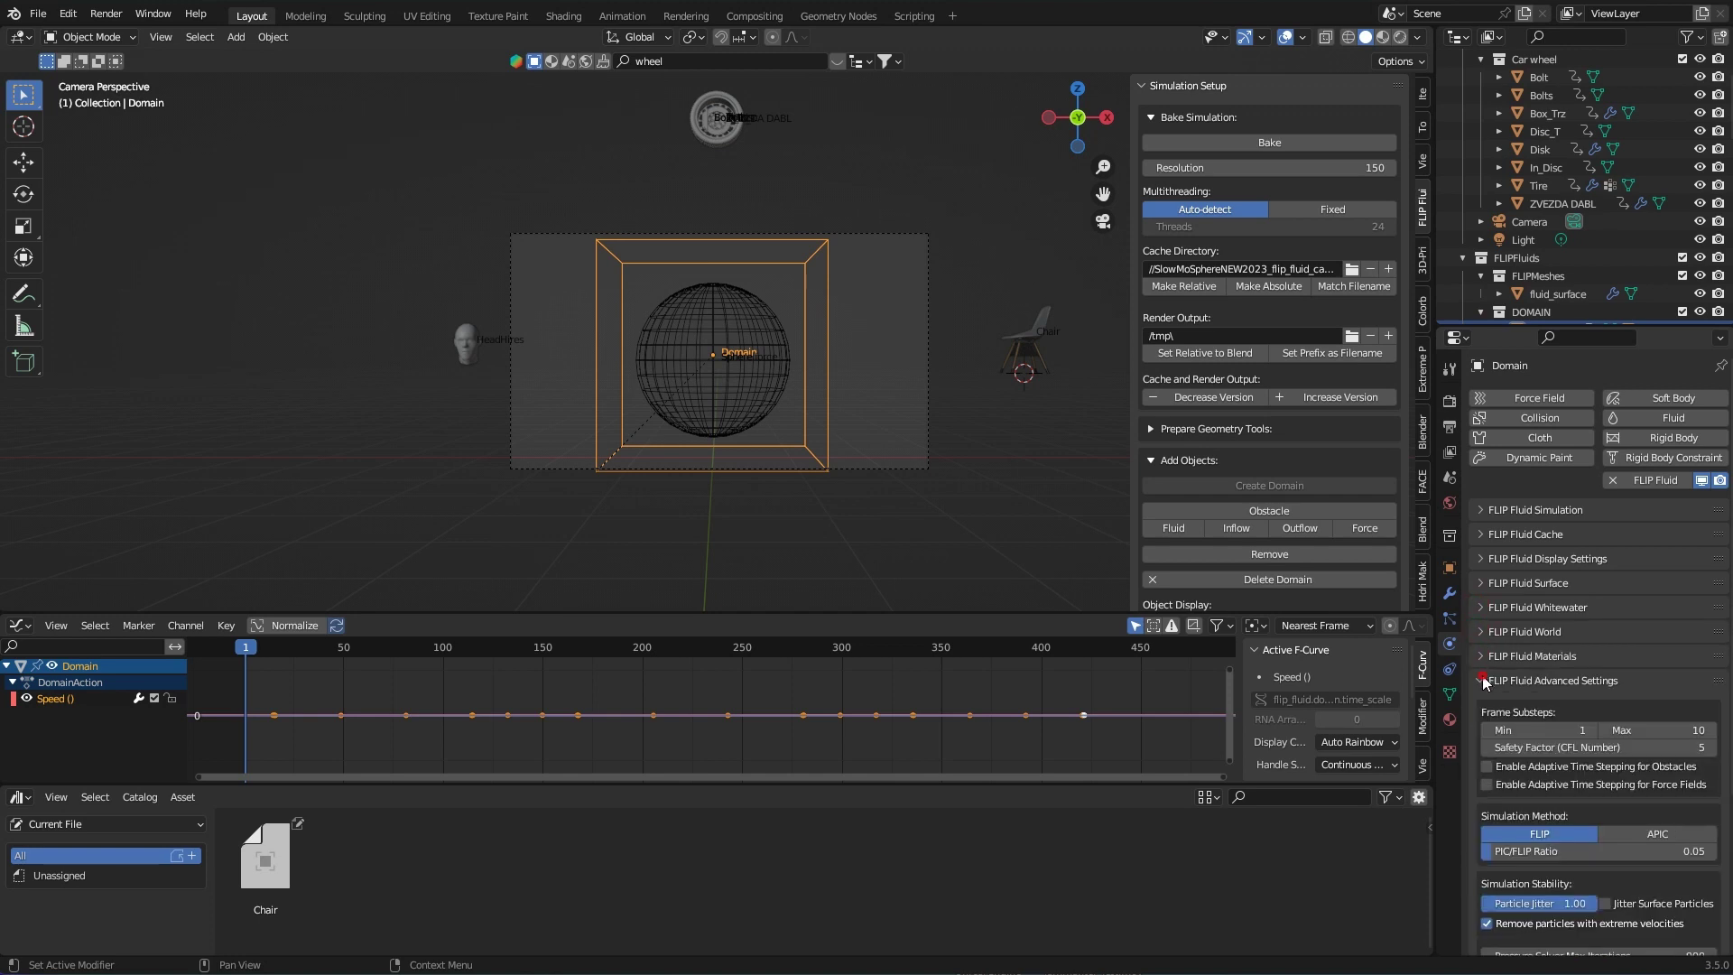
pyautogui.click(1483, 680)
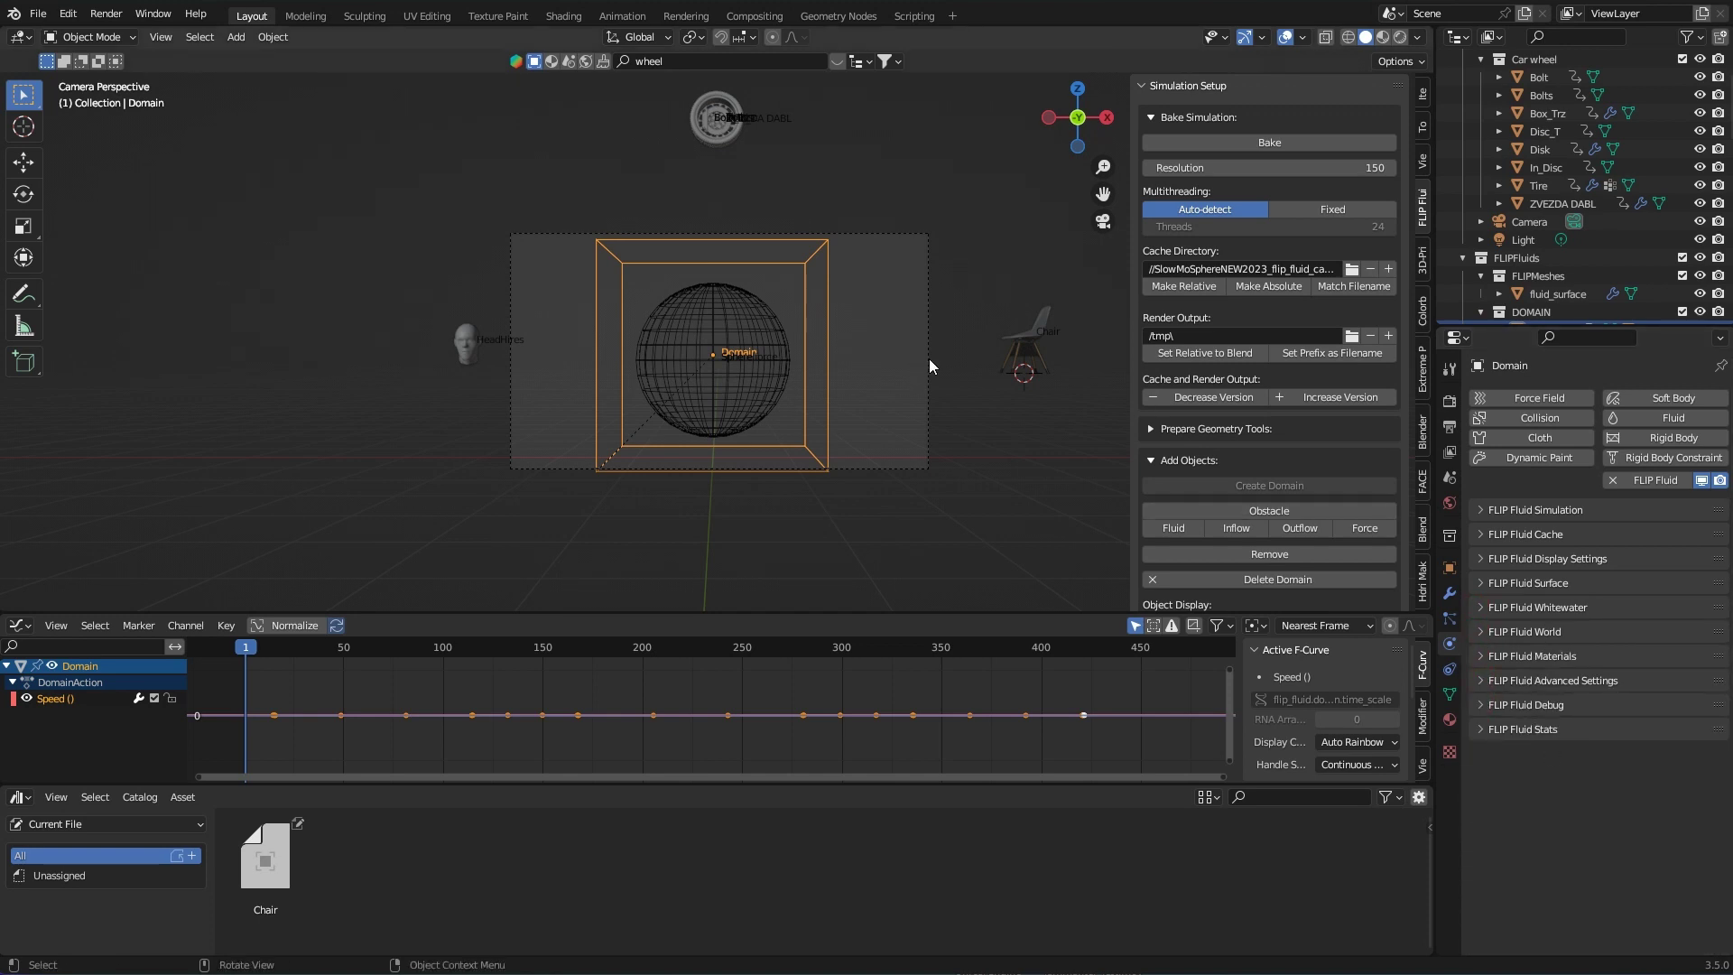
# Step: Save the file, show the fluid surface at Final quality, and inspect the sphere up close
pyautogui.hotkey('ctrl', 's')
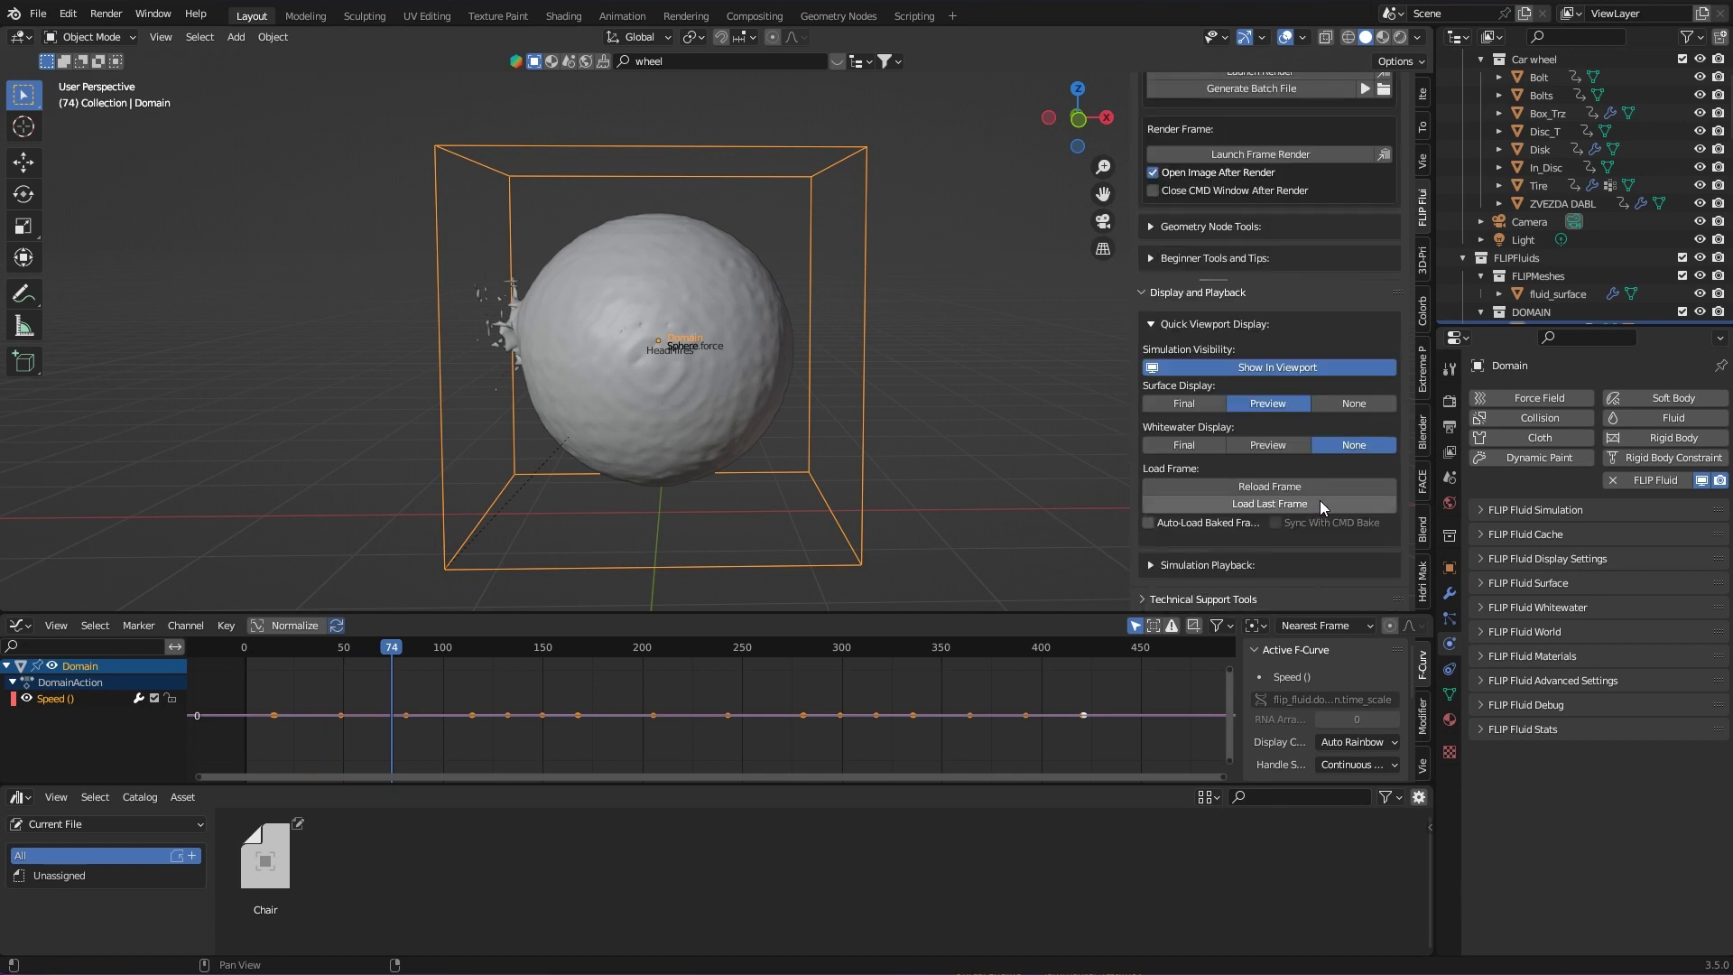
pyautogui.click(1183, 403)
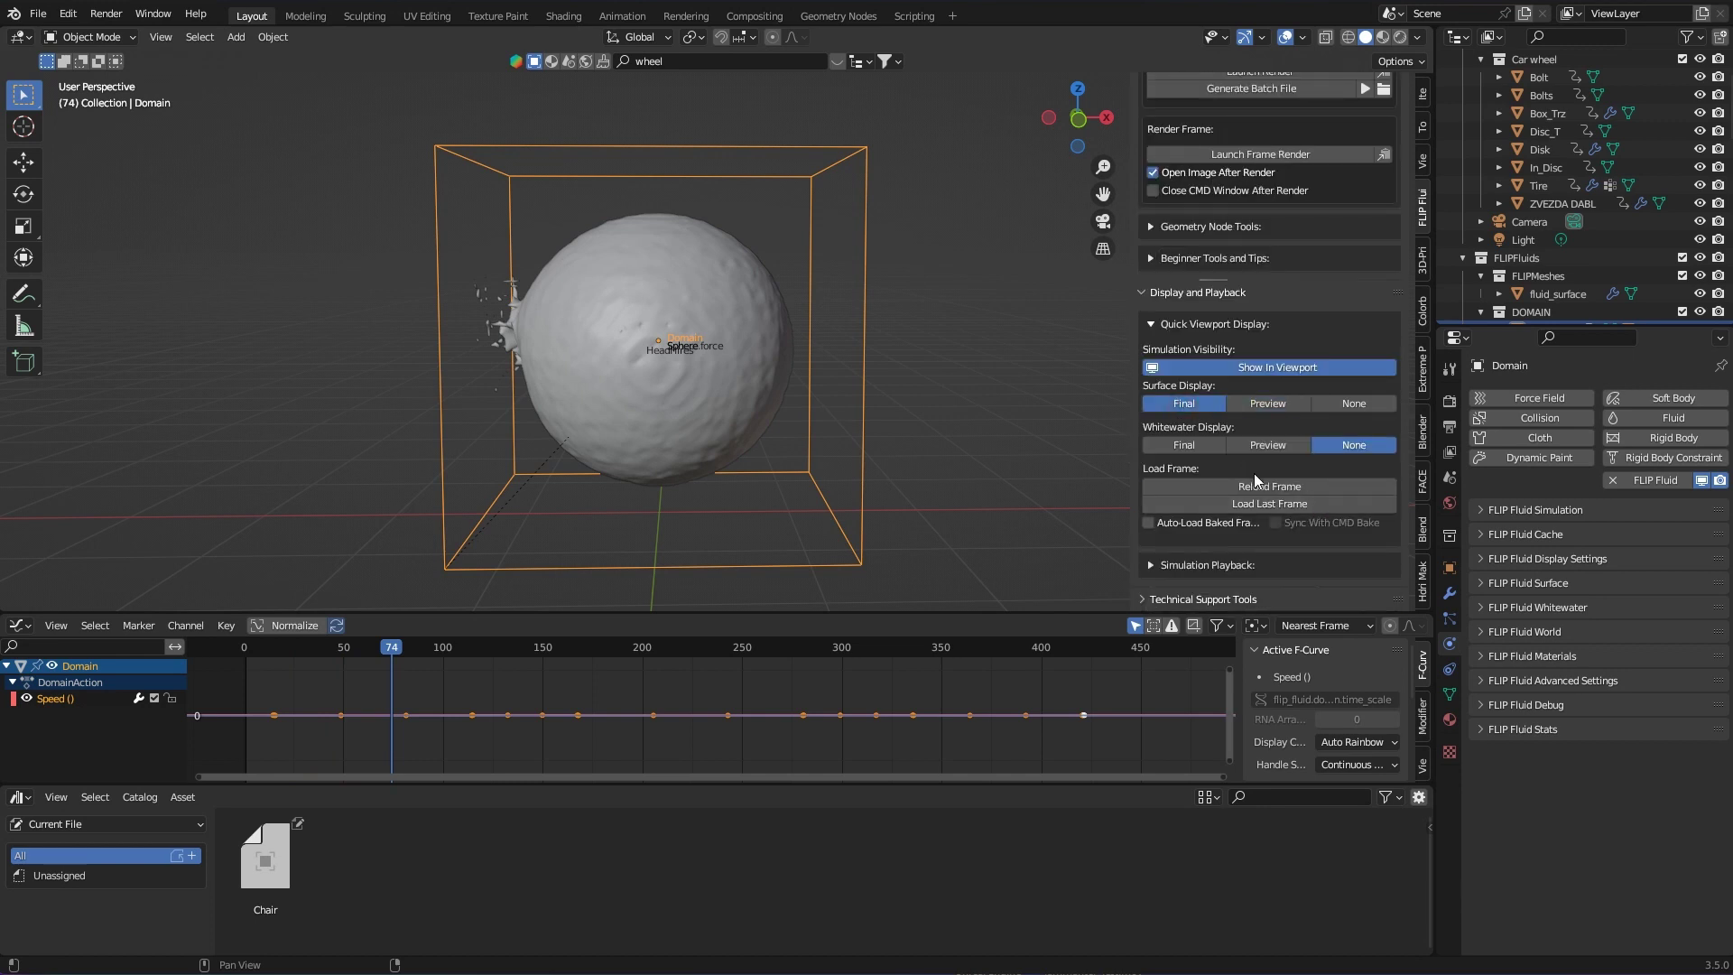
pyautogui.scroll(3, 734, 393)
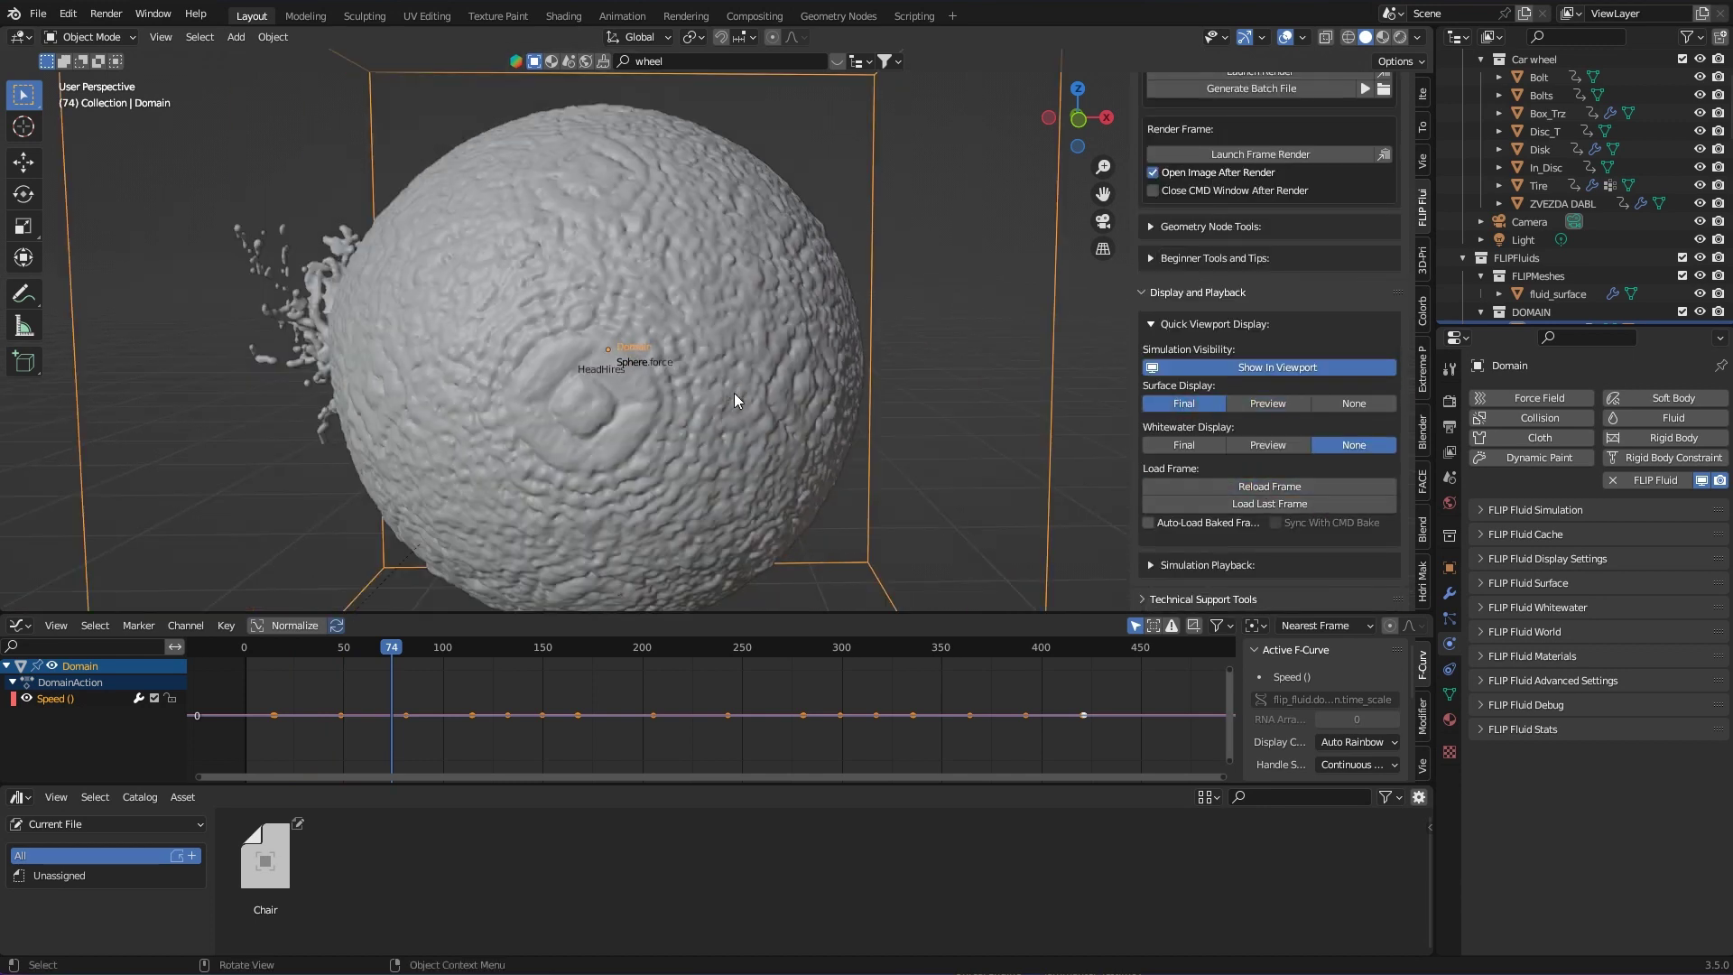
pyautogui.scroll(-2, 734, 392)
pyautogui.moveTo(746, 392)
pyautogui.mouseDown(button='middle')
pyautogui.moveTo(760, 402)
pyautogui.moveTo(730, 401)
pyautogui.mouseUp(button='middle')
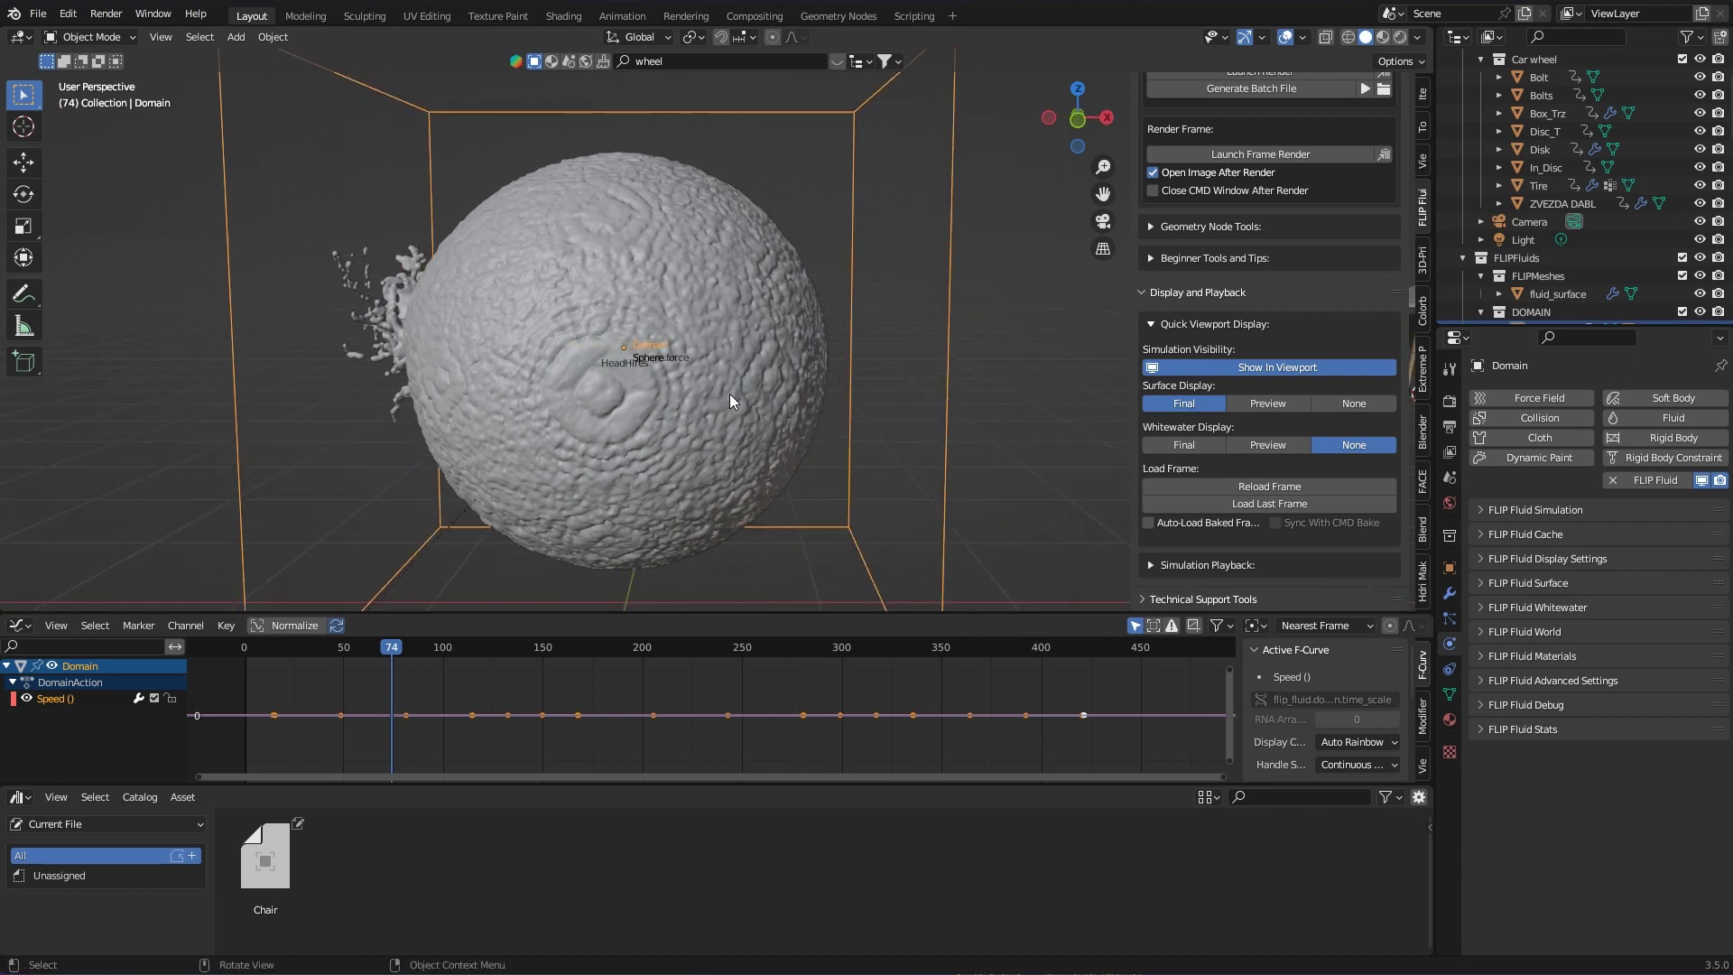
pyautogui.click(679, 284)
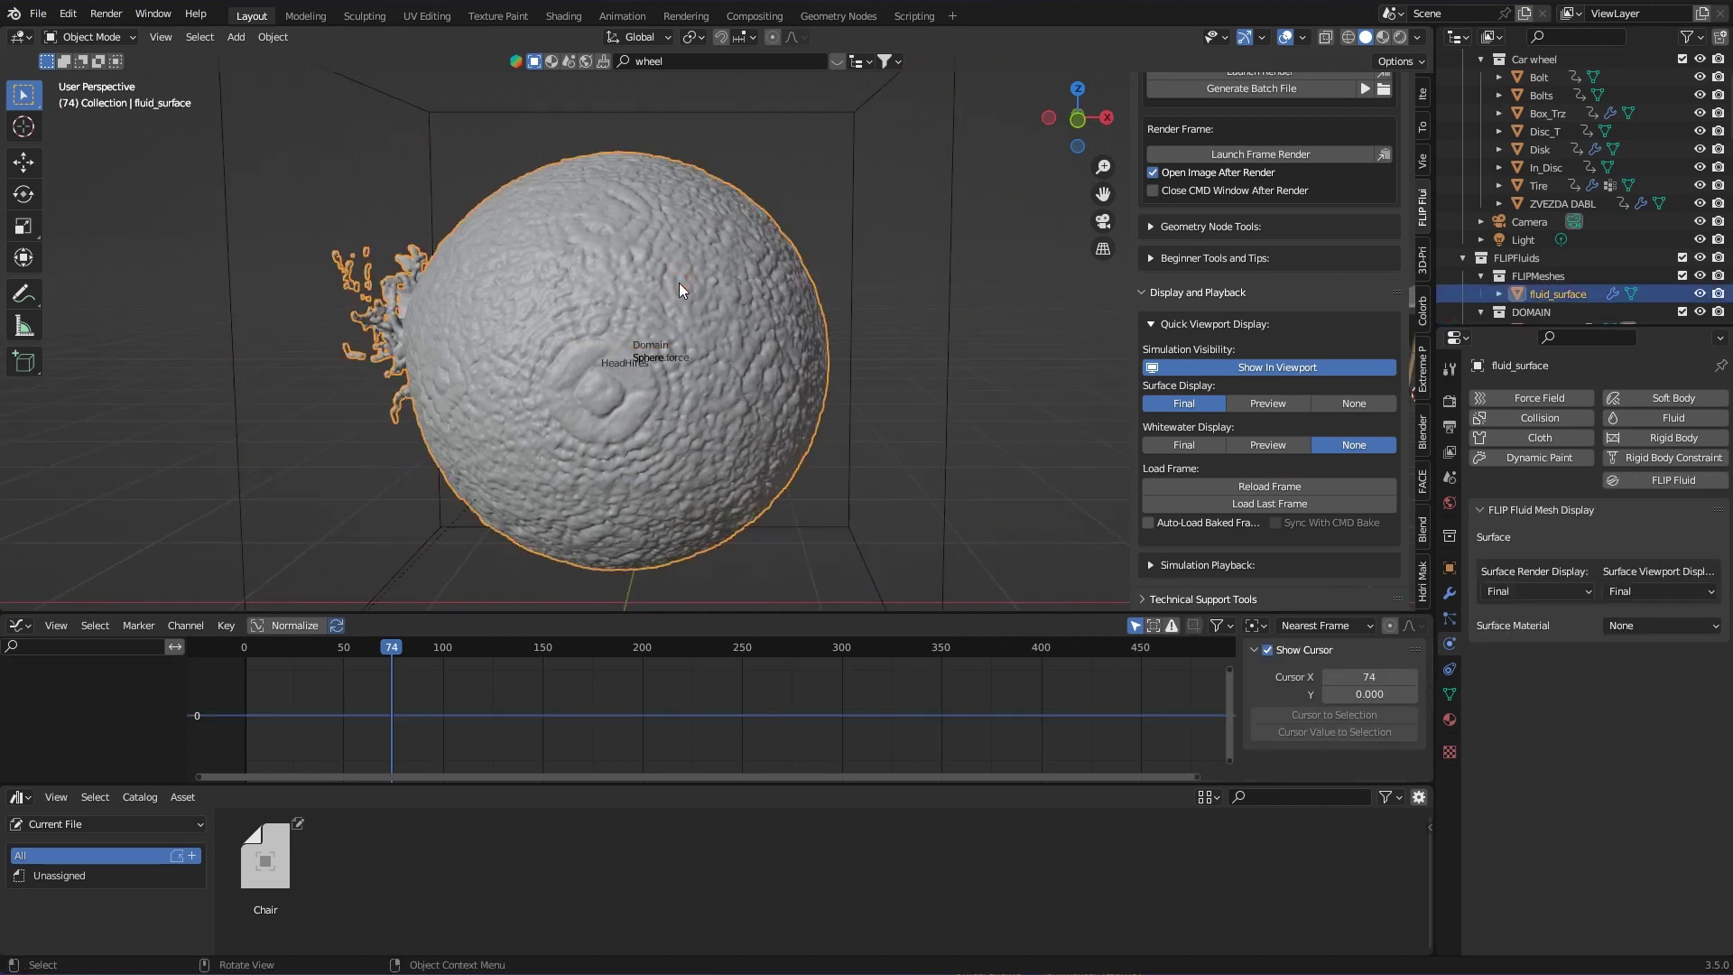
# Step: Set the surface's Smooth modifier to Factor 1 and Repeat 20, and apply FF Water (clear)
pyautogui.click(1449, 594)
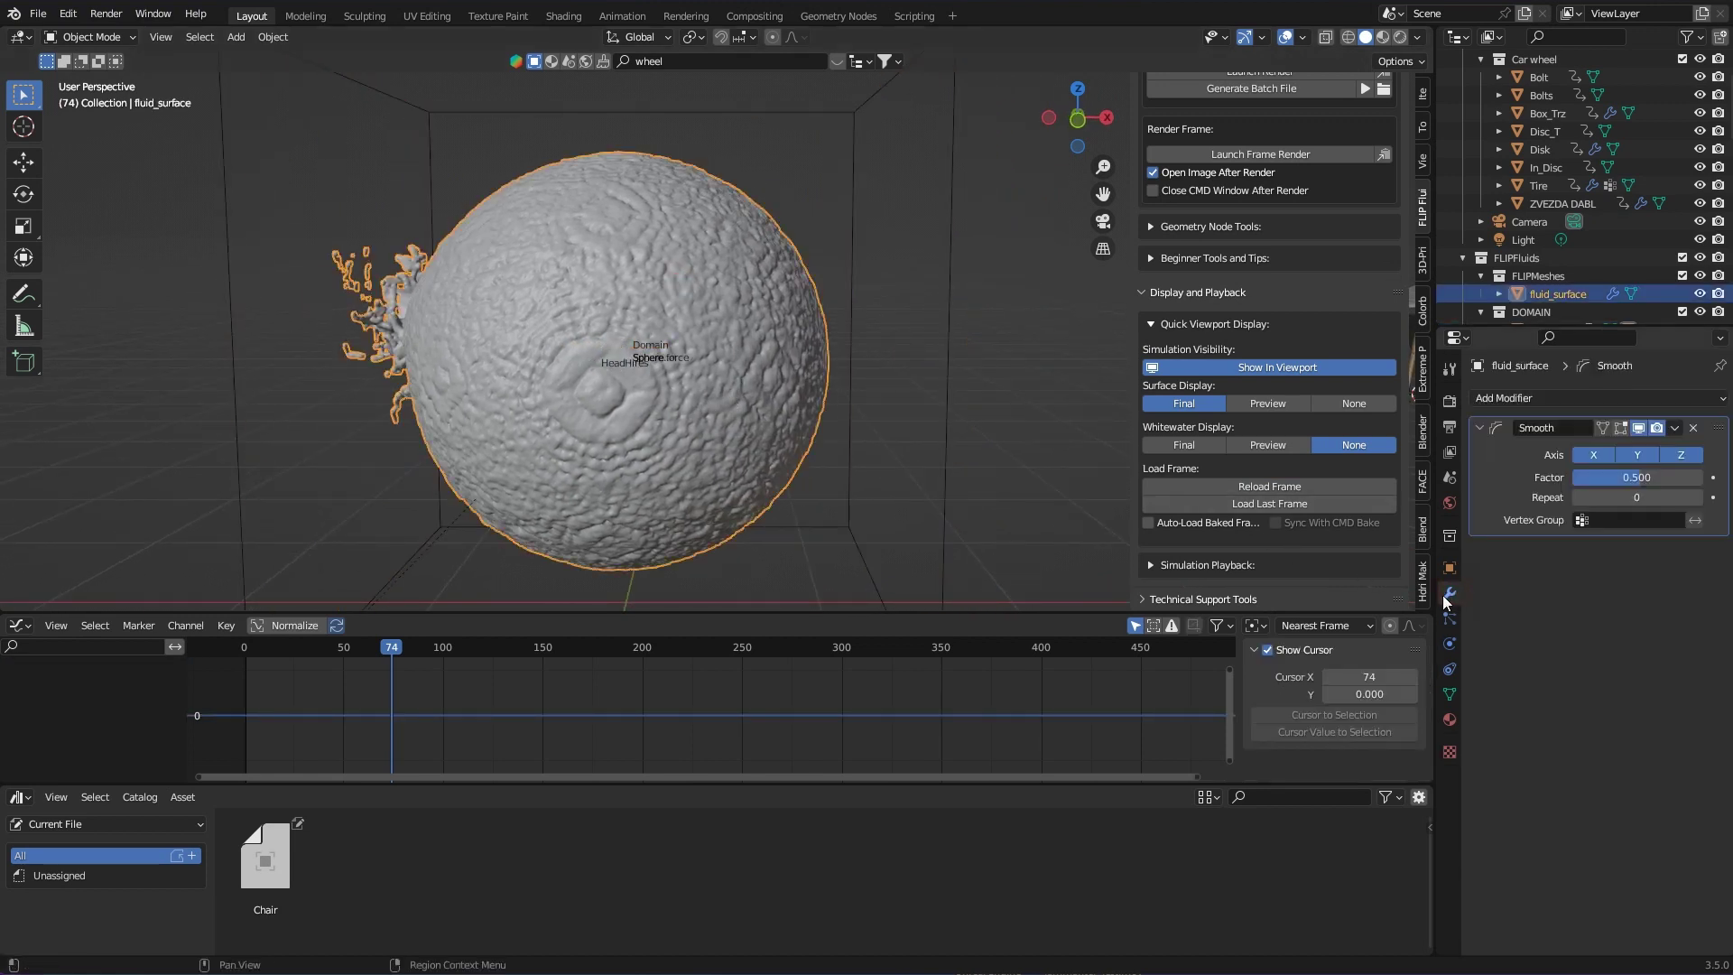
pyautogui.click(1654, 479)
pyautogui.write('1')
pyautogui.click(1653, 498)
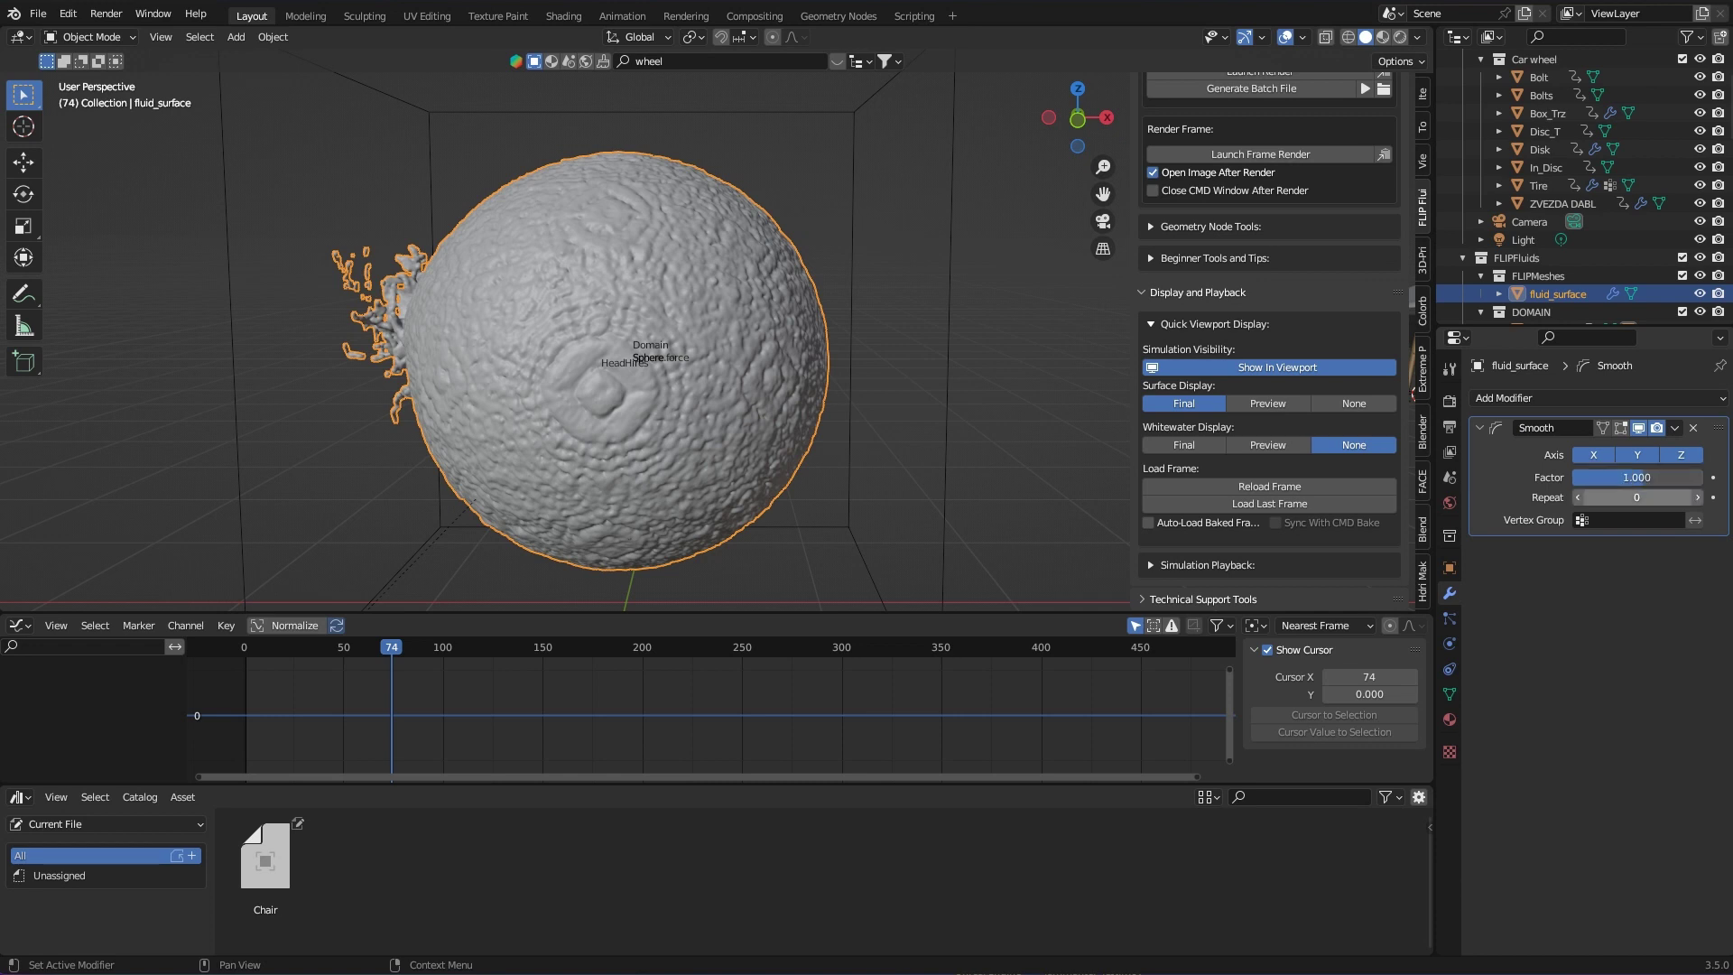
pyautogui.click(1449, 643)
pyautogui.click(1654, 625)
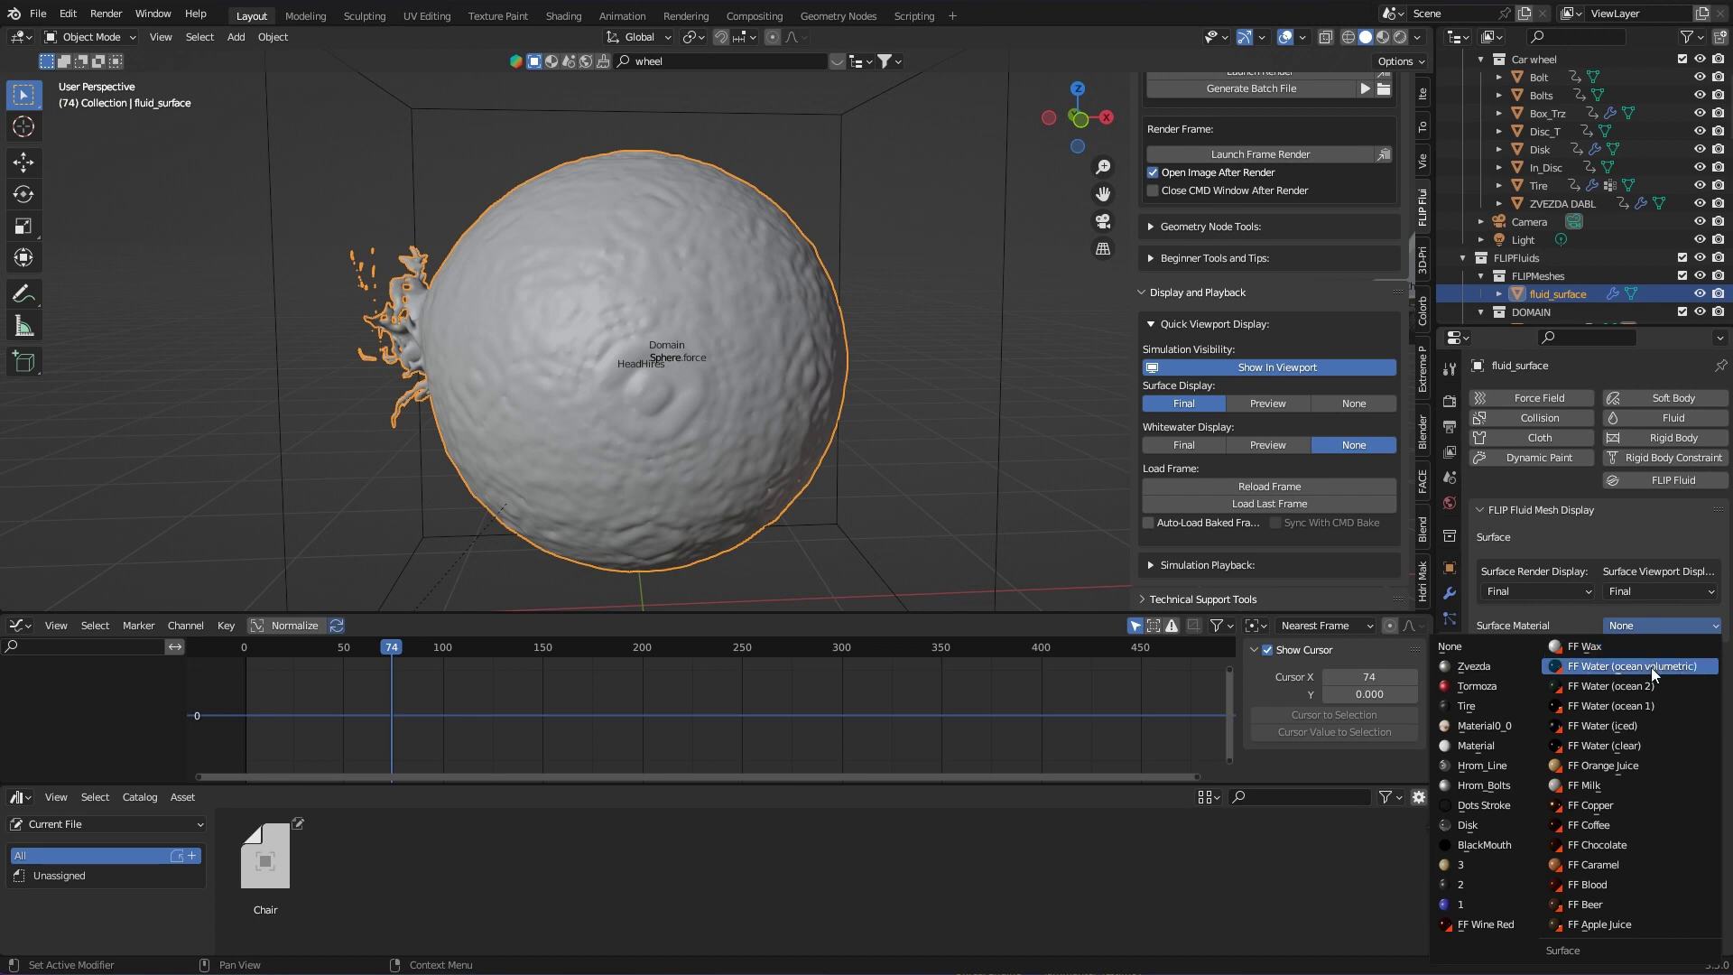
pyautogui.click(1660, 749)
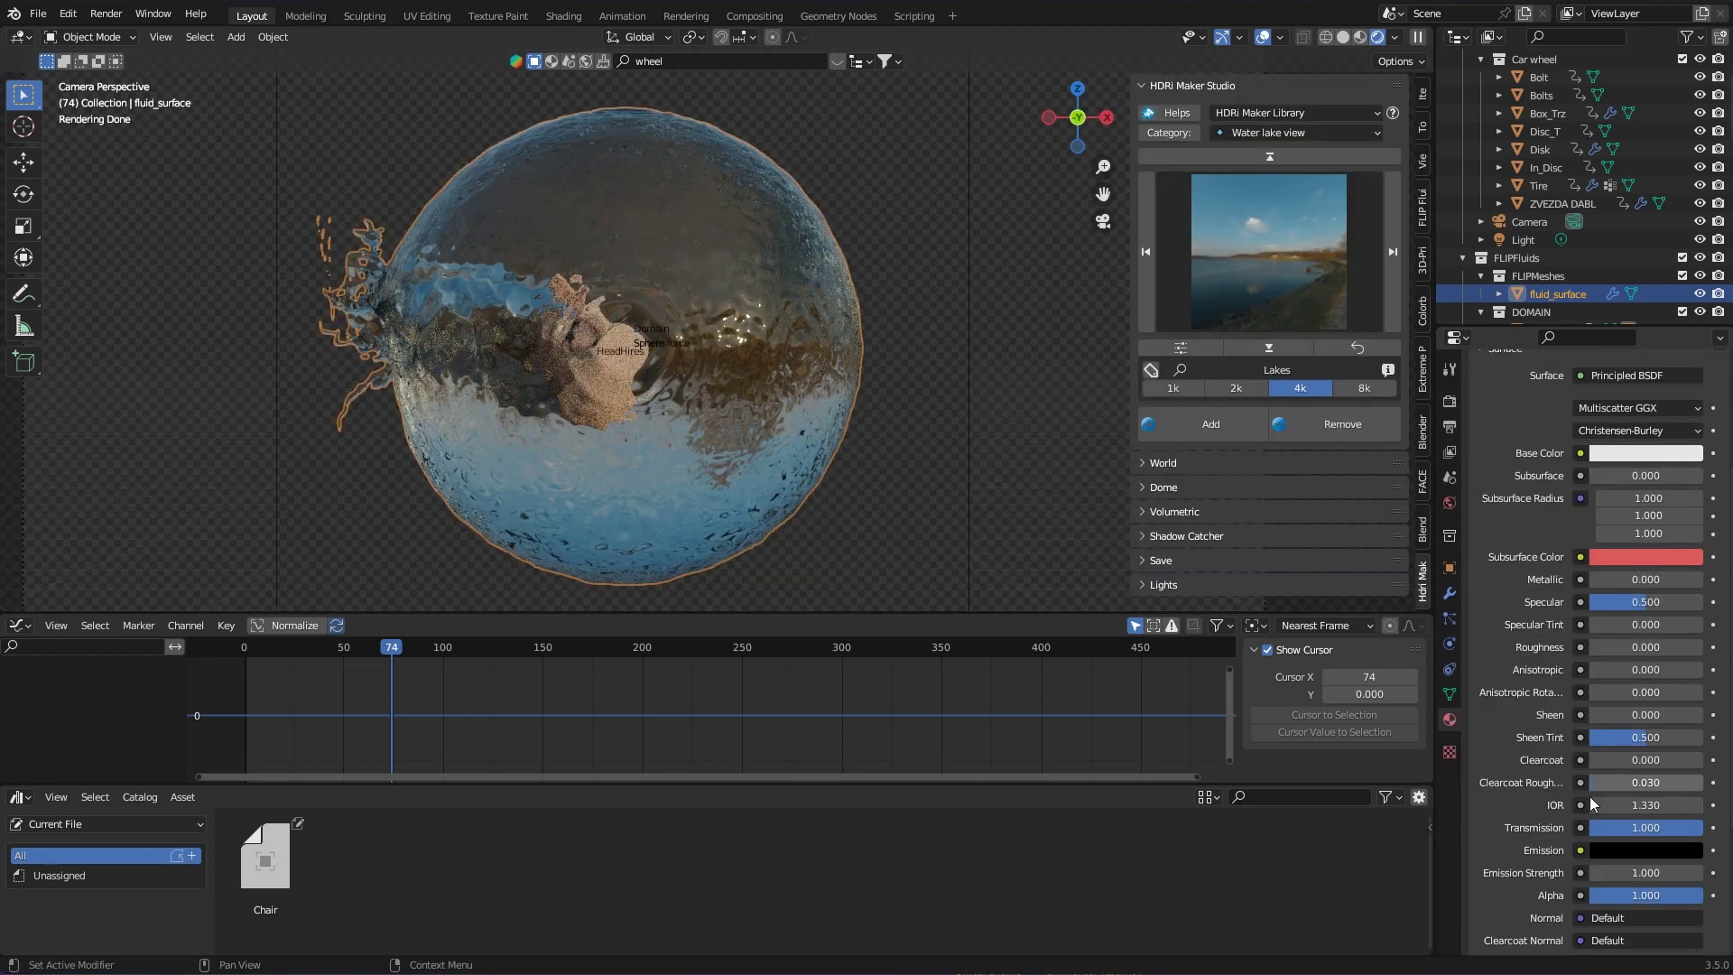
# Step: Set the water material's IOR to 1.1 and the Smooth modifier's Repeat to 25
pyautogui.click(1636, 805)
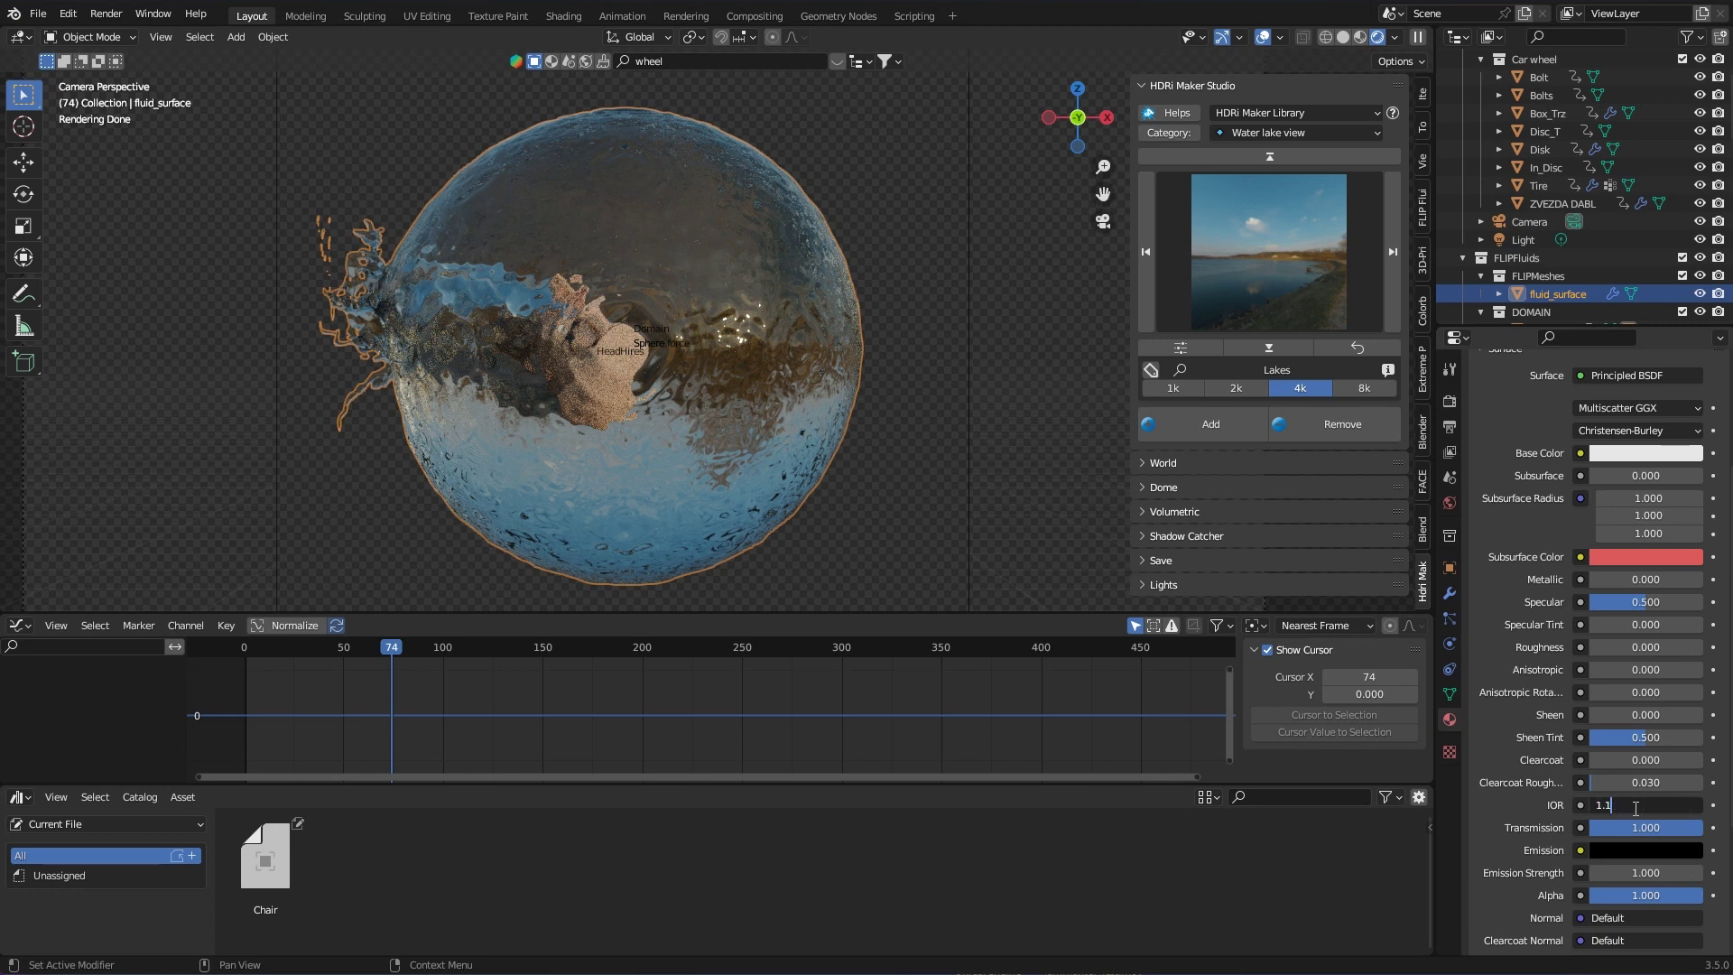
pyautogui.press('Return')
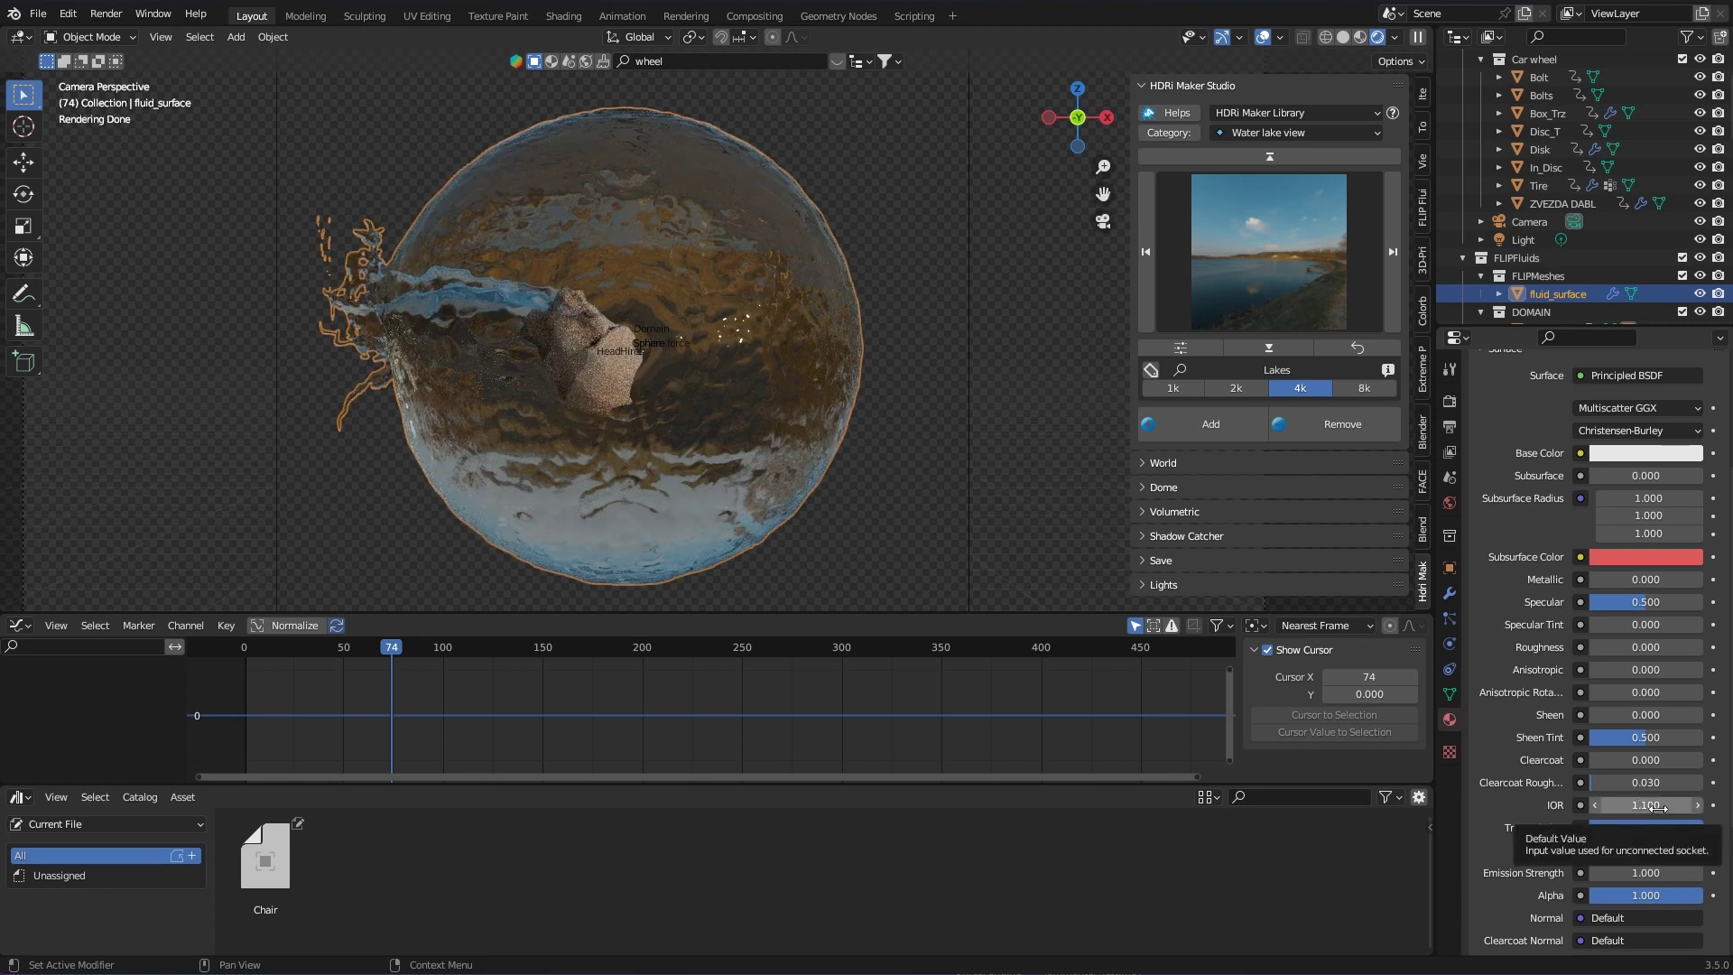
pyautogui.click(1450, 595)
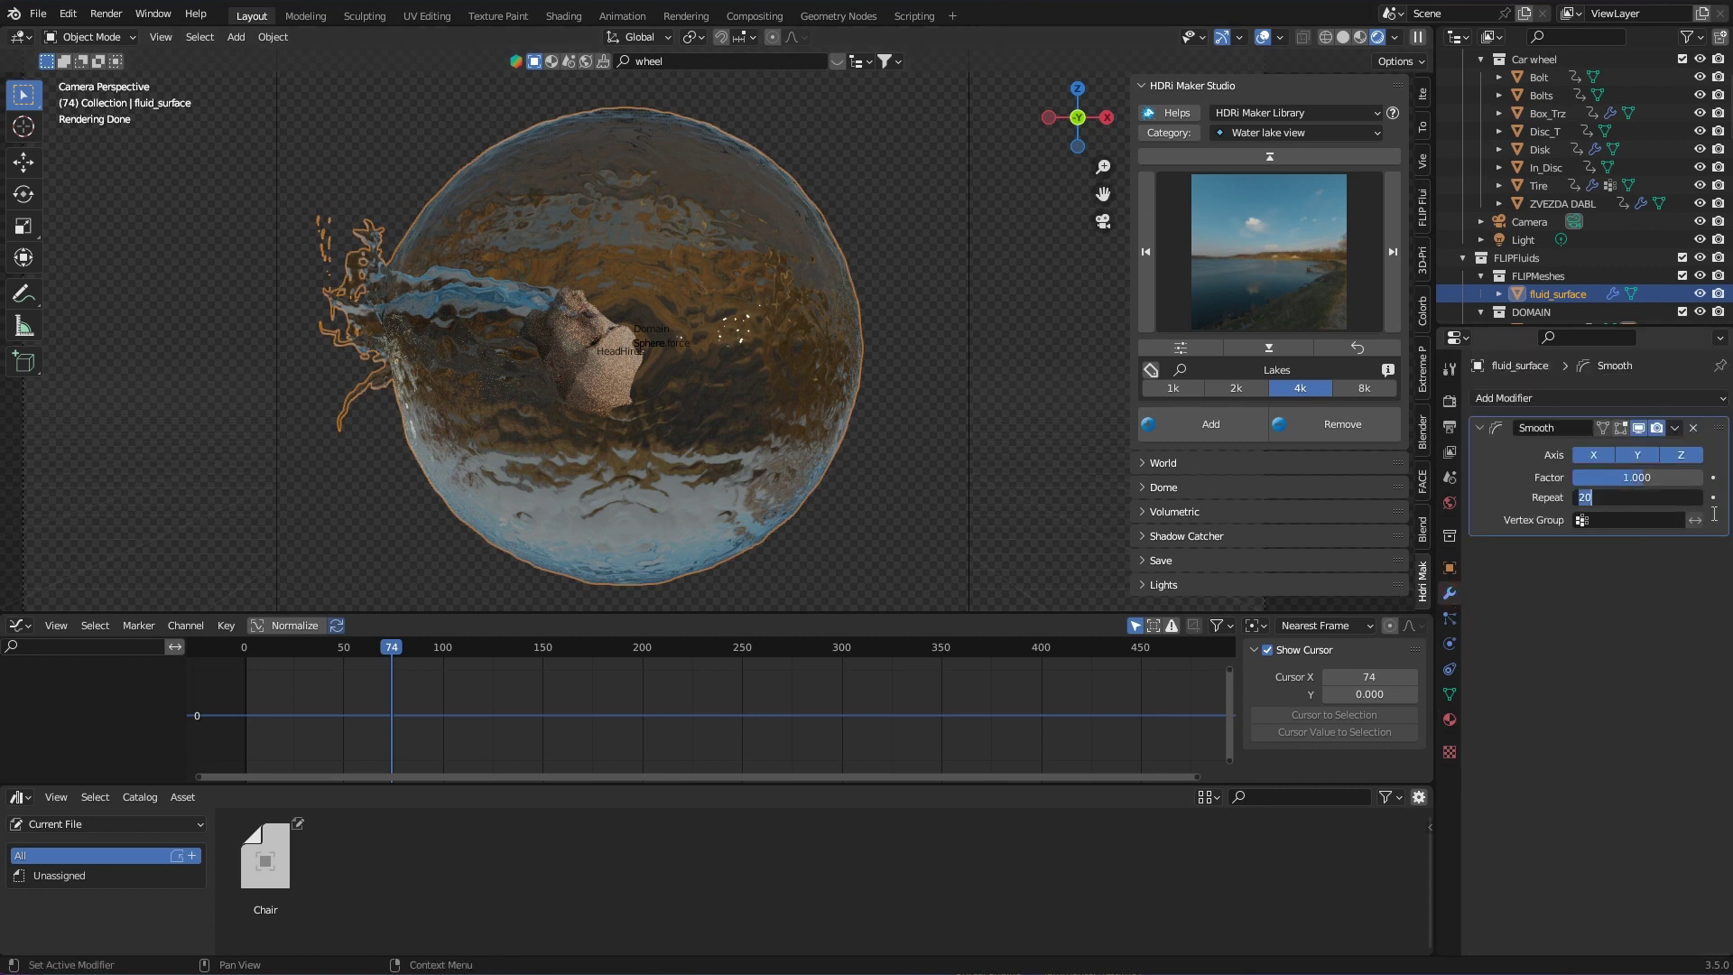
pyautogui.press('Return')
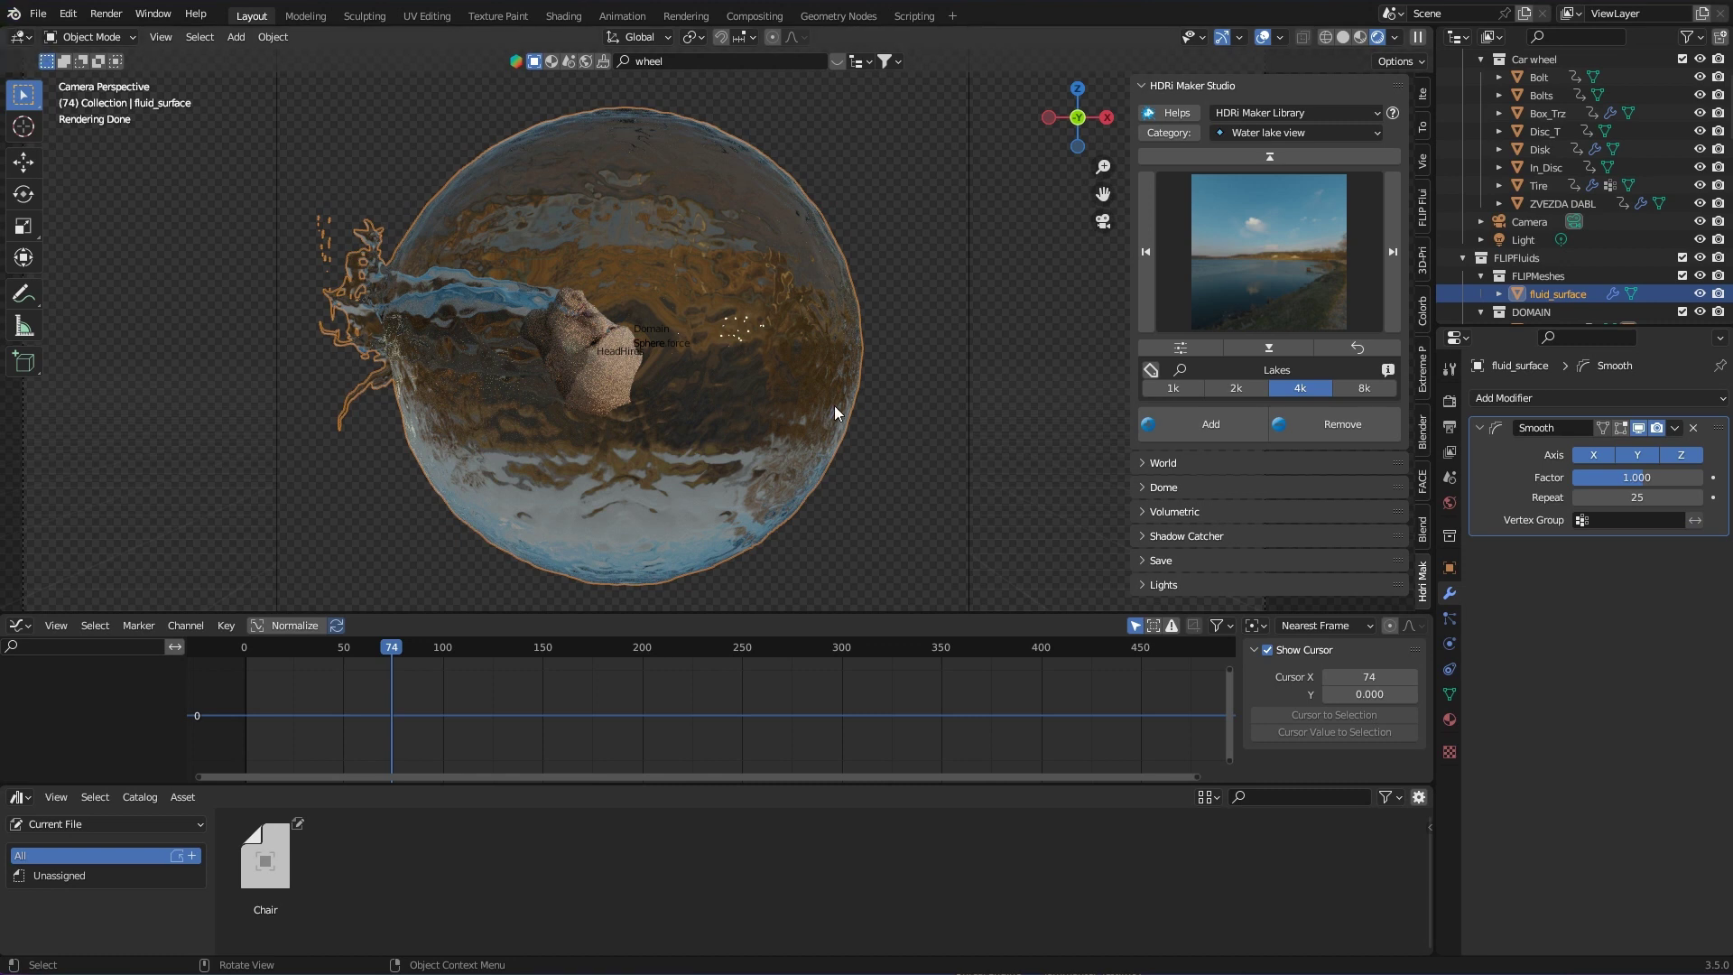
pyautogui.moveTo(834, 404); pyautogui.dragTo(863, 356, button='middle')
pyautogui.scroll(4, 701, 386)
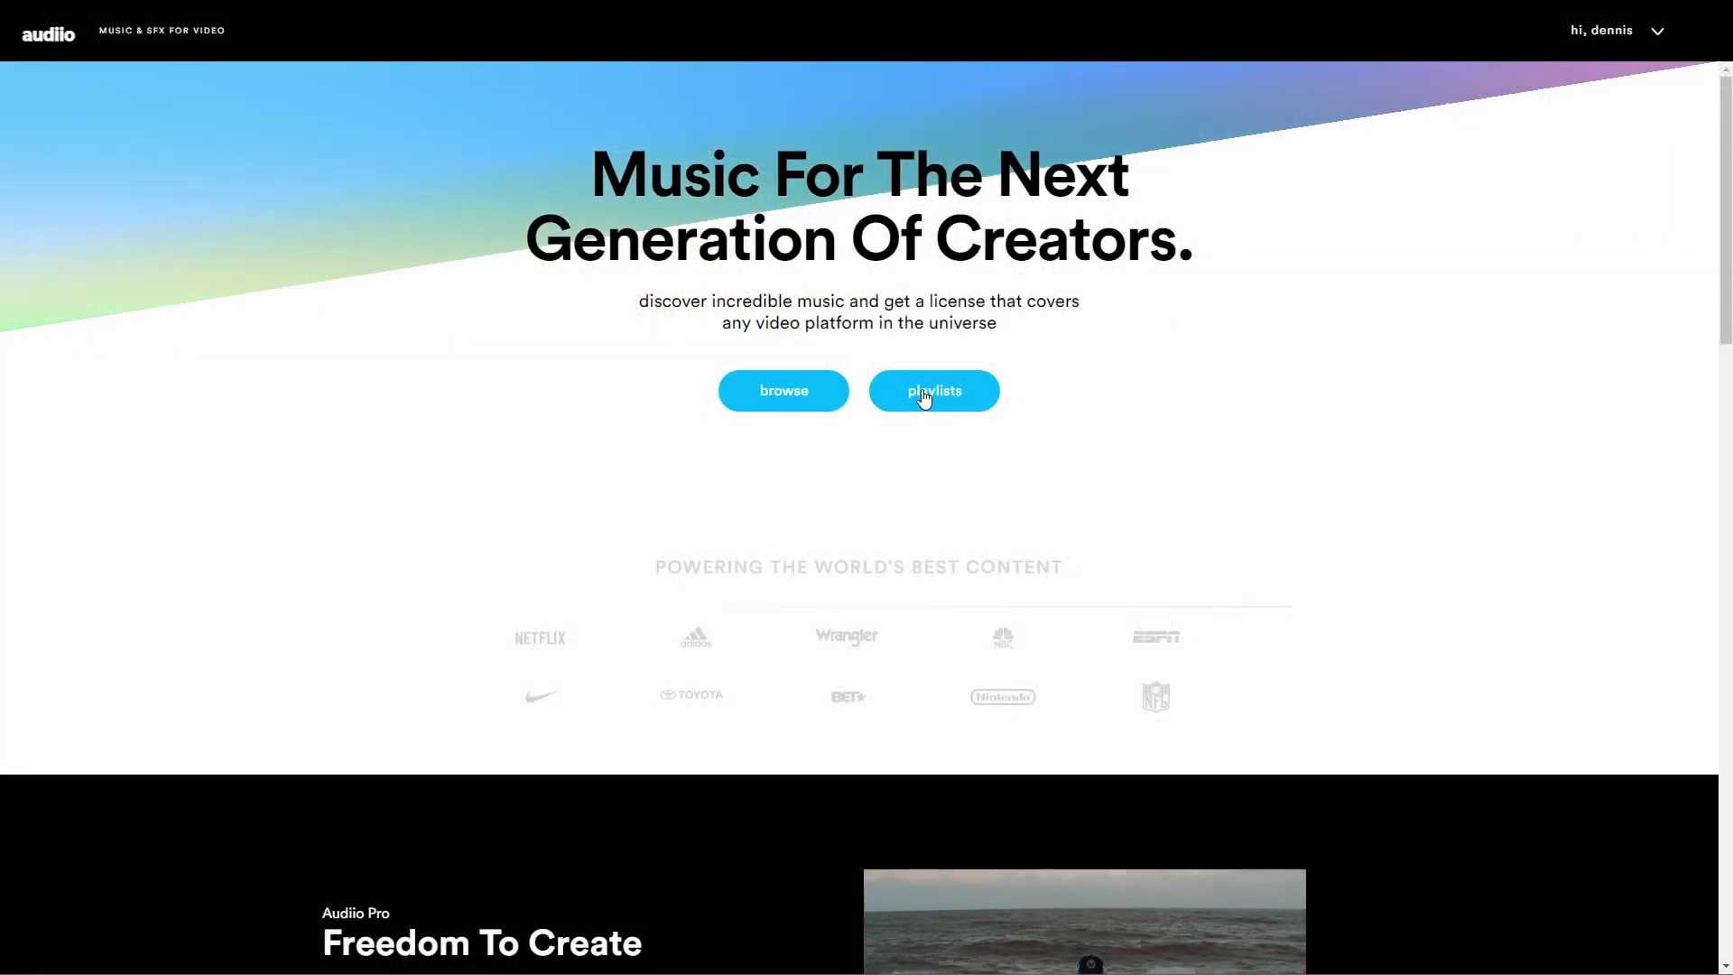
# Step: Open the Electric Feels playlist and play Break Through from about 0:59
pyautogui.click(975, 391)
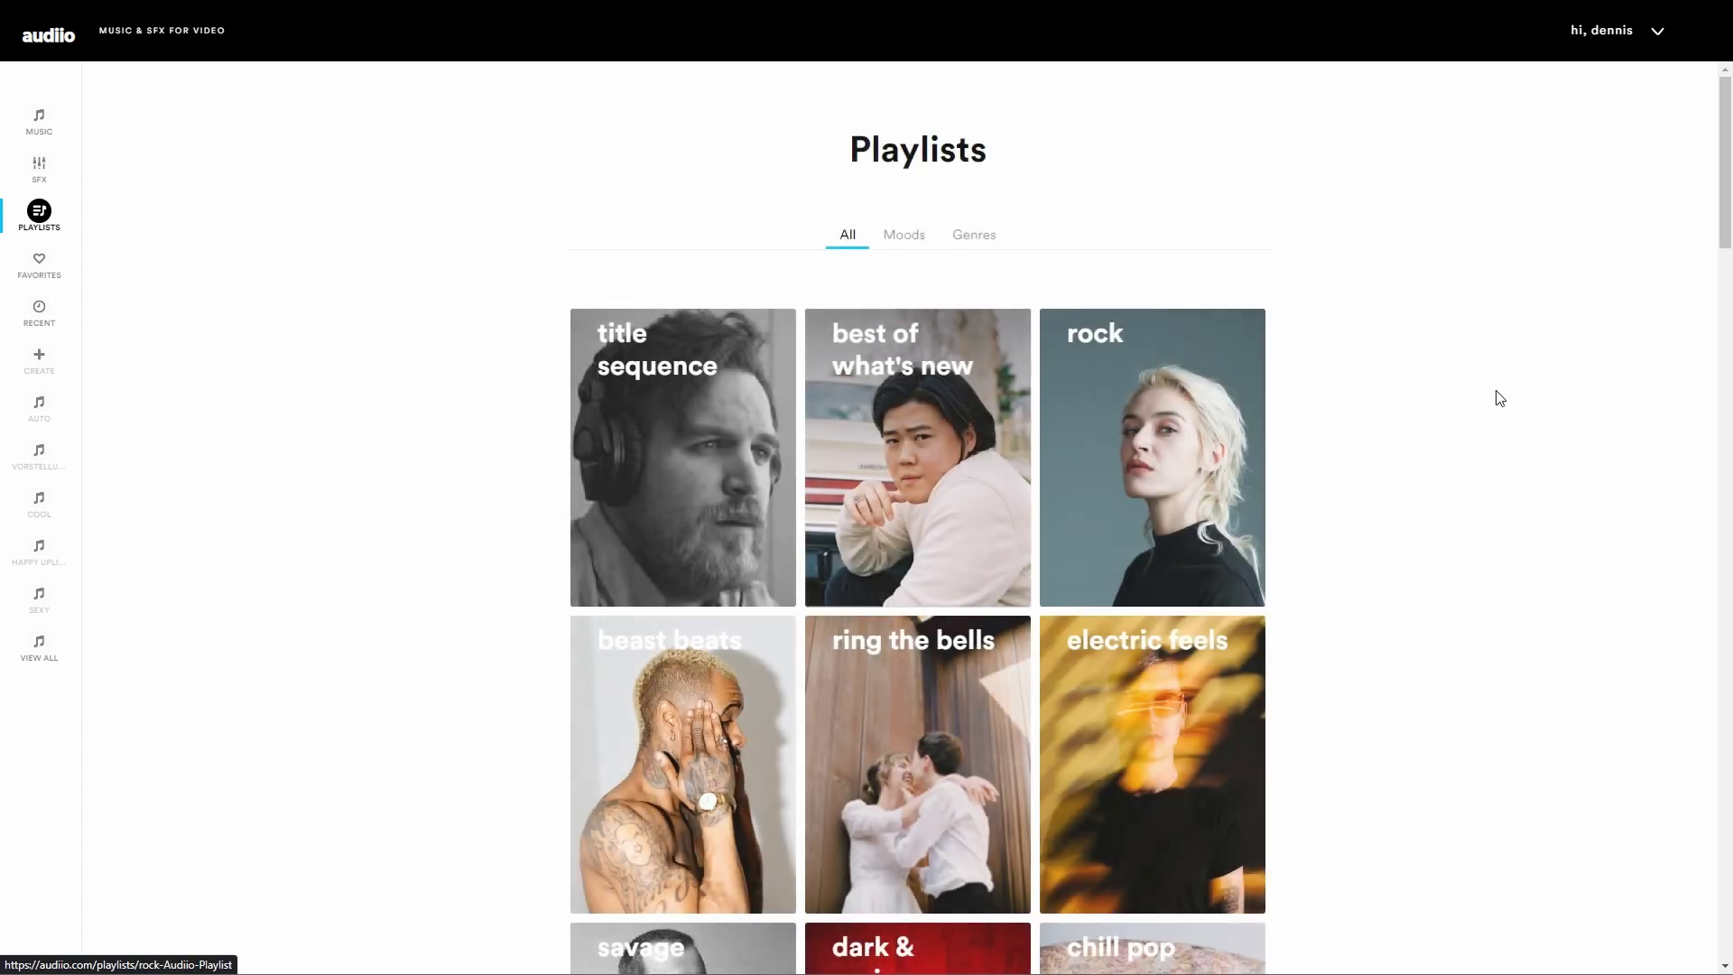
pyautogui.scroll(-5, 1500, 398)
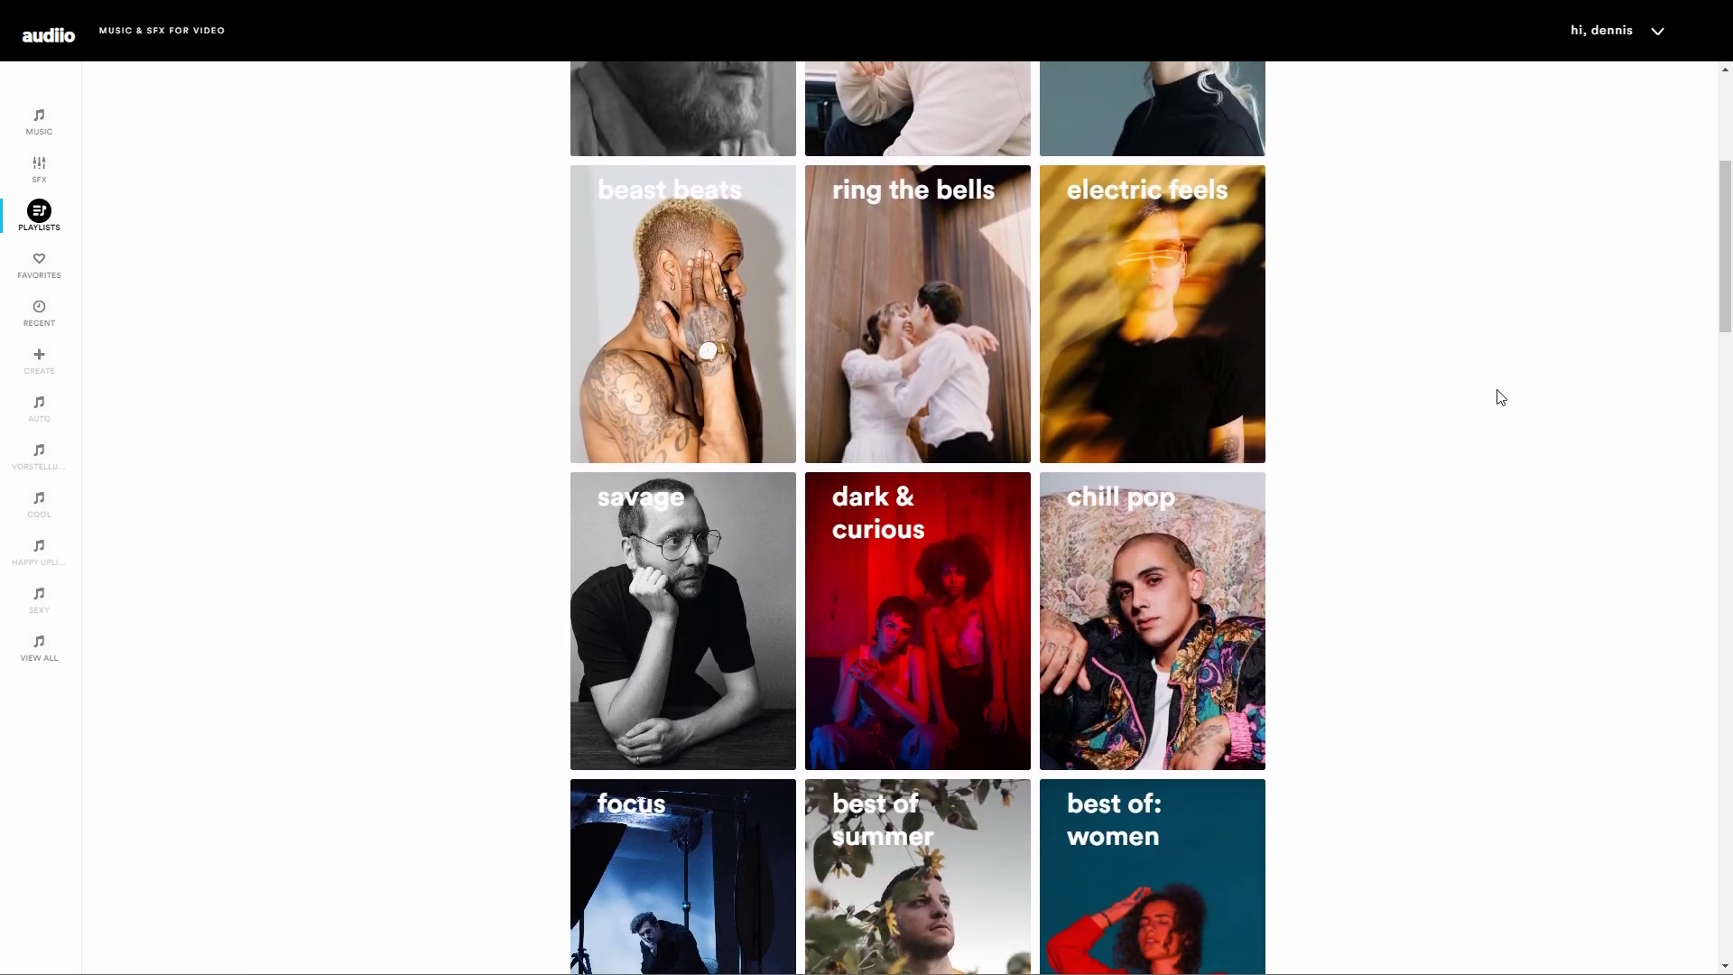
pyautogui.click(1237, 361)
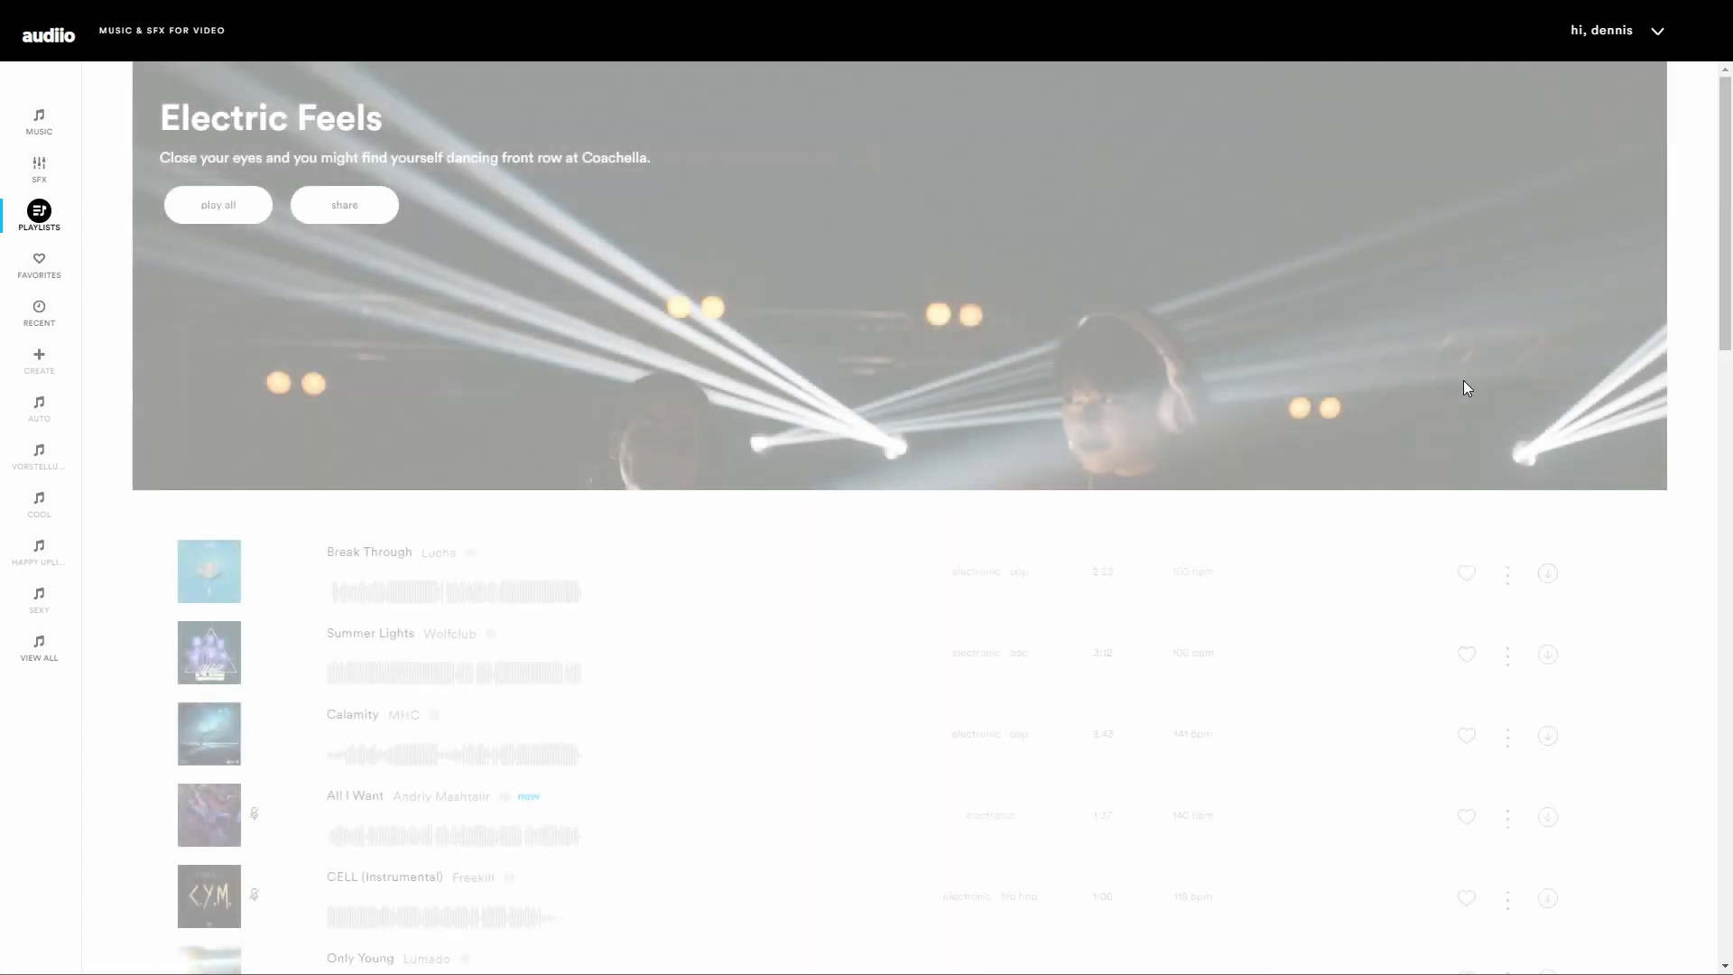
pyautogui.scroll(-3, 1280, 435)
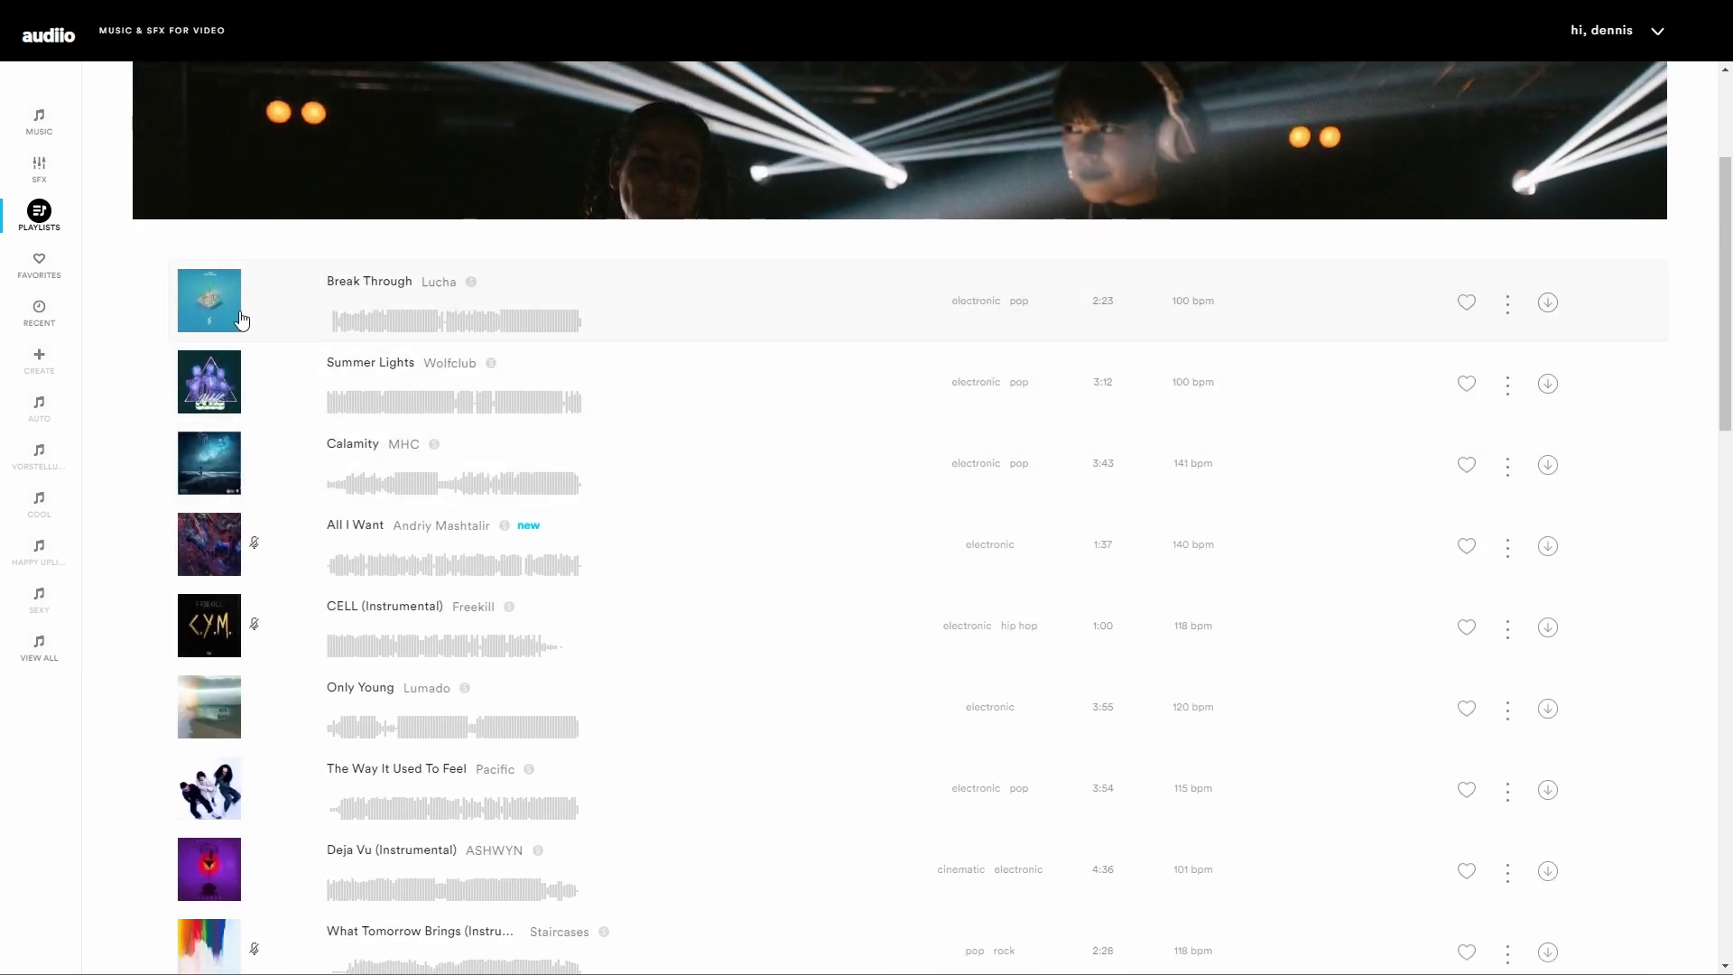
pyautogui.click(207, 312)
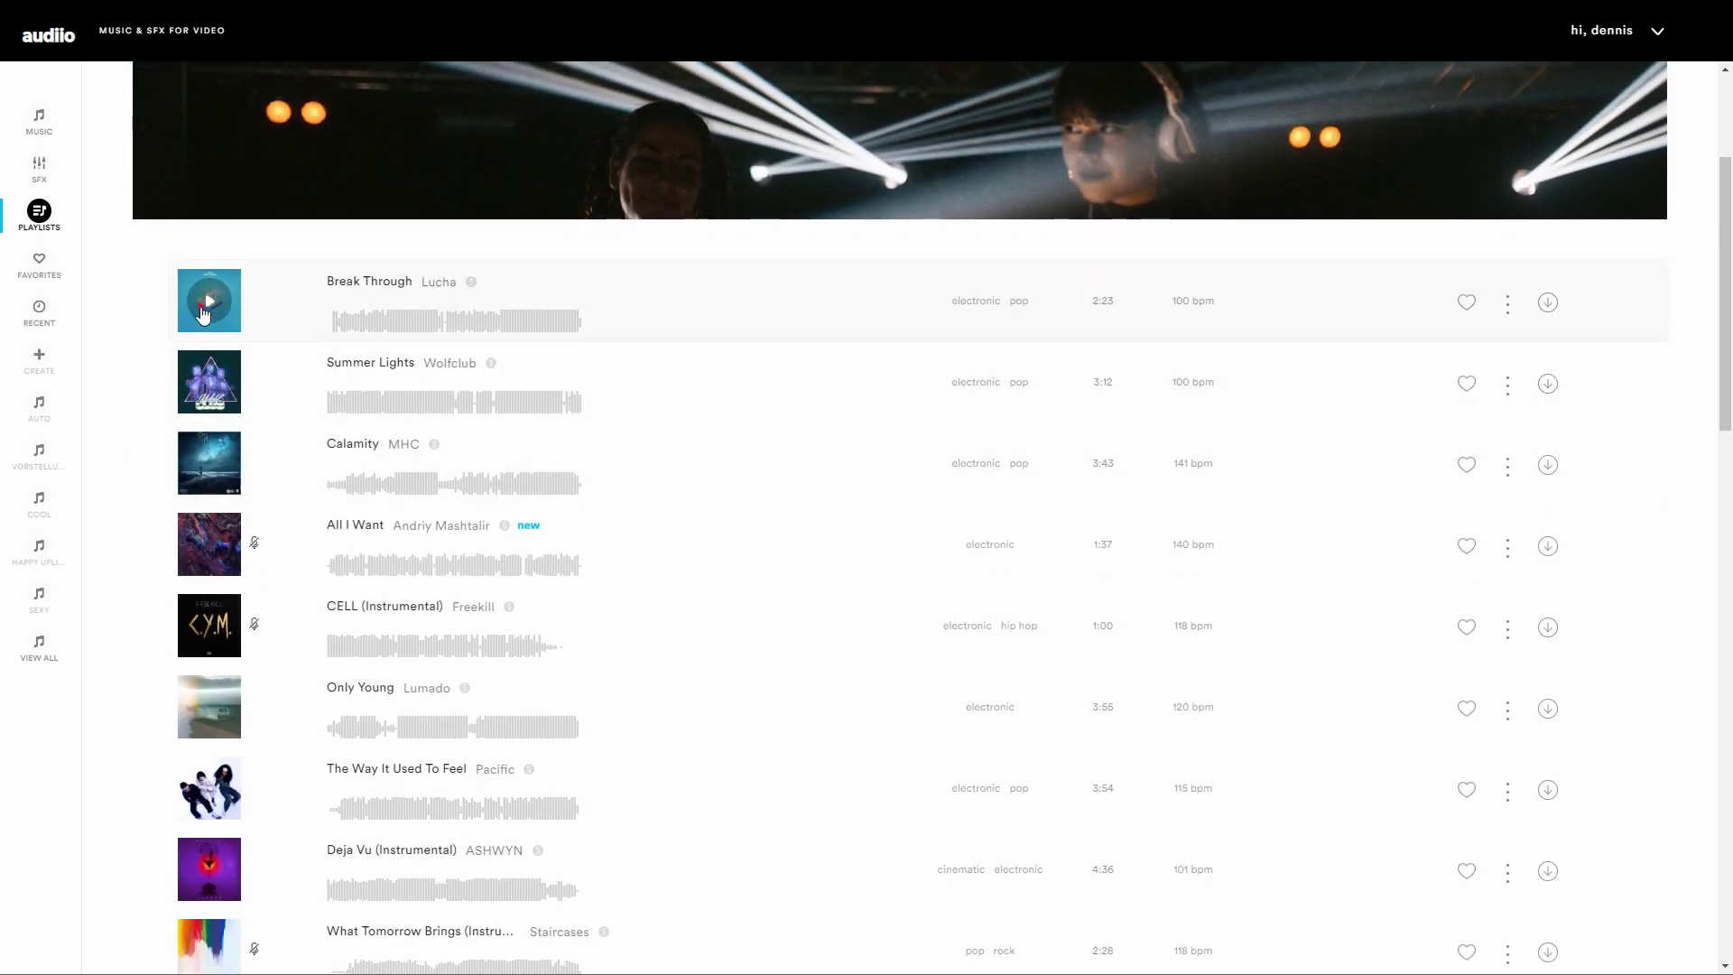
pyautogui.click(379, 327)
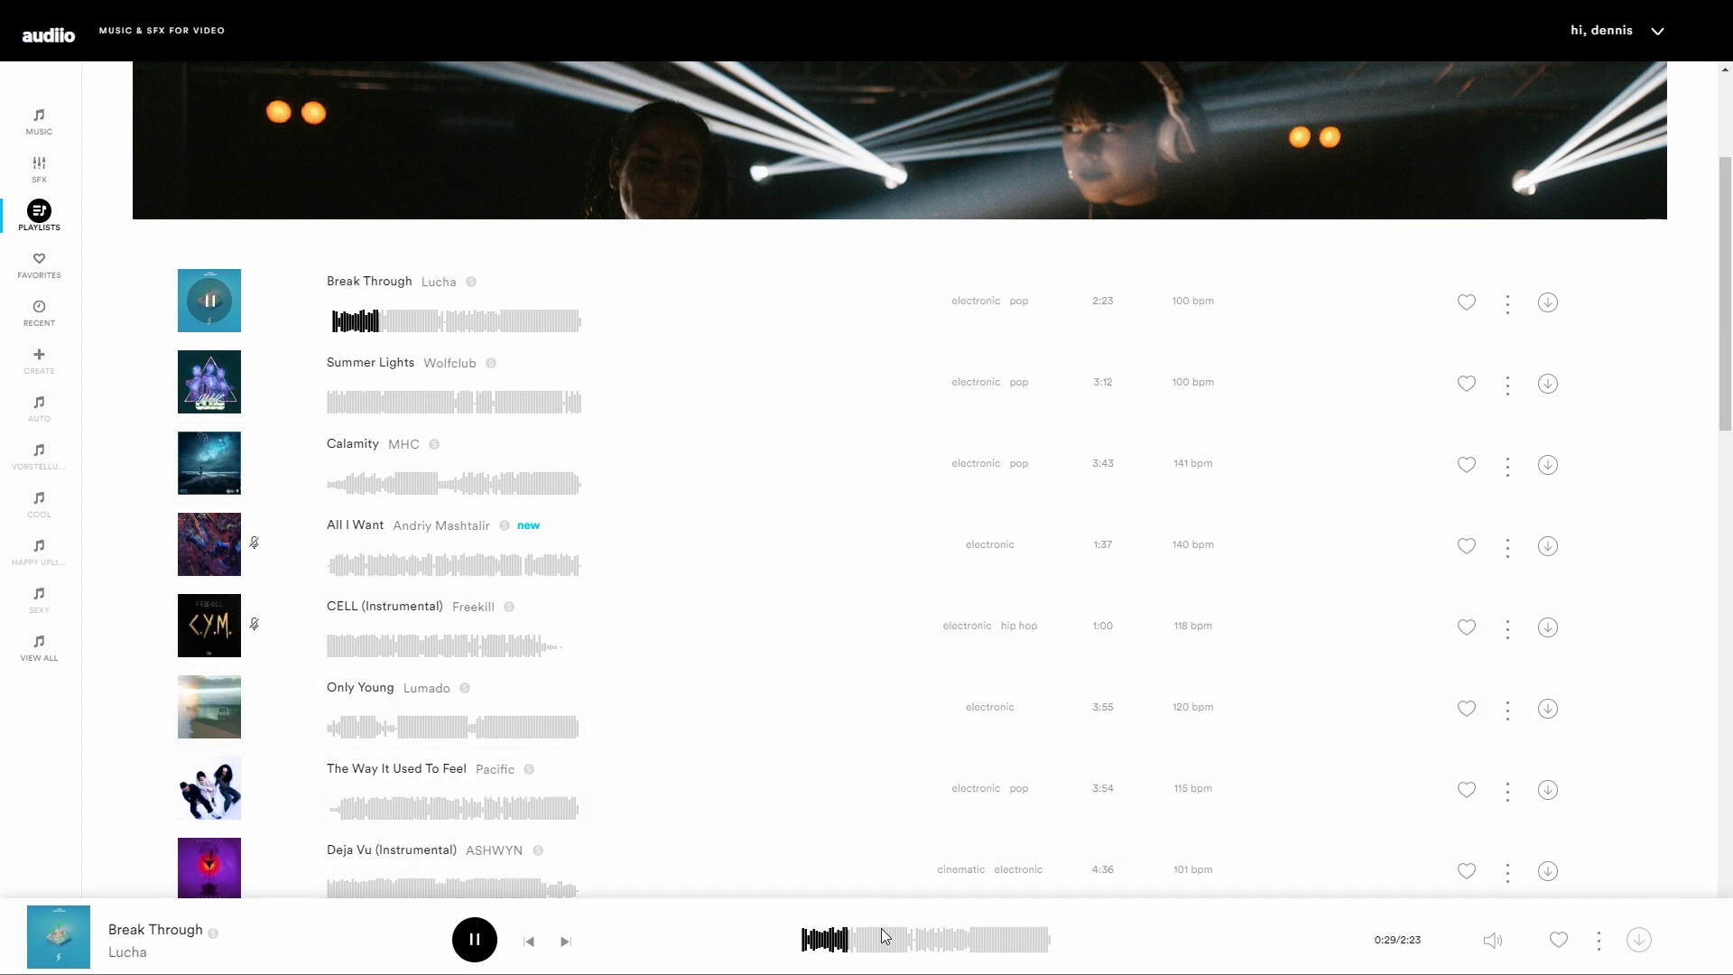
pyautogui.click(901, 939)
pyautogui.scroll(-1, 867, 612)
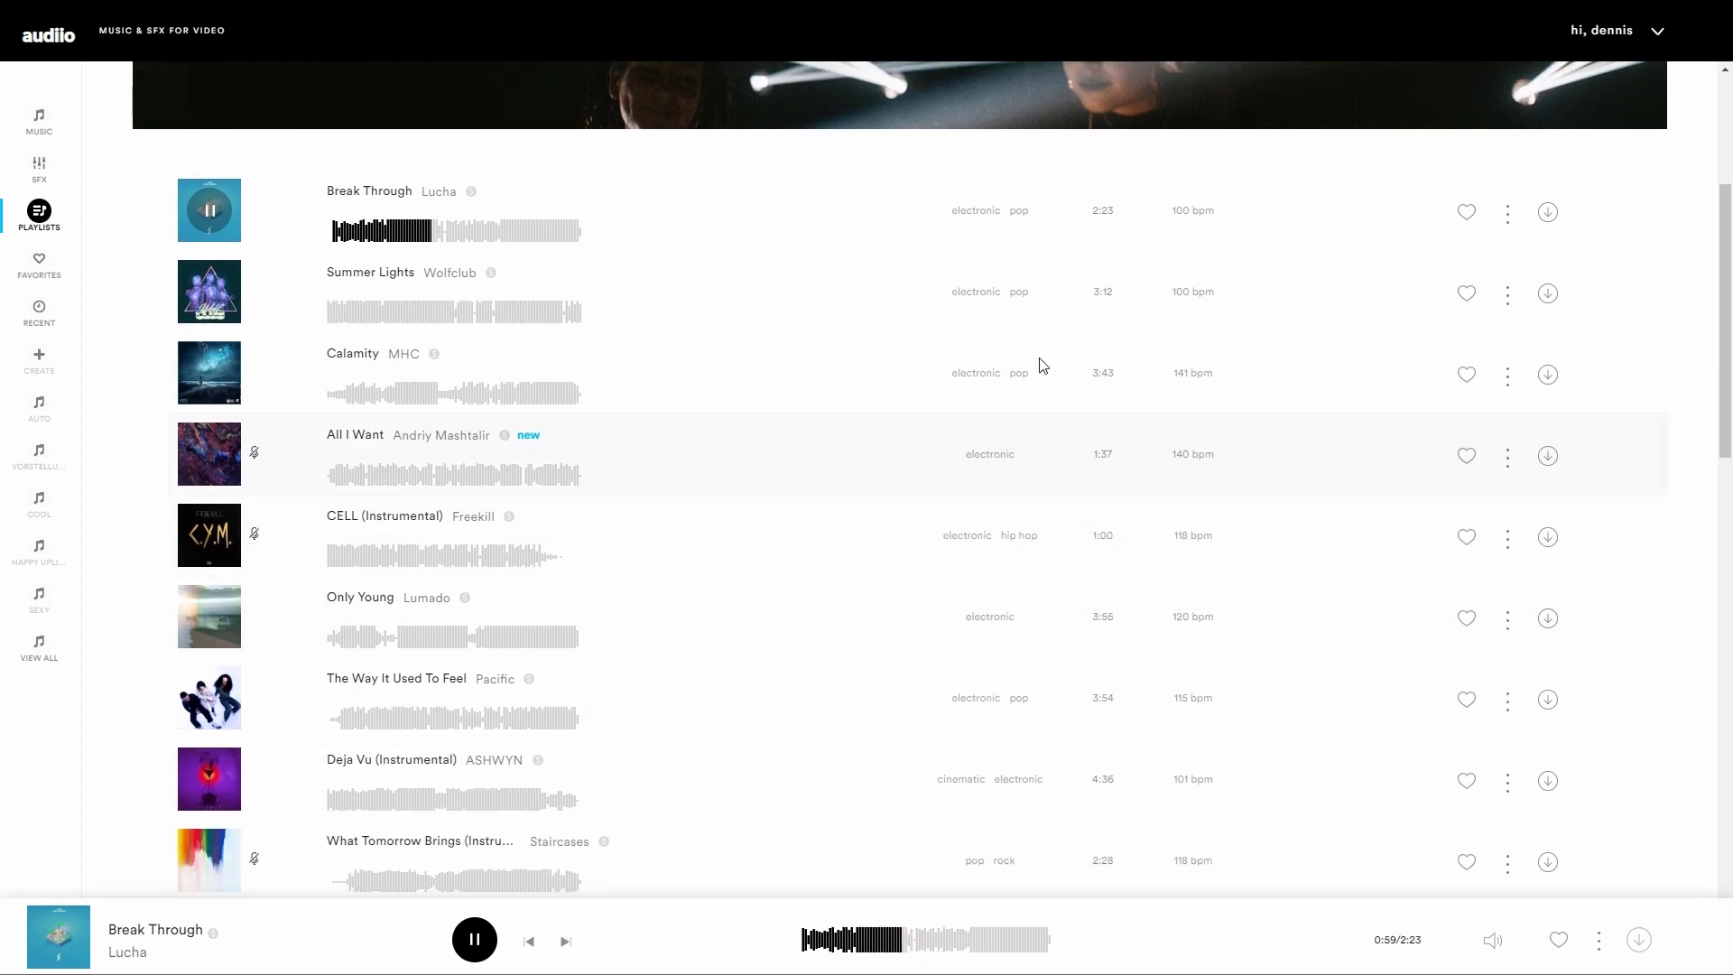